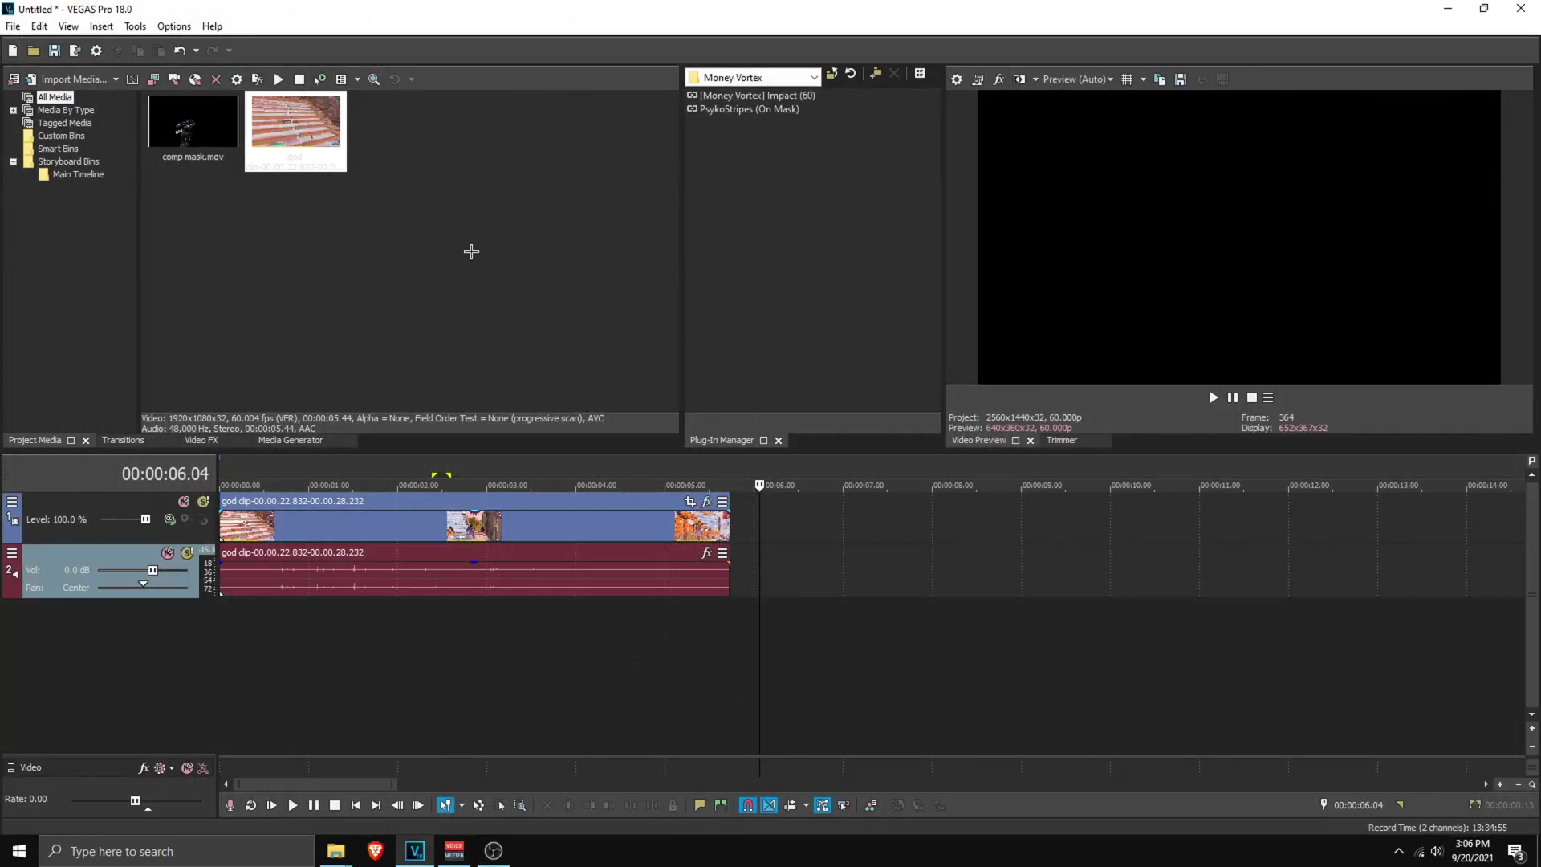
# Step: Review the Deprecated Features and Video tabs in VEGAS Preferences
pyautogui.click(160, 26)
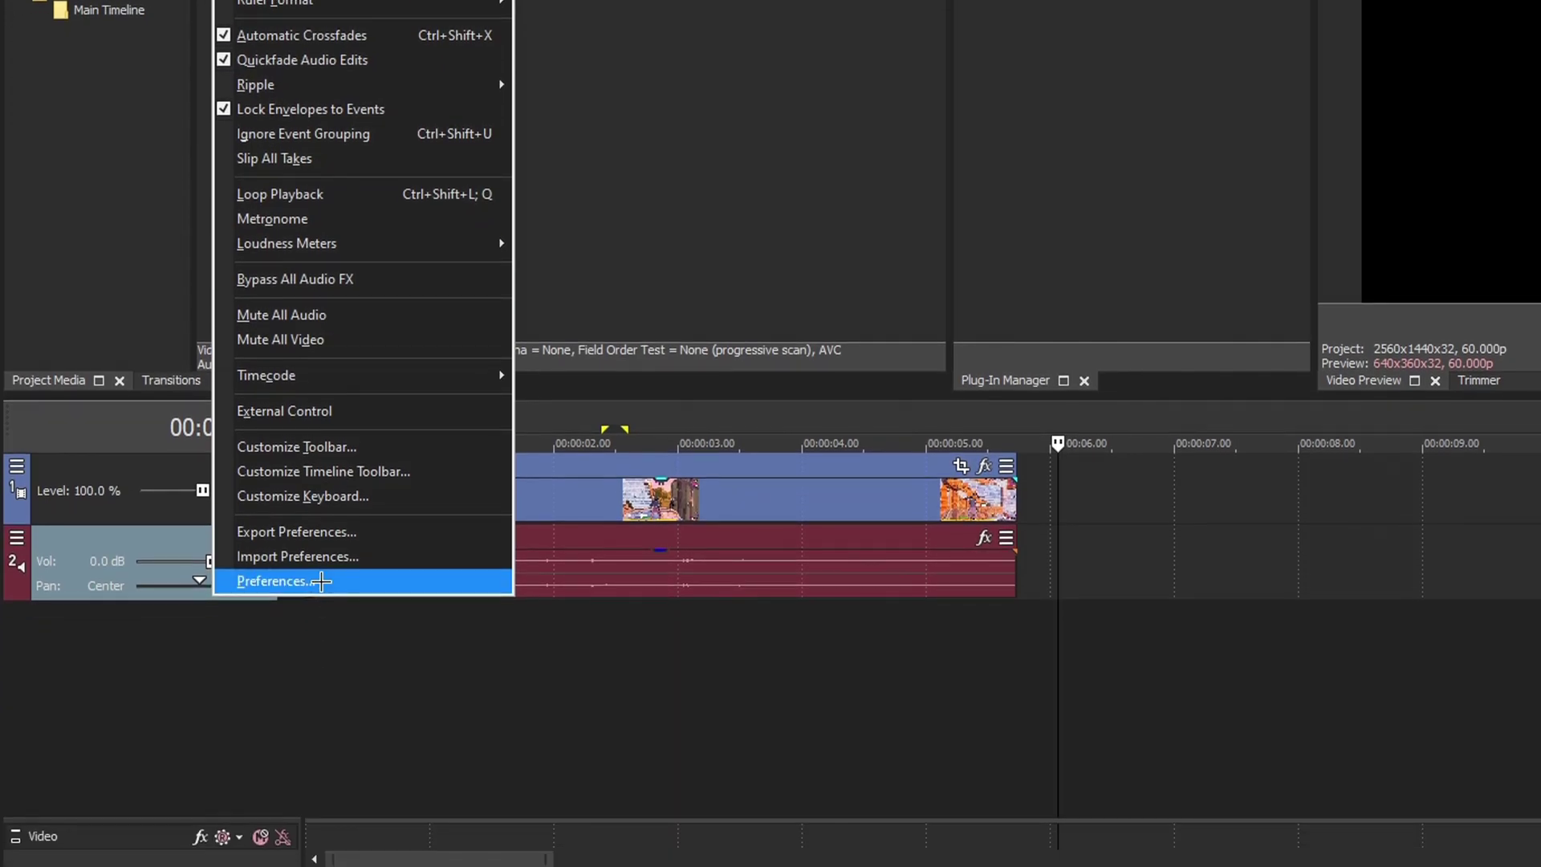
pyautogui.click(277, 813)
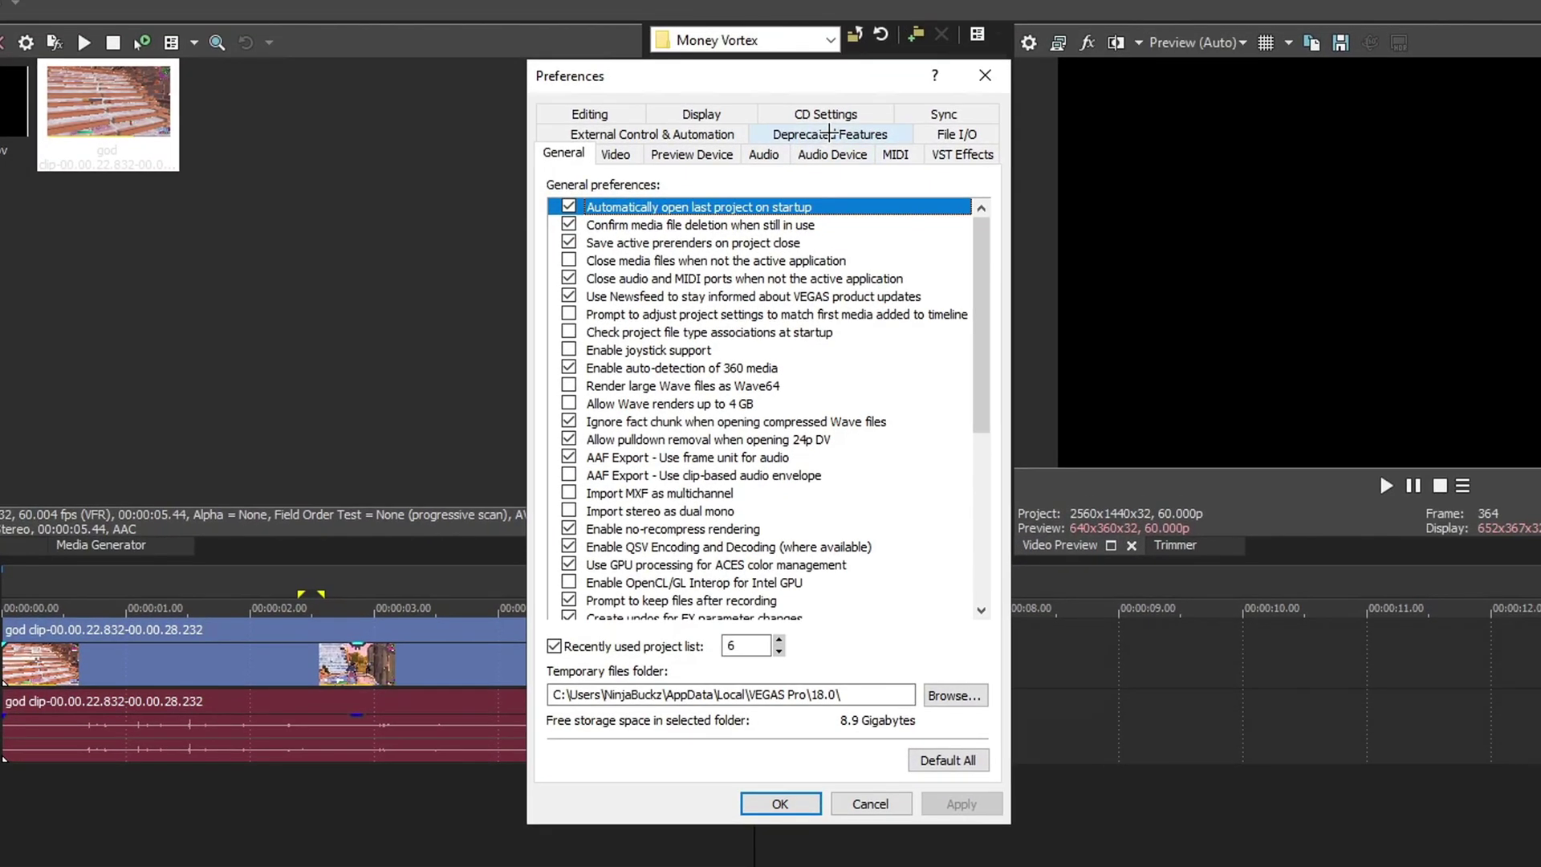
pyautogui.click(1019, 31)
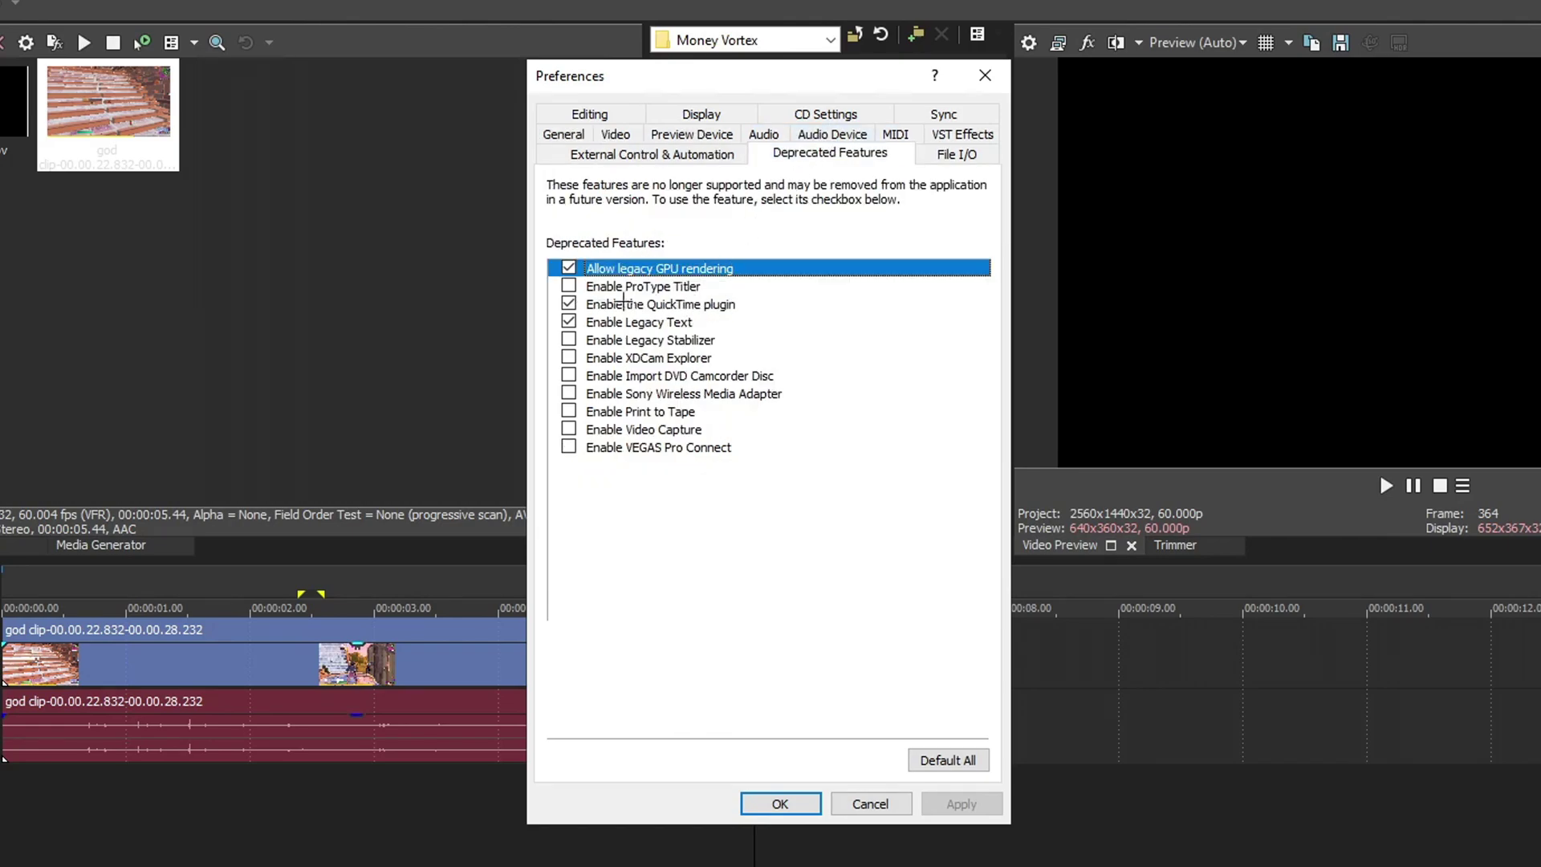
pyautogui.click(619, 135)
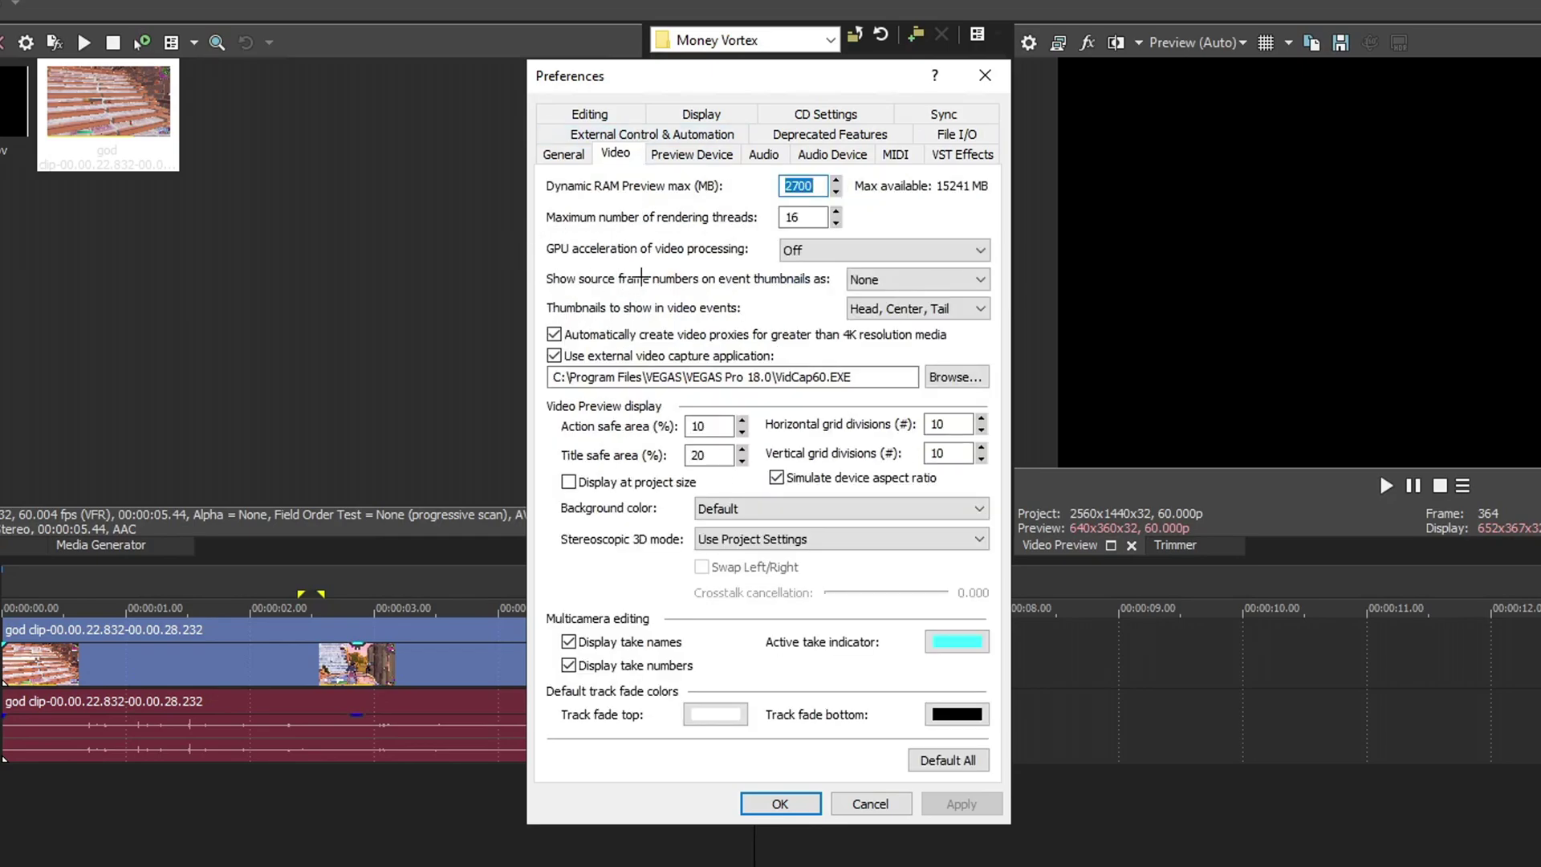
# Step: Leave GPU video acceleration Off, apply and close Preferences, then open Project Video Properties
pyautogui.click(814, 258)
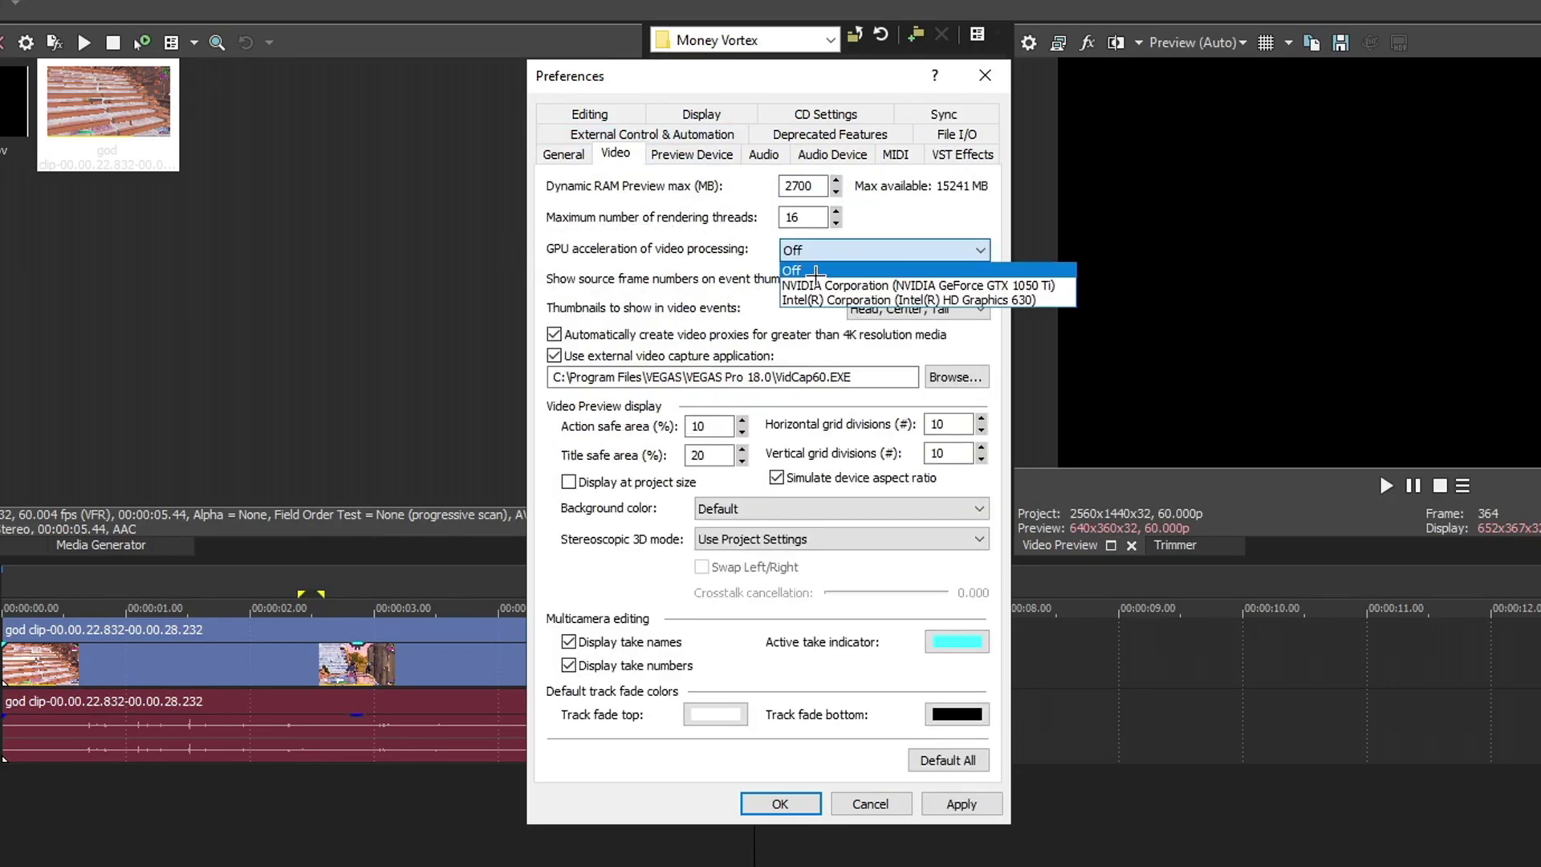
pyautogui.click(814, 271)
pyautogui.click(962, 803)
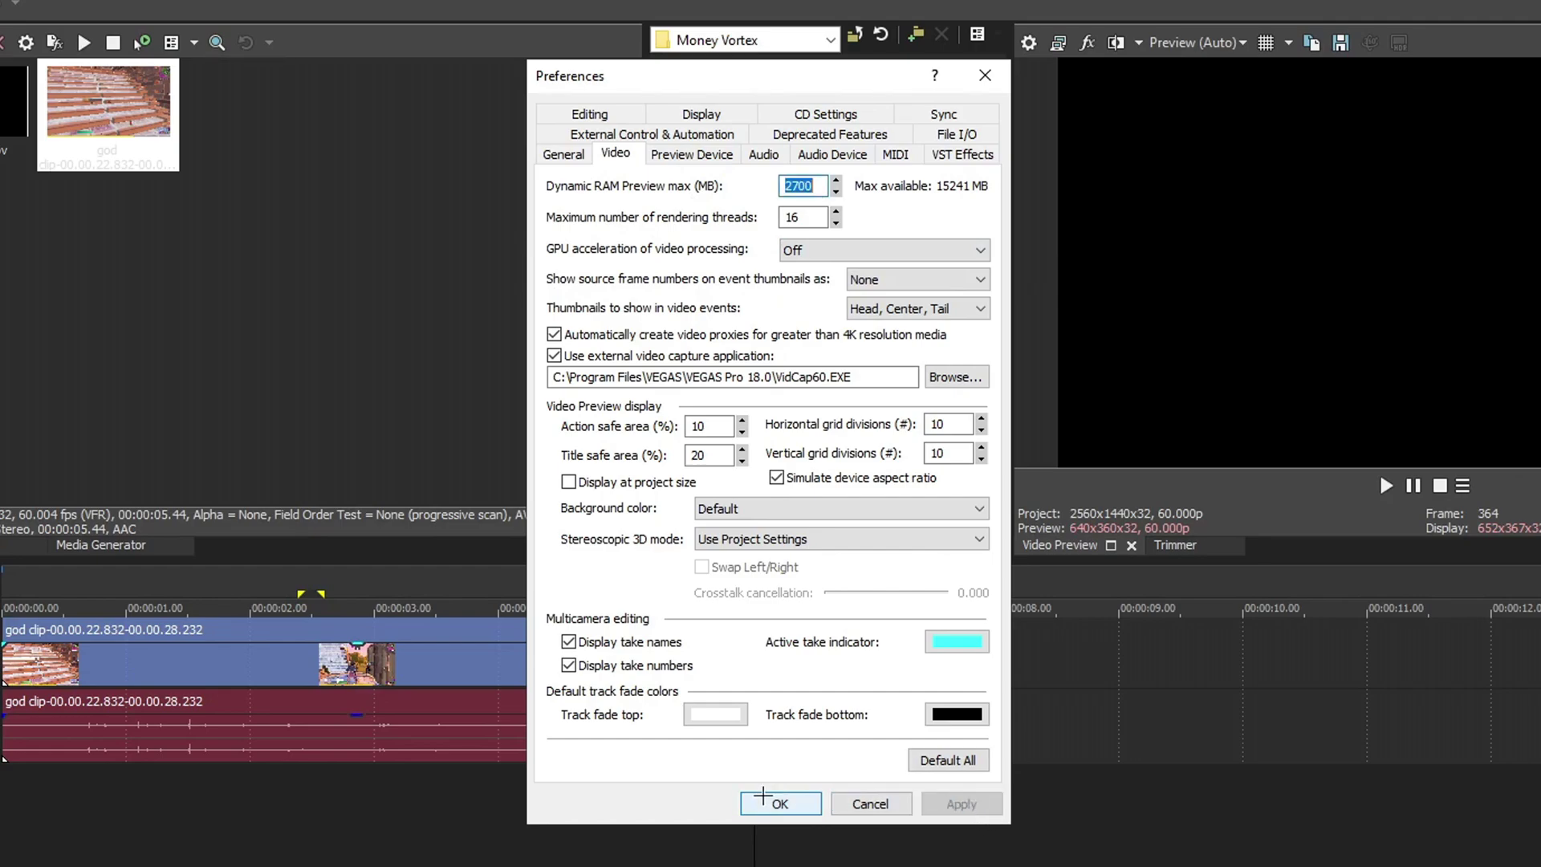
pyautogui.click(776, 803)
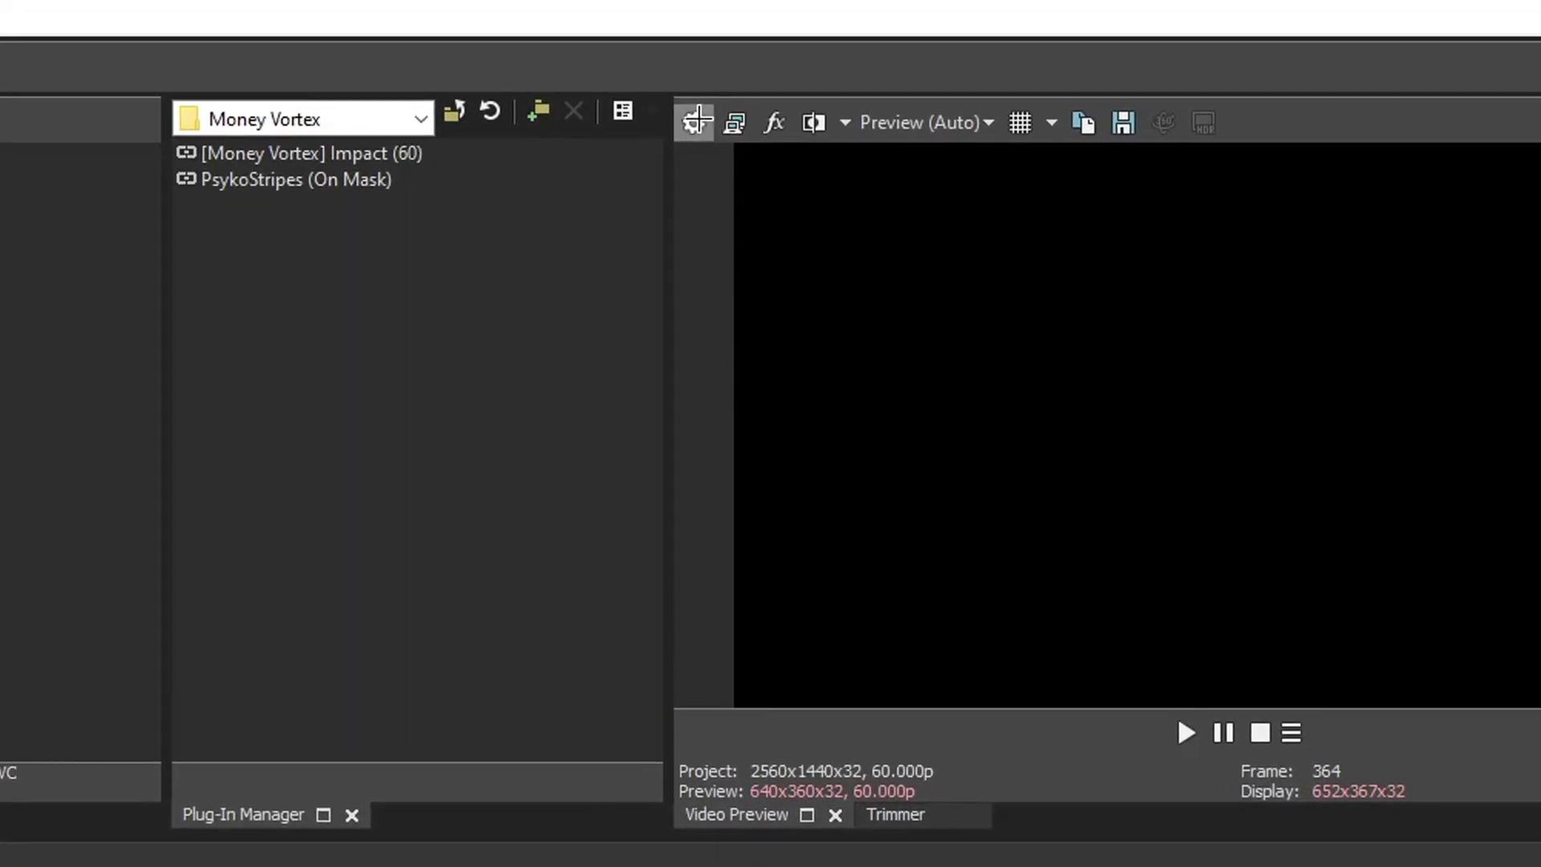
pyautogui.click(732, 124)
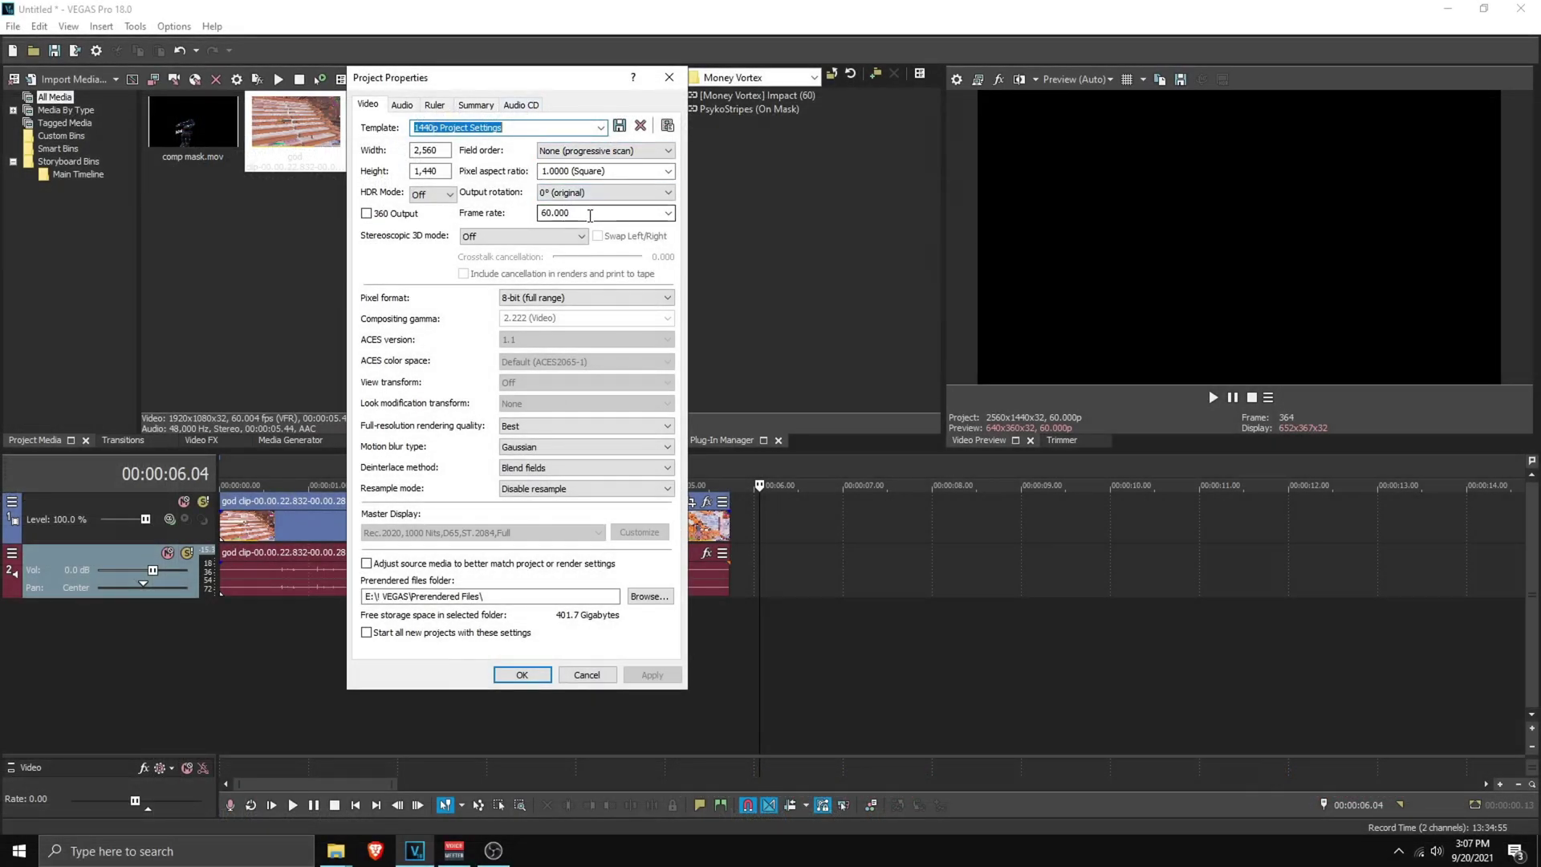
# Step: Check the 60.000 fps frame rate and the Ruler tab, then close Project Properties
pyautogui.click(382, 381)
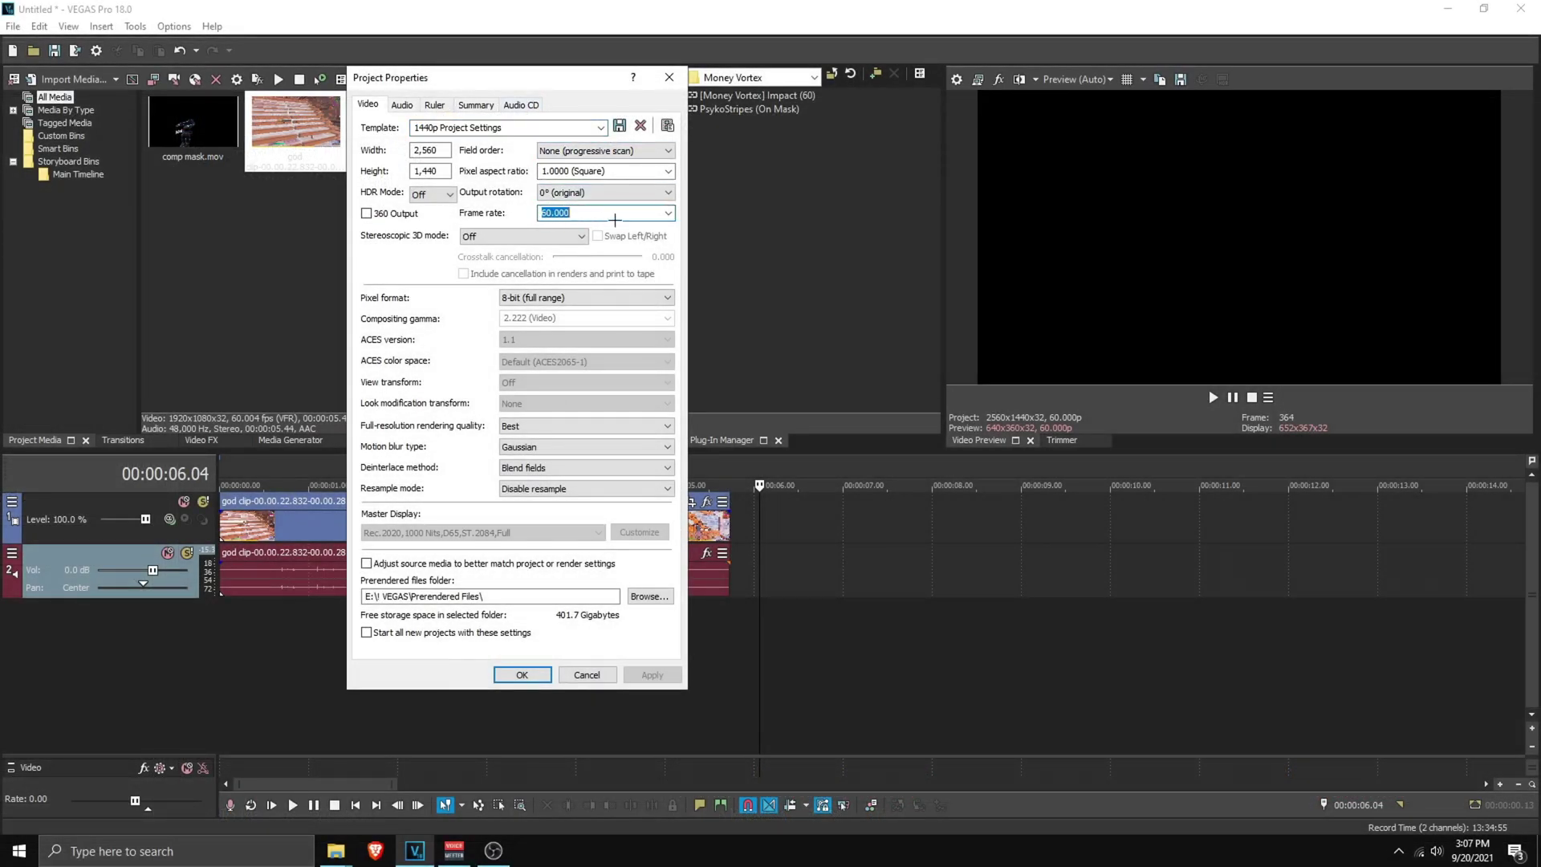
pyautogui.click(434, 105)
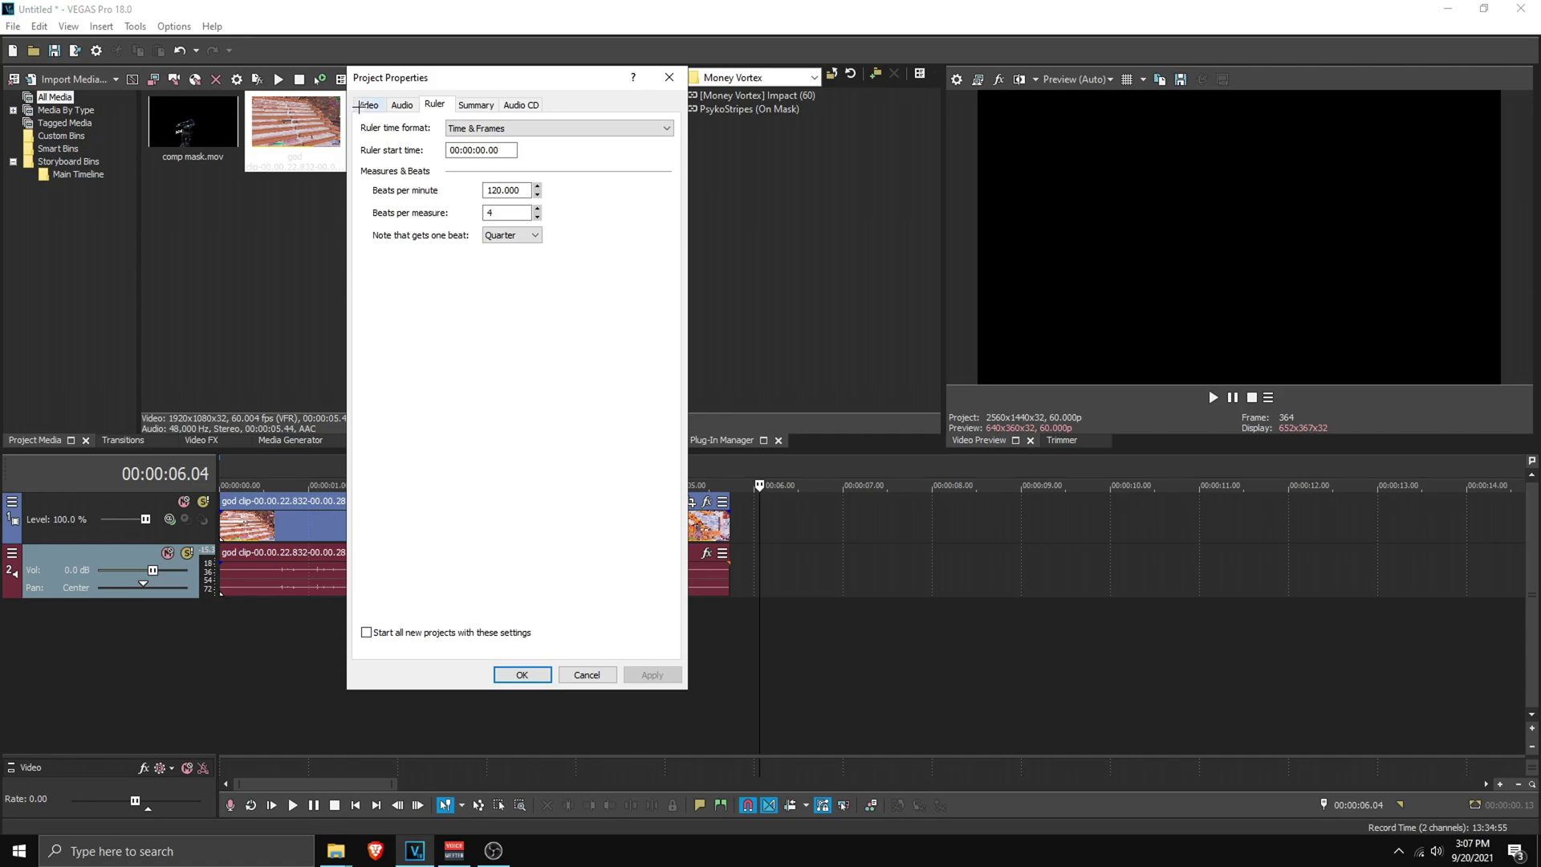
pyautogui.click(357, 105)
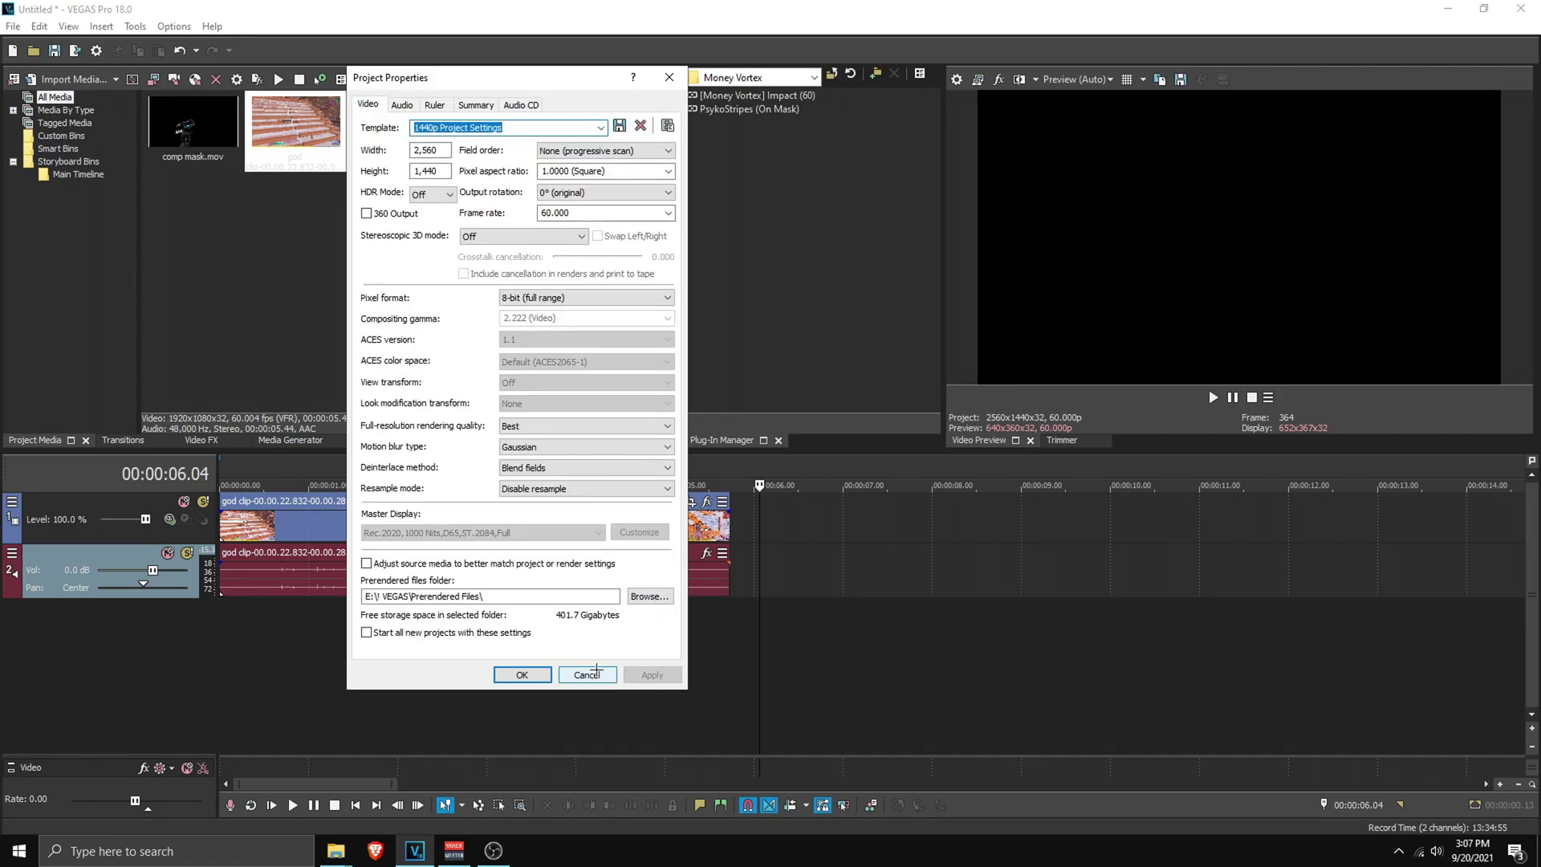
pyautogui.click(523, 672)
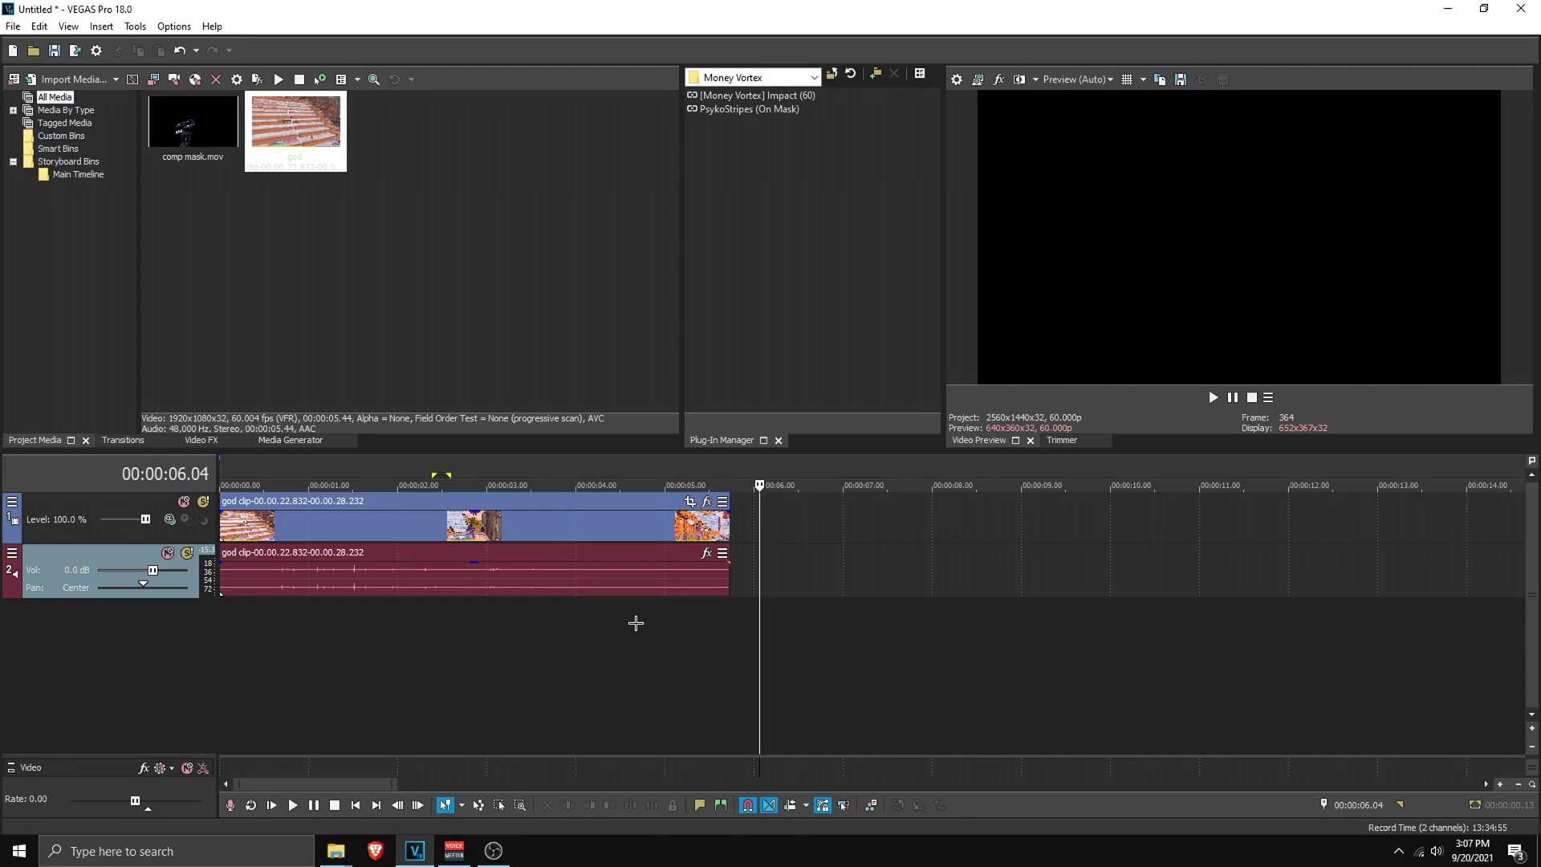
# Step: Split the god clip's video and audio events at 00:00:02.31
pyautogui.scroll(-2, 636, 623)
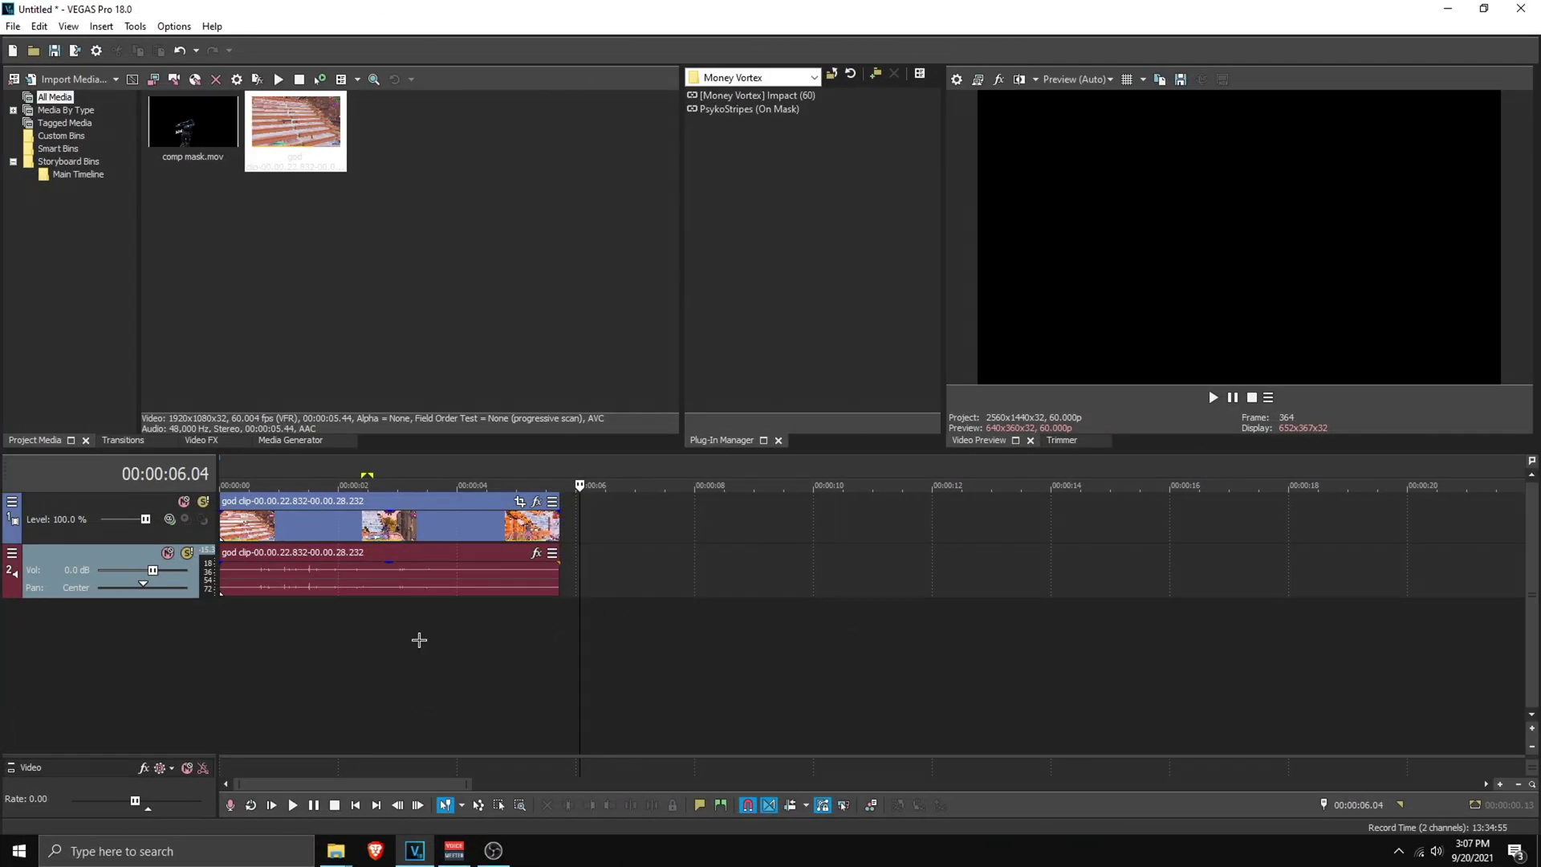
pyautogui.moveTo(335, 616)
pyautogui.mouseDown()
pyautogui.moveTo(417, 623)
pyautogui.moveTo(329, 626)
pyautogui.moveTo(385, 627)
pyautogui.moveTo(352, 630)
pyautogui.moveTo(368, 626)
pyautogui.mouseUp()
pyautogui.click(367, 624)
pyautogui.click(371, 533)
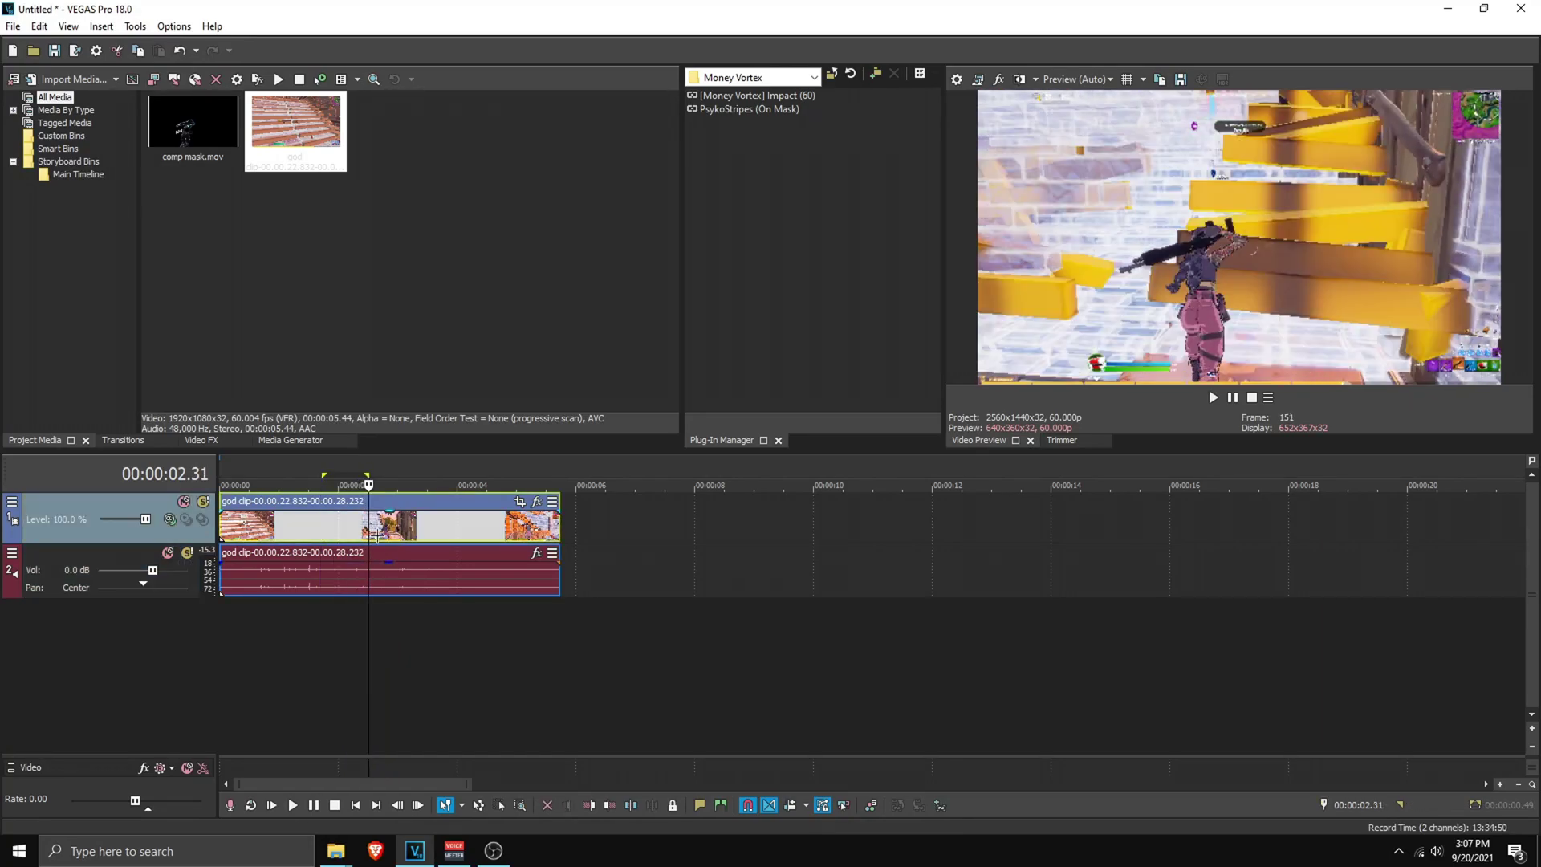
pyautogui.press('s')
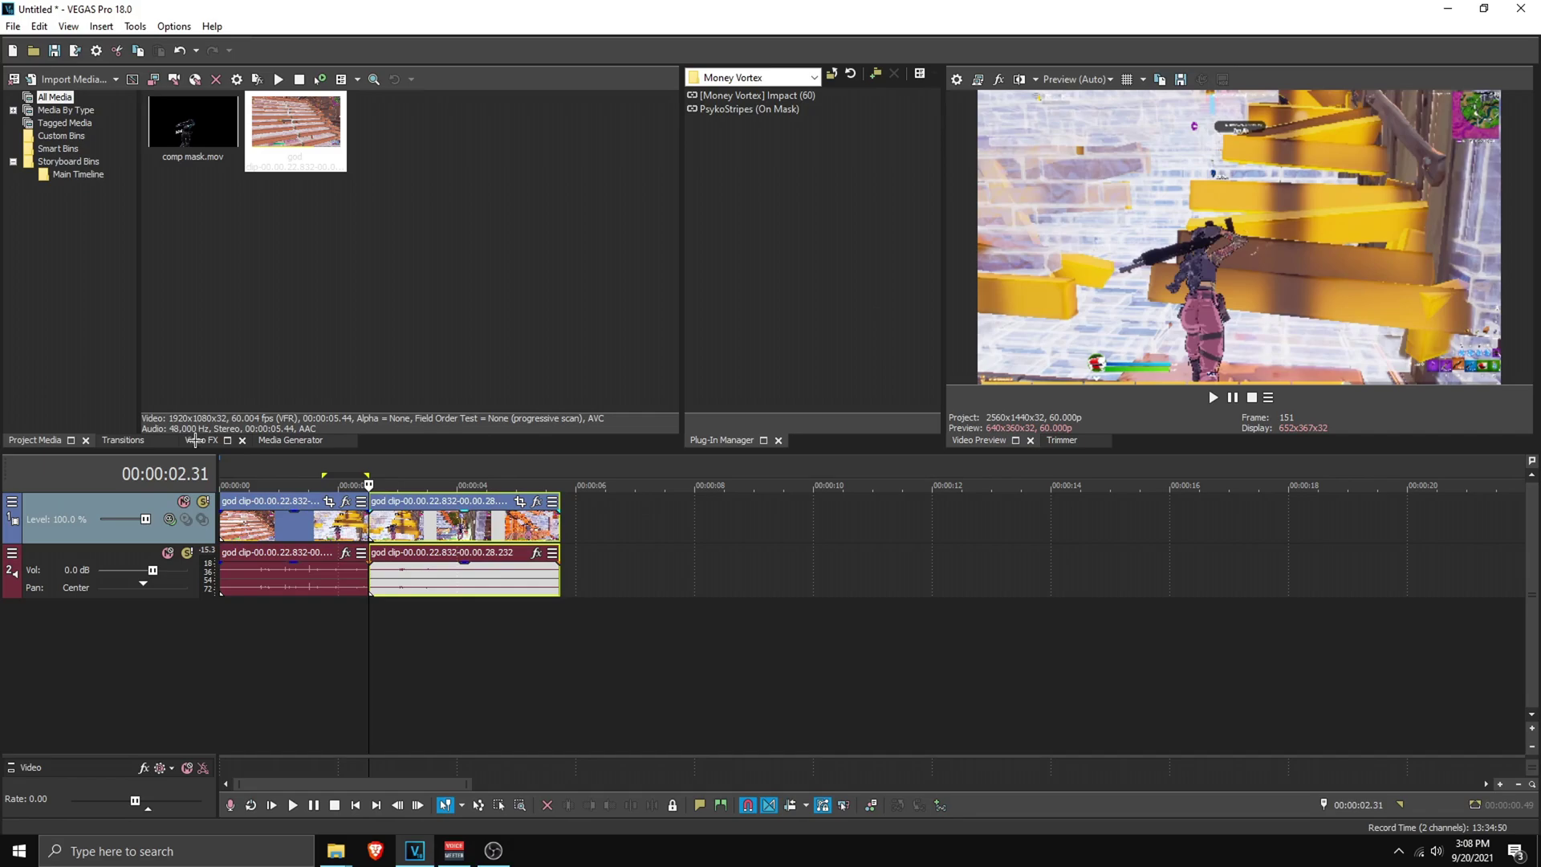
pyautogui.click(196, 440)
# Step: Apply the TwixtorPRO (Default) preset to the second clip event
pyautogui.click(5, 78)
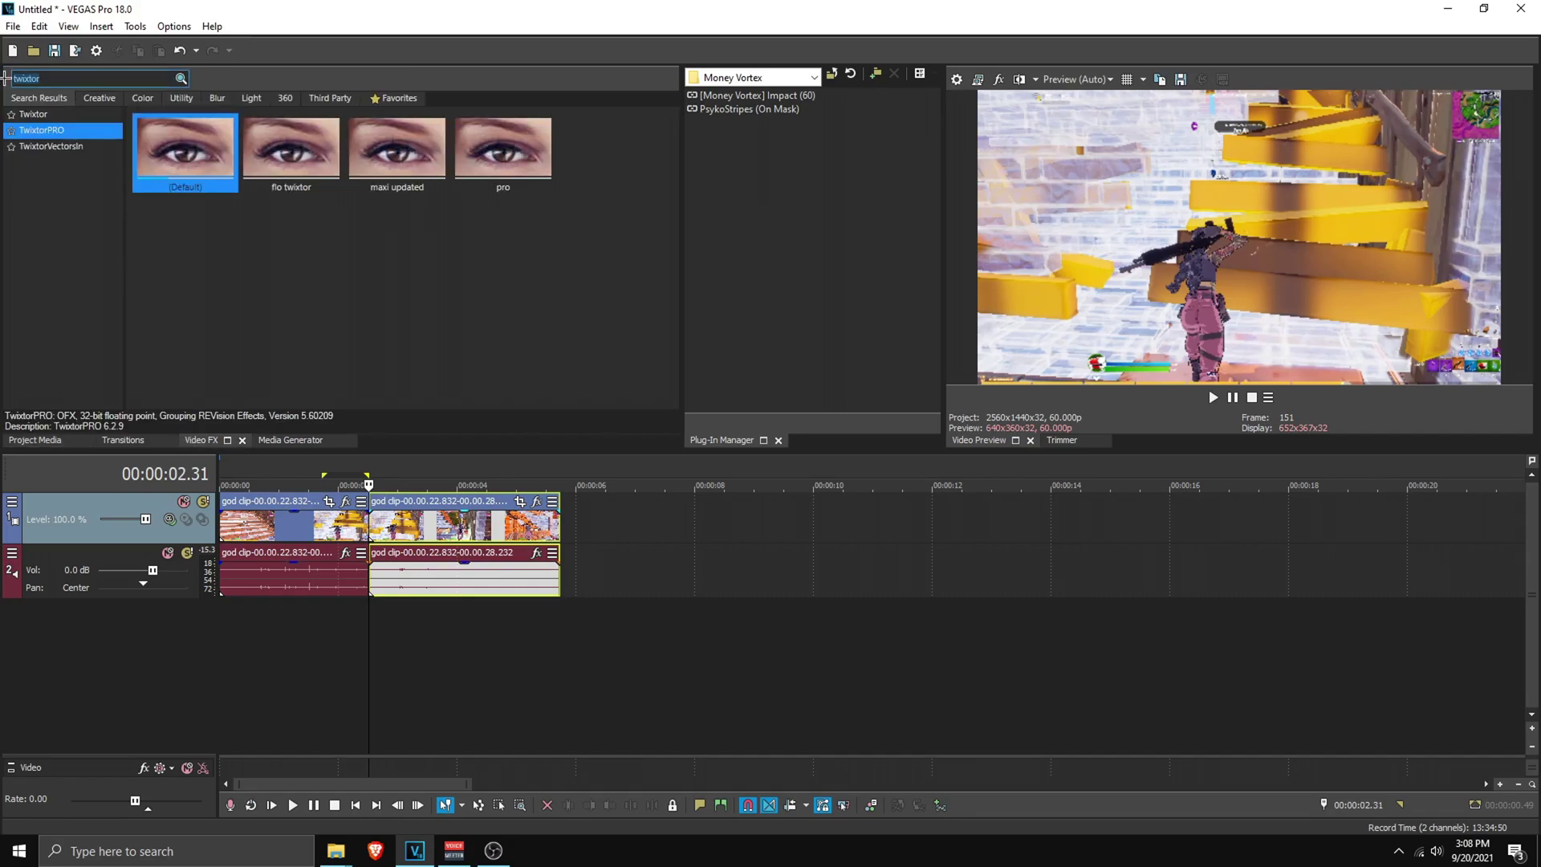
pyautogui.moveTo(201, 160); pyautogui.dragTo(440, 533)
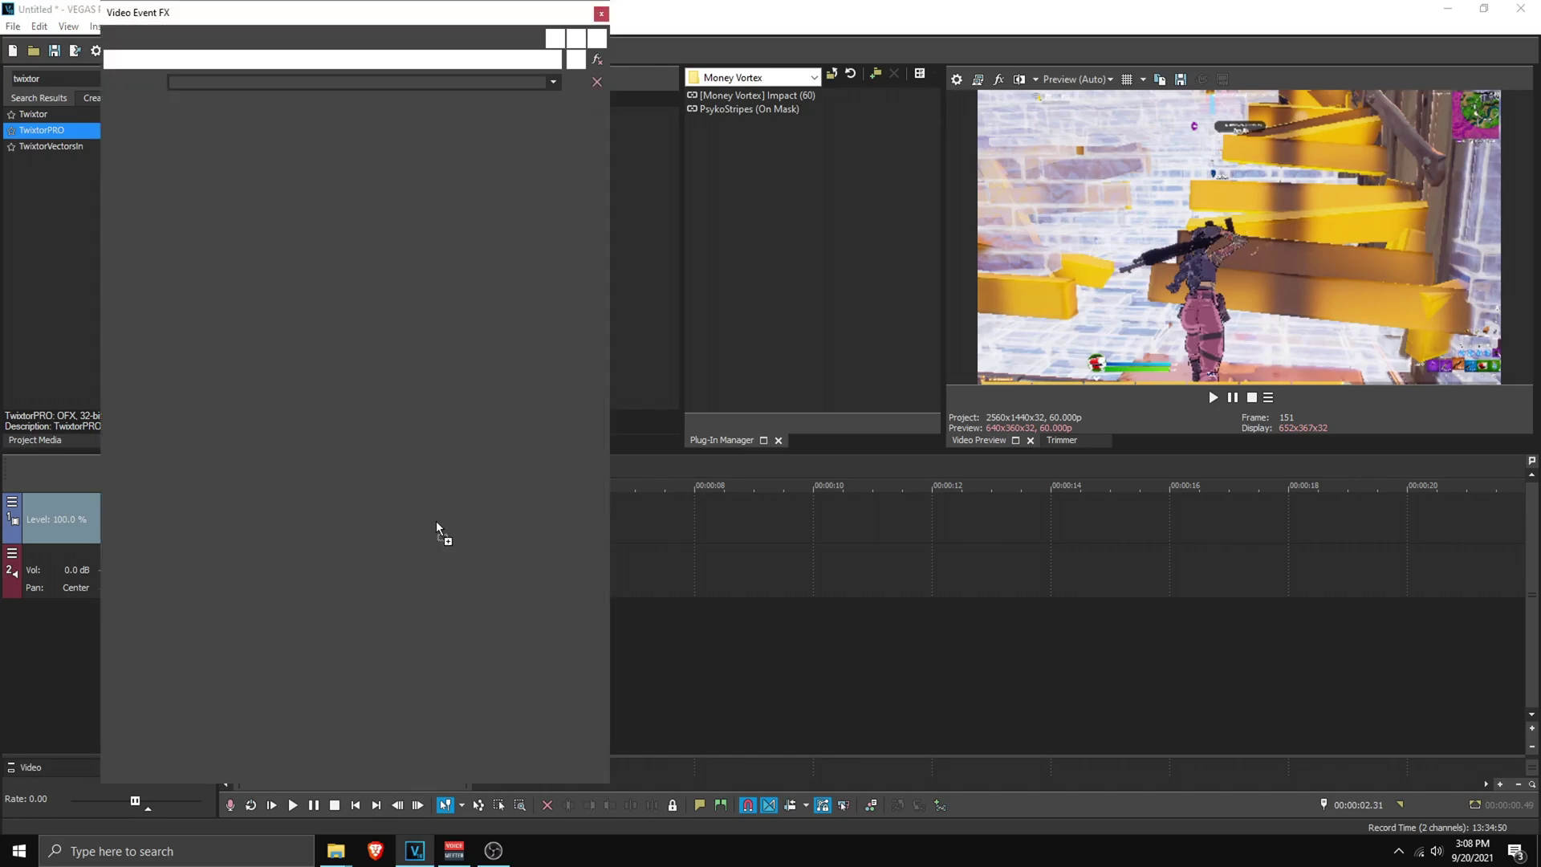
pyautogui.scroll(5, 908, 568)
pyautogui.scroll(-2, 908, 569)
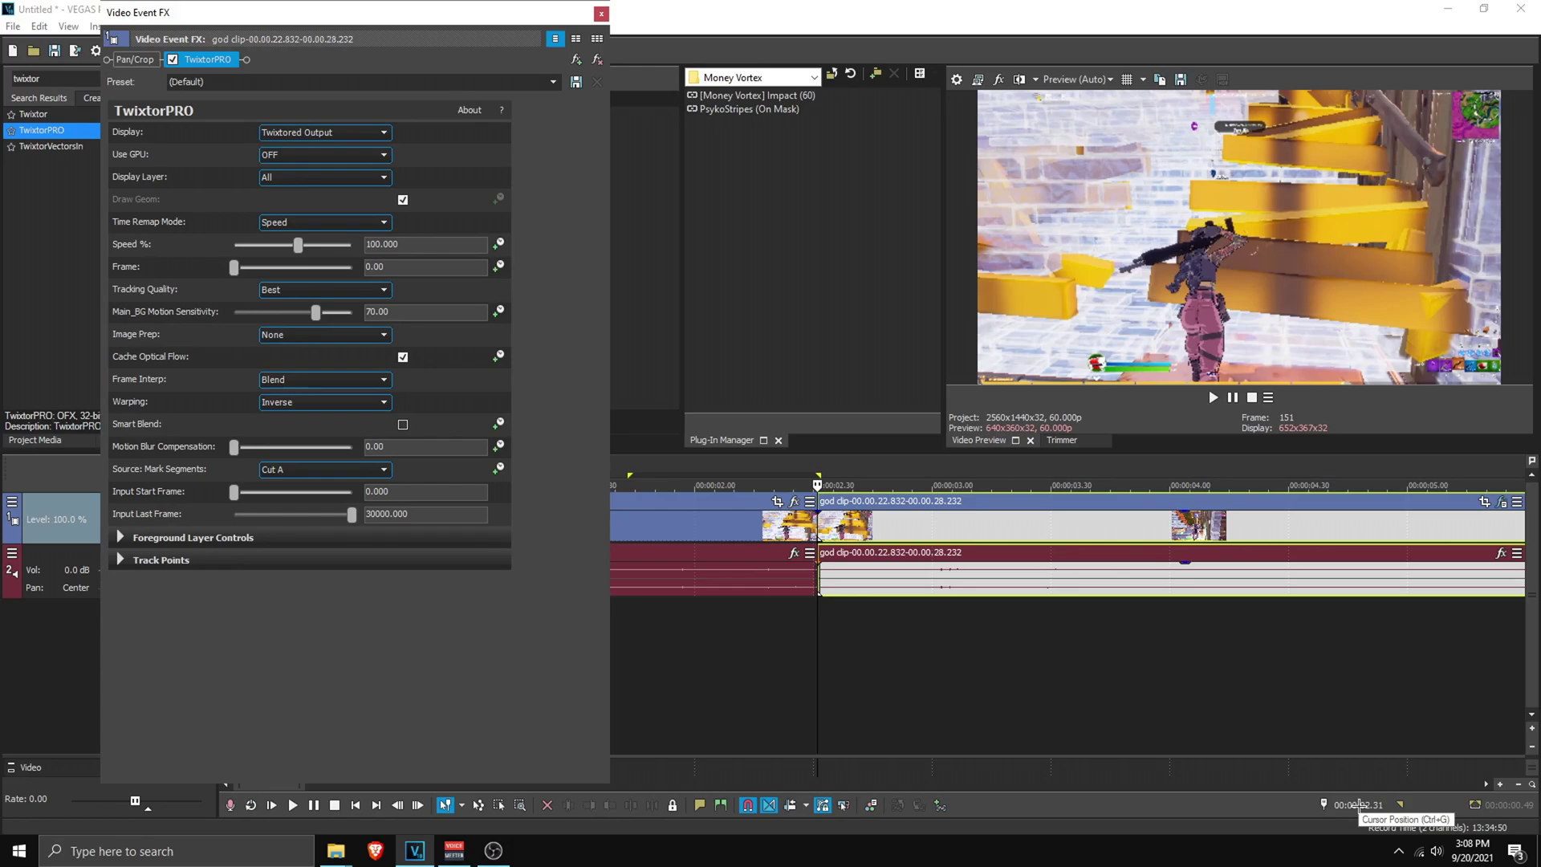
# Step: Return the cursor to the second event's start and enable Speed % keyframing
pyautogui.click(1361, 803)
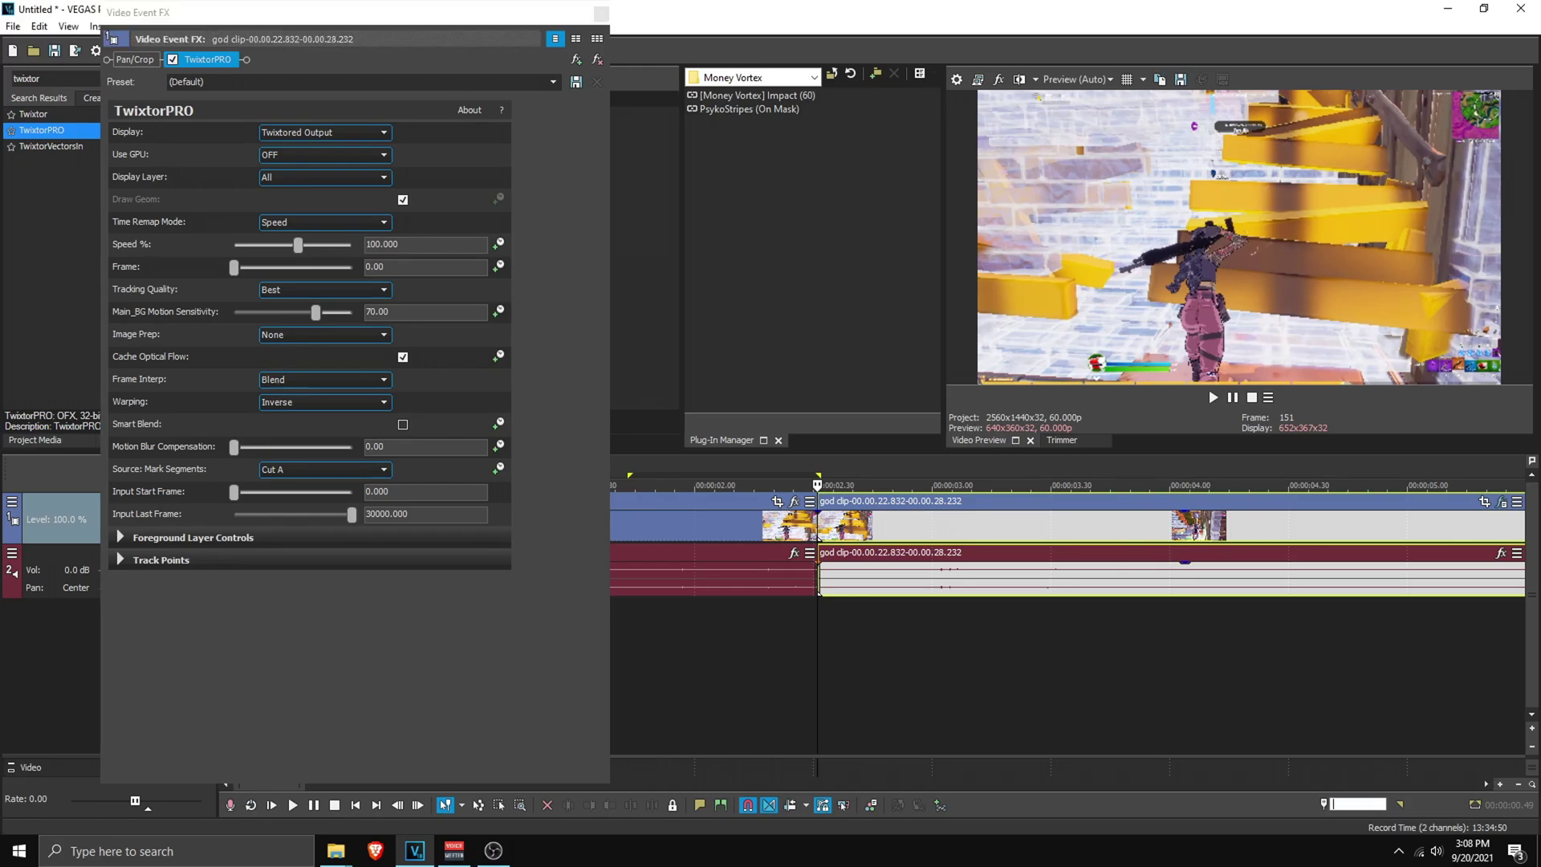
pyautogui.press('Return')
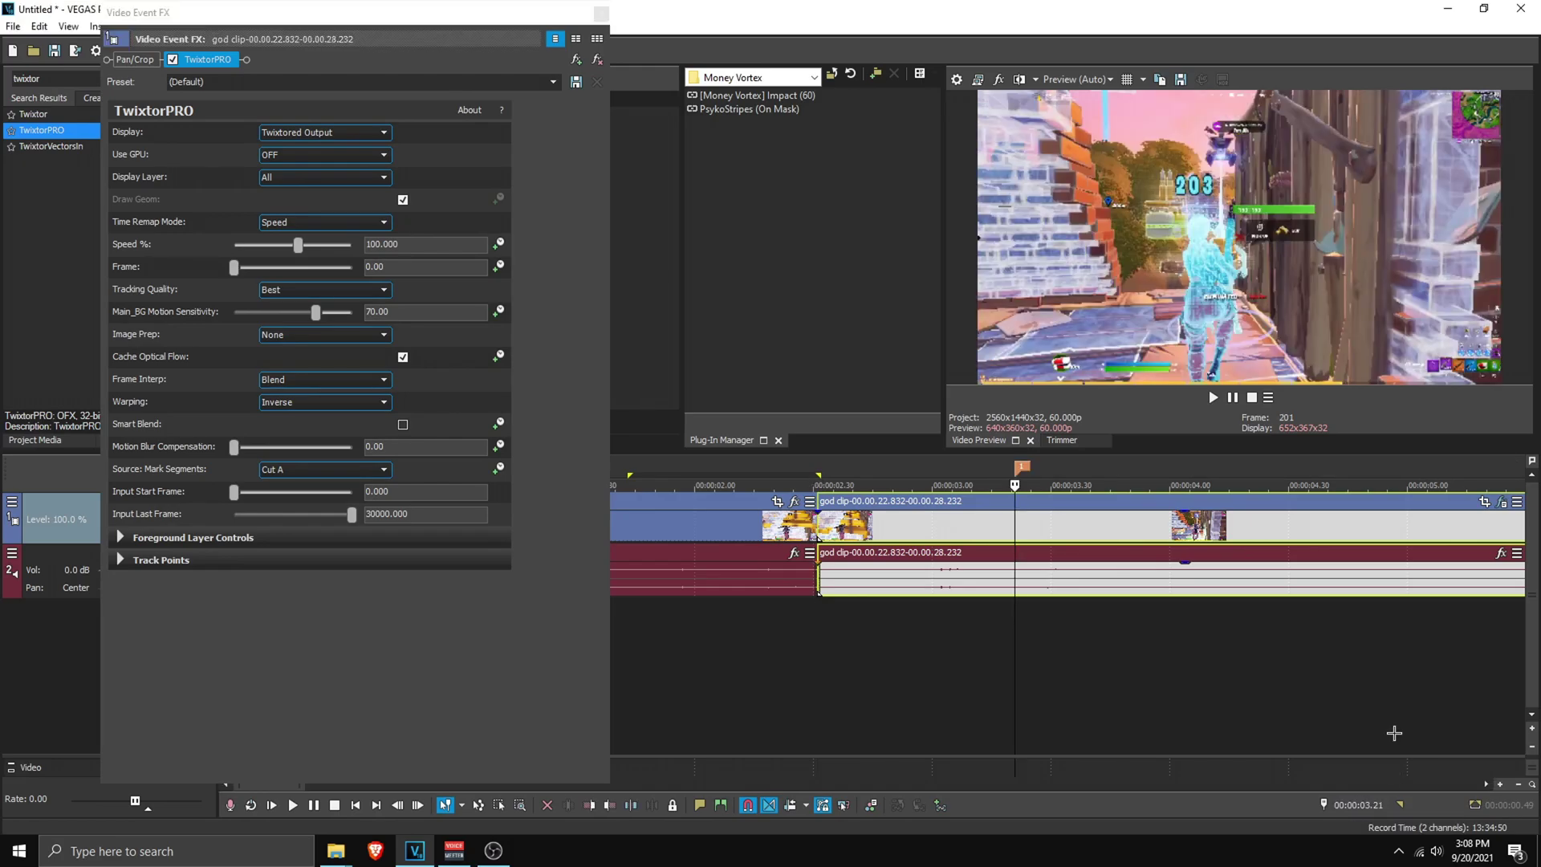
pyautogui.moveTo(807, 665); pyautogui.dragTo(922, 630)
pyautogui.click(821, 526)
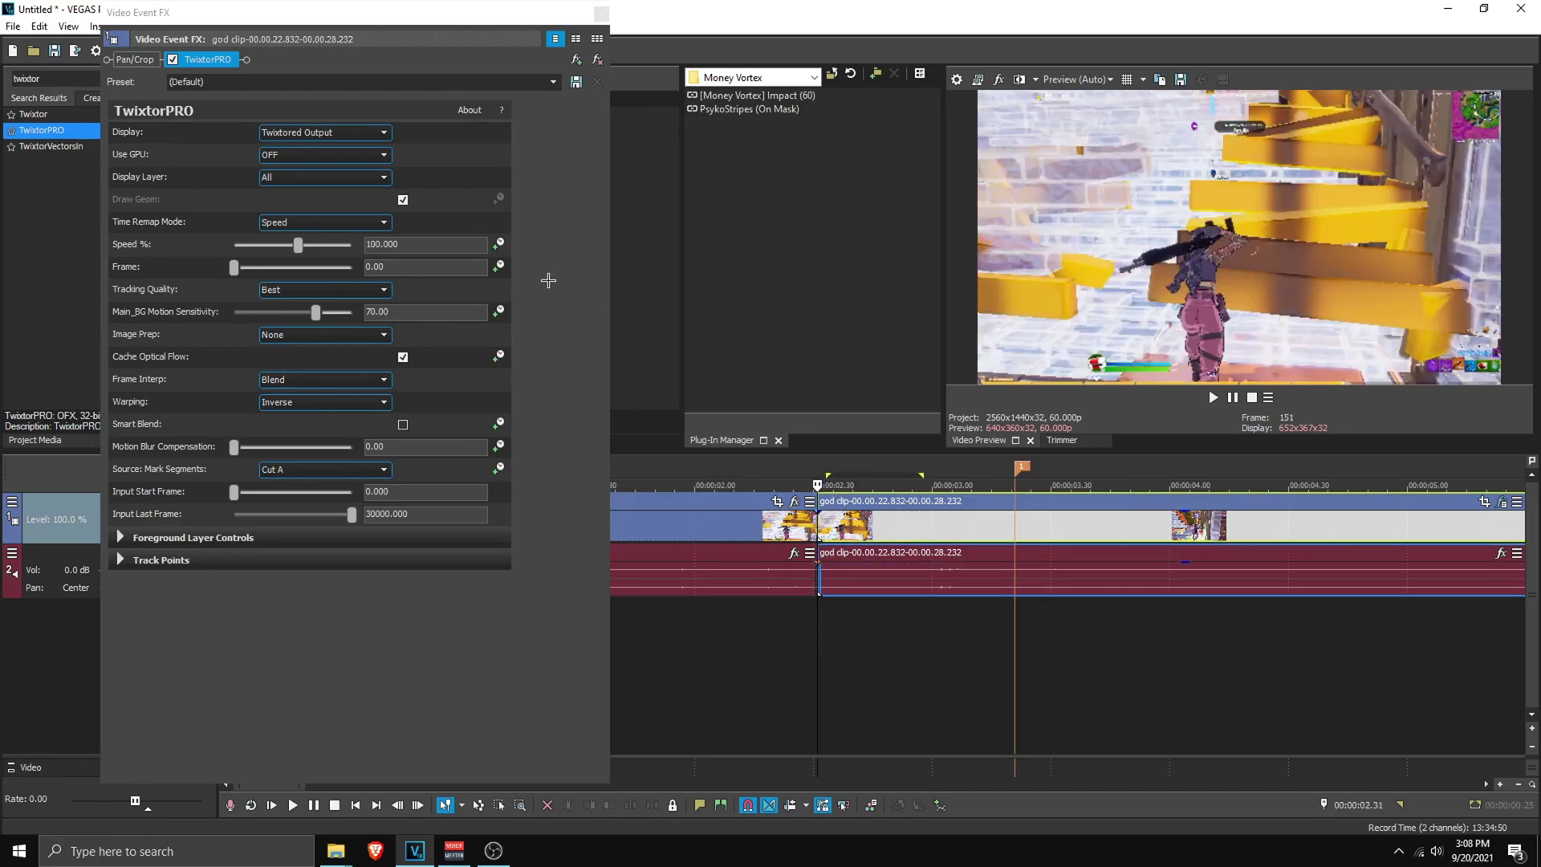
pyautogui.click(498, 244)
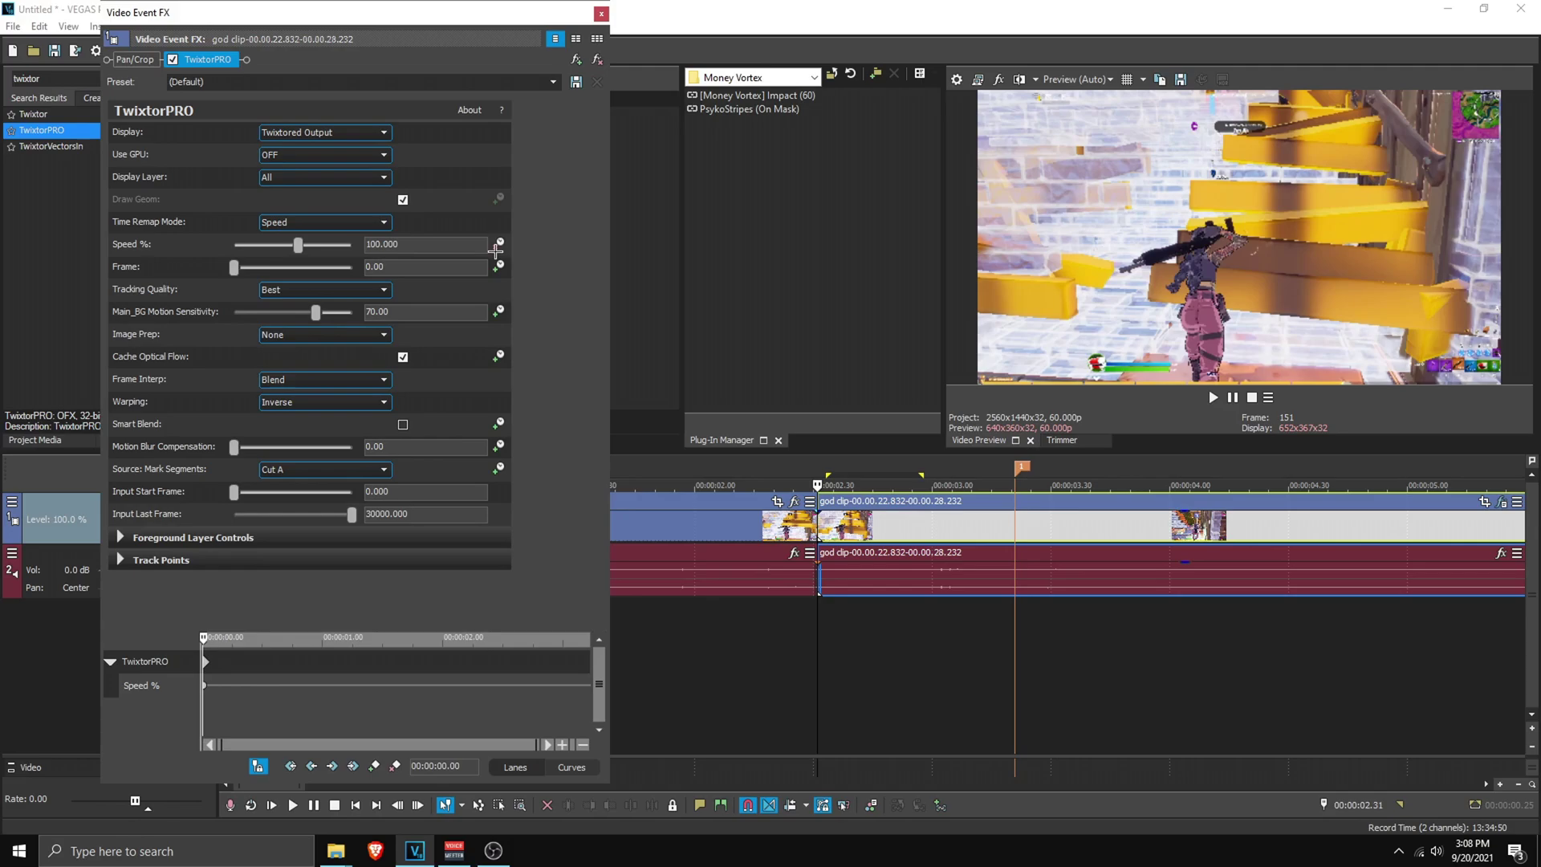
# Step: Set the TwixtorPRO Speed % to 50
pyautogui.click(1282, 245)
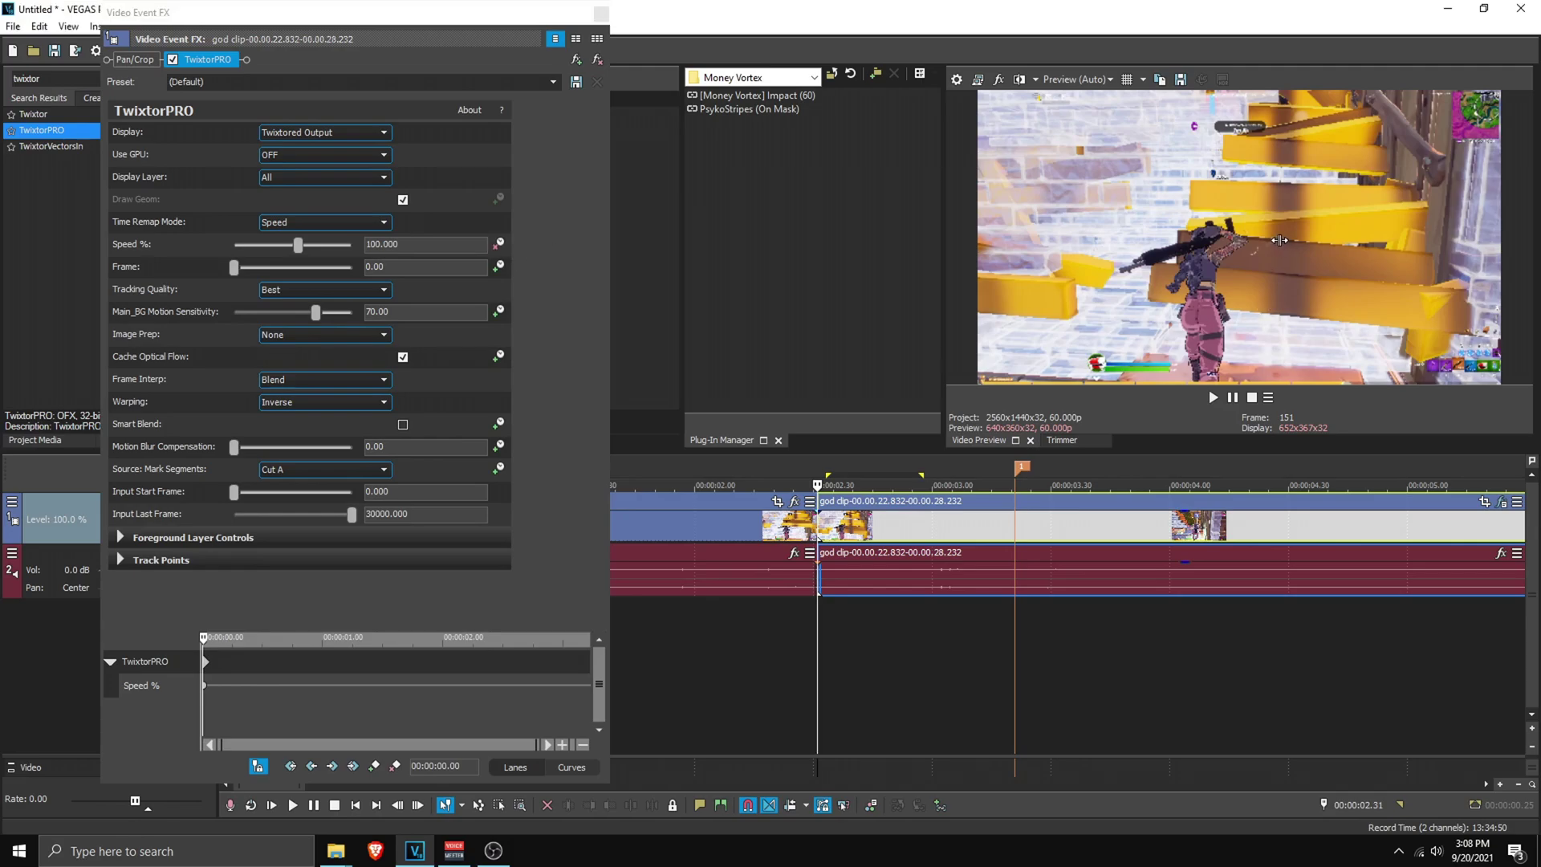
pyautogui.press('Right')
pyautogui.press('Right')
pyautogui.press('Right')
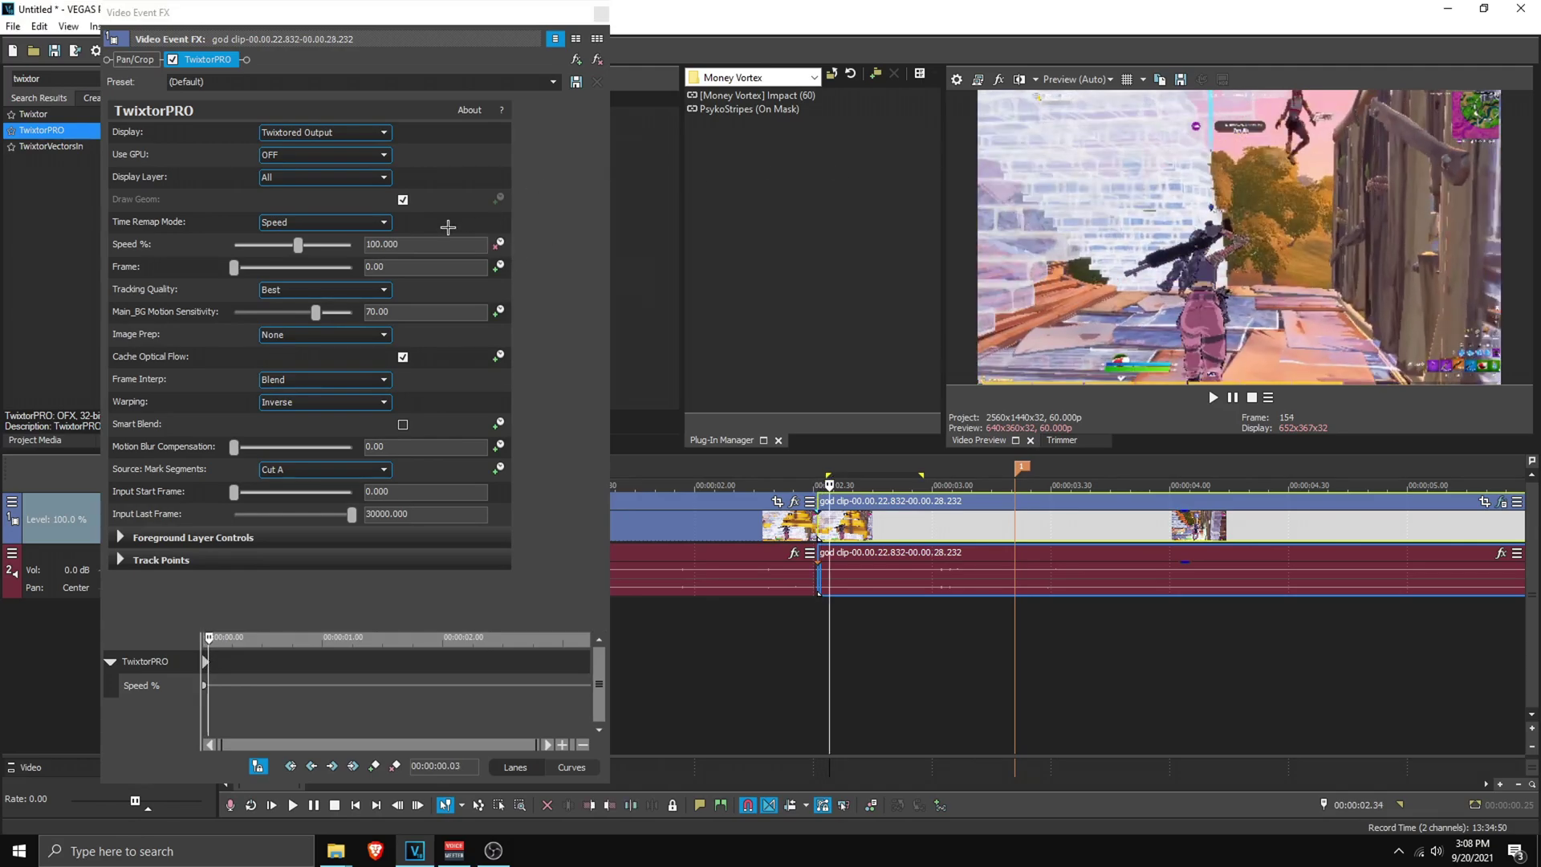
pyautogui.click(142, 685)
pyautogui.doubleClick(298, 244)
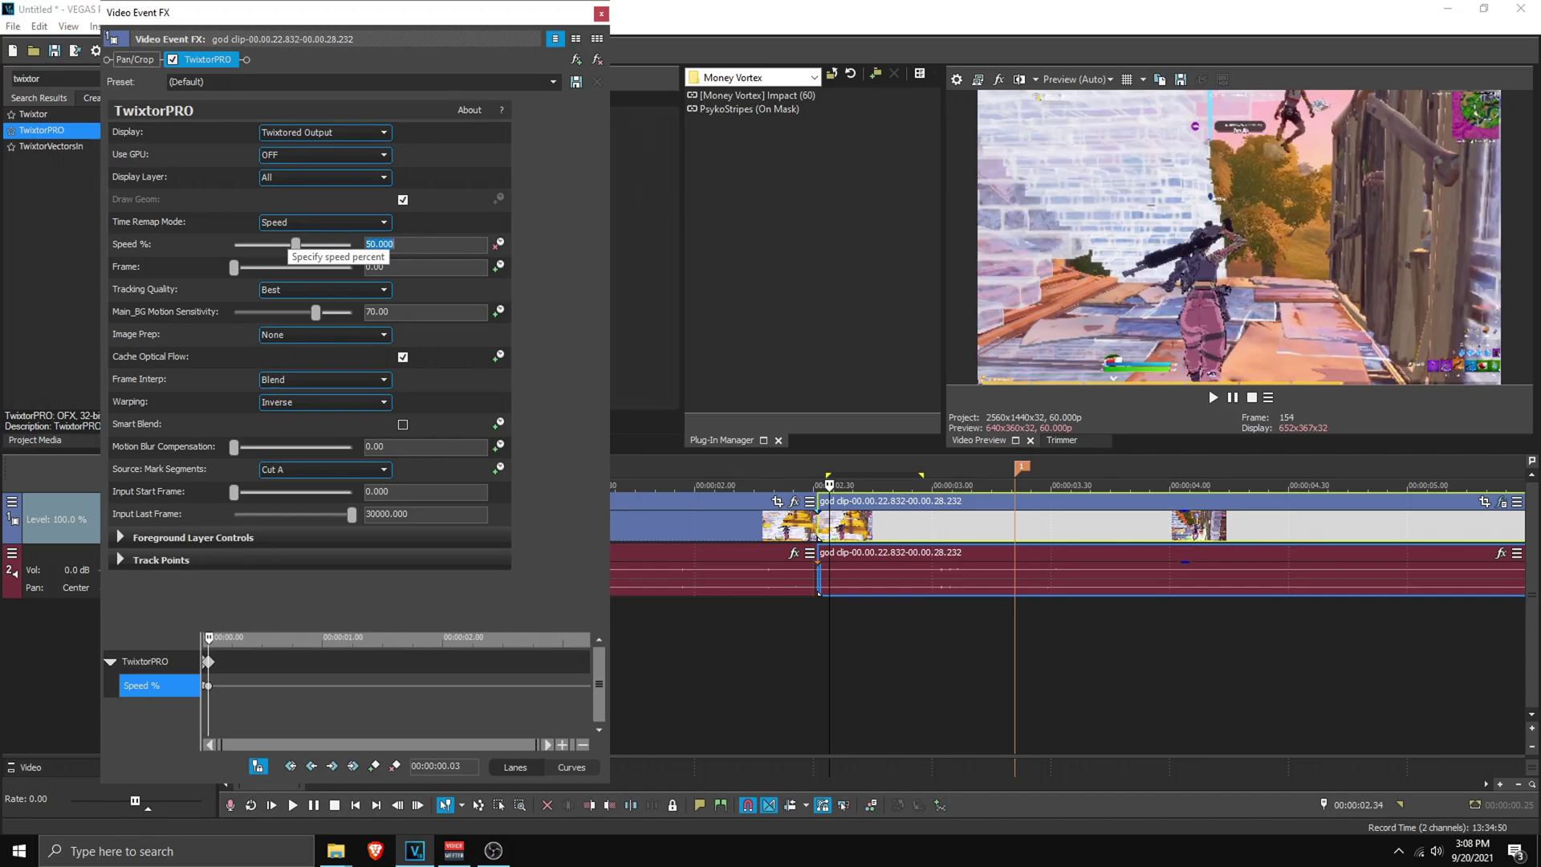
# Step: Add two Speed % keyframes one frame apart near 0.45 and 0.50 seconds
pyautogui.click(1014, 530)
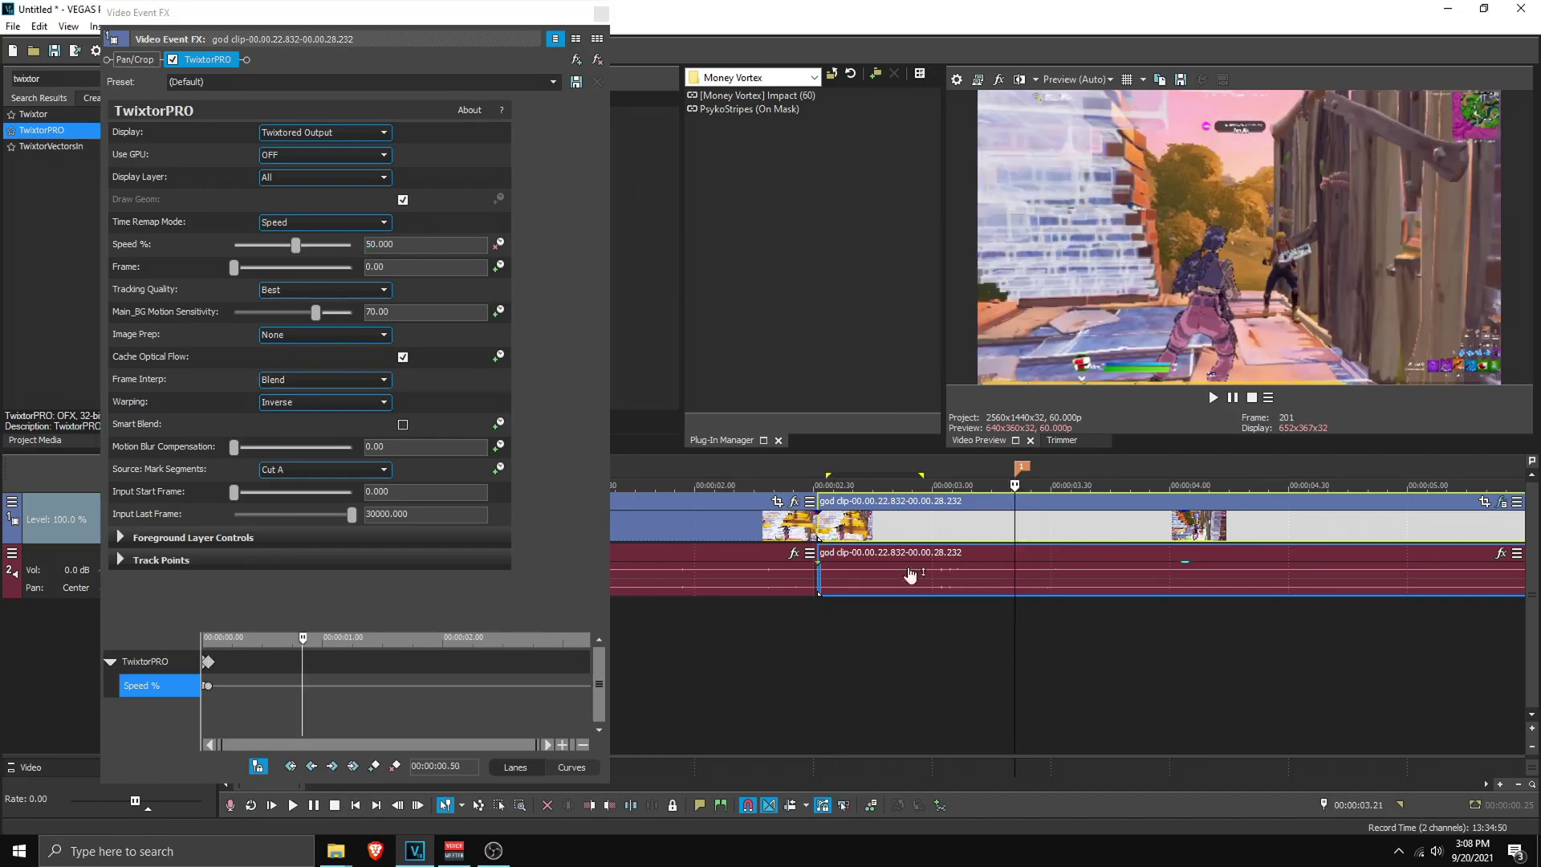
pyautogui.click(373, 766)
pyautogui.click(1176, 271)
pyautogui.press('Left')
pyautogui.press('Left')
pyautogui.press('Left')
pyautogui.press('Left')
pyautogui.press('Left')
pyautogui.click(373, 765)
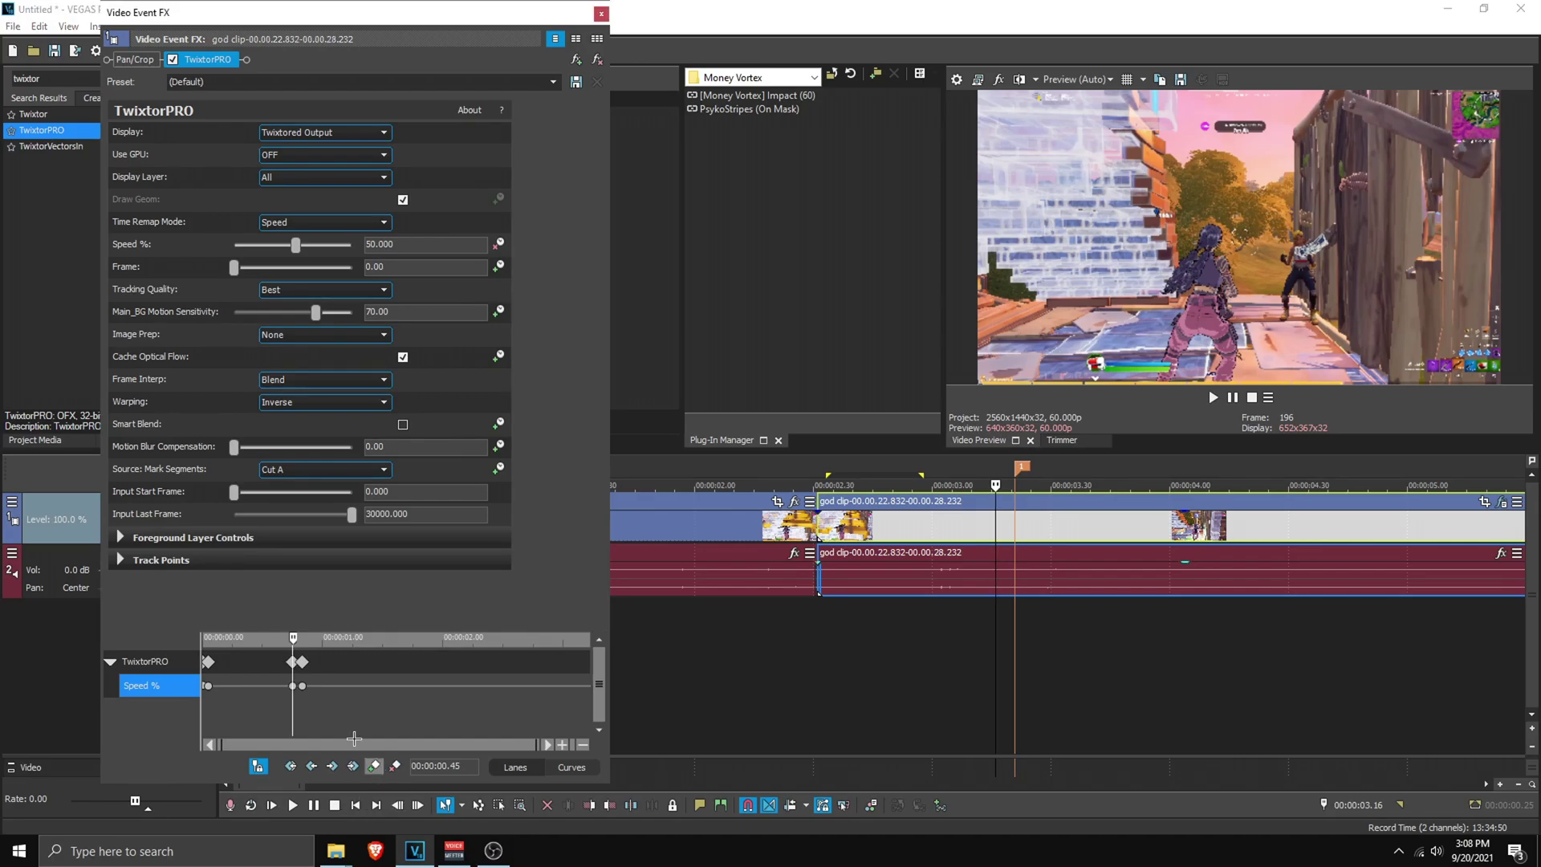
# Step: Play back the slowed section and zoom in on the Speed % keyframes
pyautogui.click(302, 685)
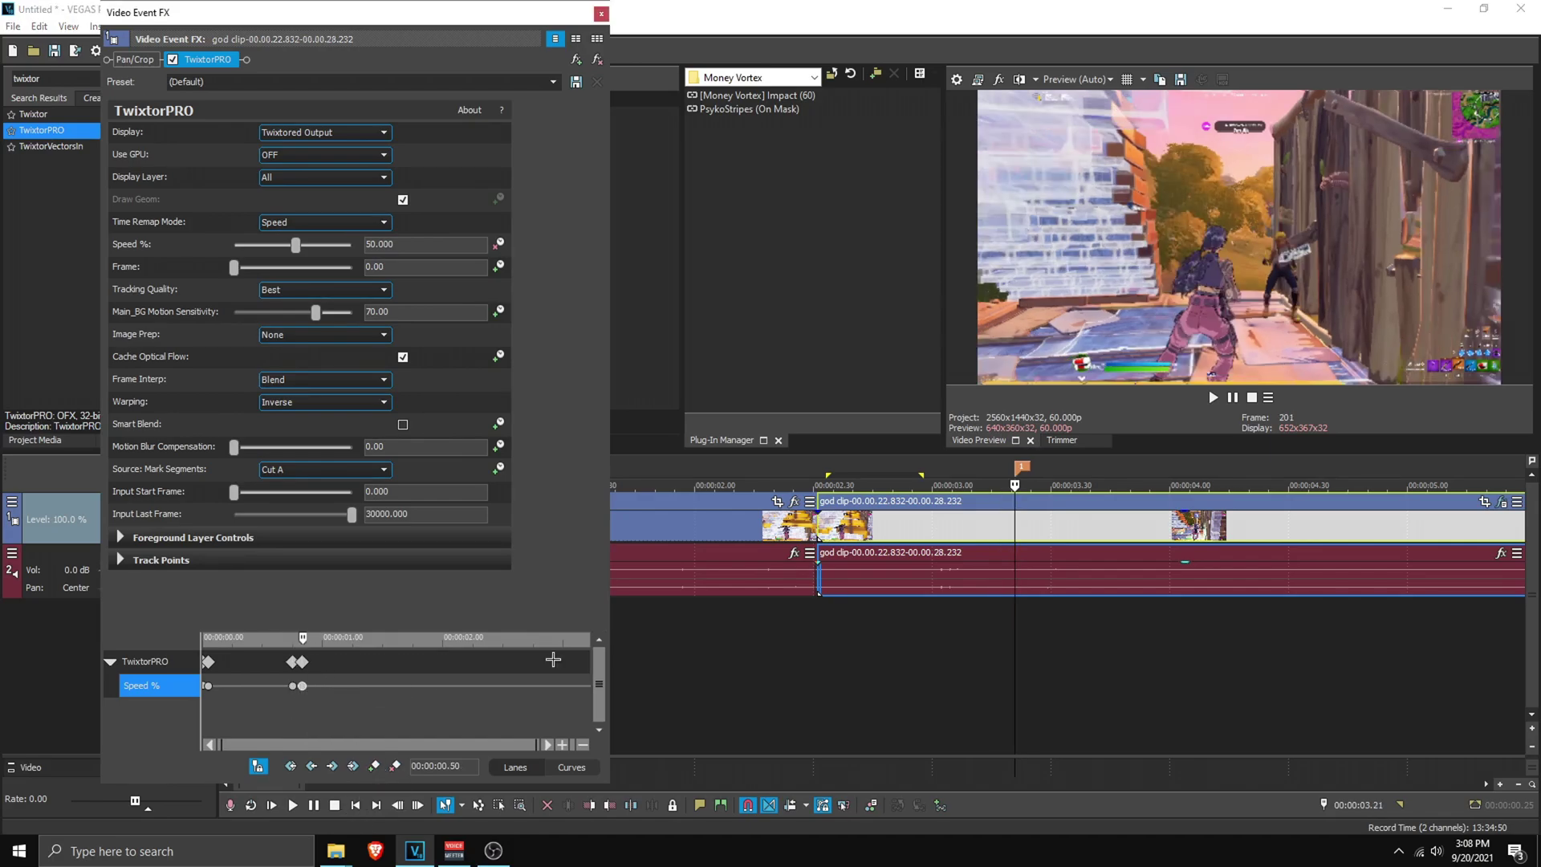
pyautogui.click(1115, 291)
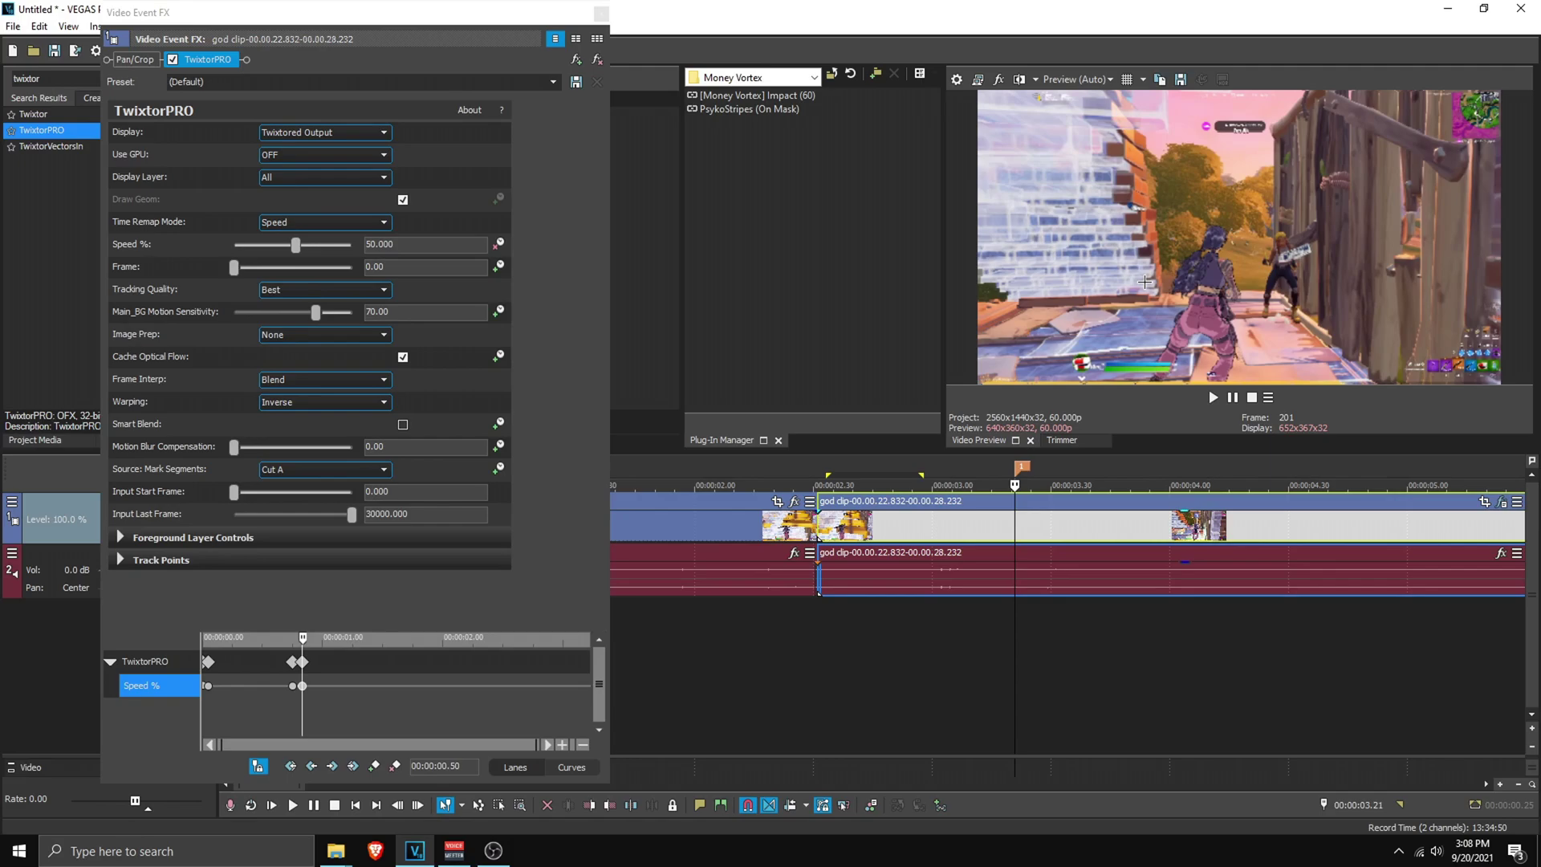
pyautogui.press('space')
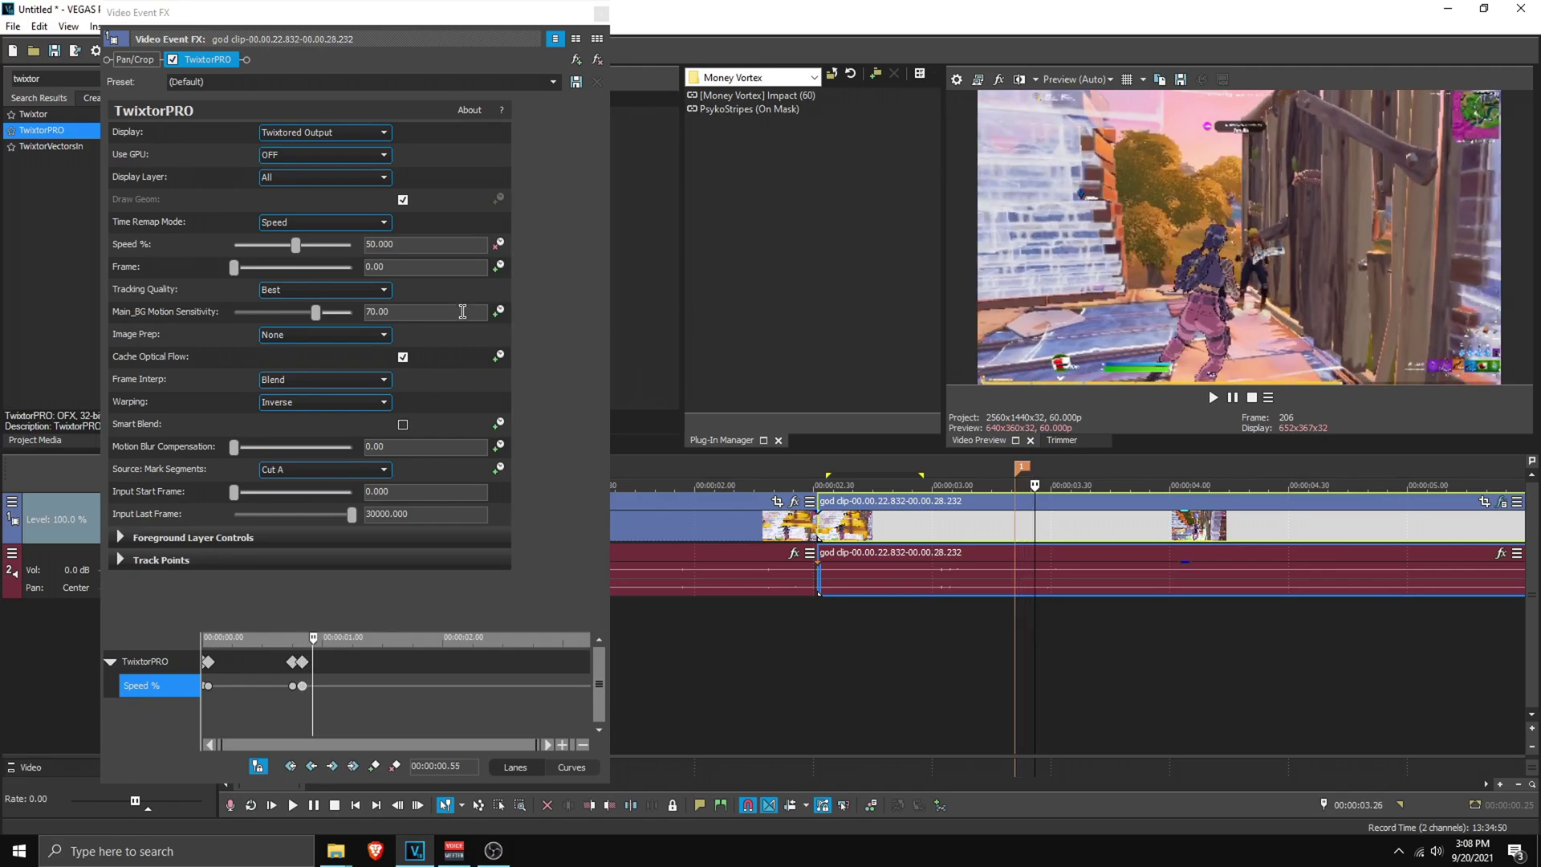
pyautogui.click(330, 706)
pyautogui.scroll(3, 330, 706)
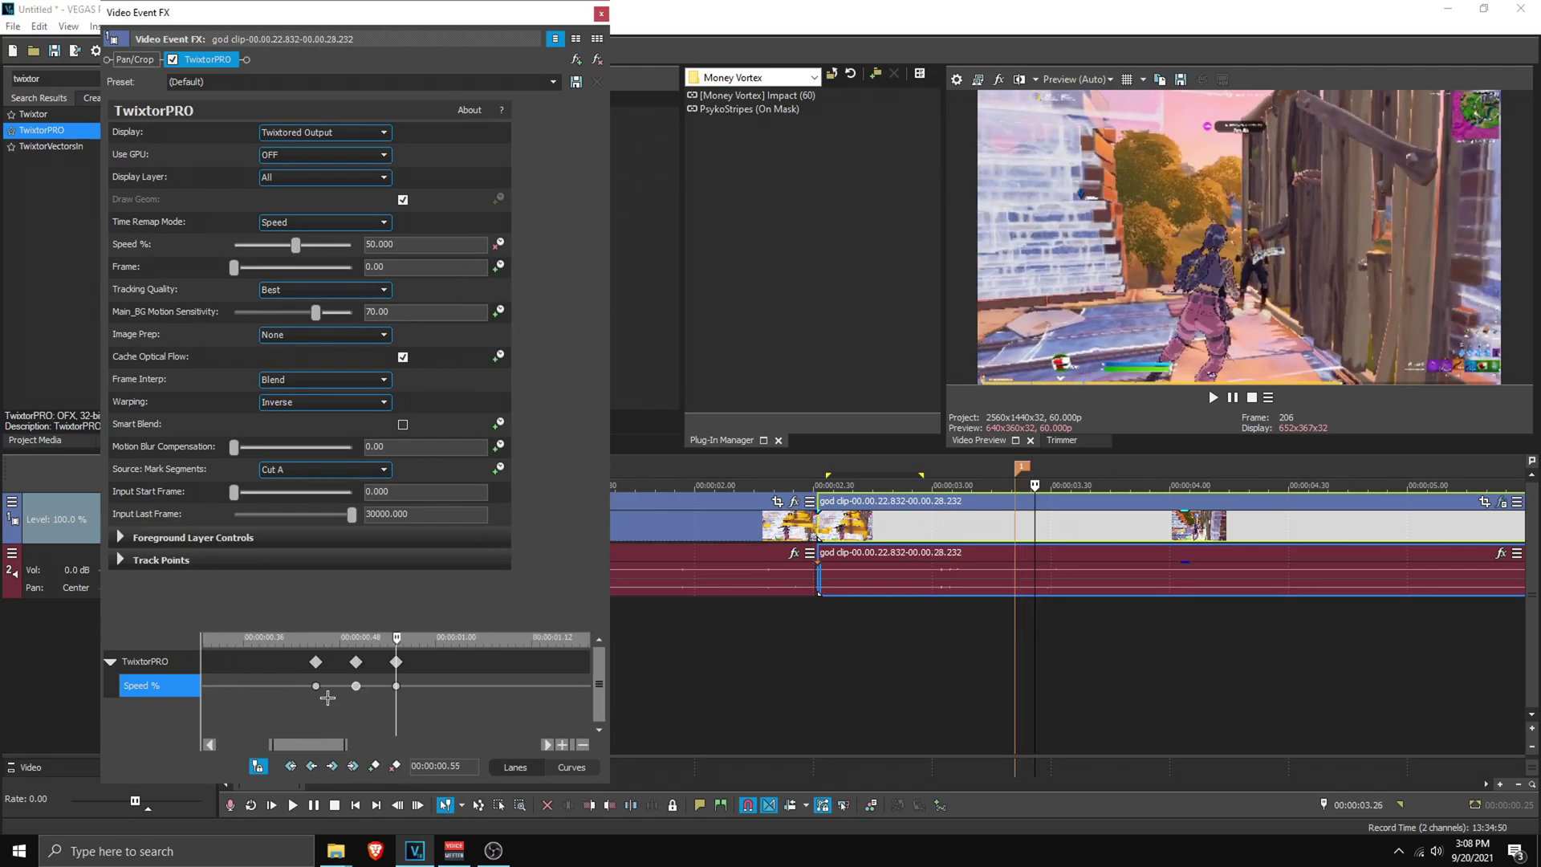
# Step: Give the 0.45 s and middle Speed keyframes Smooth and Slow fades
pyautogui.click(316, 685)
pyautogui.rightClick(315, 685)
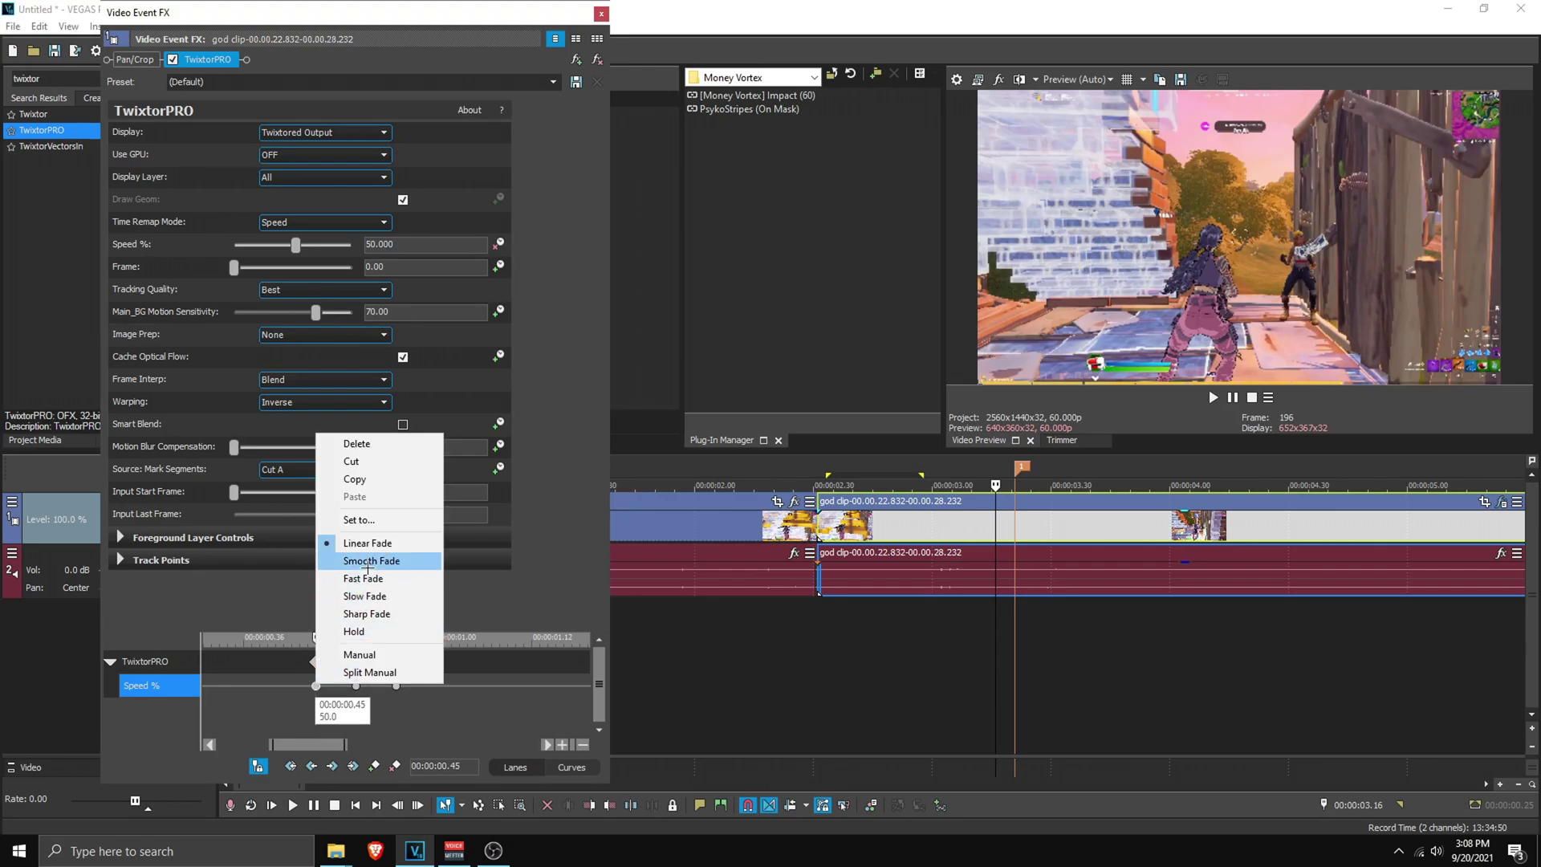
pyautogui.click(365, 595)
pyautogui.click(355, 685)
pyautogui.rightClick(357, 686)
pyautogui.click(374, 590)
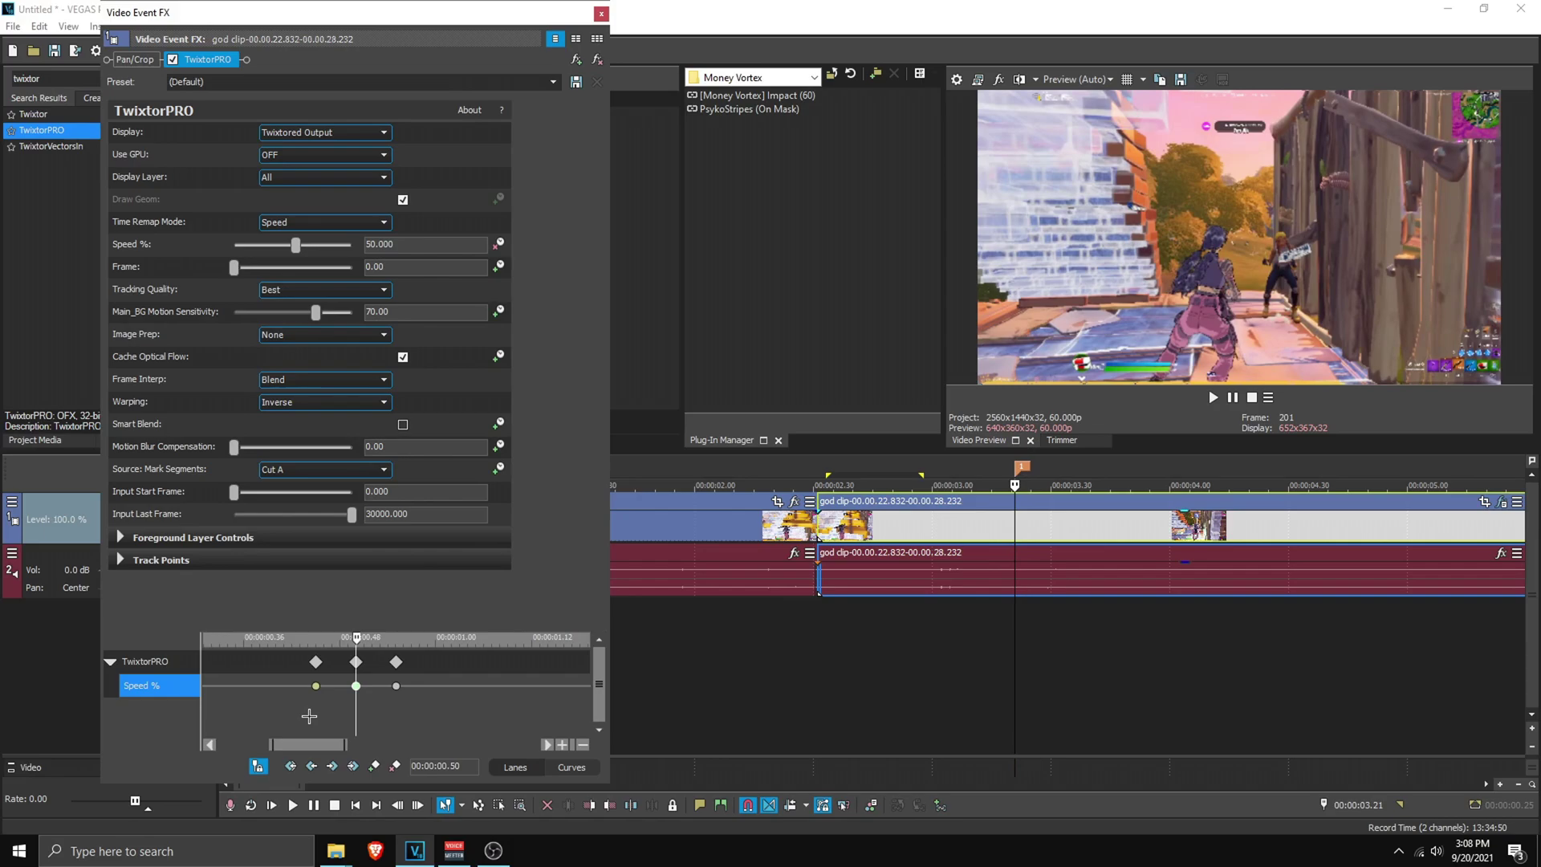
pyautogui.rightClick(316, 686)
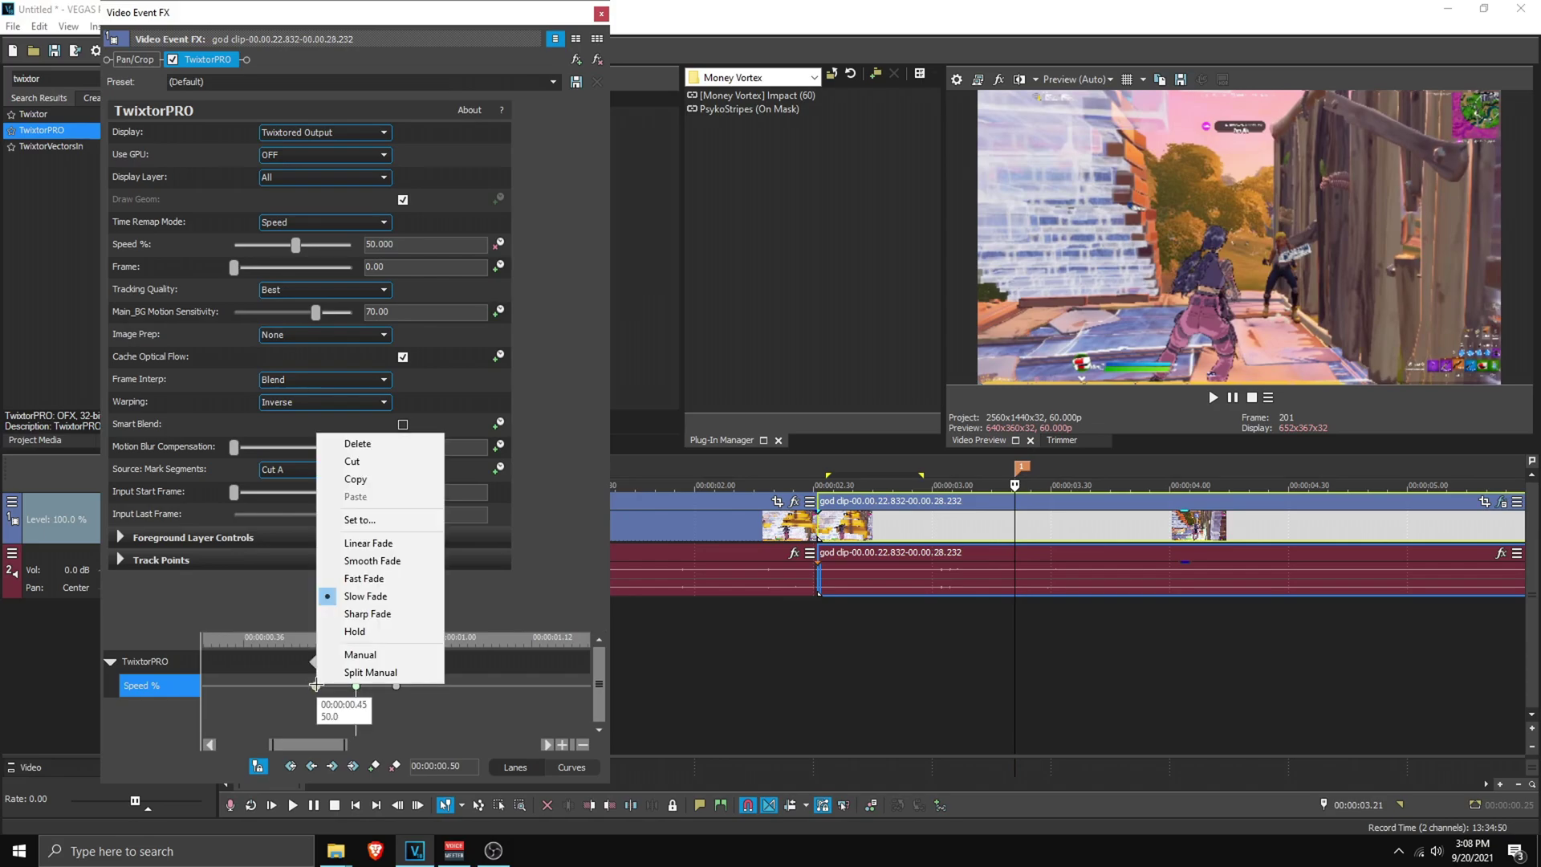
pyautogui.click(365, 595)
# Step: Set the middle Speed keyframe to 350%
pyautogui.click(316, 685)
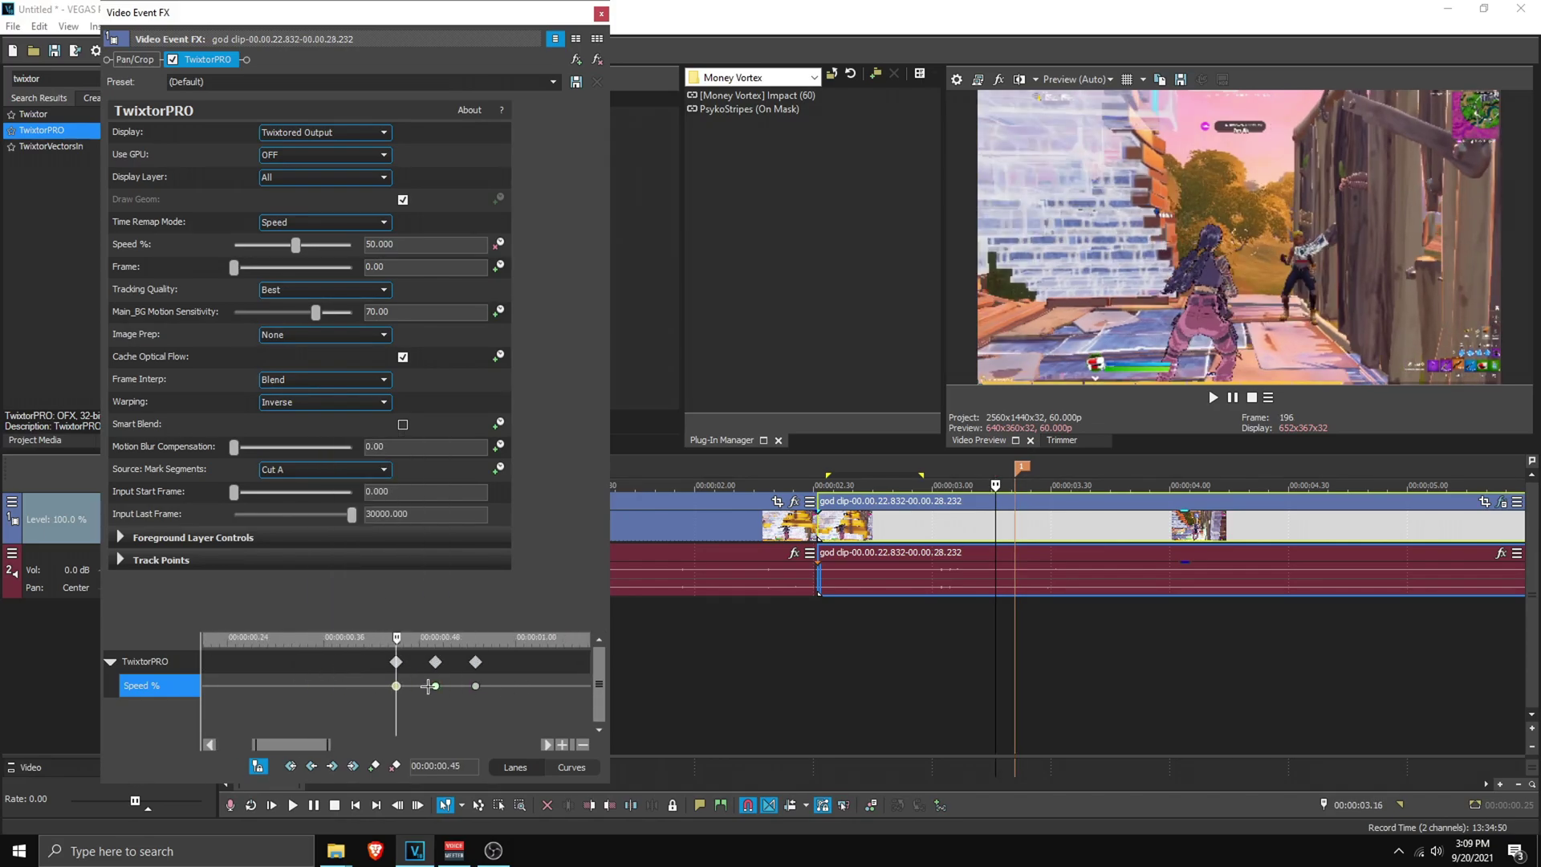
pyautogui.click(434, 686)
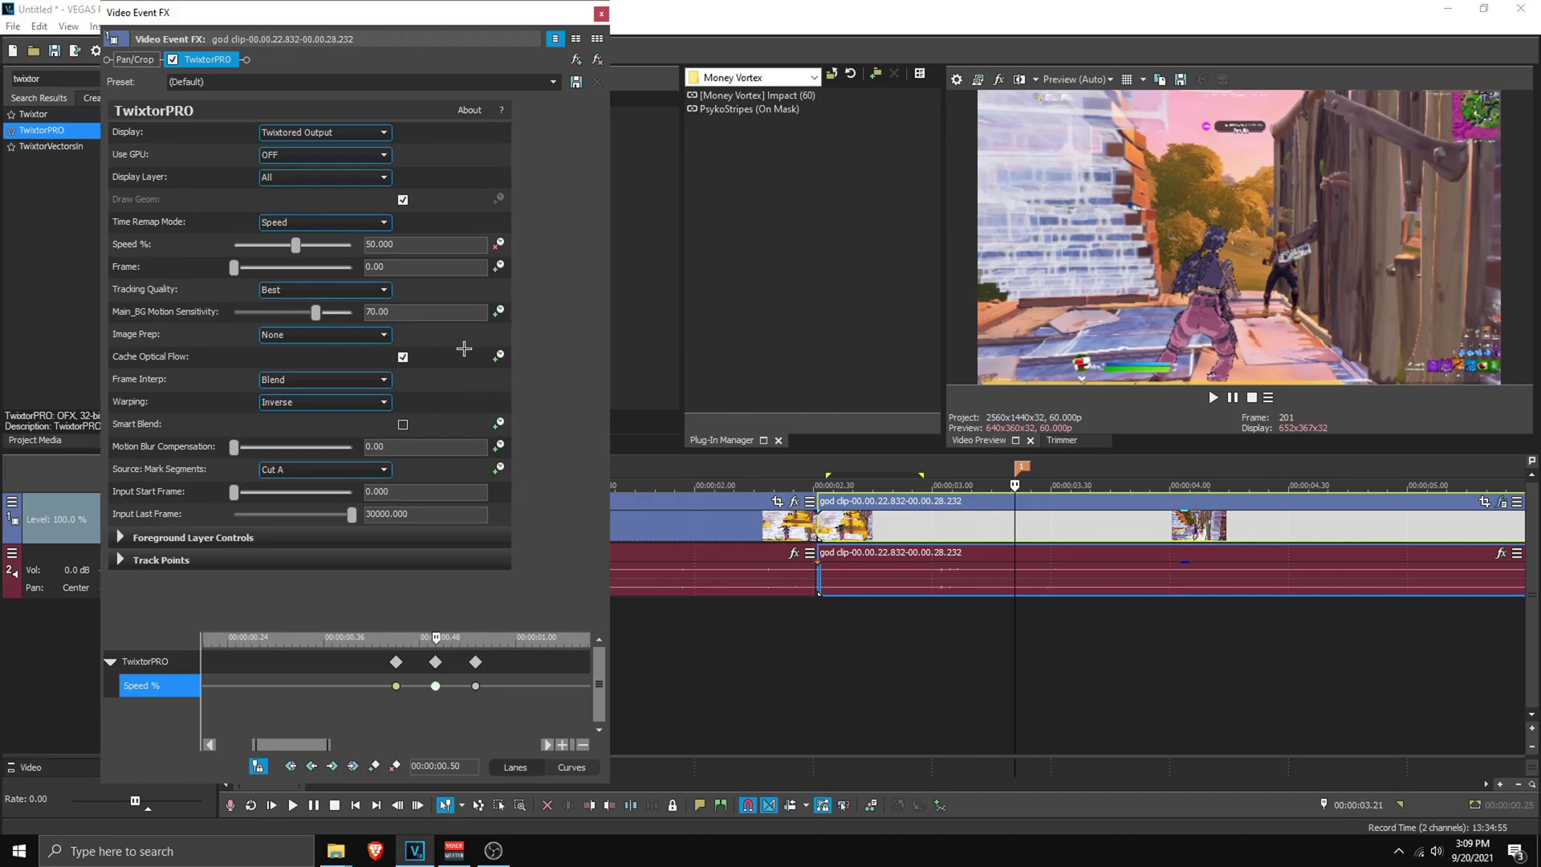
pyautogui.click(433, 244)
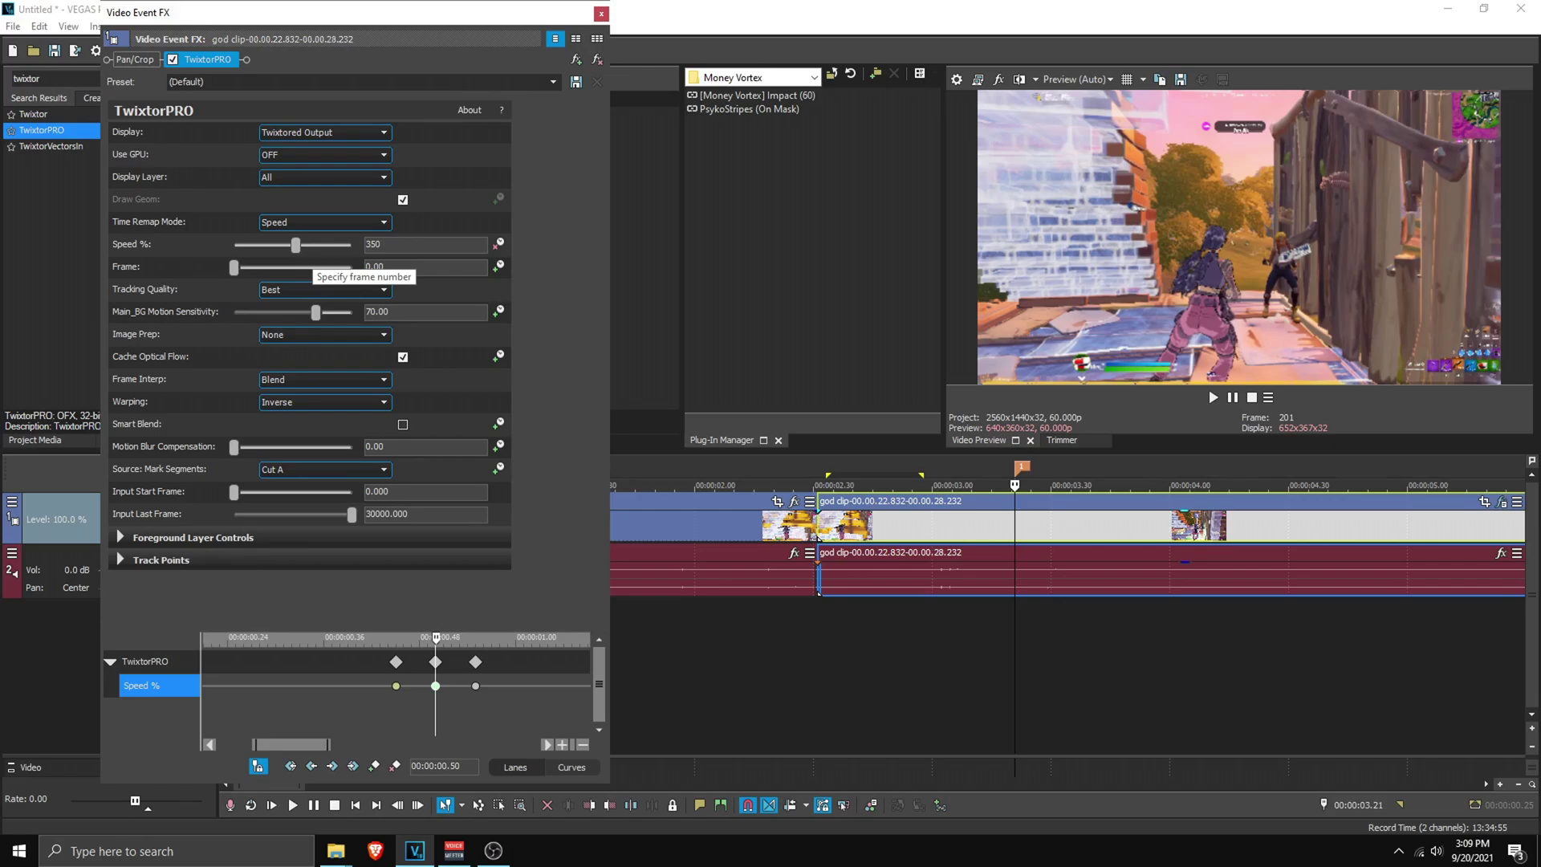
pyautogui.press('Return')
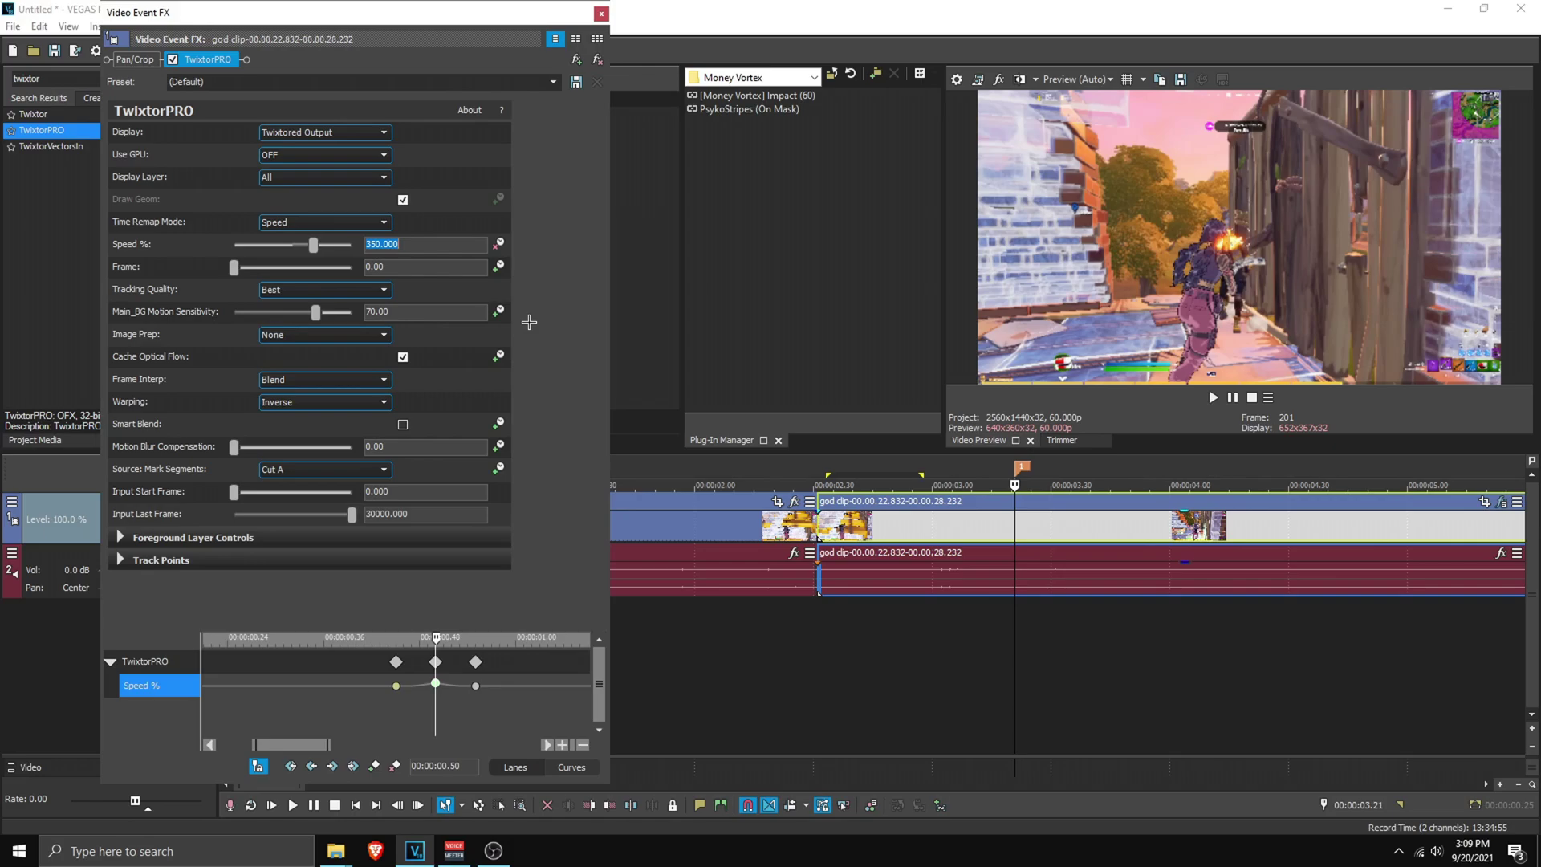
# Step: Raise the middle keyframe's Speed % to 500
pyautogui.click(437, 313)
pyautogui.click(421, 246)
pyautogui.doubleClick(407, 241)
pyautogui.write('450')
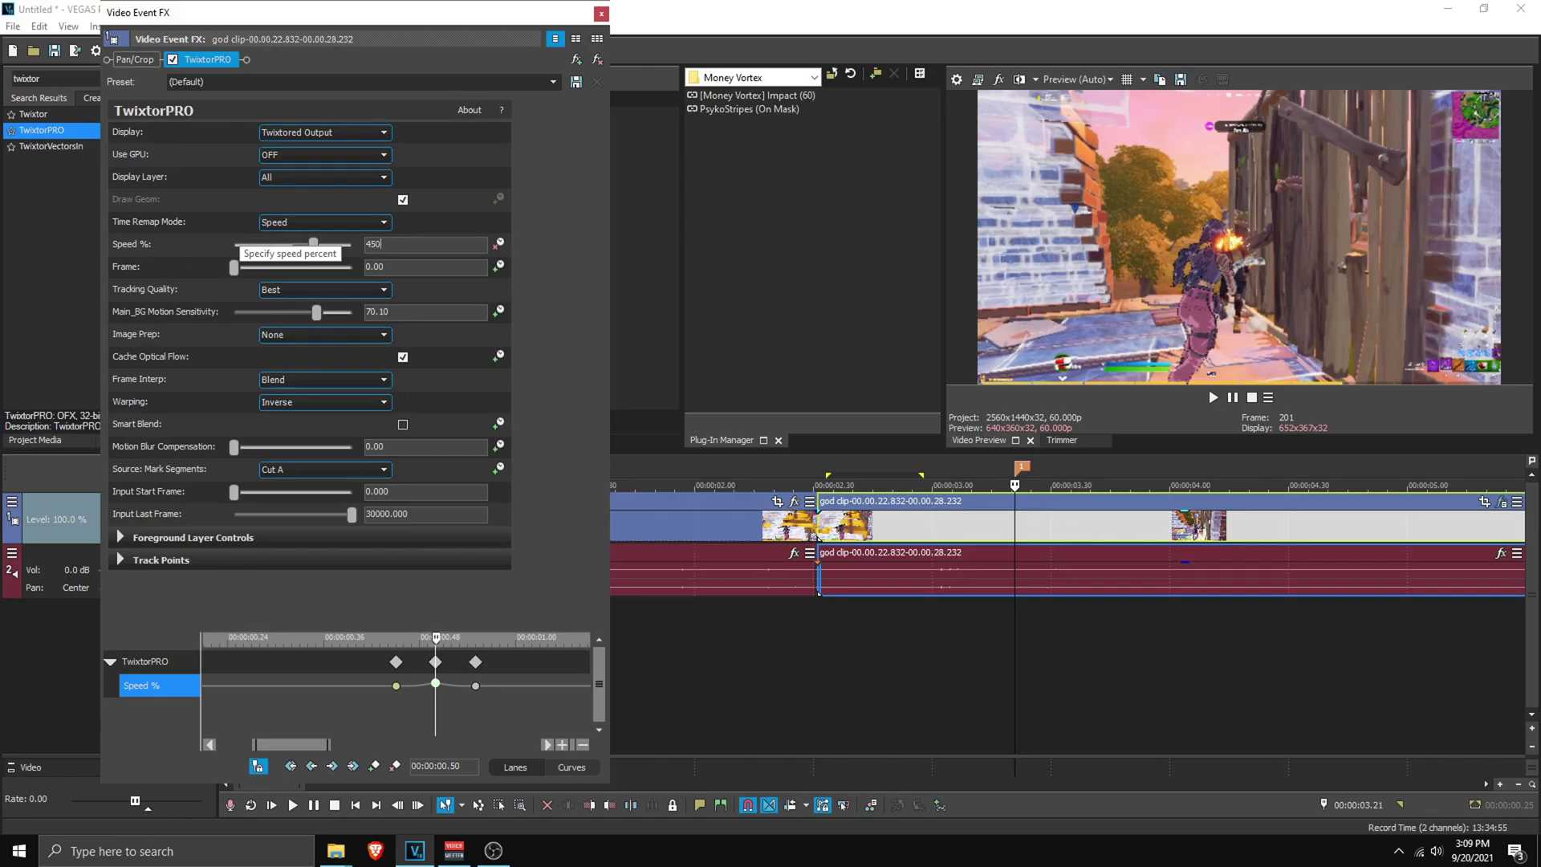
pyautogui.press('Return')
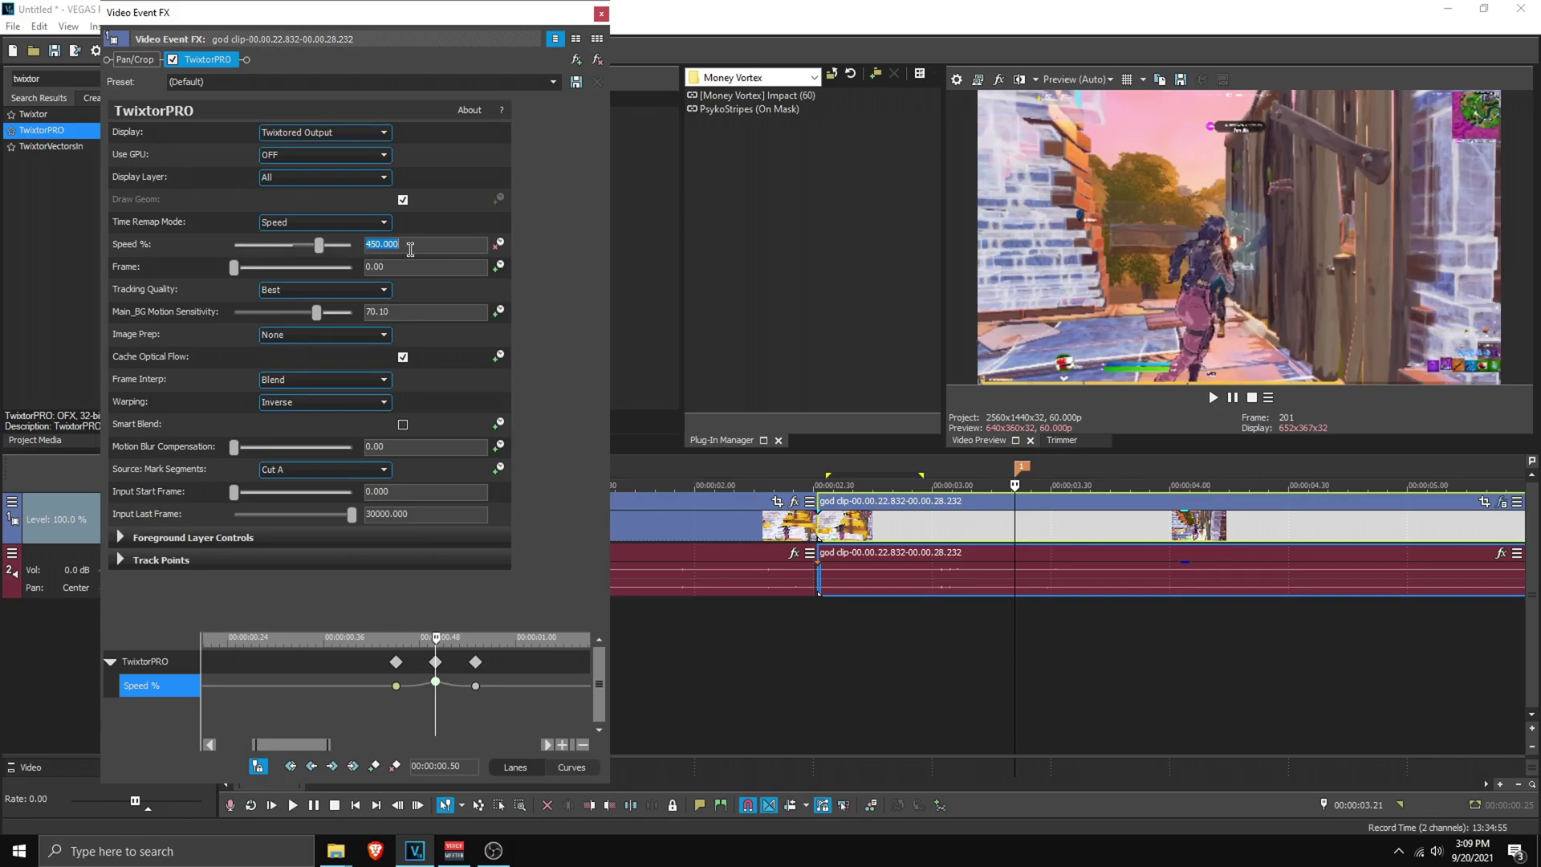
pyautogui.write('500')
pyautogui.press('Return')
# Step: Set Main_BG Motion Sensitivity to 70.2 and preview the speed ramp around the cut
pyautogui.press('Tab')
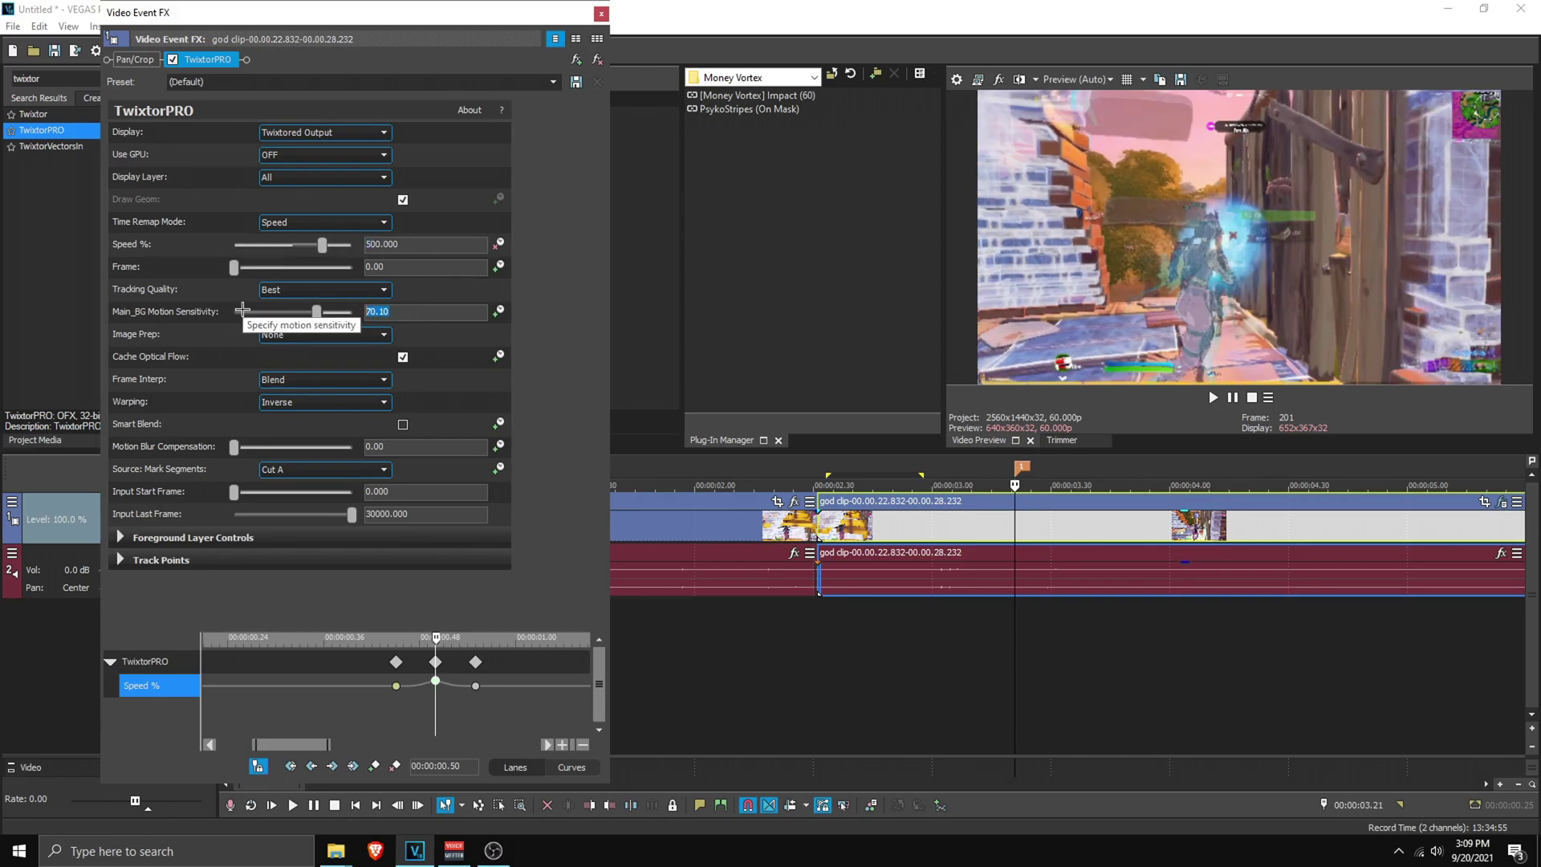
pyautogui.write('70.2')
pyautogui.press('Return')
pyautogui.moveTo(841, 623); pyautogui.dragTo(980, 641)
pyautogui.click(984, 639)
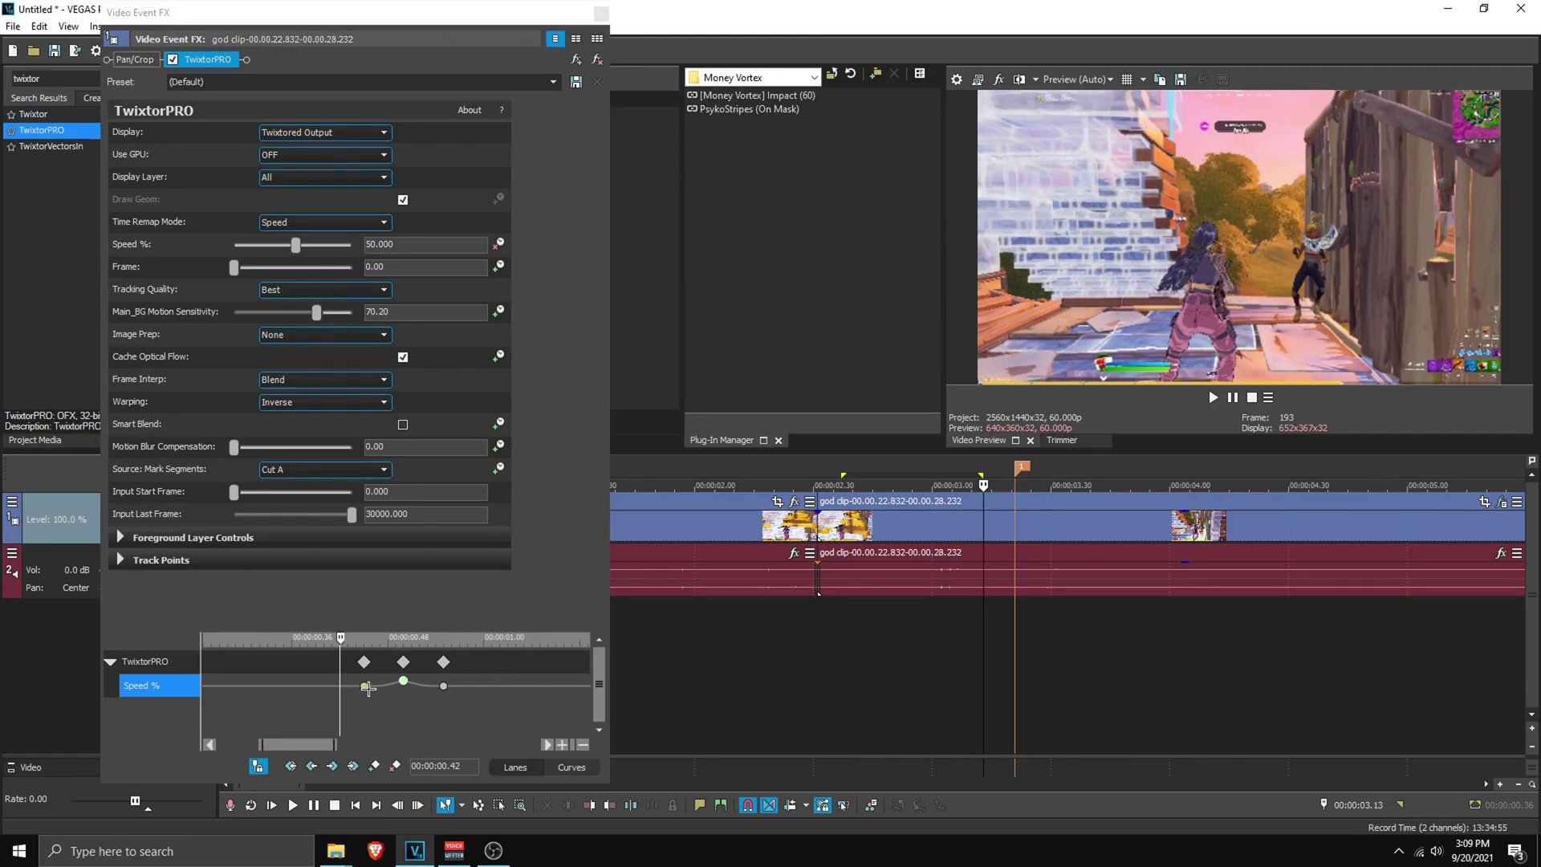
# Step: Set the first Speed keyframe to 10%
pyautogui.click(366, 687)
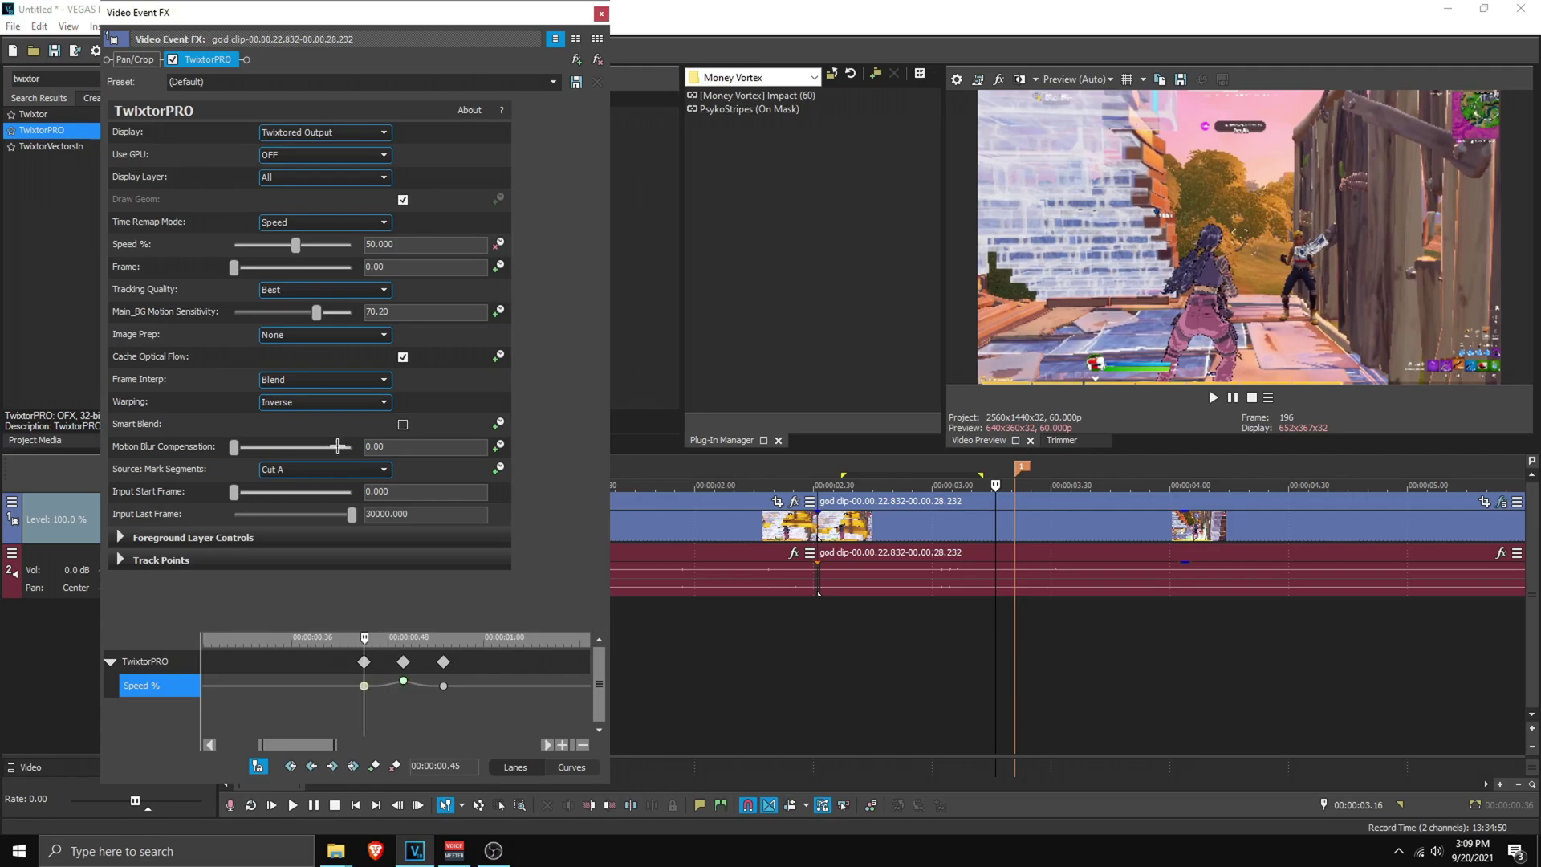
pyautogui.click(294, 243)
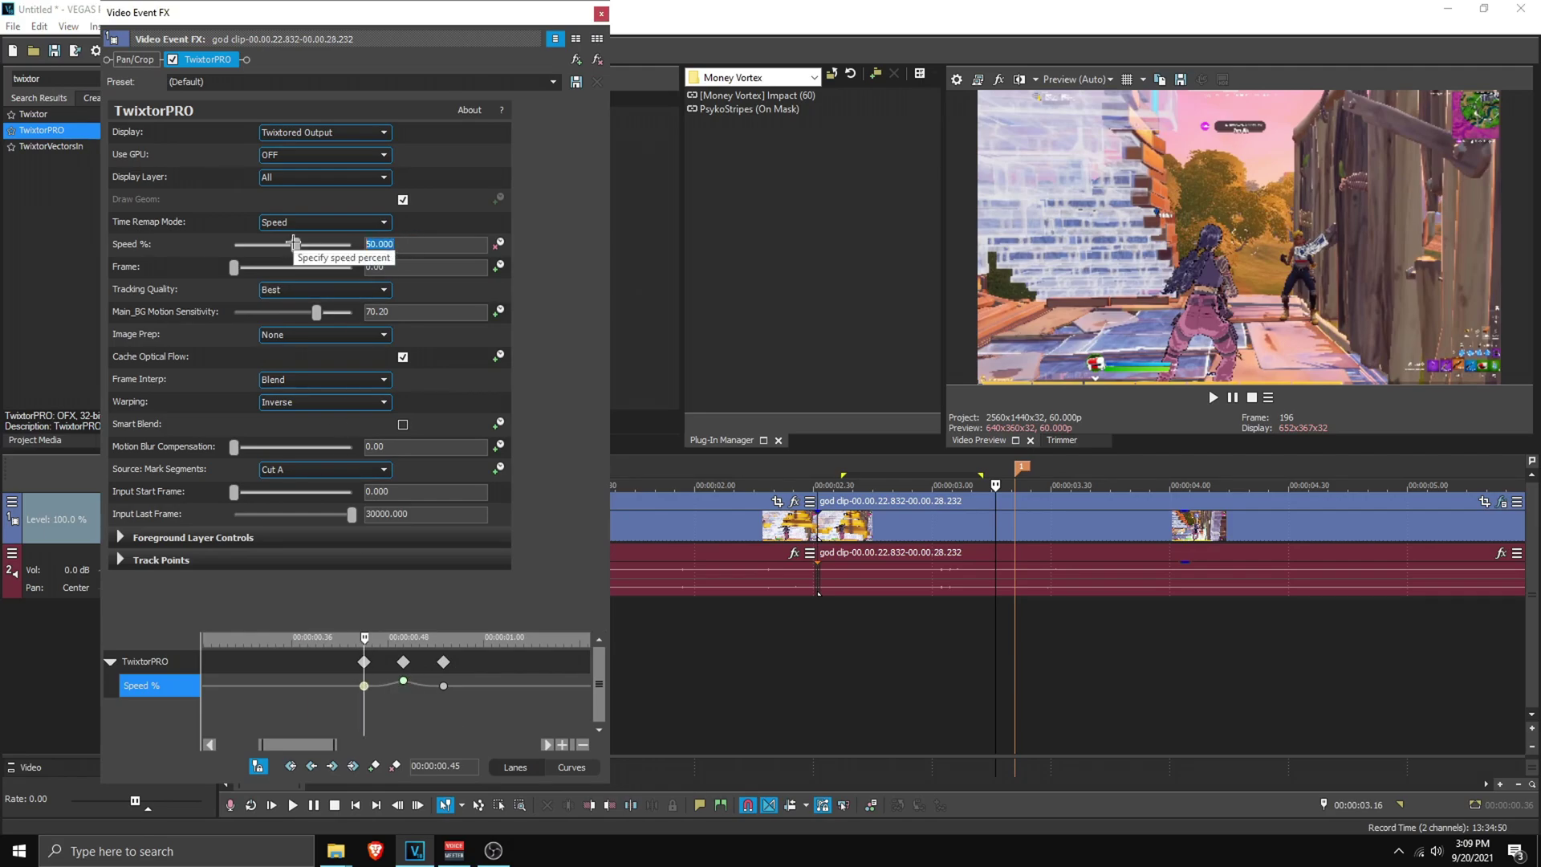
pyautogui.write('10')
pyautogui.press('Return')
# Step: Add a 10% Speed keyframe at 00:00:00.23
pyautogui.scroll(-2, 372, 682)
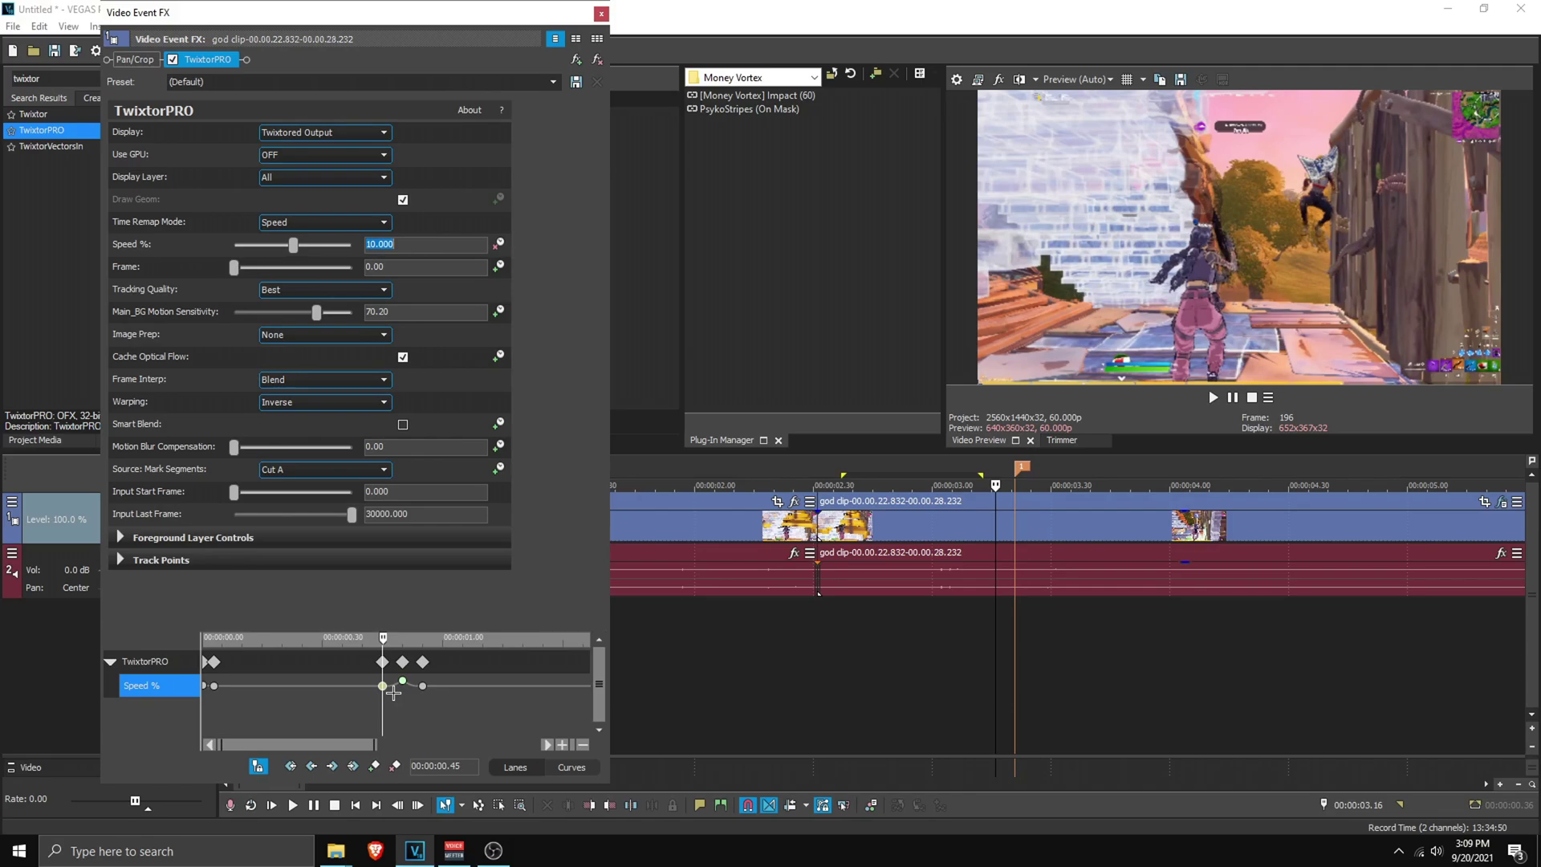
pyautogui.click(327, 661)
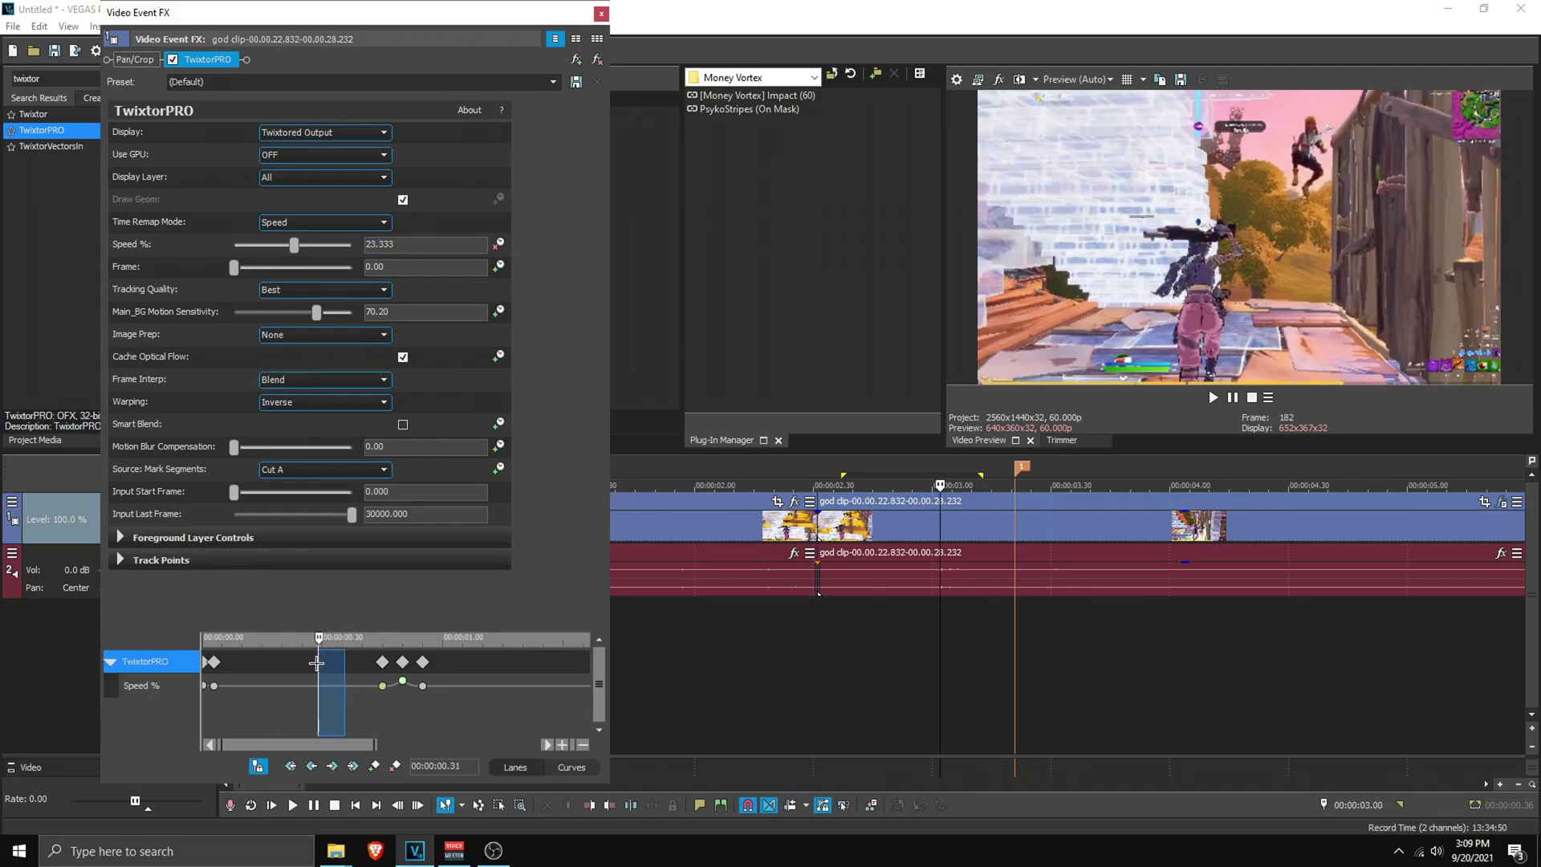
pyautogui.click(298, 665)
pyautogui.moveTo(298, 664); pyautogui.dragTo(293, 664)
pyautogui.click(406, 247)
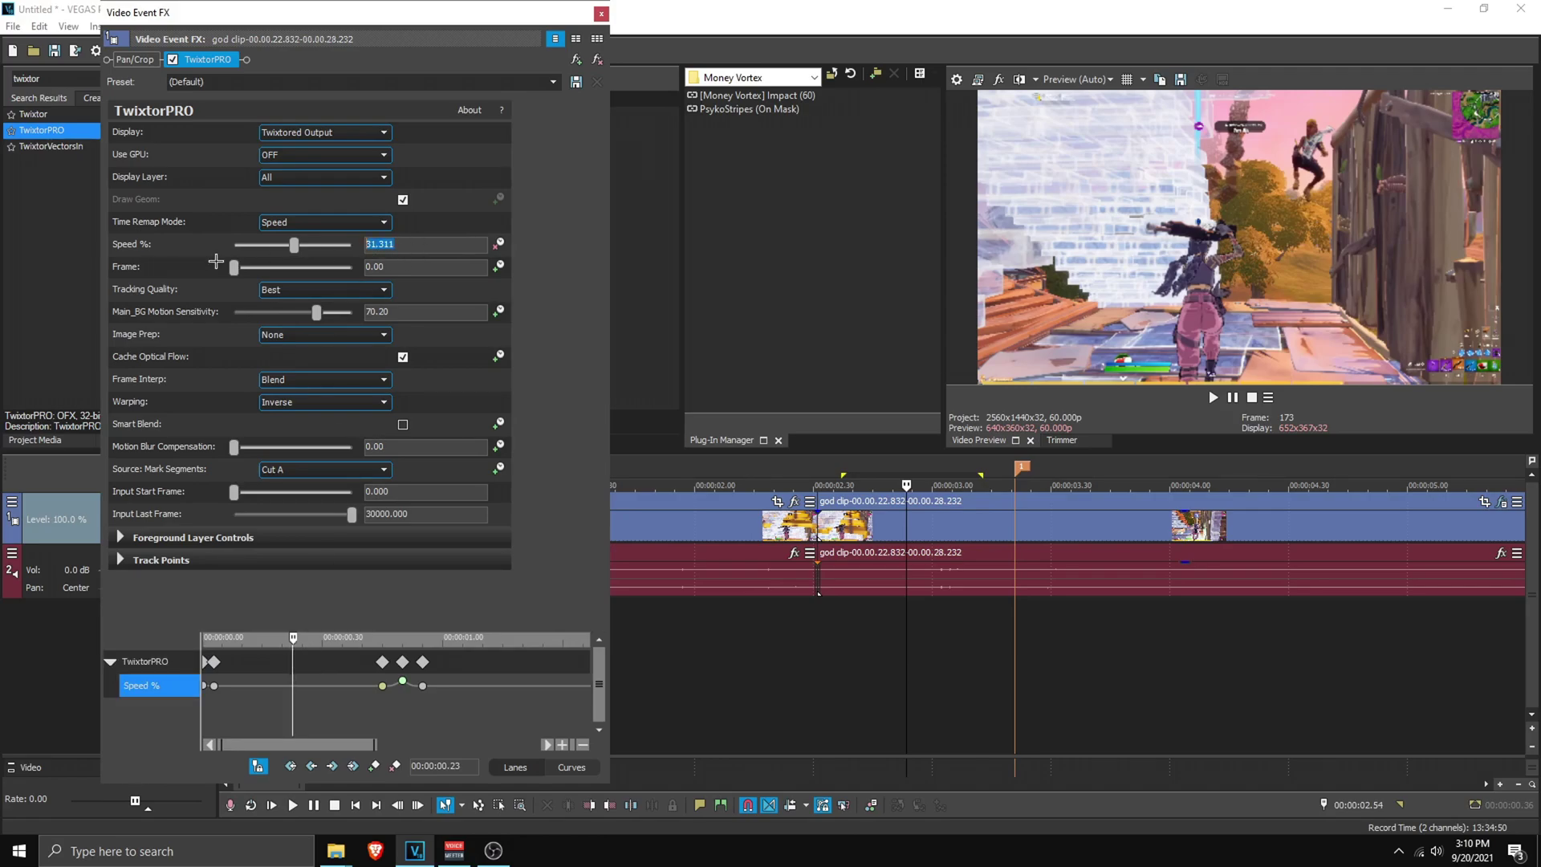
pyautogui.press('Tab')
pyautogui.write('70')
# Step: Adjust the effect at 00:00:00.36 and near the clip start, then mark a short timeline range
pyautogui.moveTo(251, 670); pyautogui.dragTo(346, 707)
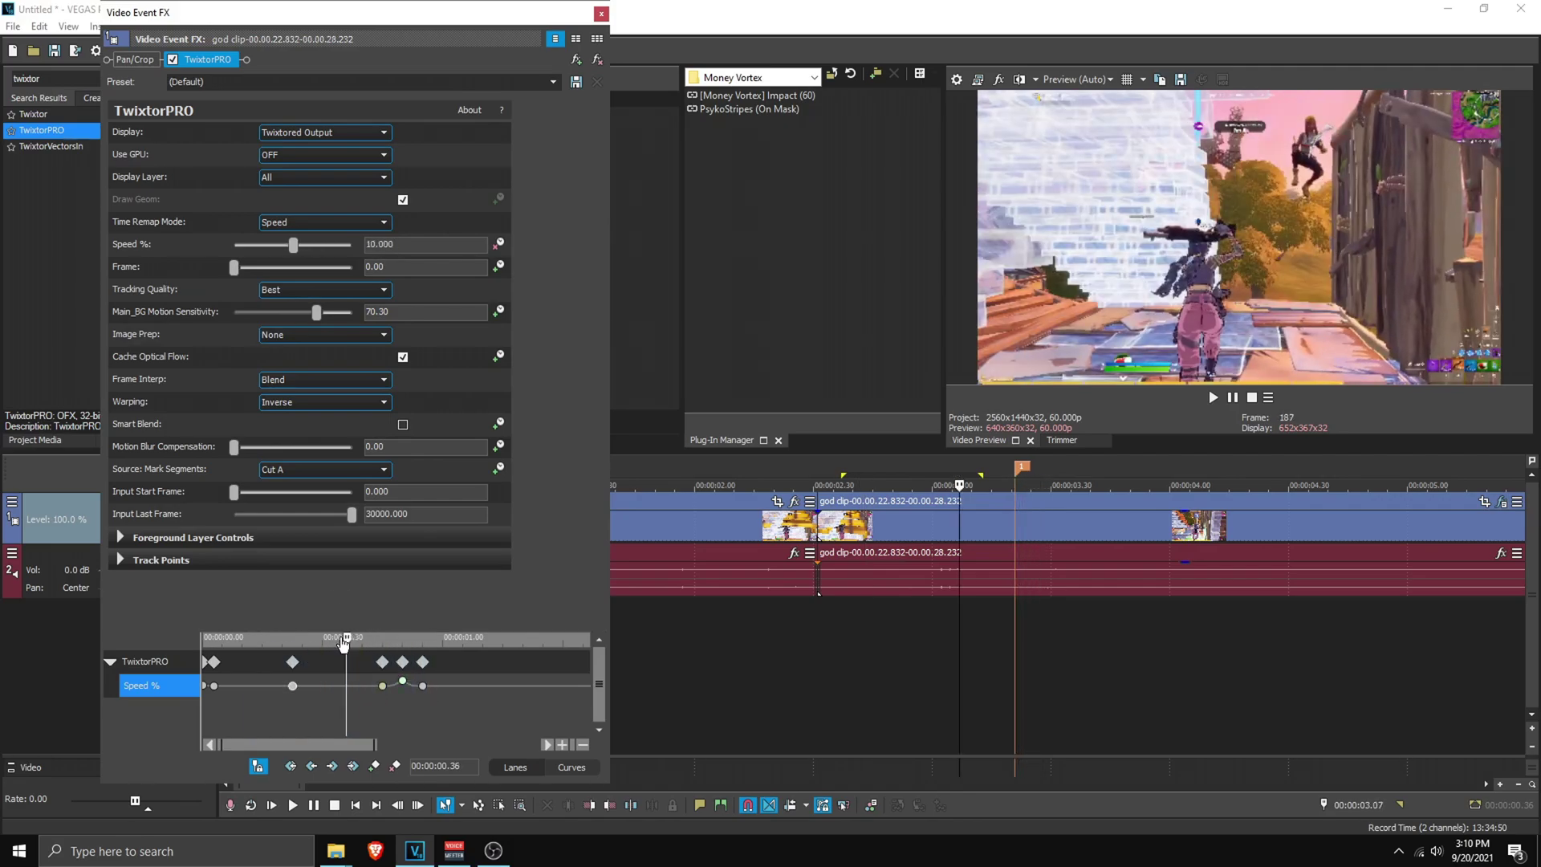
pyautogui.click(386, 311)
pyautogui.write('7')
pyautogui.moveTo(375, 710); pyautogui.dragTo(451, 711)
pyautogui.click(231, 710)
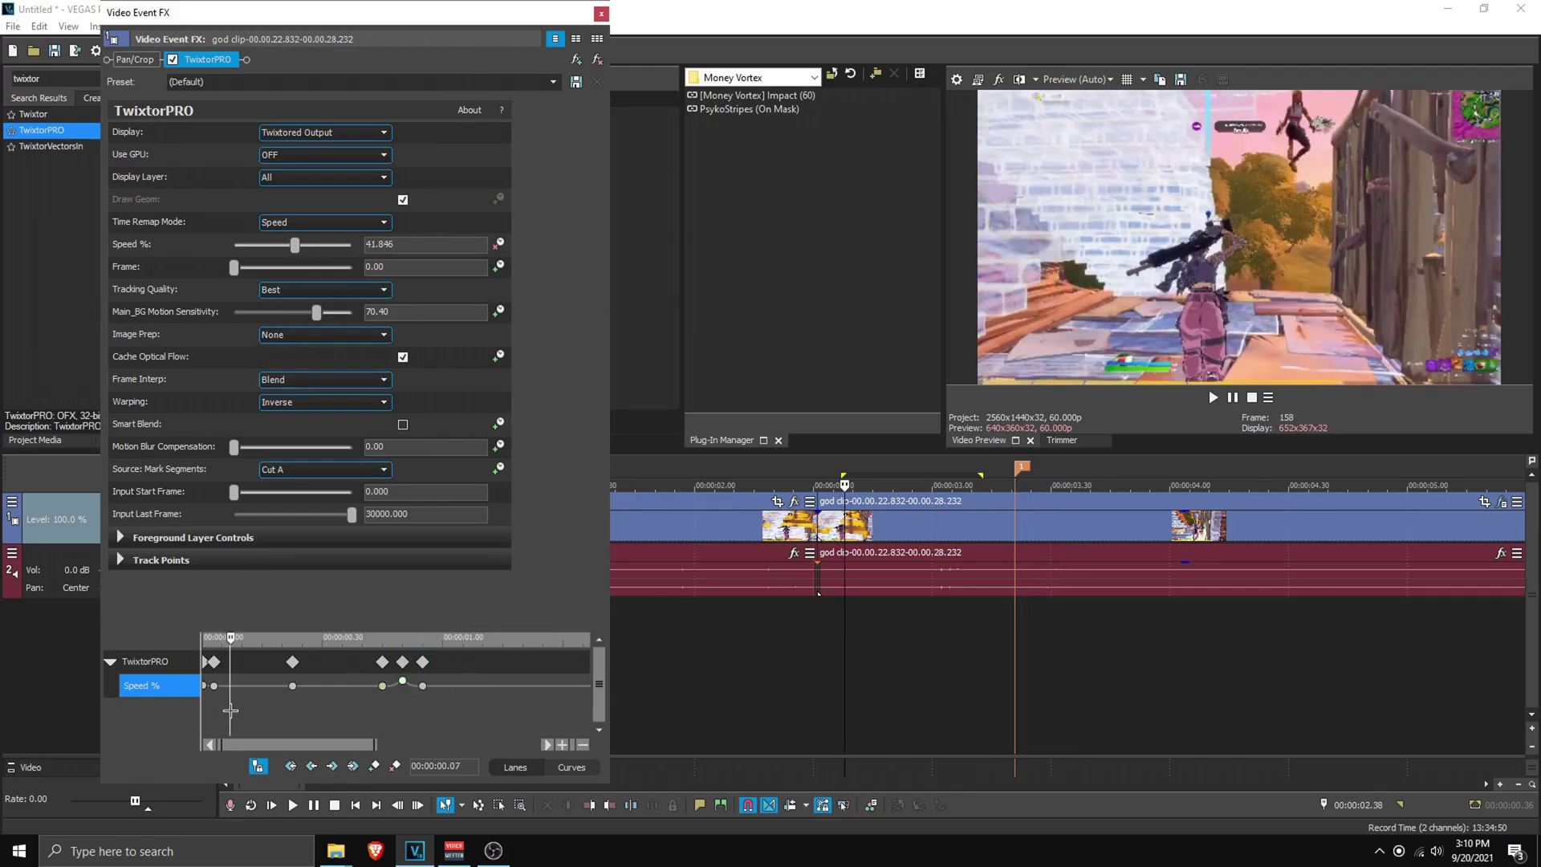
pyautogui.moveTo(962, 630); pyautogui.dragTo(1015, 628)
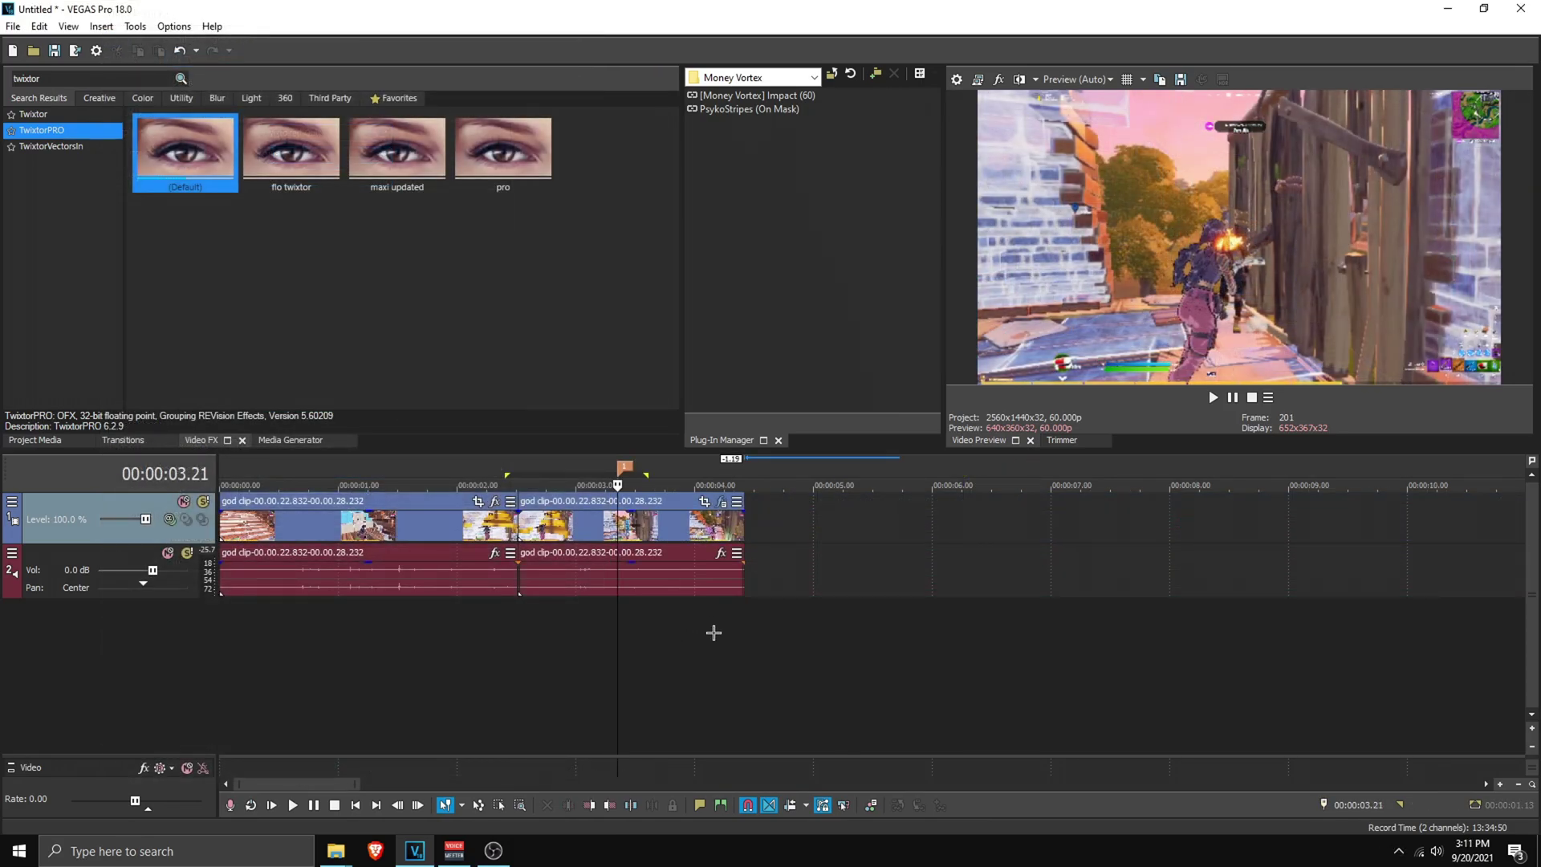
# Step: Extend the second clip pair slightly and select its span as the time range
pyautogui.click(613, 536)
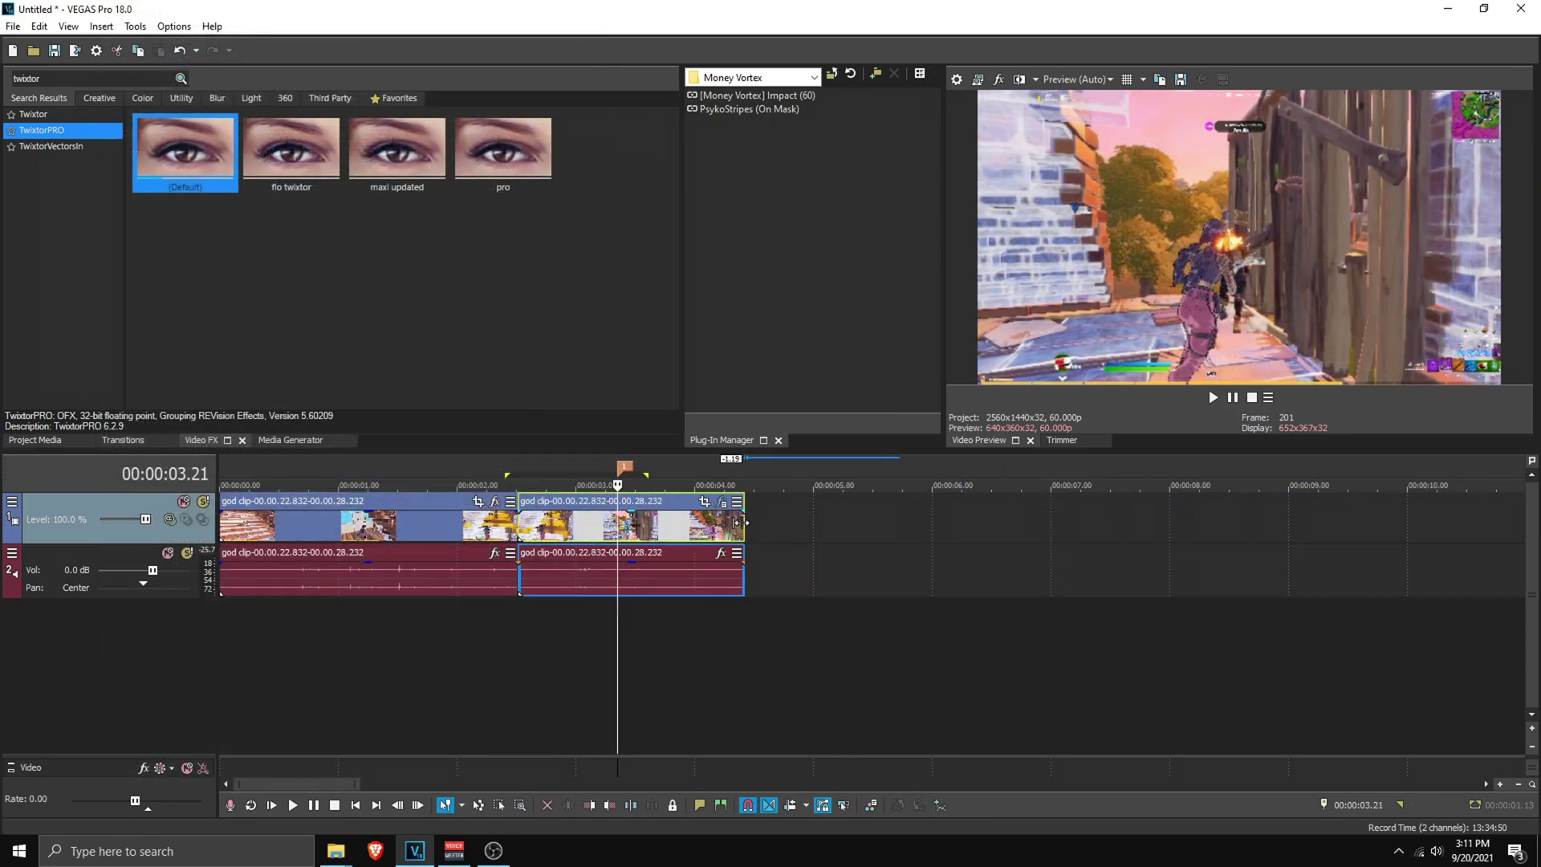
pyautogui.moveTo(681, 530); pyautogui.dragTo(755, 536)
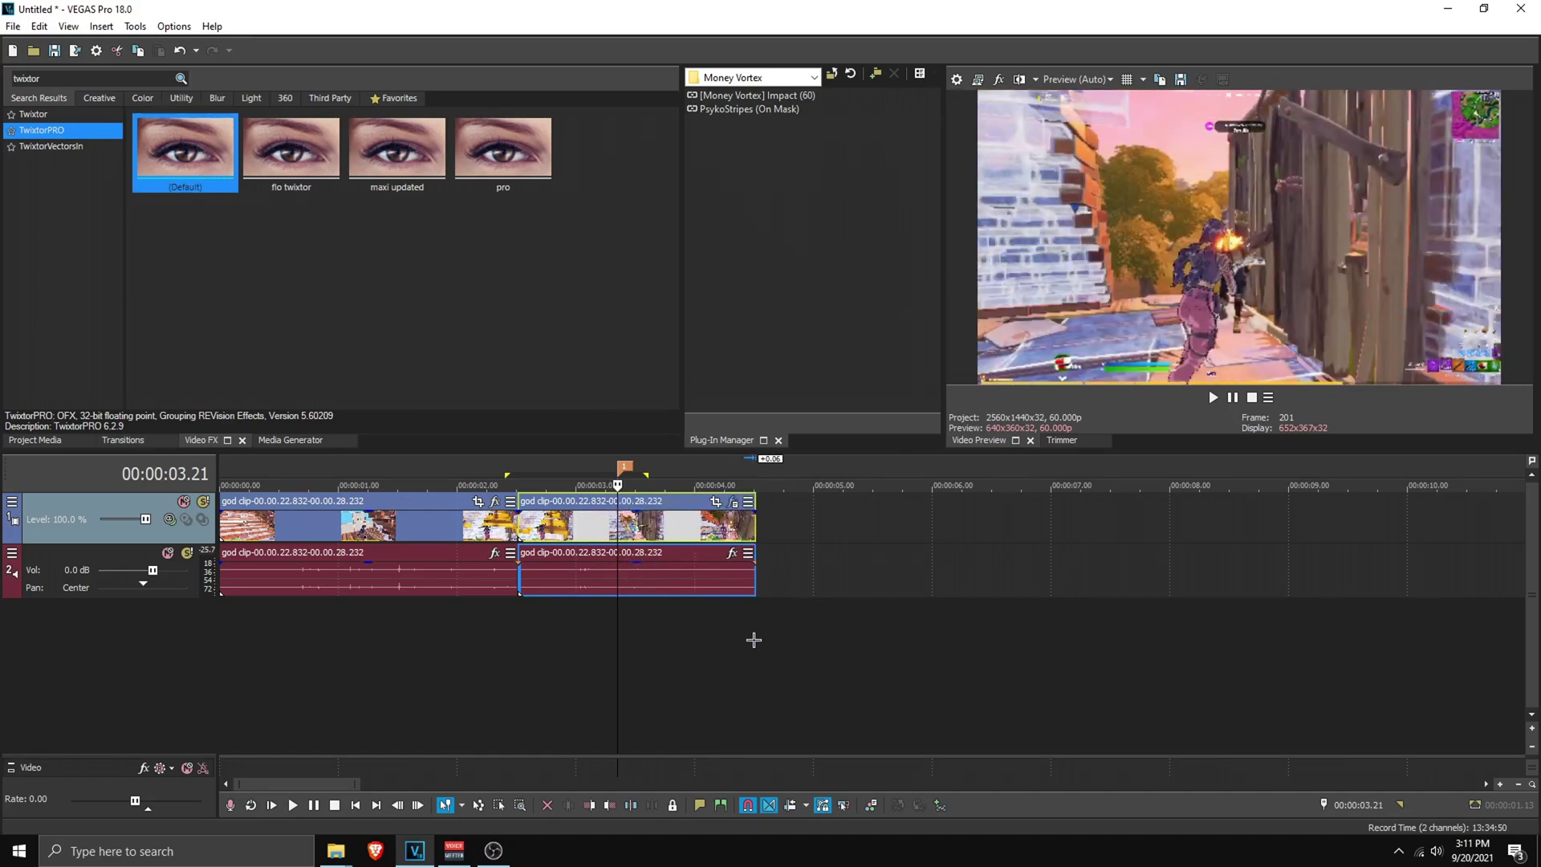
pyautogui.moveTo(756, 602); pyautogui.dragTo(518, 603)
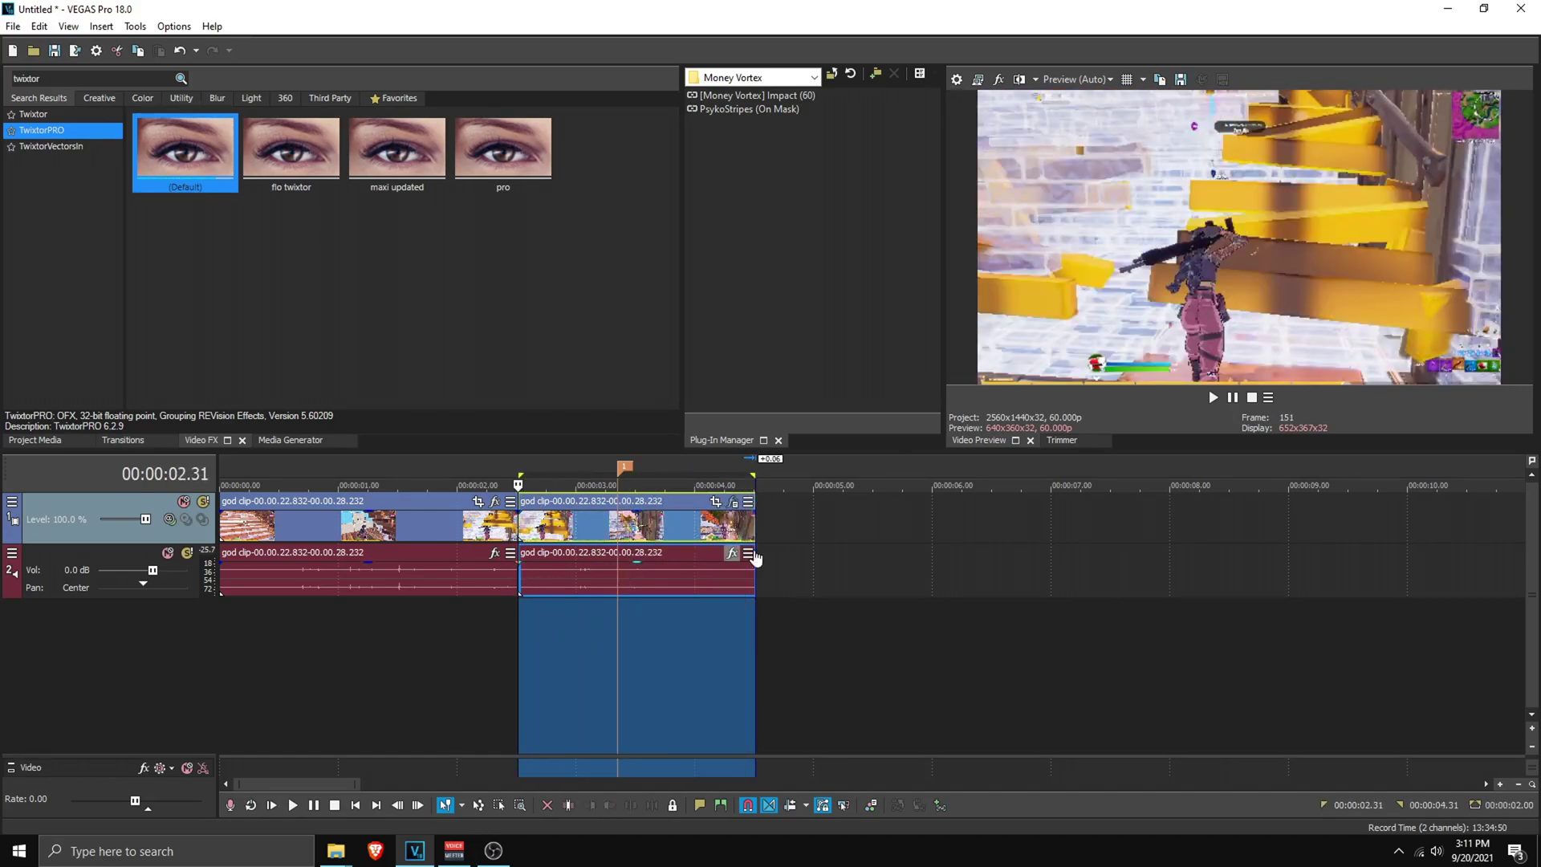
# Step: Render the range as a 1440p MAGIX AVC MP4 without sound named 'iawndaiuwdn'
pyautogui.click(13, 26)
pyautogui.click(53, 169)
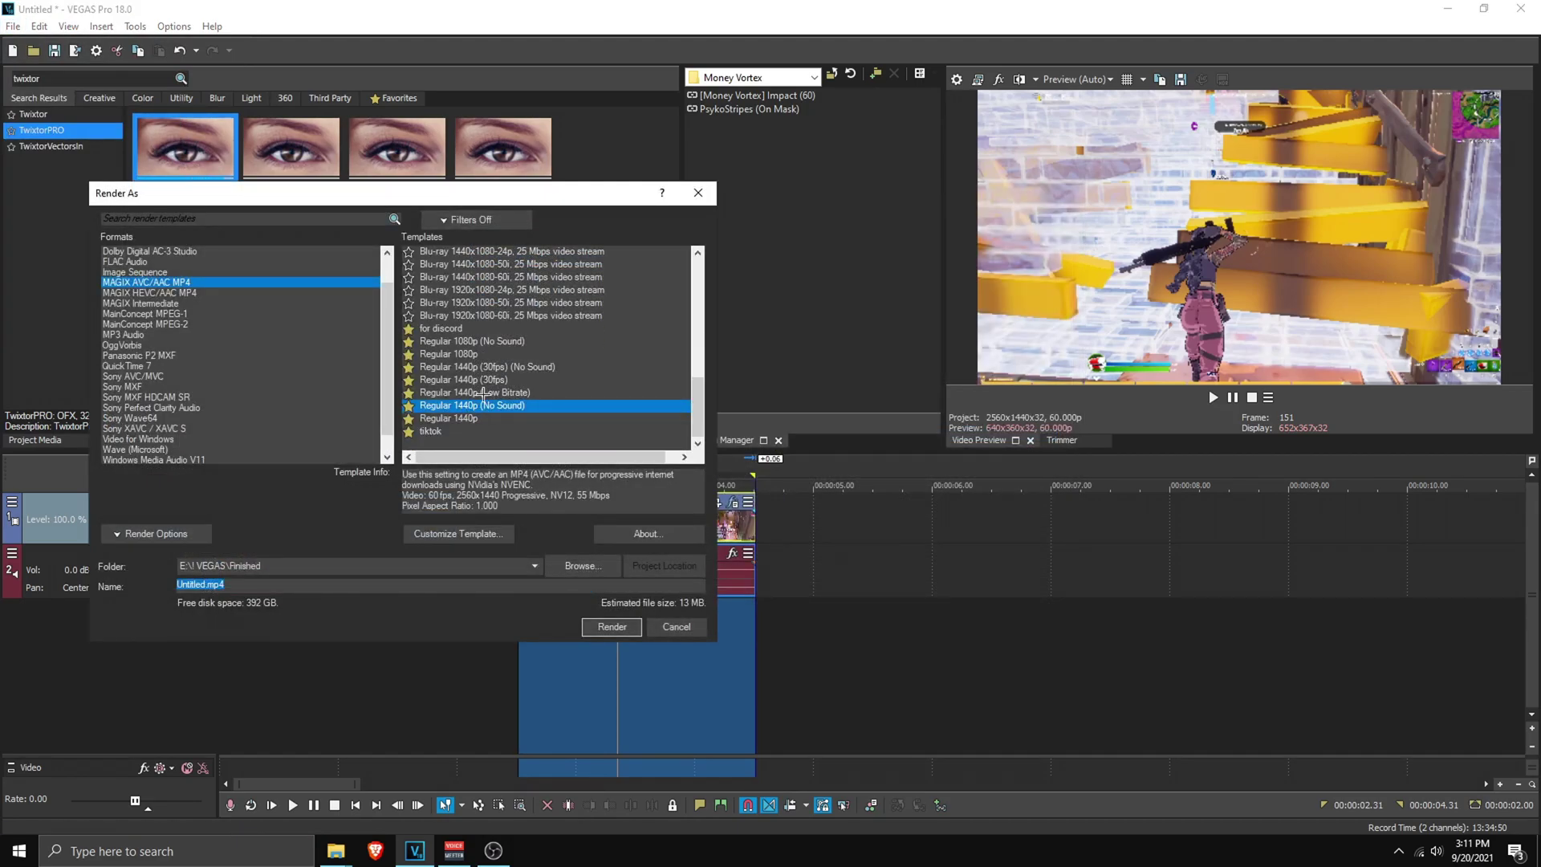
pyautogui.click(462, 533)
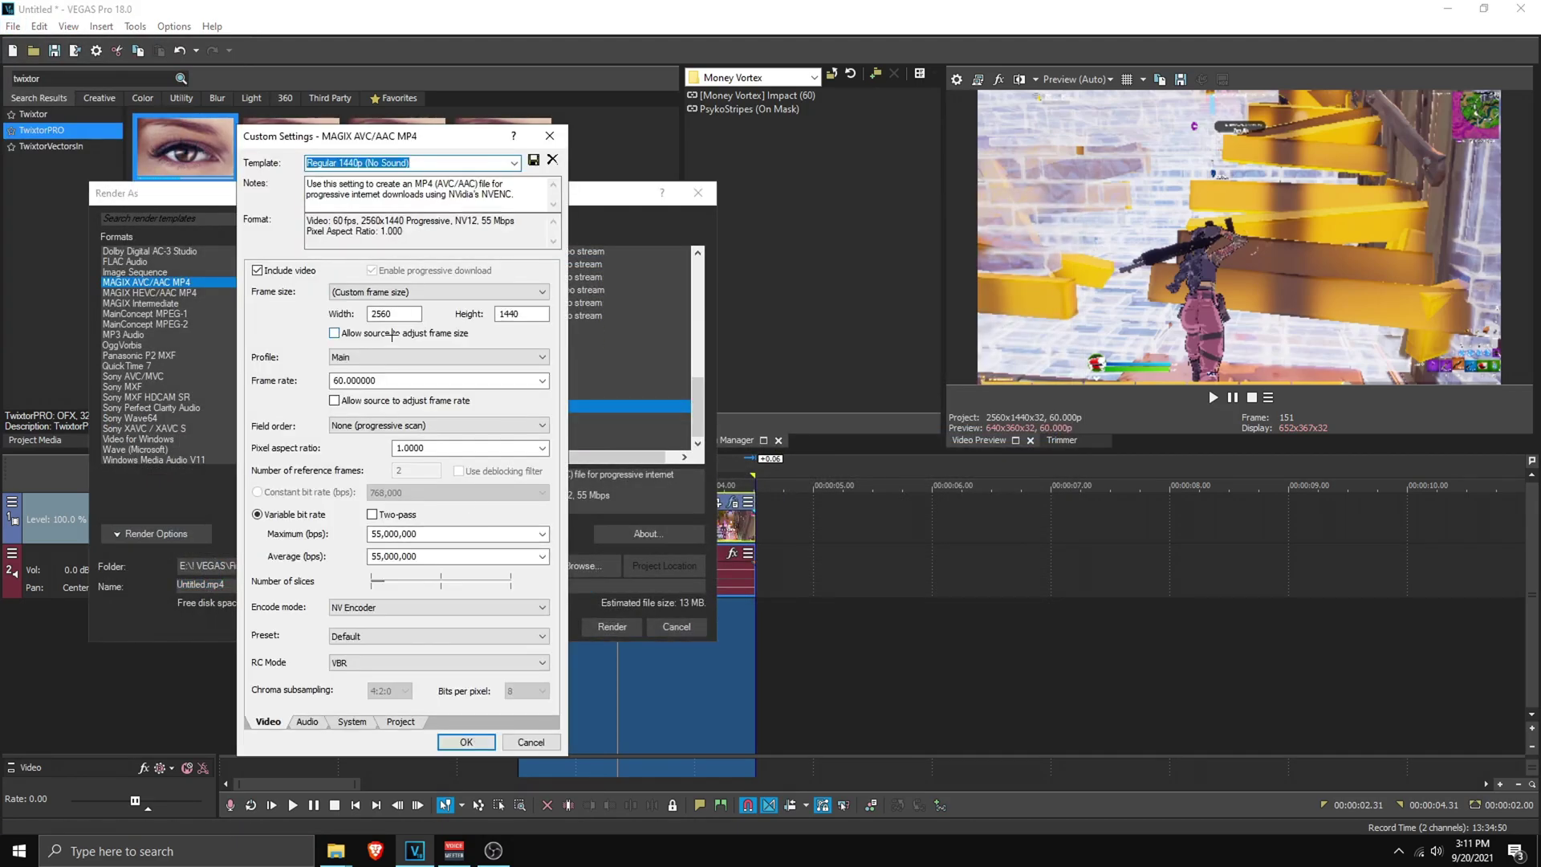
pyautogui.click(404, 318)
pyautogui.doubleClick(509, 314)
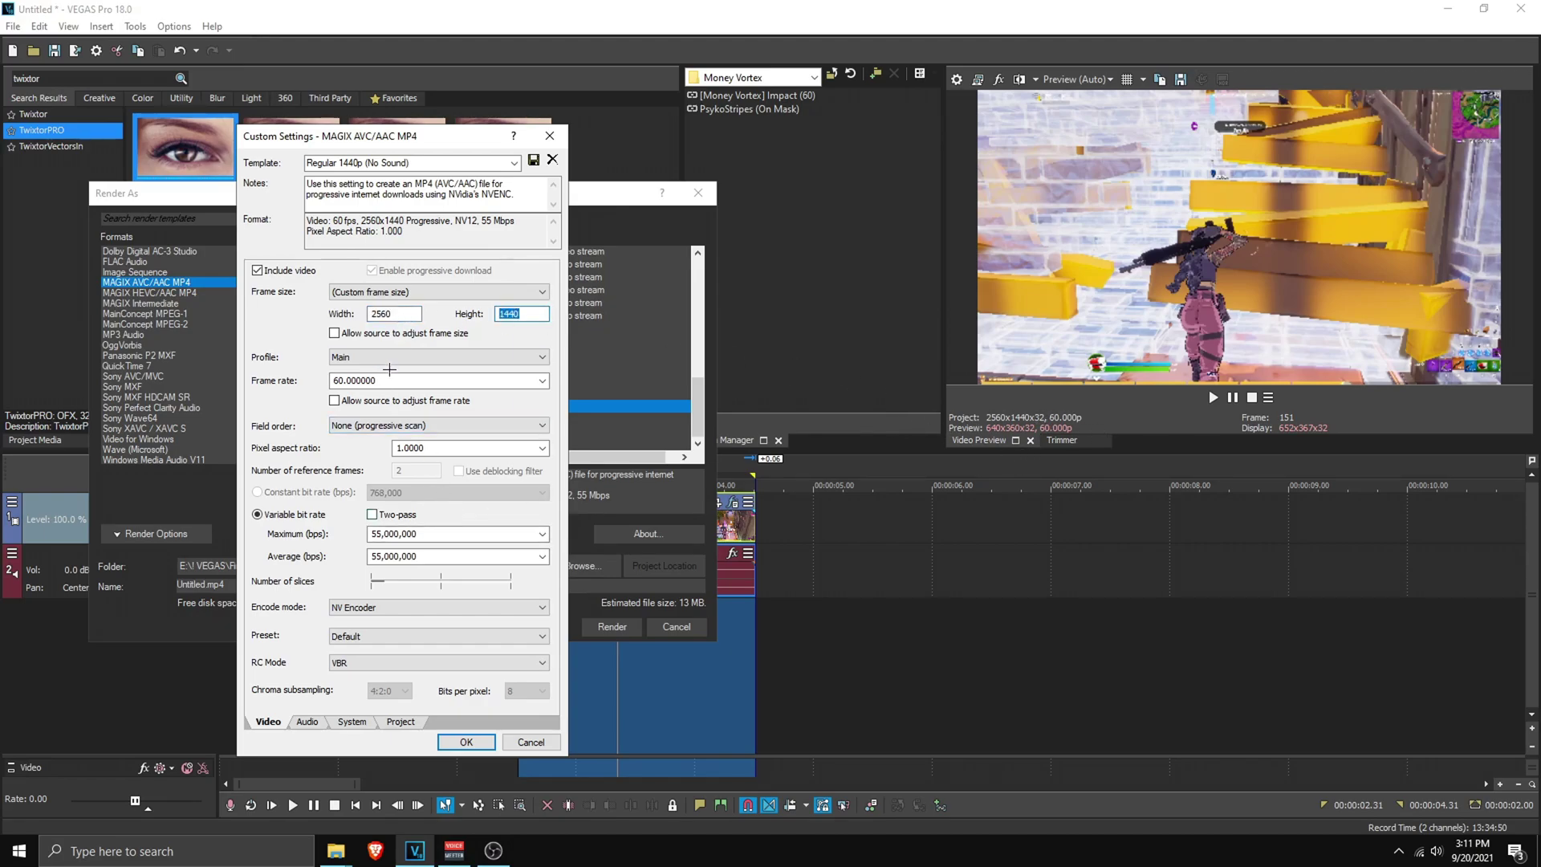
pyautogui.click(466, 741)
pyautogui.doubleClick(367, 584)
pyautogui.write('iawndaiuwdn')
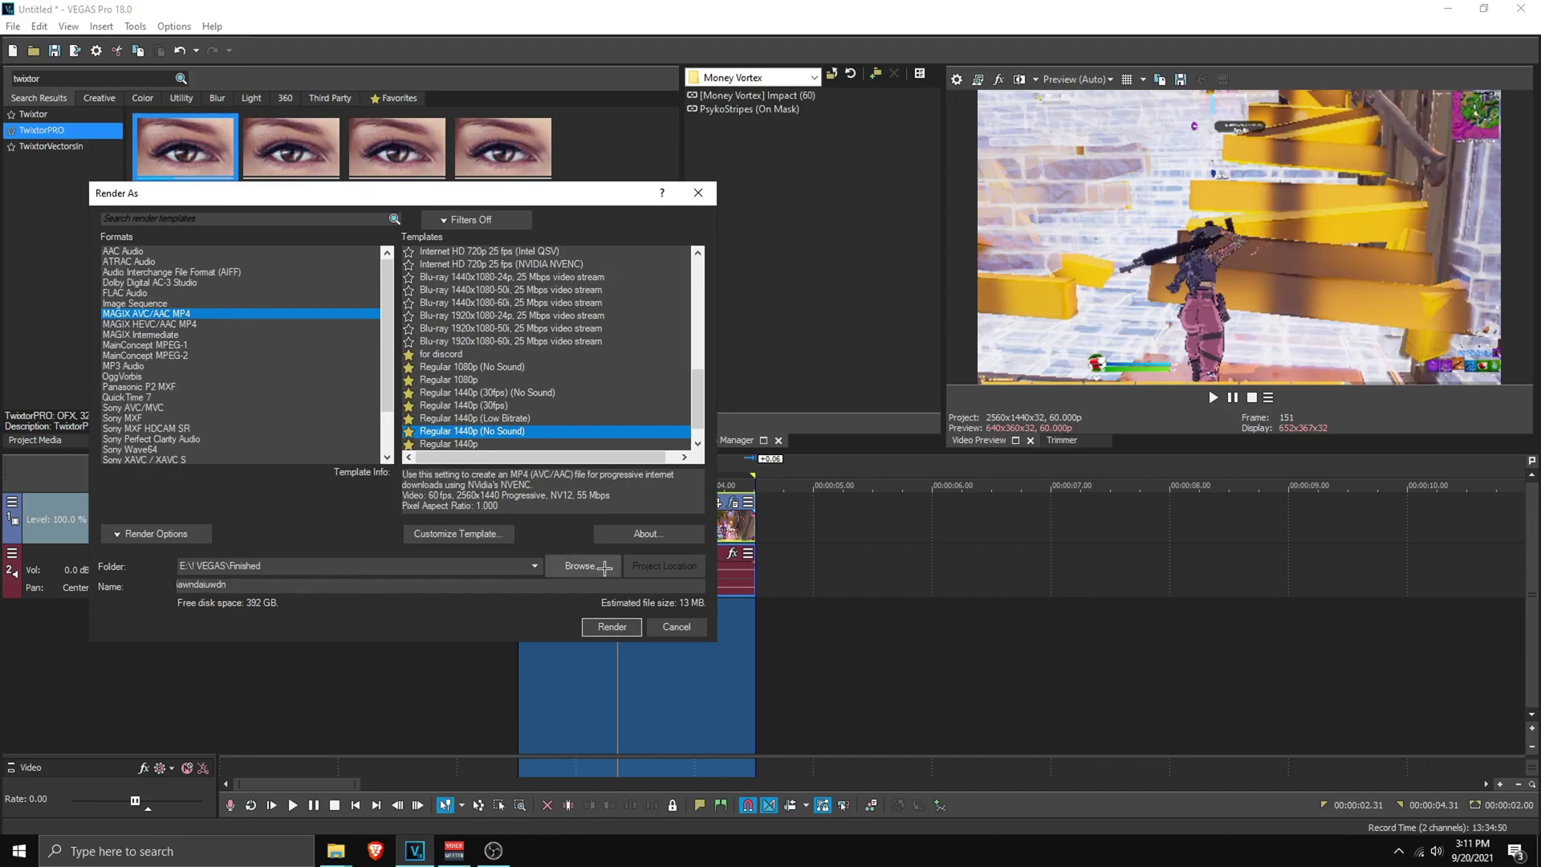
pyautogui.click(612, 626)
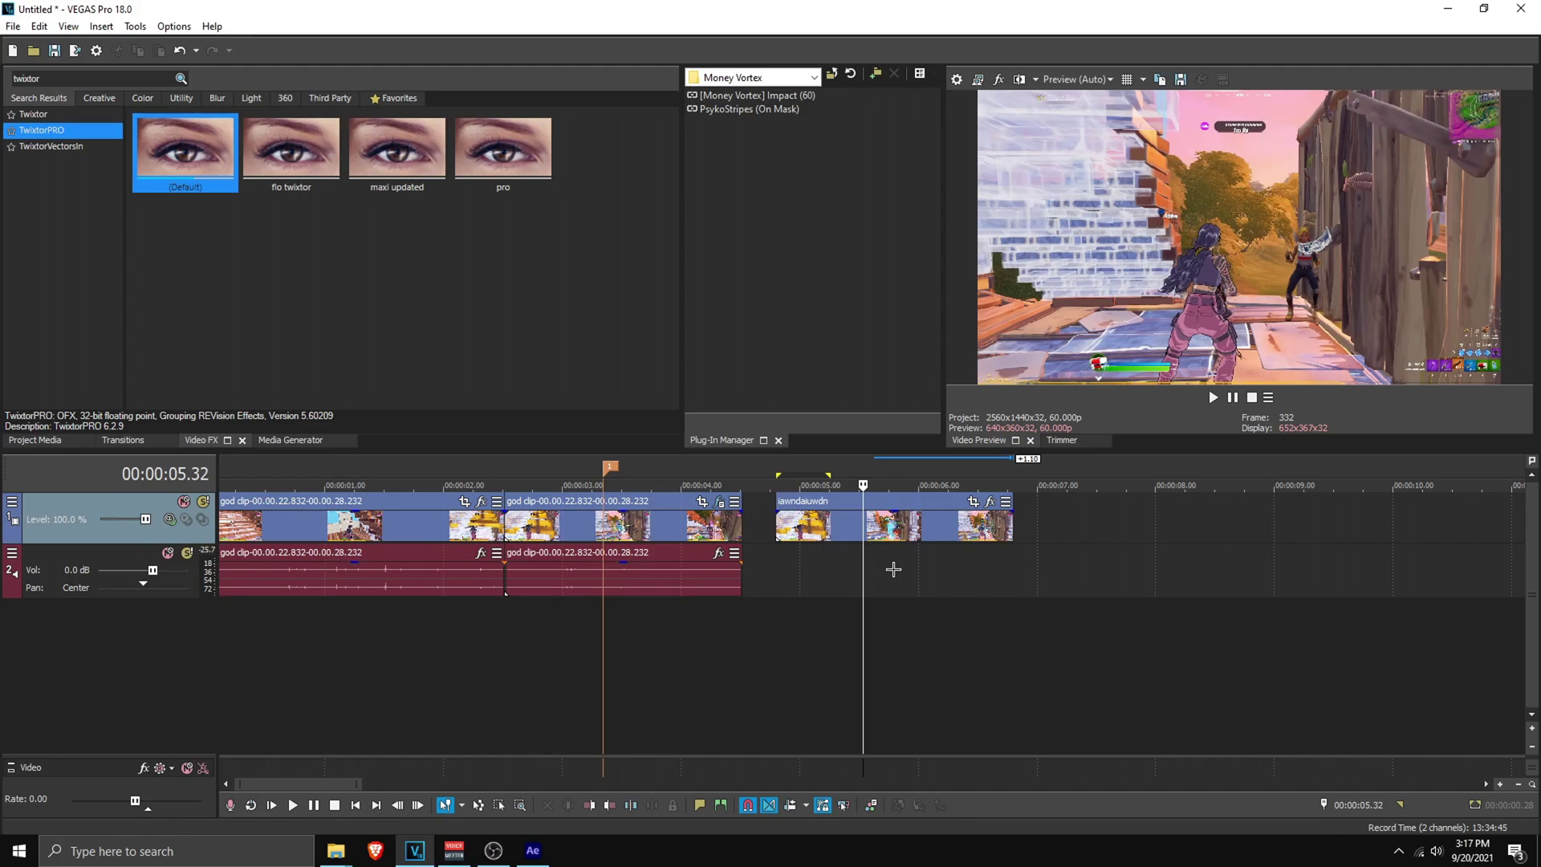
# Step: Trim the rendered clip to its first 50 frames by splitting and deleting the rest
pyautogui.click(780, 516)
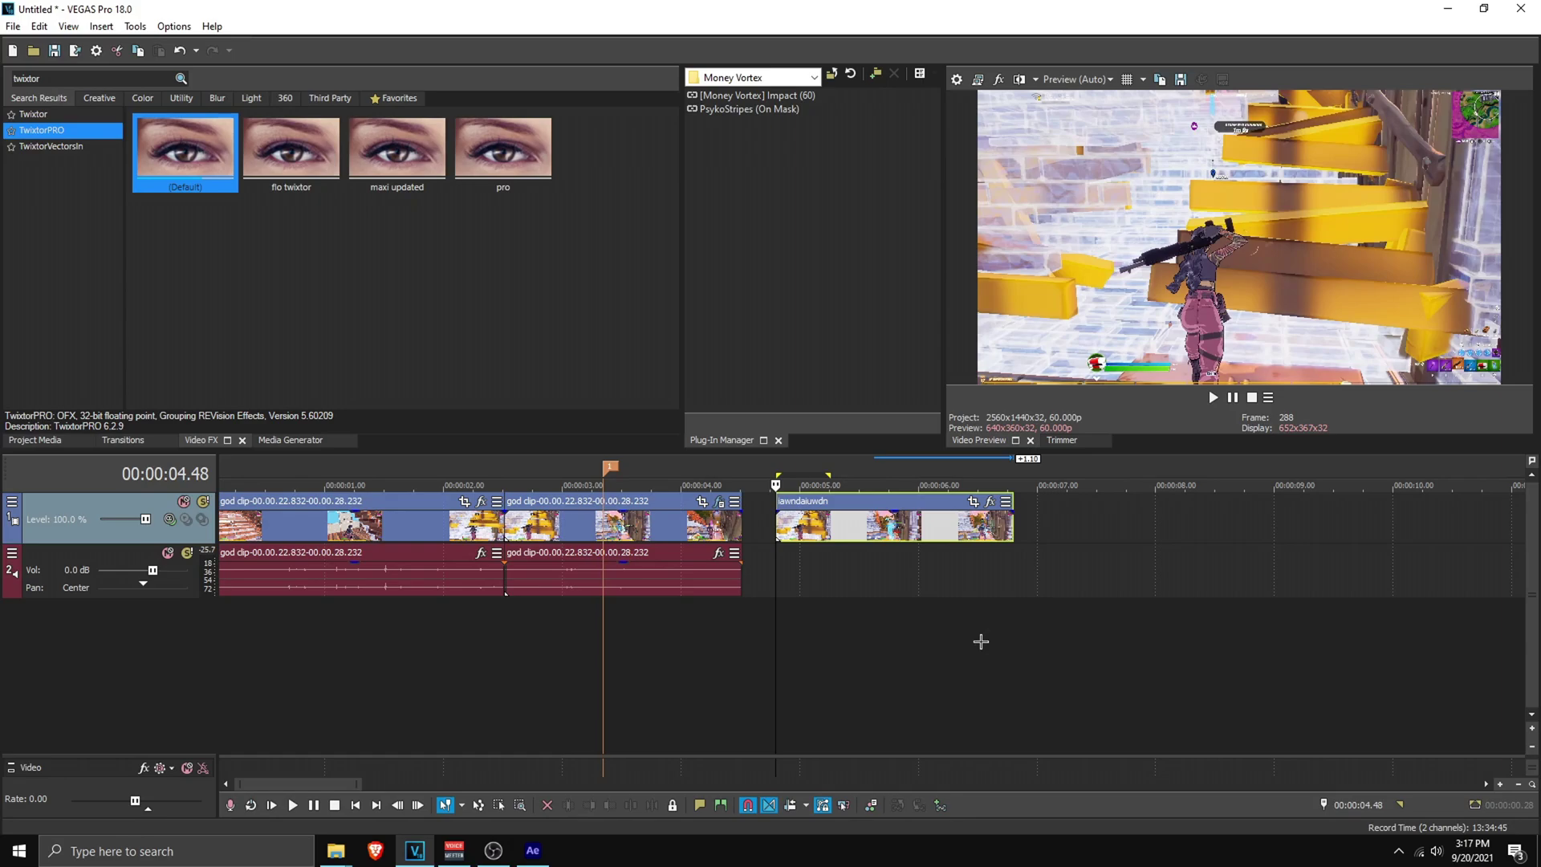
pyautogui.click(1351, 805)
pyautogui.write('+50')
pyautogui.press('Return')
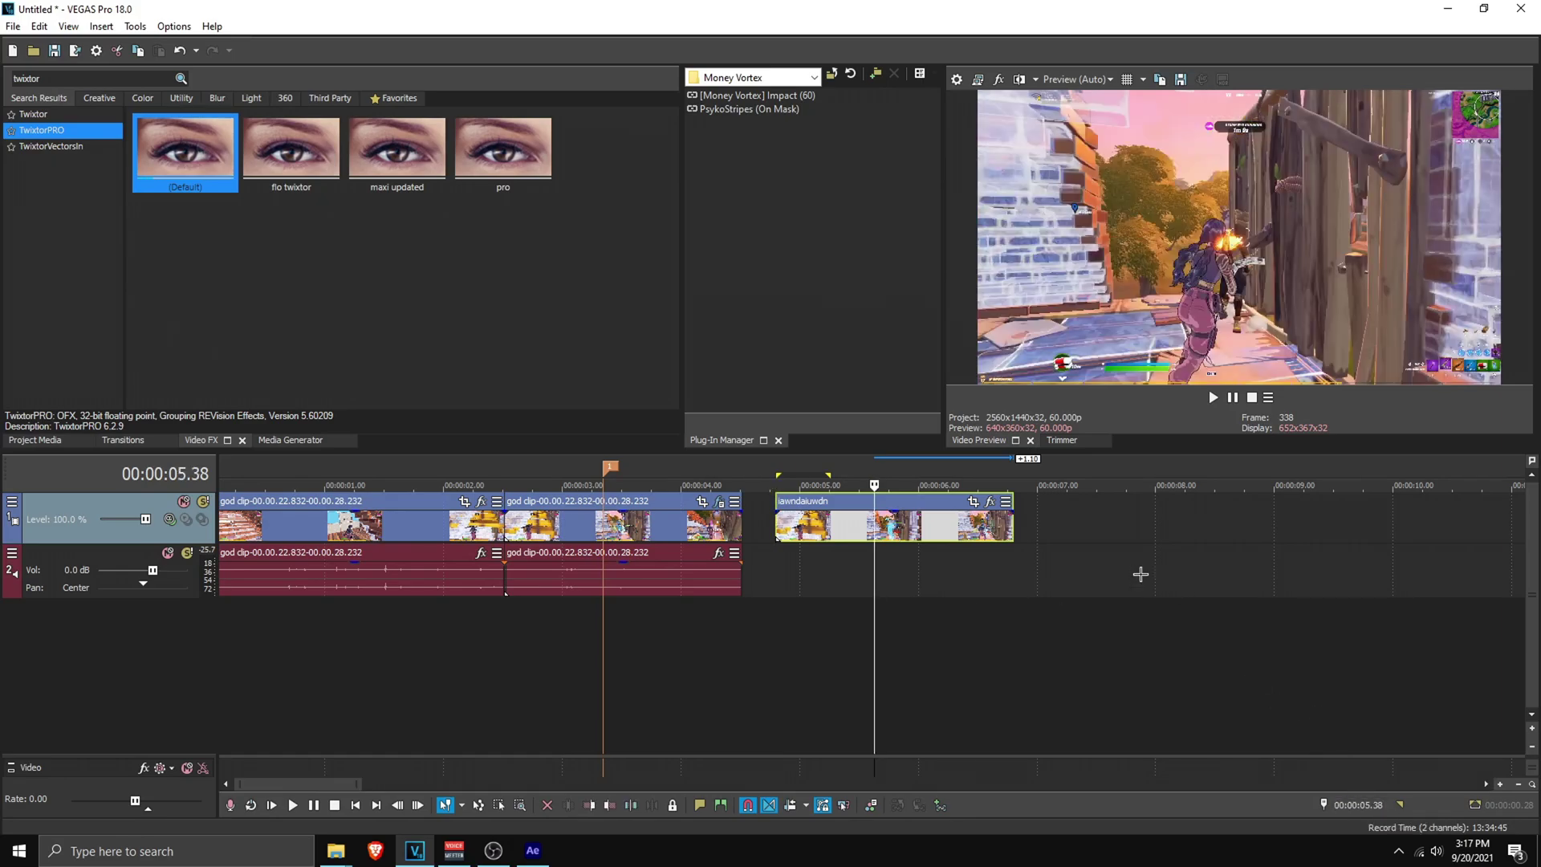
pyautogui.press('s')
pyautogui.click(914, 529)
pyautogui.press('Delete')
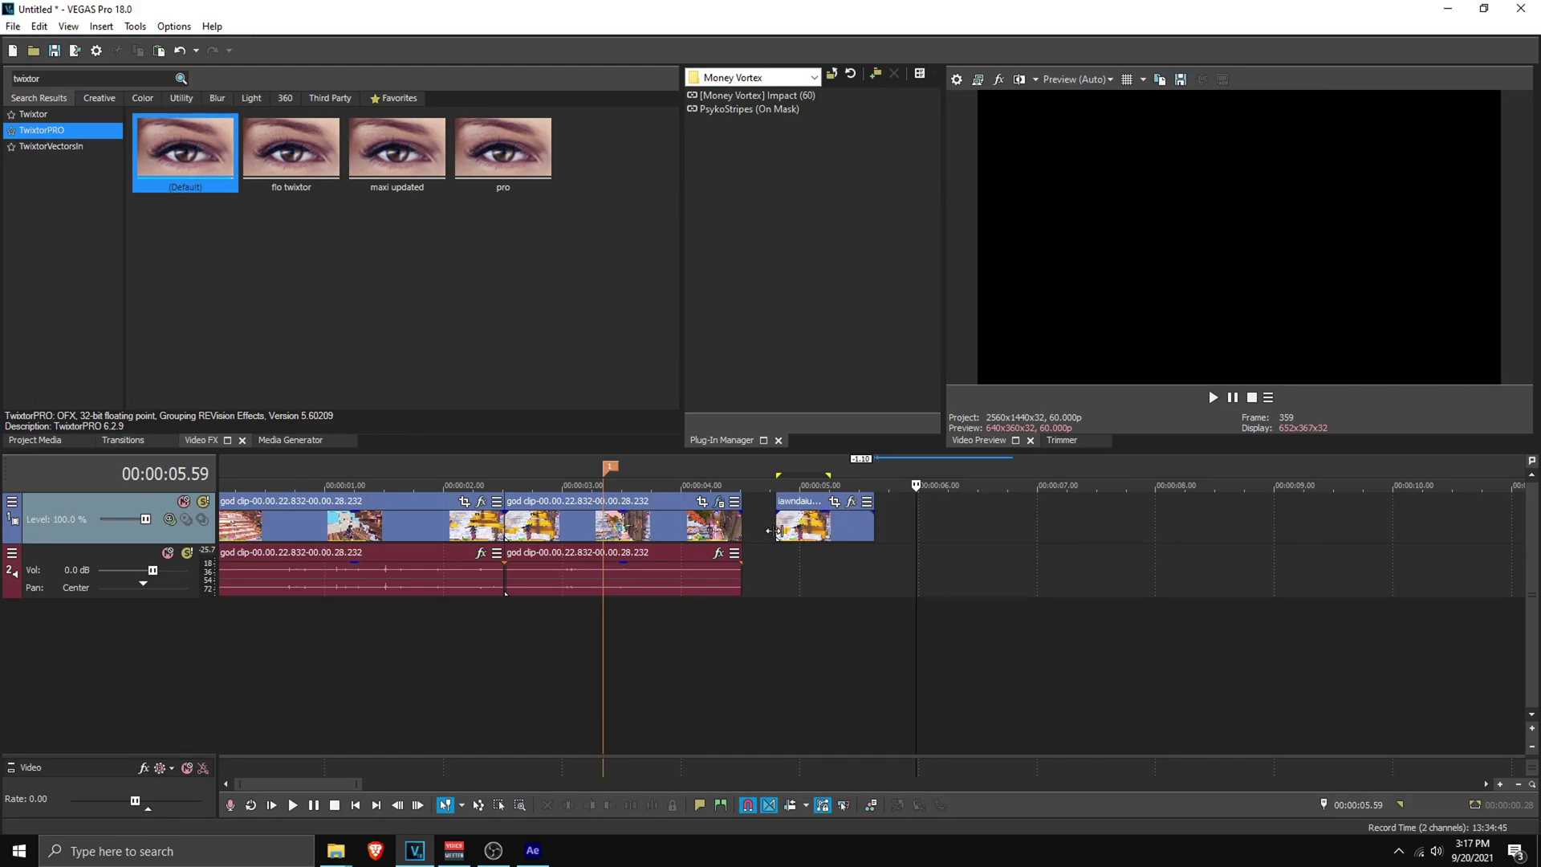
# Step: Open the Pan/Crop settings for the rendered clip from its start
pyautogui.moveTo(778, 553)
pyautogui.mouseDown()
pyautogui.moveTo(879, 553)
pyautogui.moveTo(788, 552)
pyautogui.mouseUp()
pyautogui.click(776, 530)
pyautogui.scroll(5, 1128, 557)
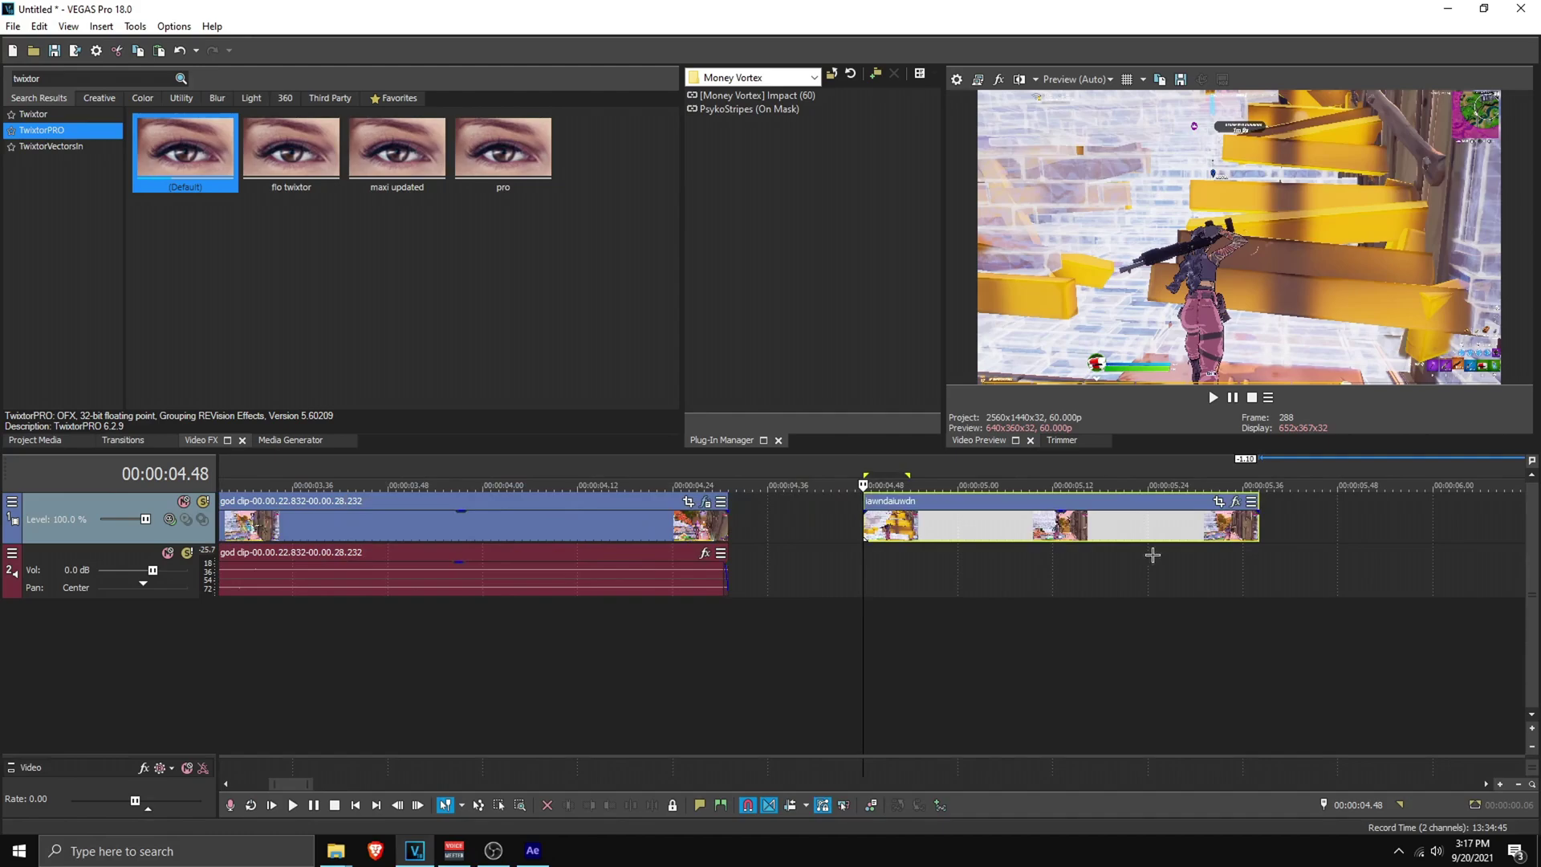
pyautogui.click(1416, 503)
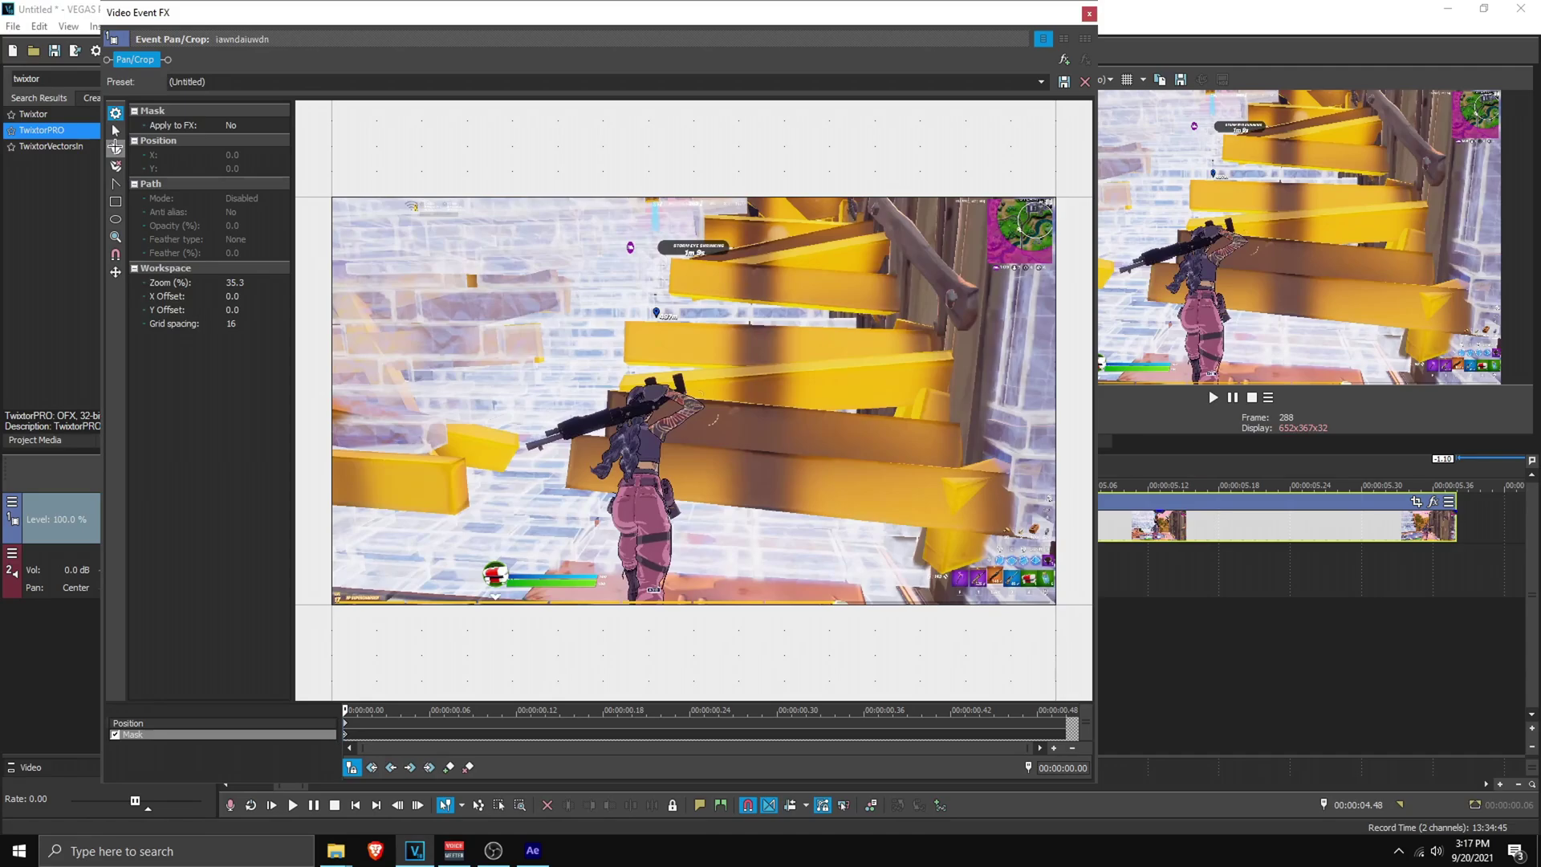
# Step: Trace a mask path around the skin character and return to the timeline
pyautogui.click(115, 148)
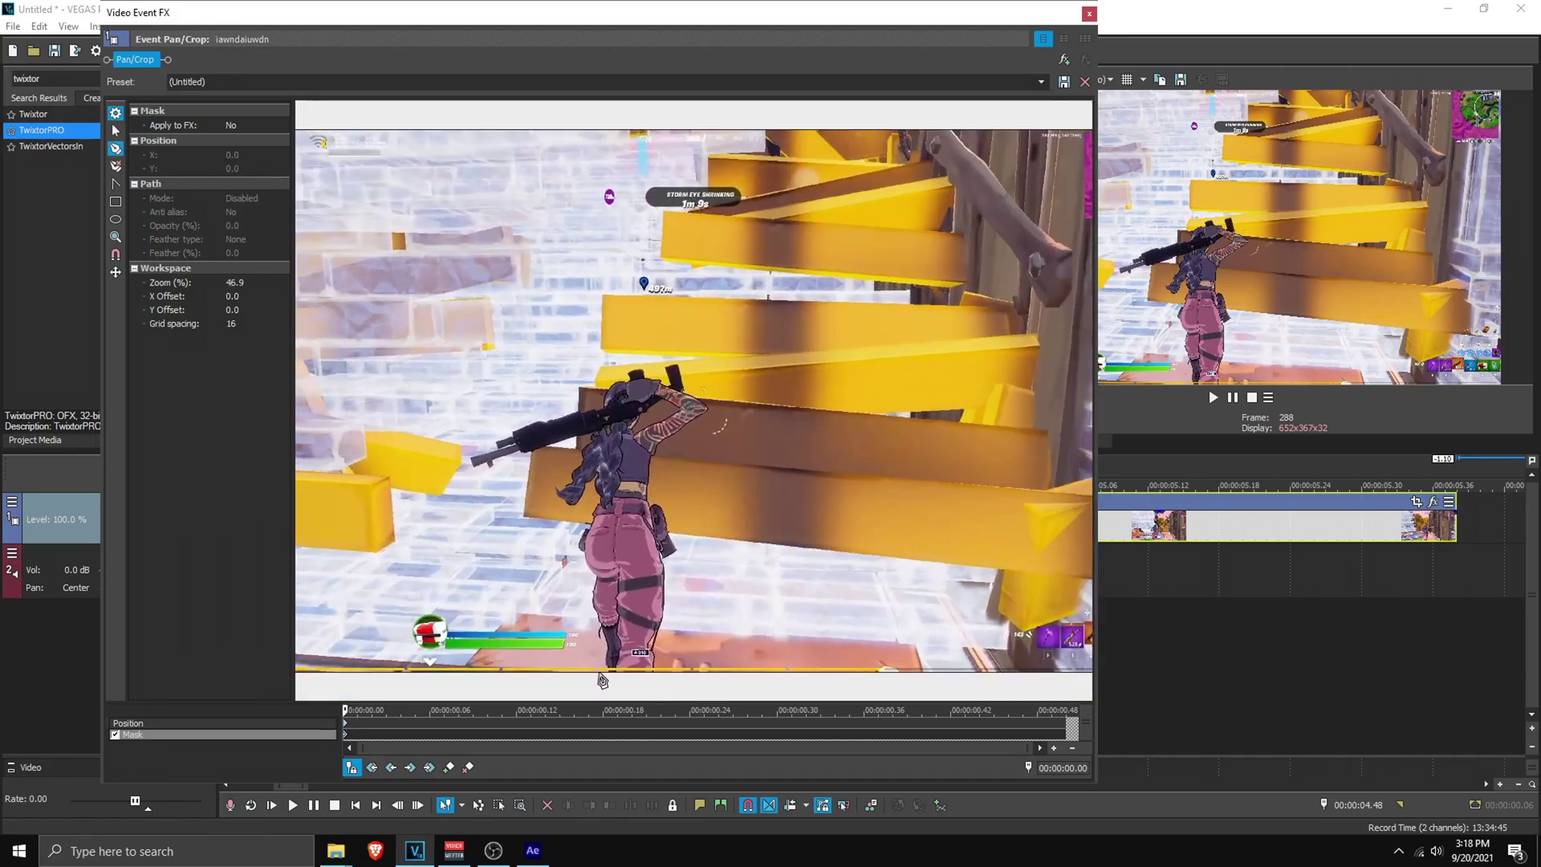
pyautogui.click(609, 674)
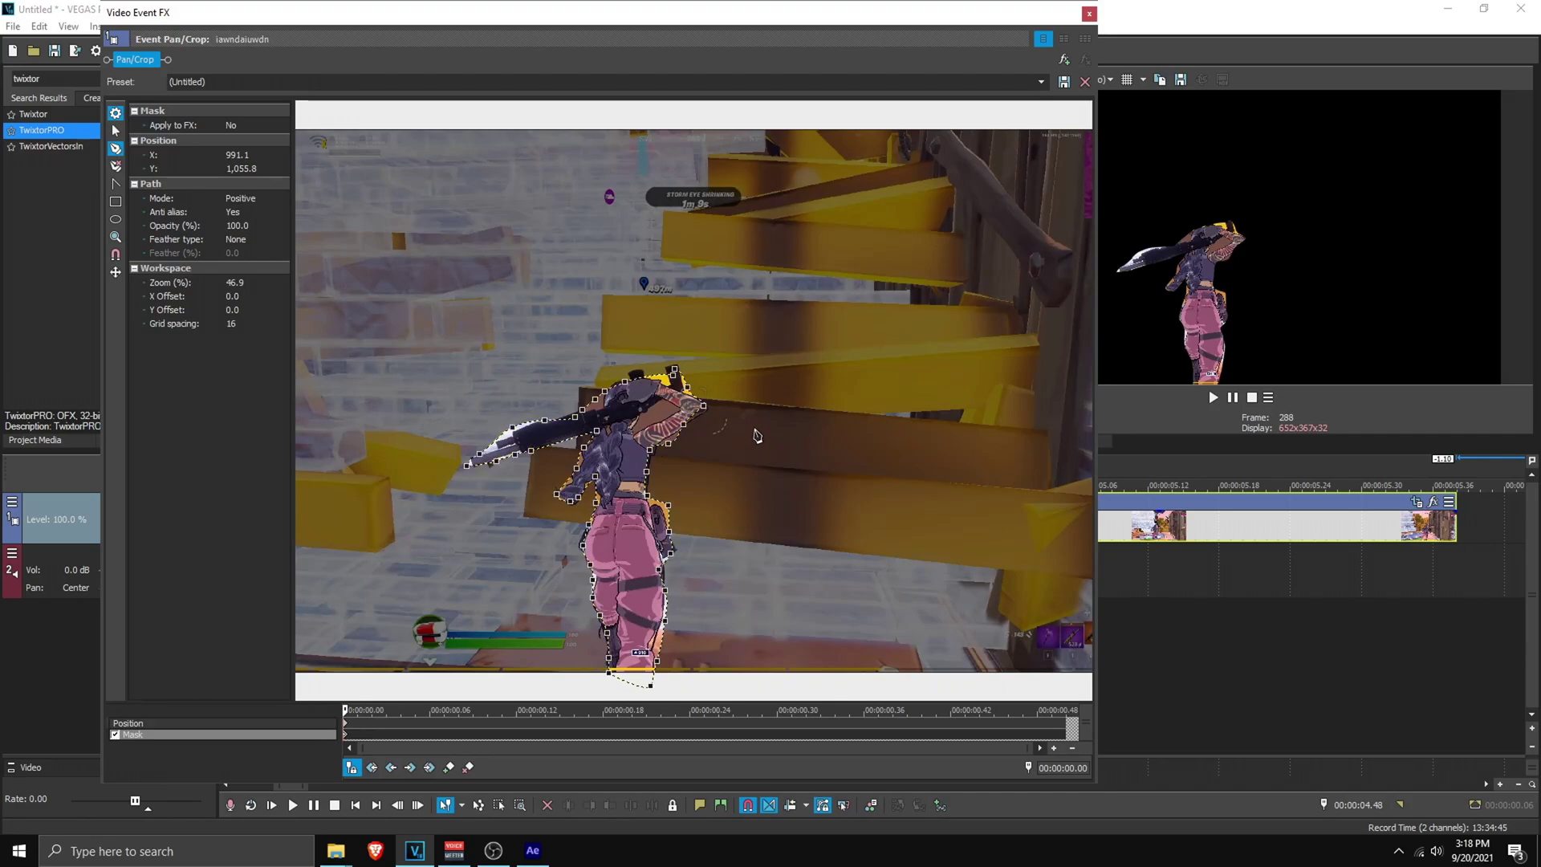
pyautogui.click(1088, 14)
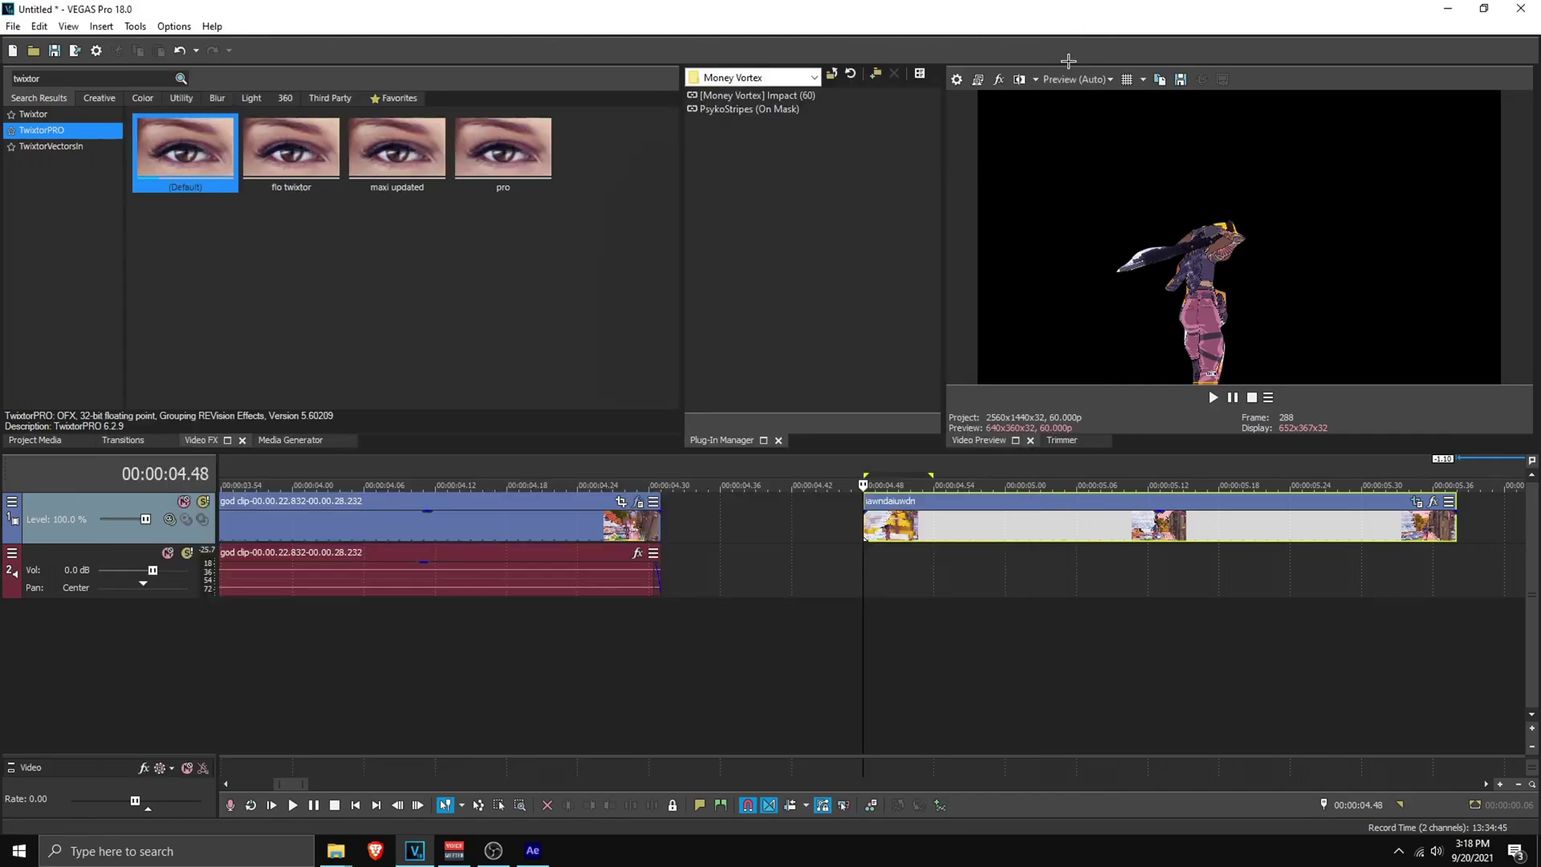
# Step: Select the timeline time range that covers the masked clip
pyautogui.moveTo(864, 570); pyautogui.dragTo(934, 557)
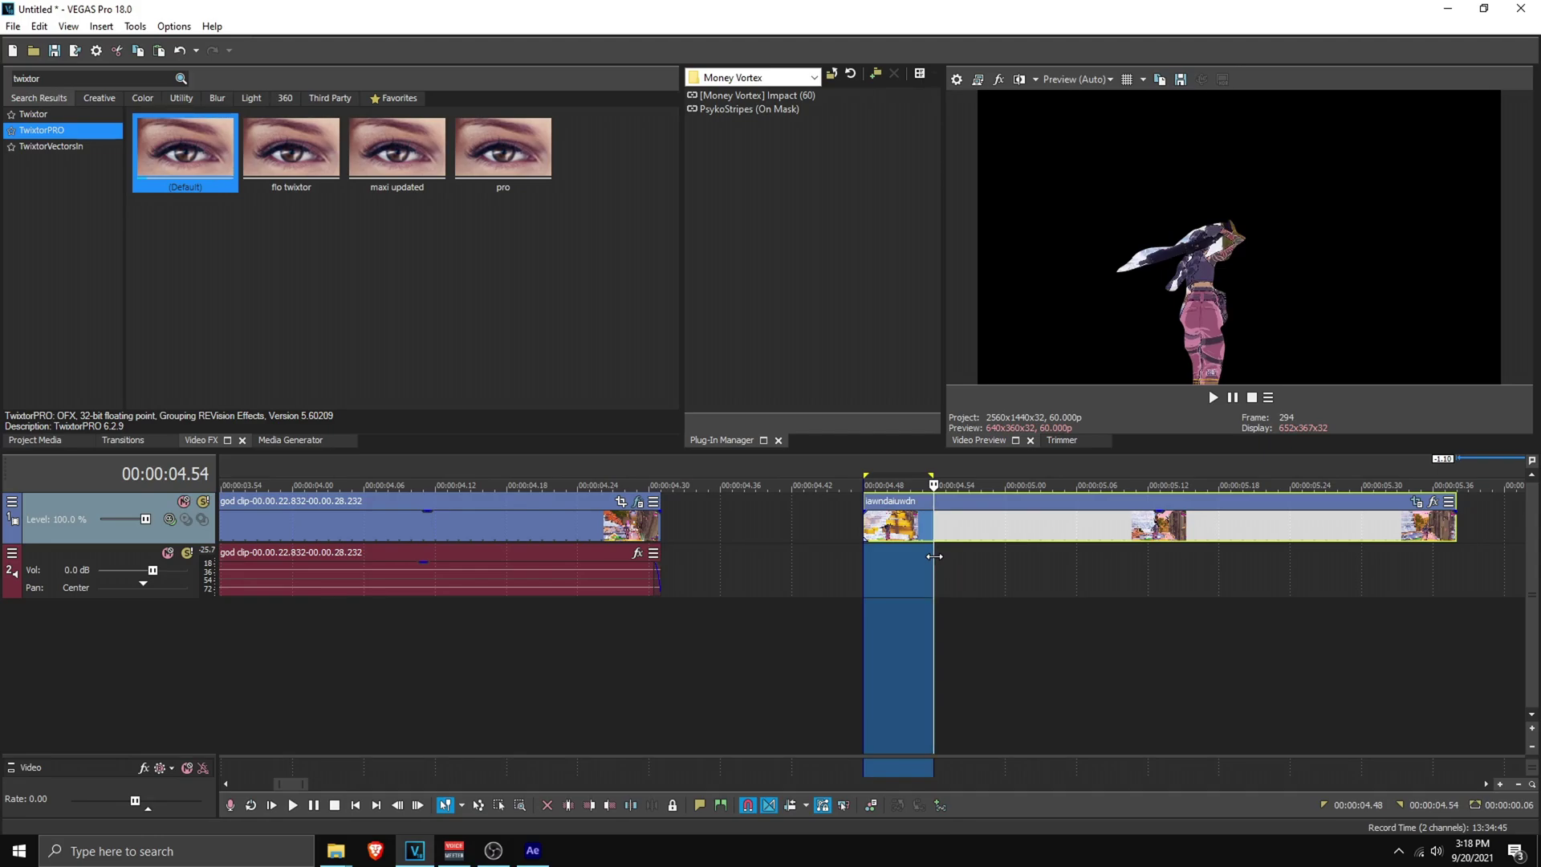
pyautogui.scroll(-5, 929, 598)
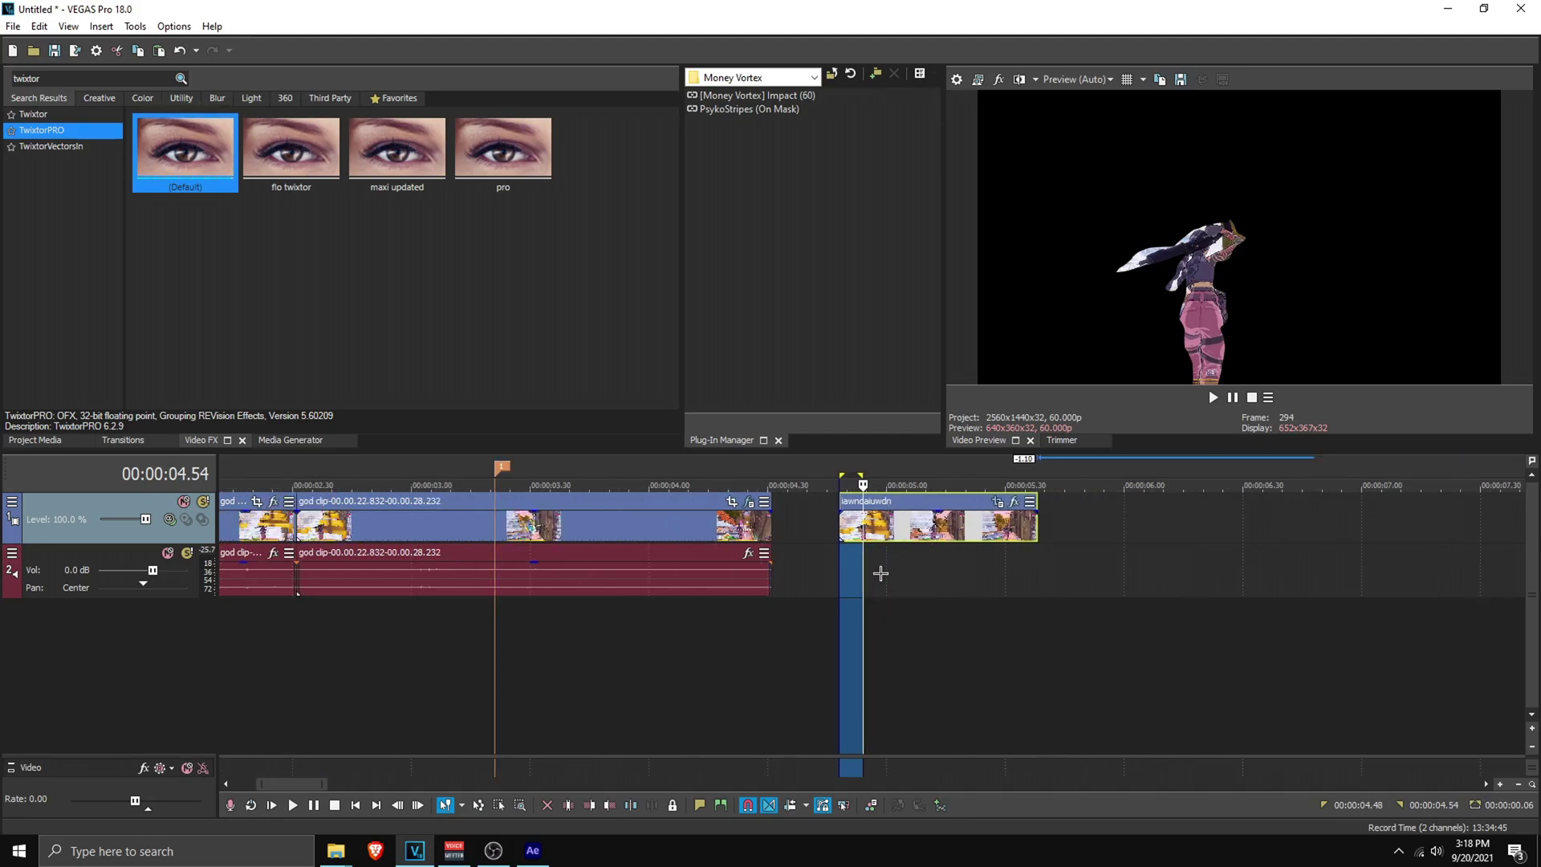
pyautogui.click(880, 573)
pyautogui.moveTo(1037, 549); pyautogui.dragTo(858, 576)
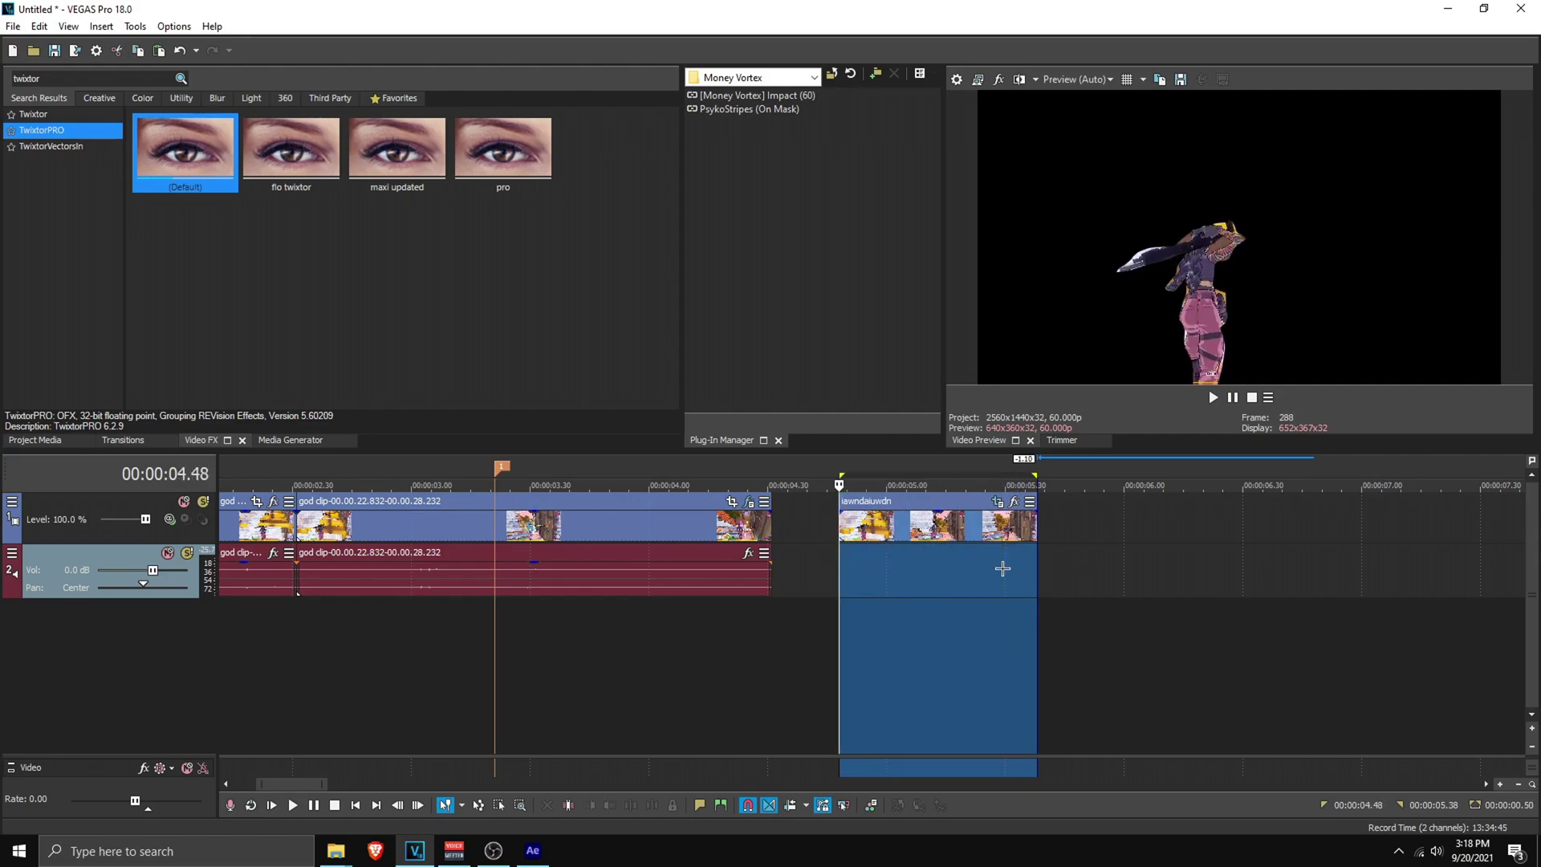
# Step: In Render As, choose QuickTime 7 with the Custom Settings template and customize it
pyautogui.click(13, 26)
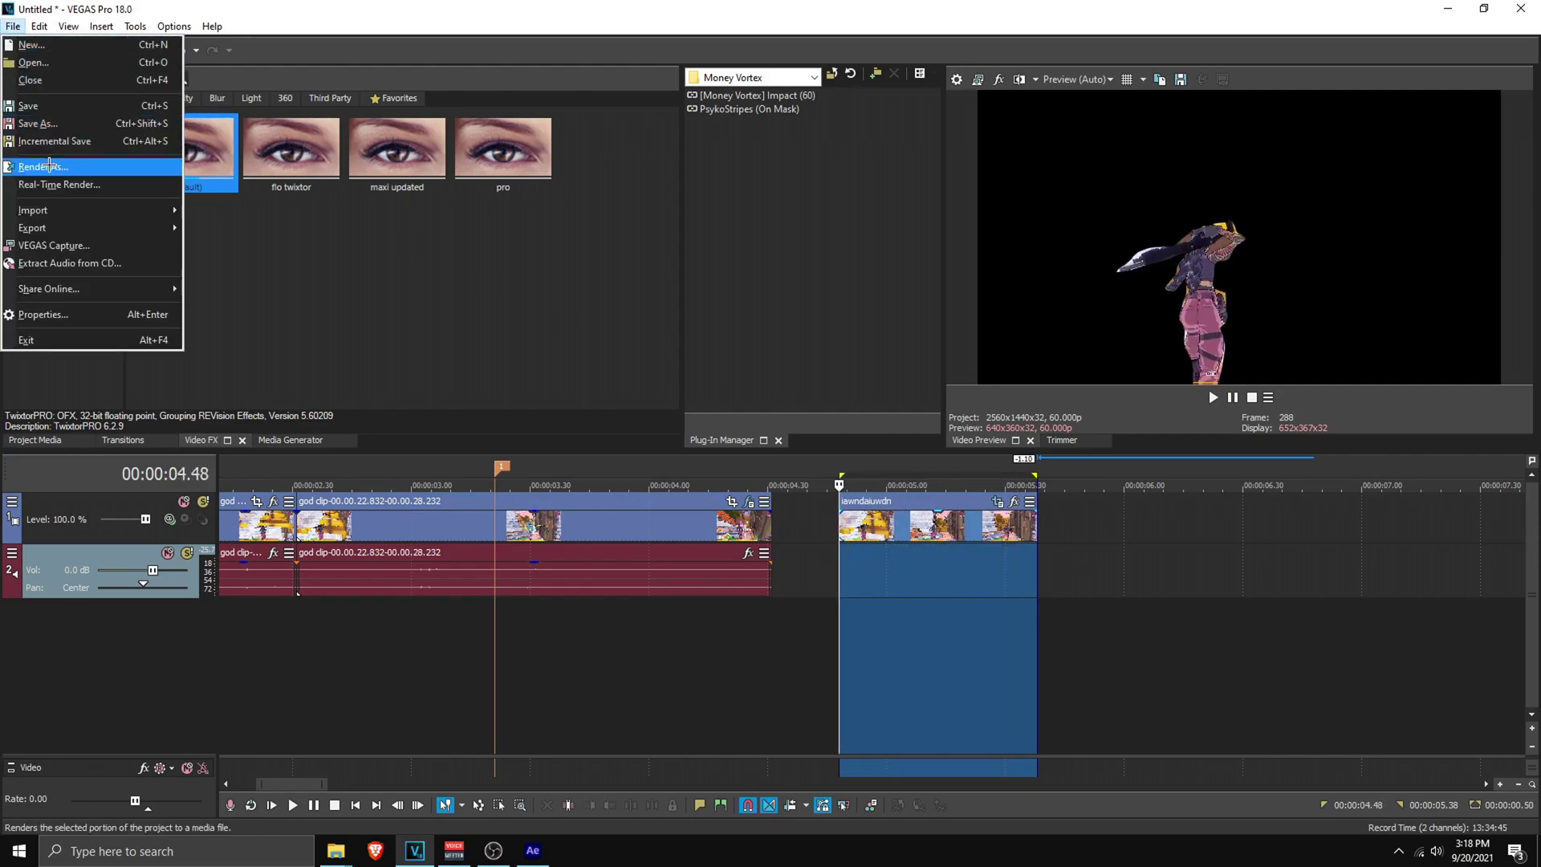
pyautogui.click(49, 165)
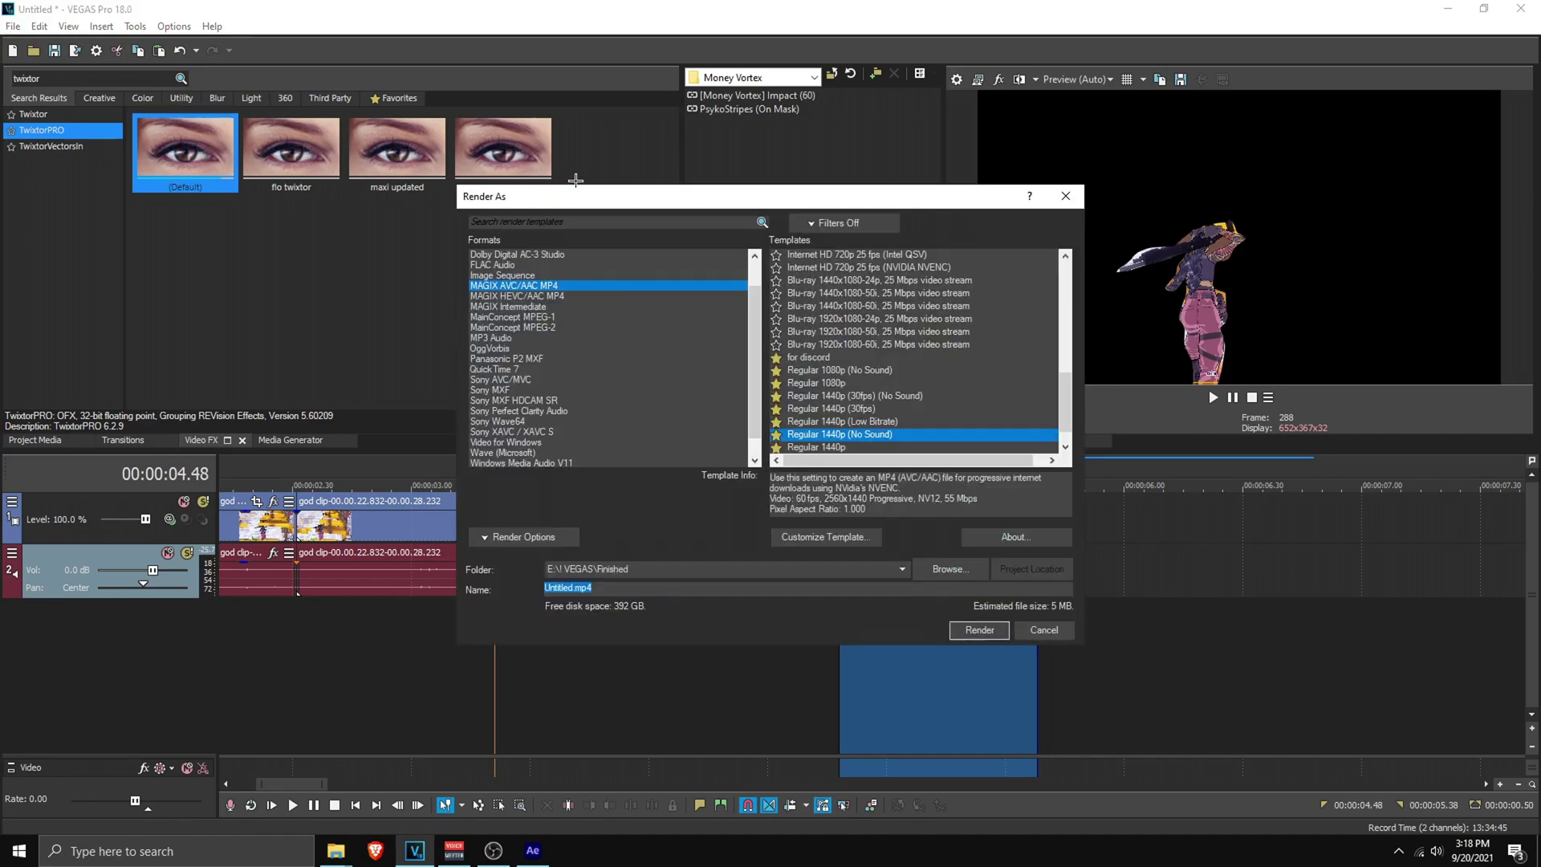
pyautogui.click(321, 333)
pyautogui.click(638, 186)
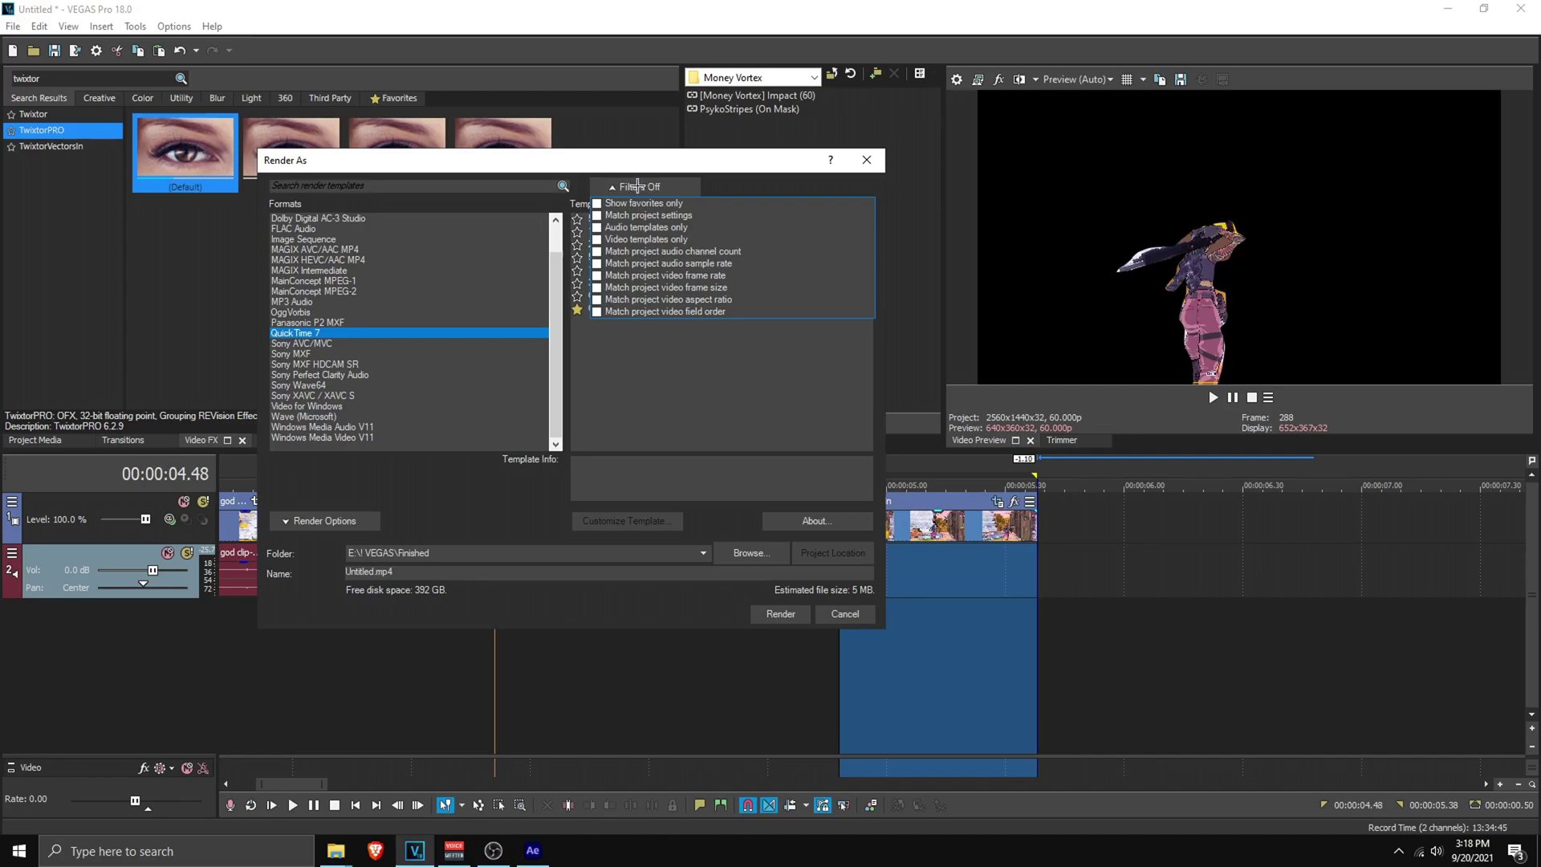
pyautogui.click(641, 185)
pyautogui.click(310, 333)
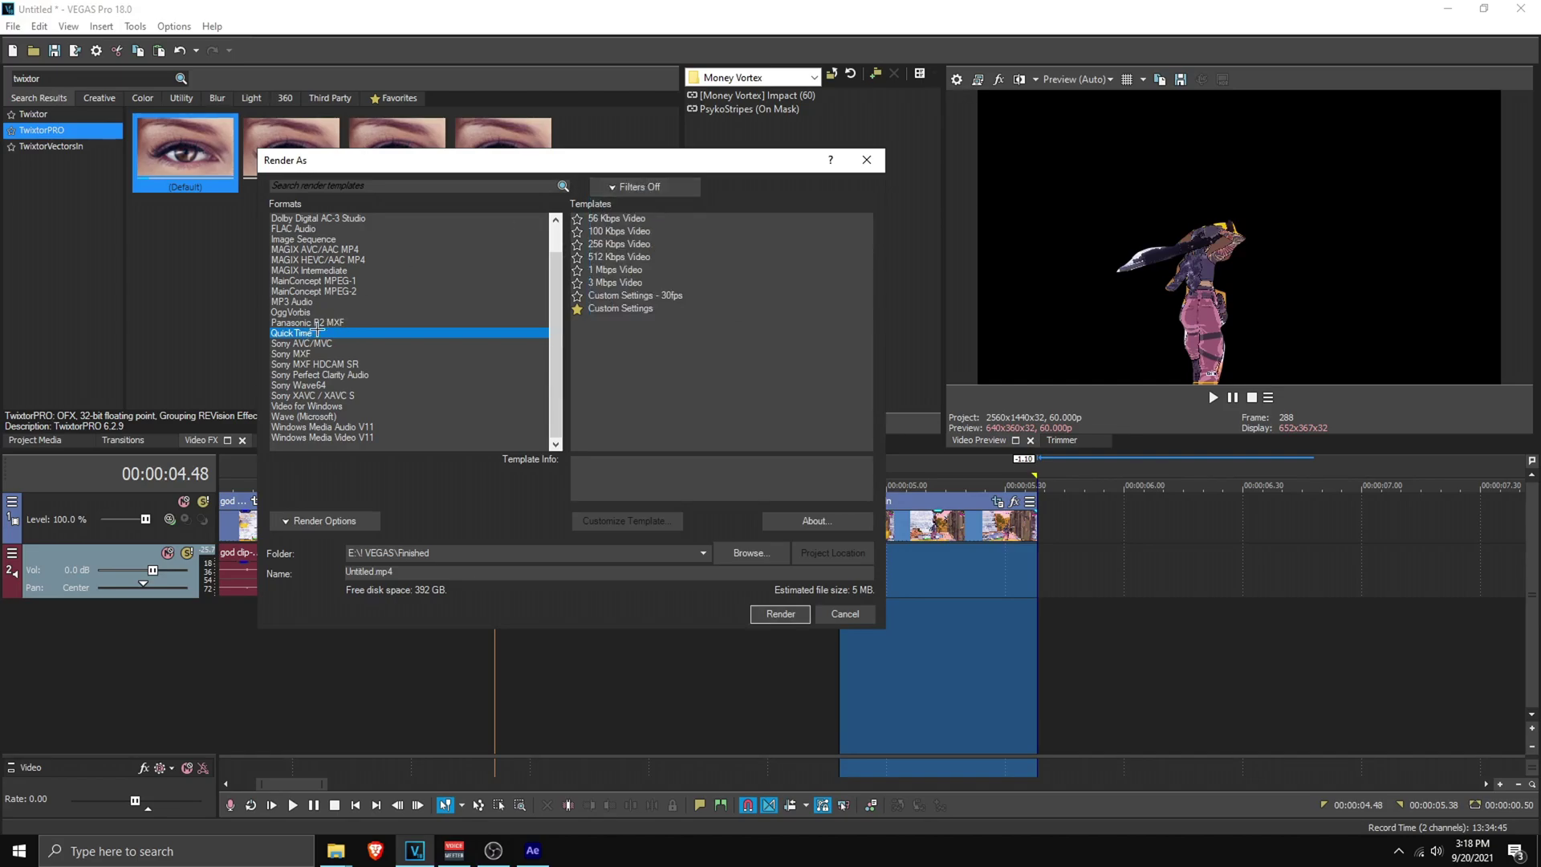
pyautogui.moveTo(524, 159); pyautogui.dragTo(429, 165)
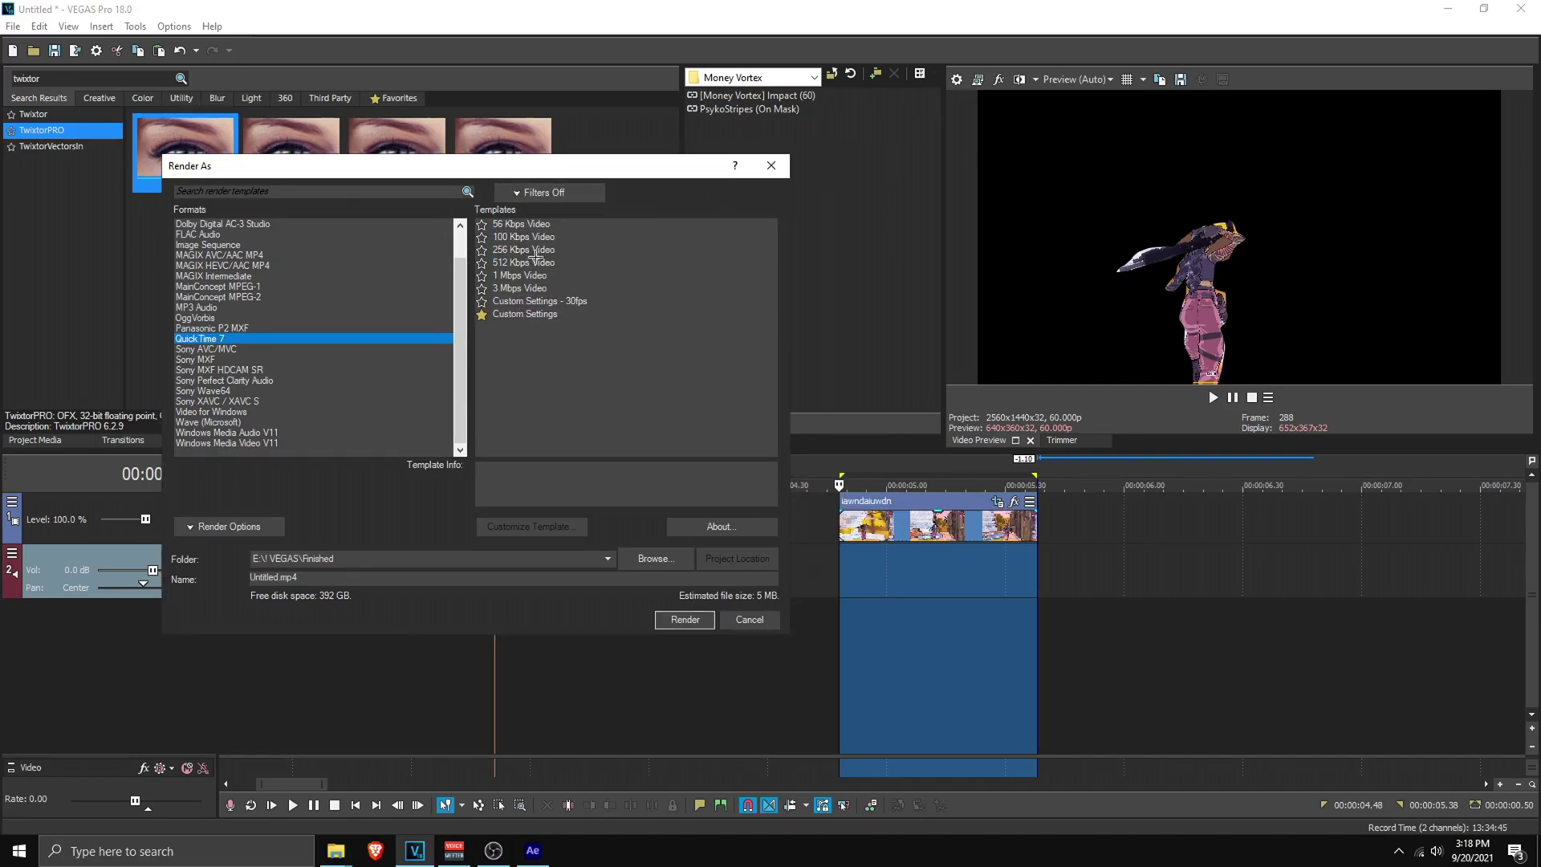
pyautogui.click(524, 314)
pyautogui.click(535, 522)
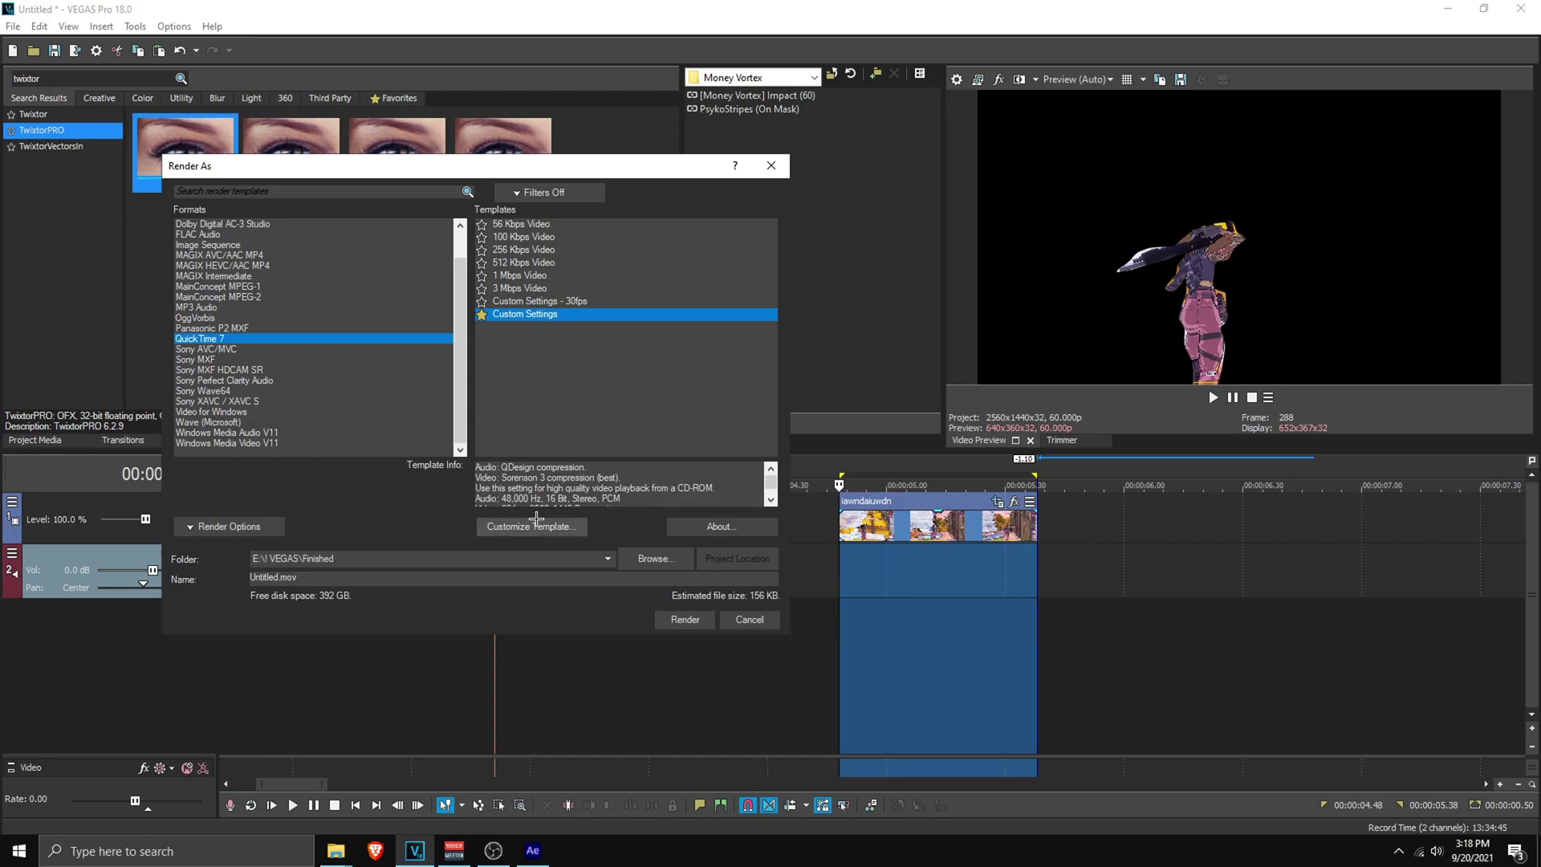
# Step: Verify the 2560×1440, 60 fps, Animation, 32 bpp video settings and review the other tabs
pyautogui.click(465, 336)
pyautogui.press('Tab')
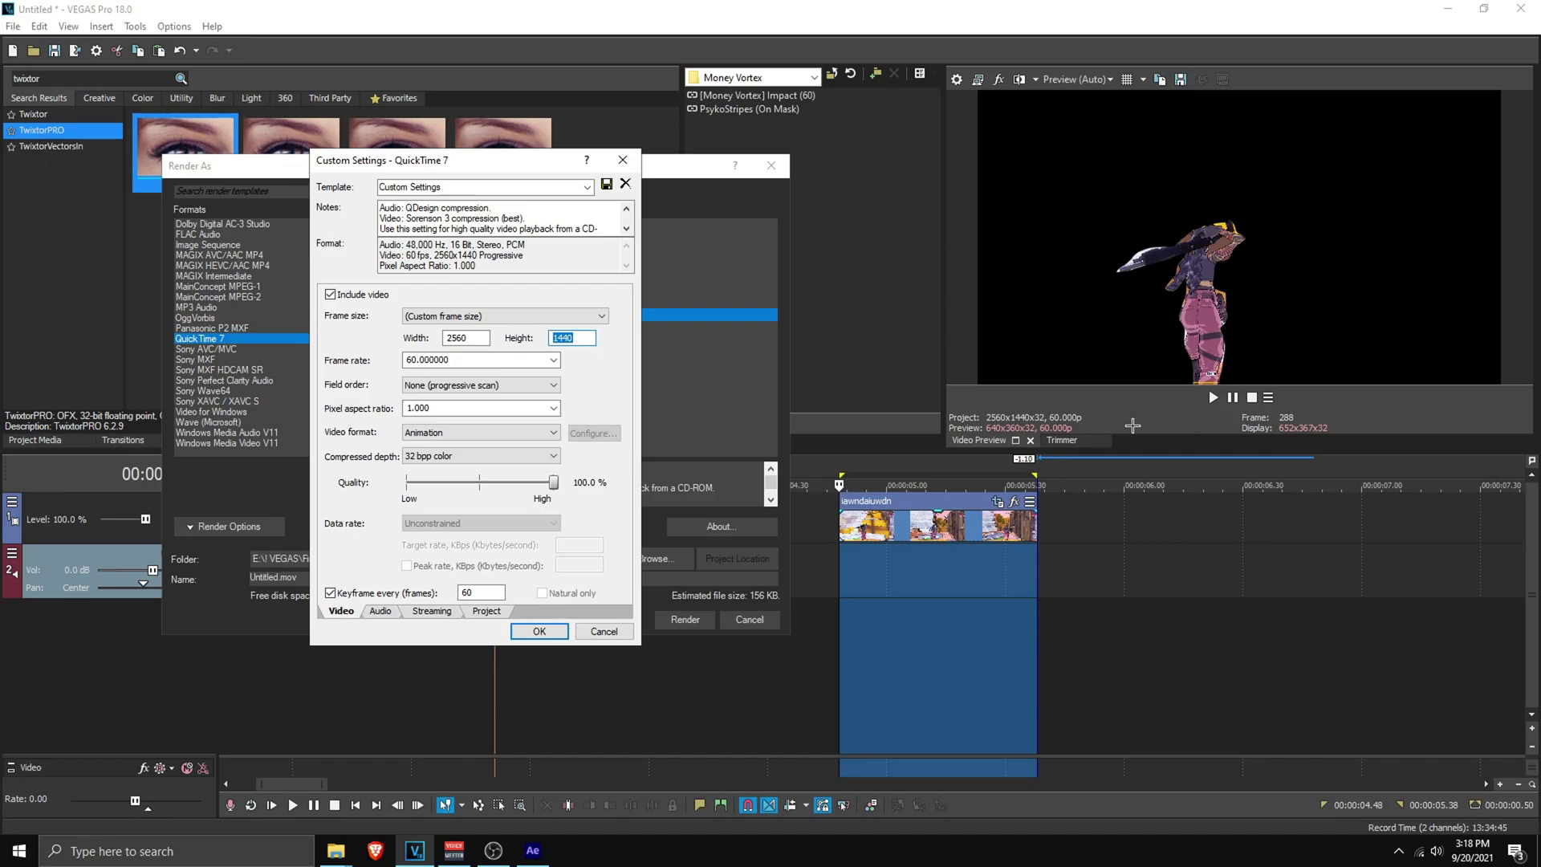
pyautogui.click(469, 338)
pyautogui.press('Tab')
pyautogui.press('Tab')
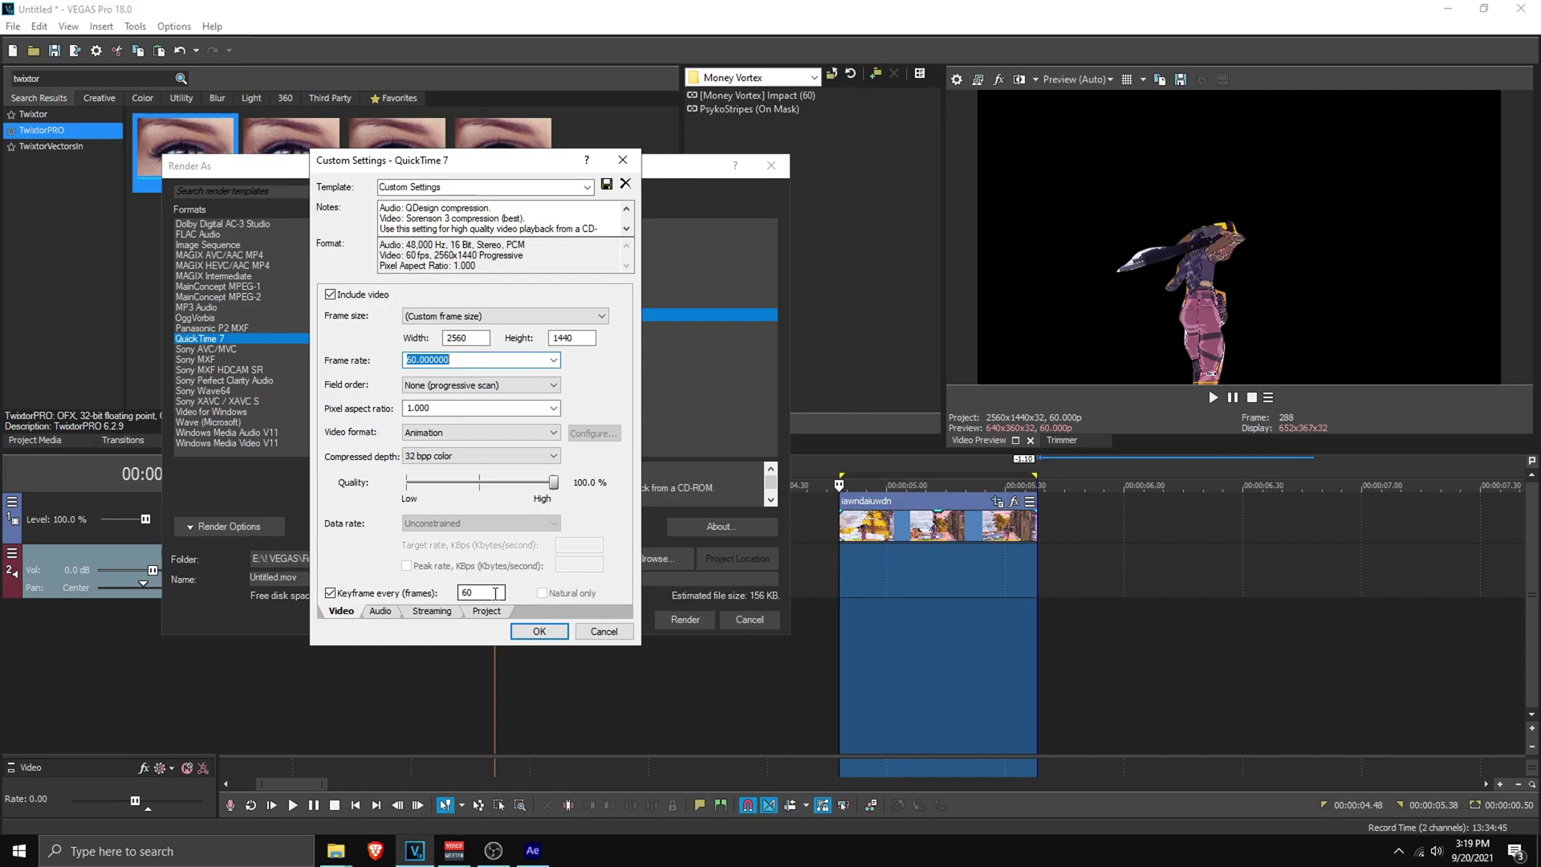
pyautogui.click(380, 610)
pyautogui.click(432, 611)
pyautogui.click(486, 610)
pyautogui.click(341, 610)
# Step: Accept the custom QuickTime template and rename the output file to 'dauwdnauwd'
pyautogui.click(462, 188)
pyautogui.click(462, 192)
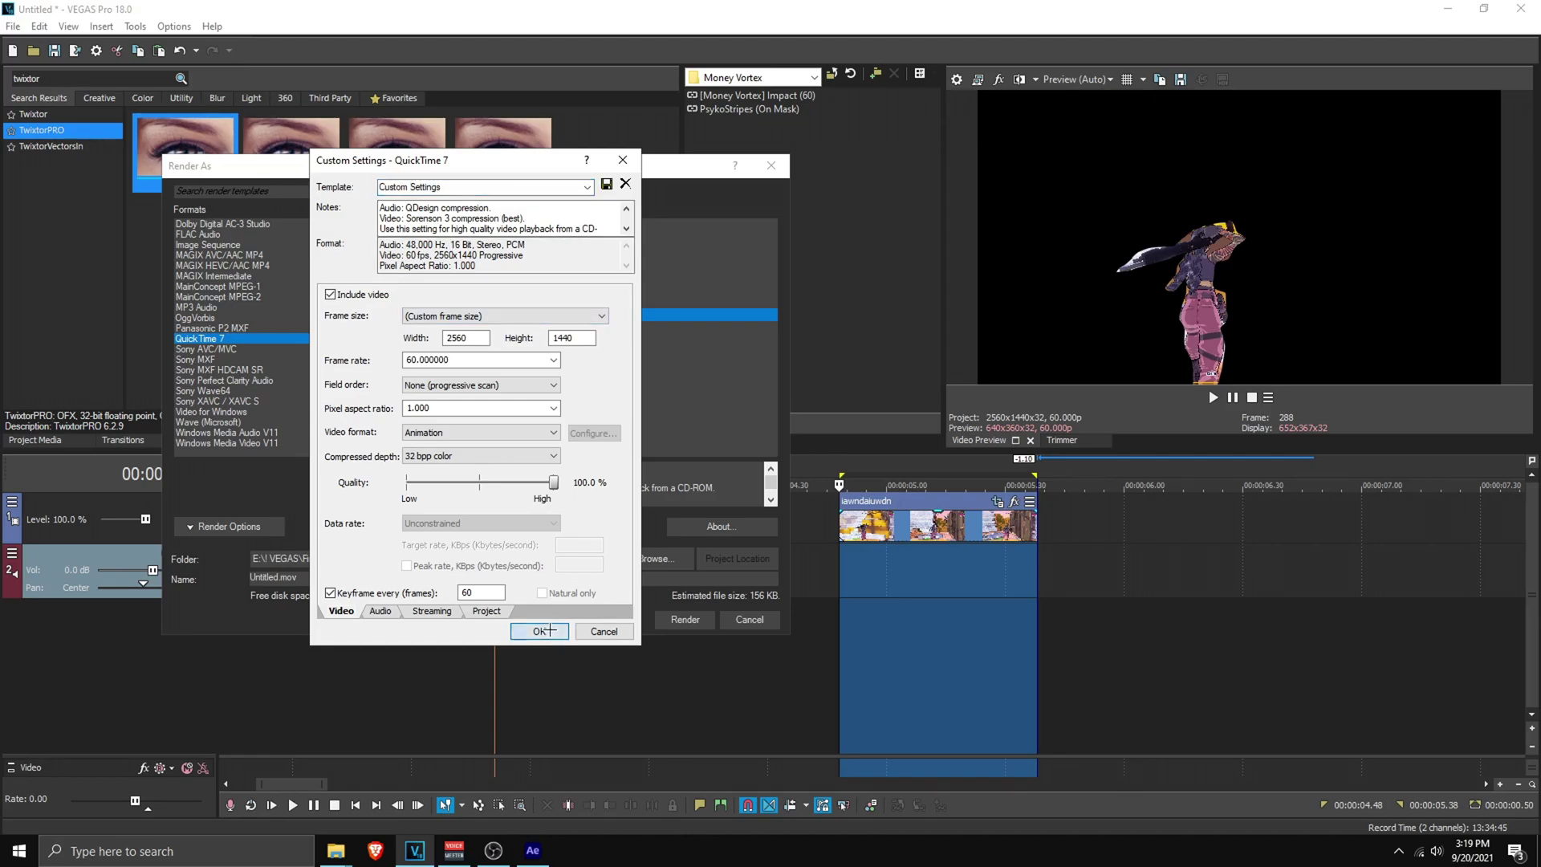
pyautogui.click(539, 631)
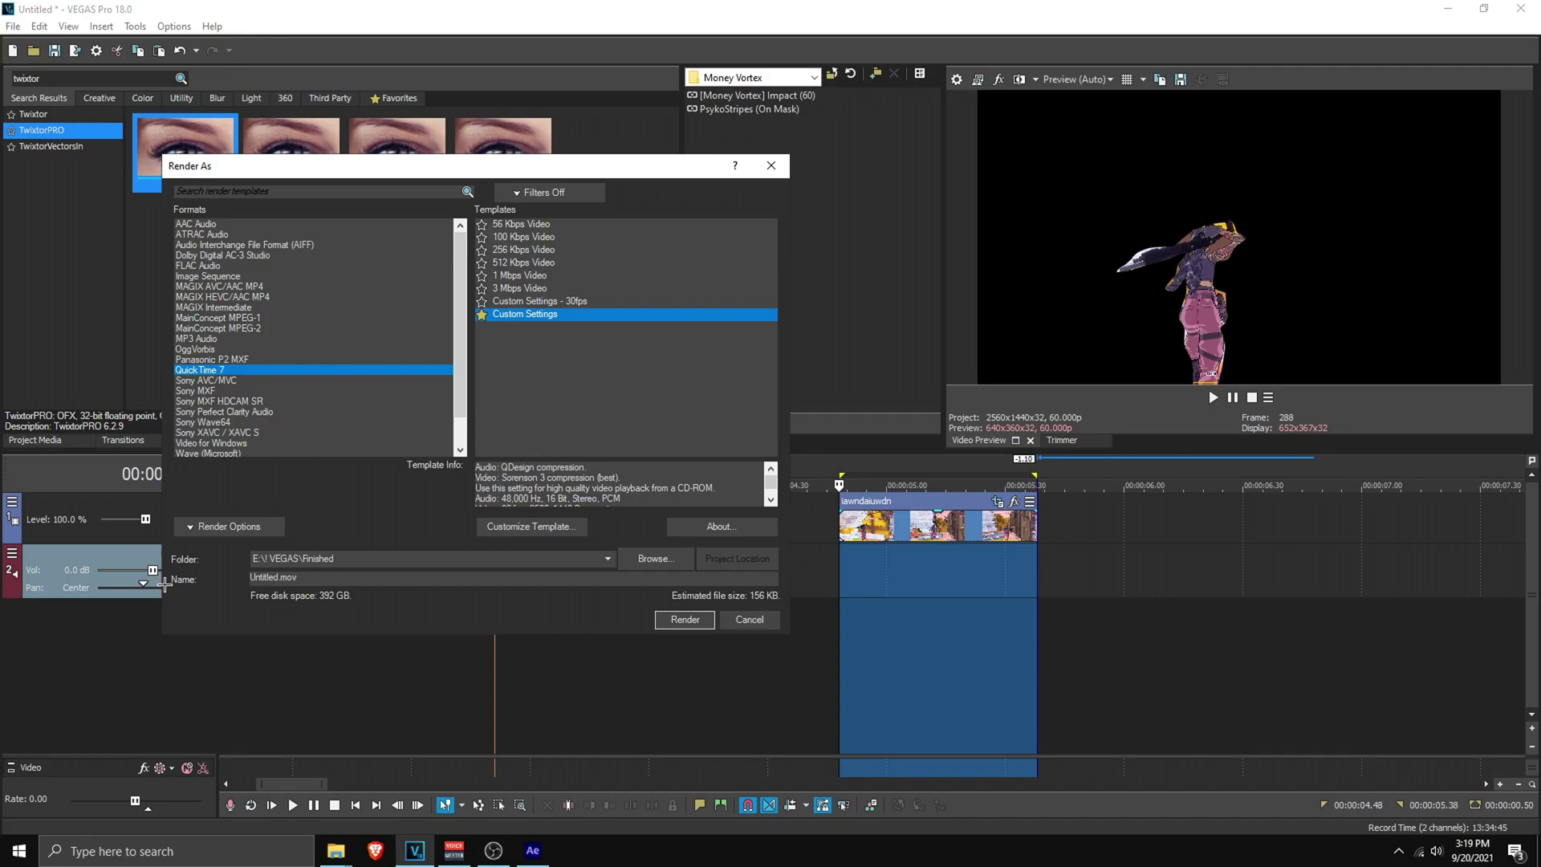
pyautogui.hotkey('ctrl', 'a')
pyautogui.write('dauwdnauwd')
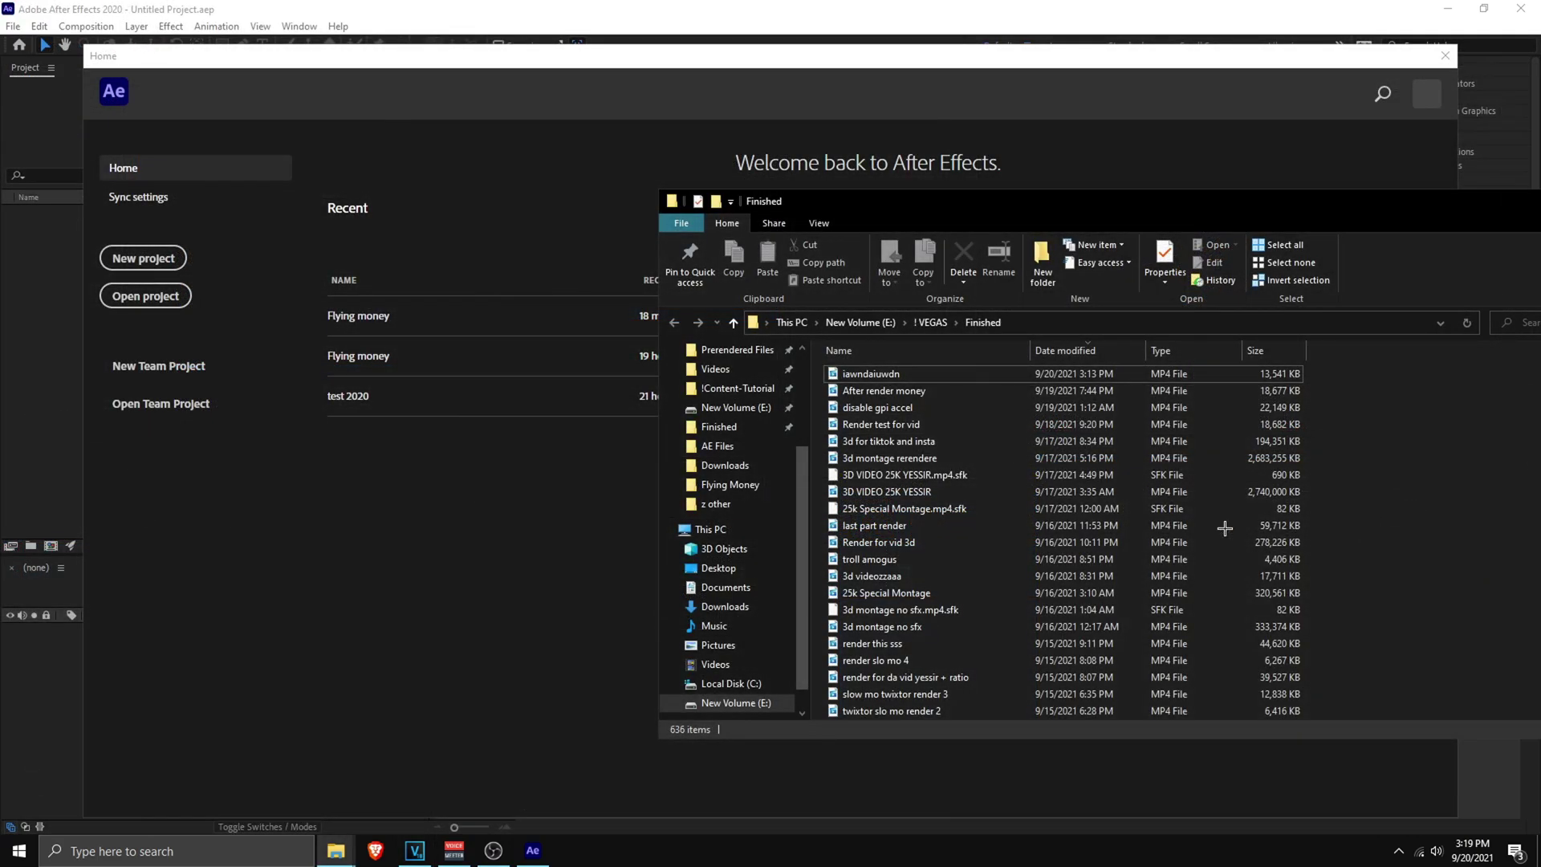
# Step: Start a new After Effects project and begin a new composition
pyautogui.click(569, 536)
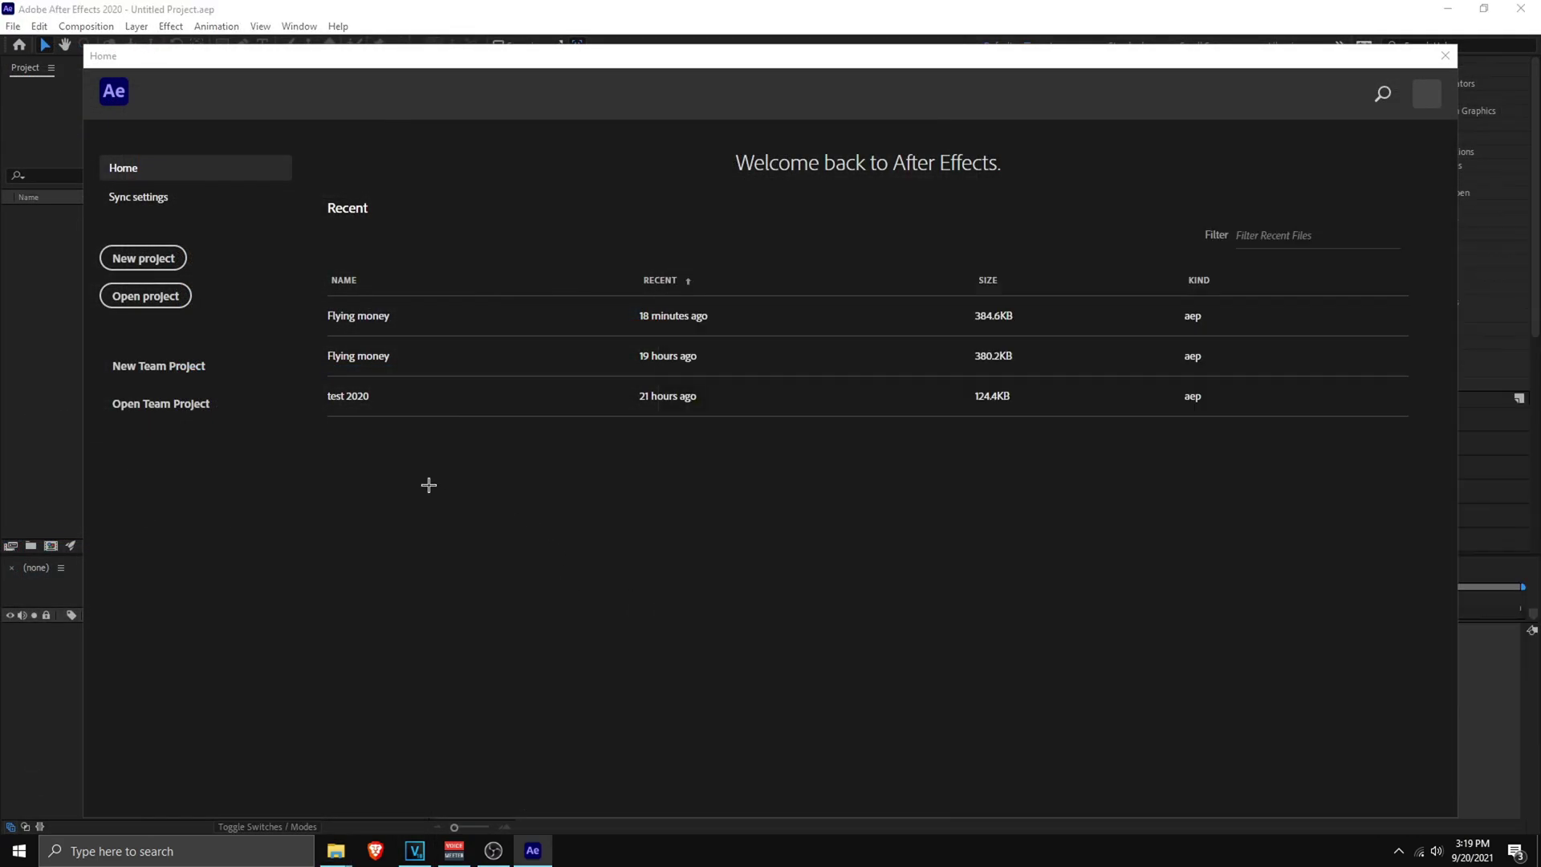
pyautogui.click(153, 257)
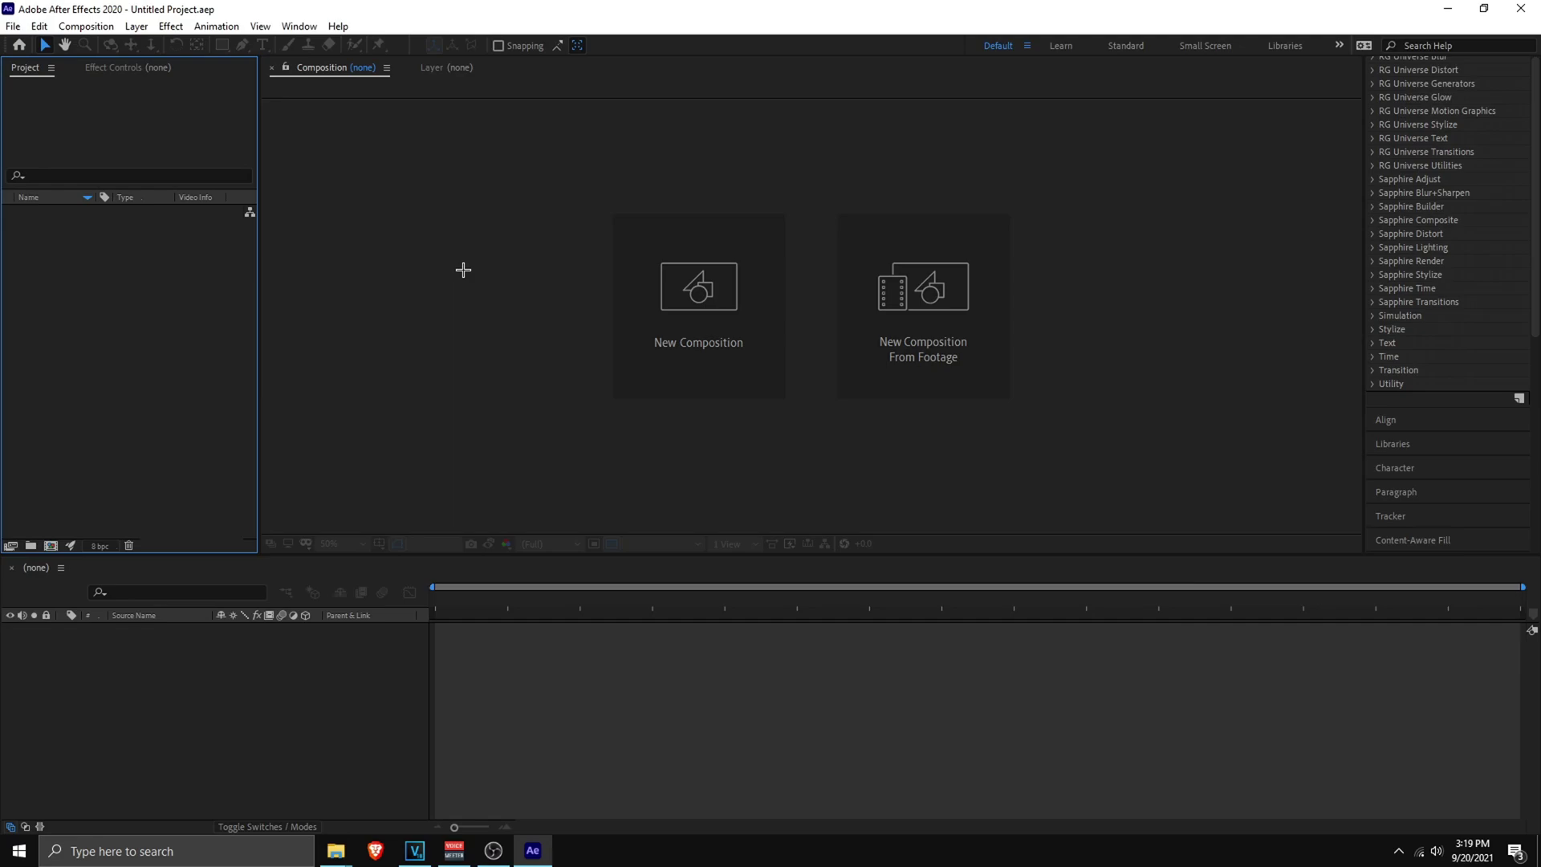
pyautogui.click(725, 349)
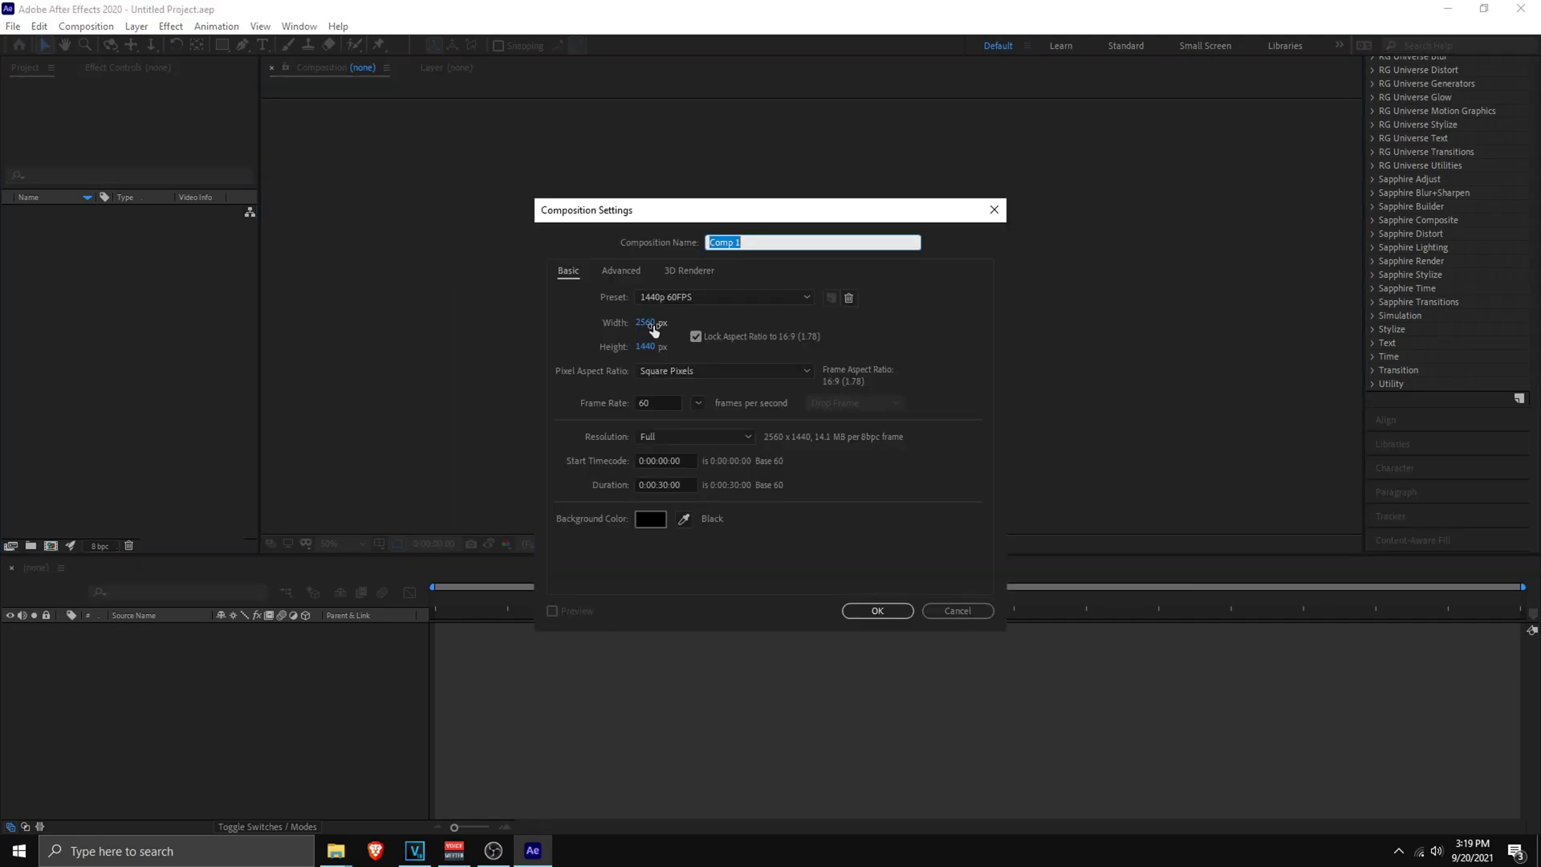
# Step: Check the rendered iawndaiuwdn clip's resolution and frame rate in its file Properties
pyautogui.click(336, 850)
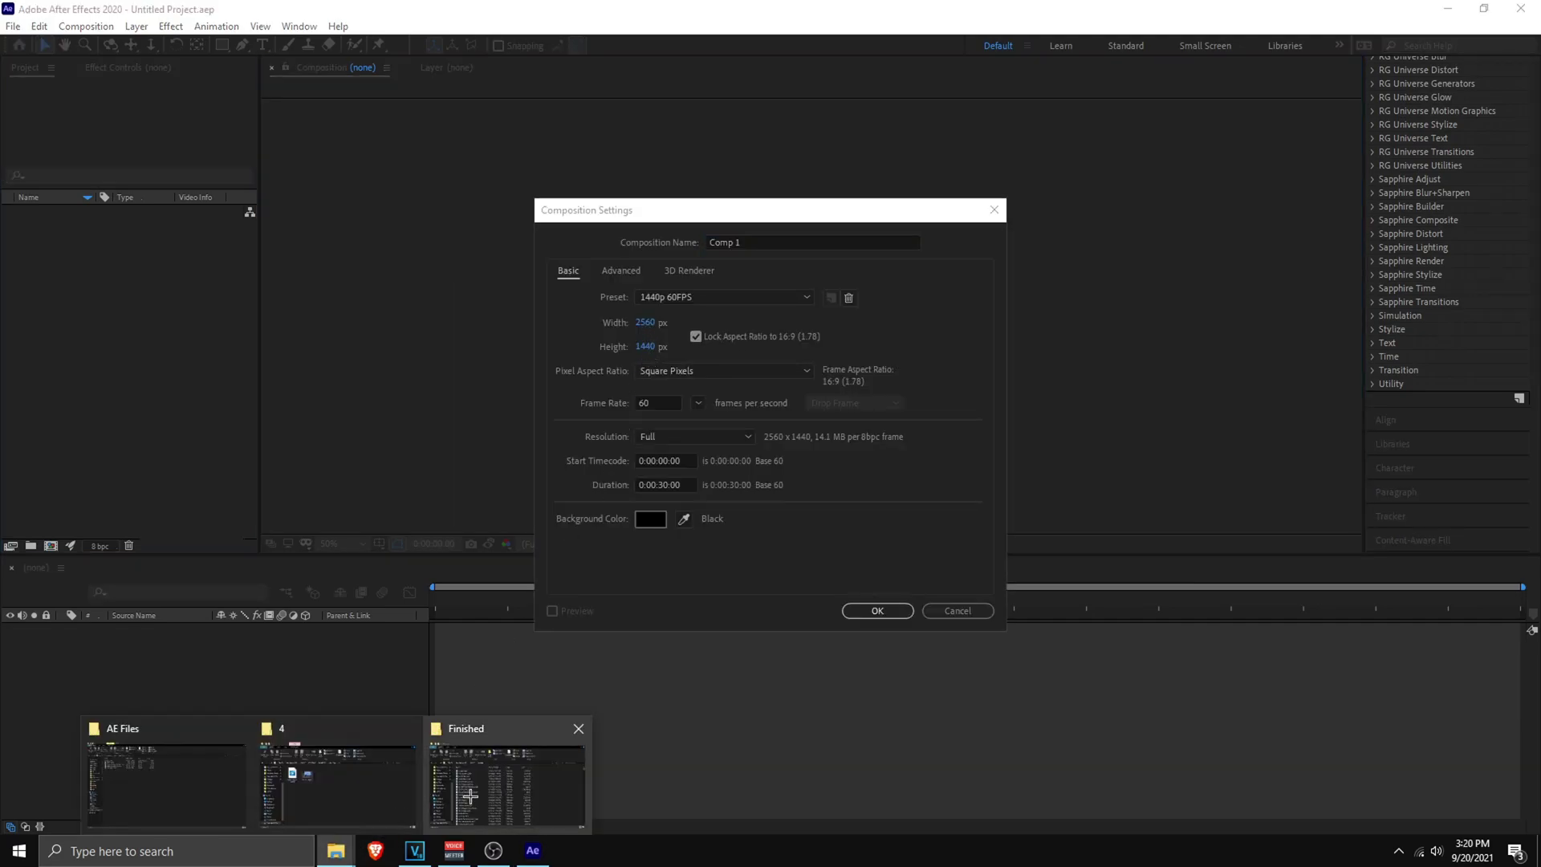
pyautogui.click(460, 797)
pyautogui.click(883, 373)
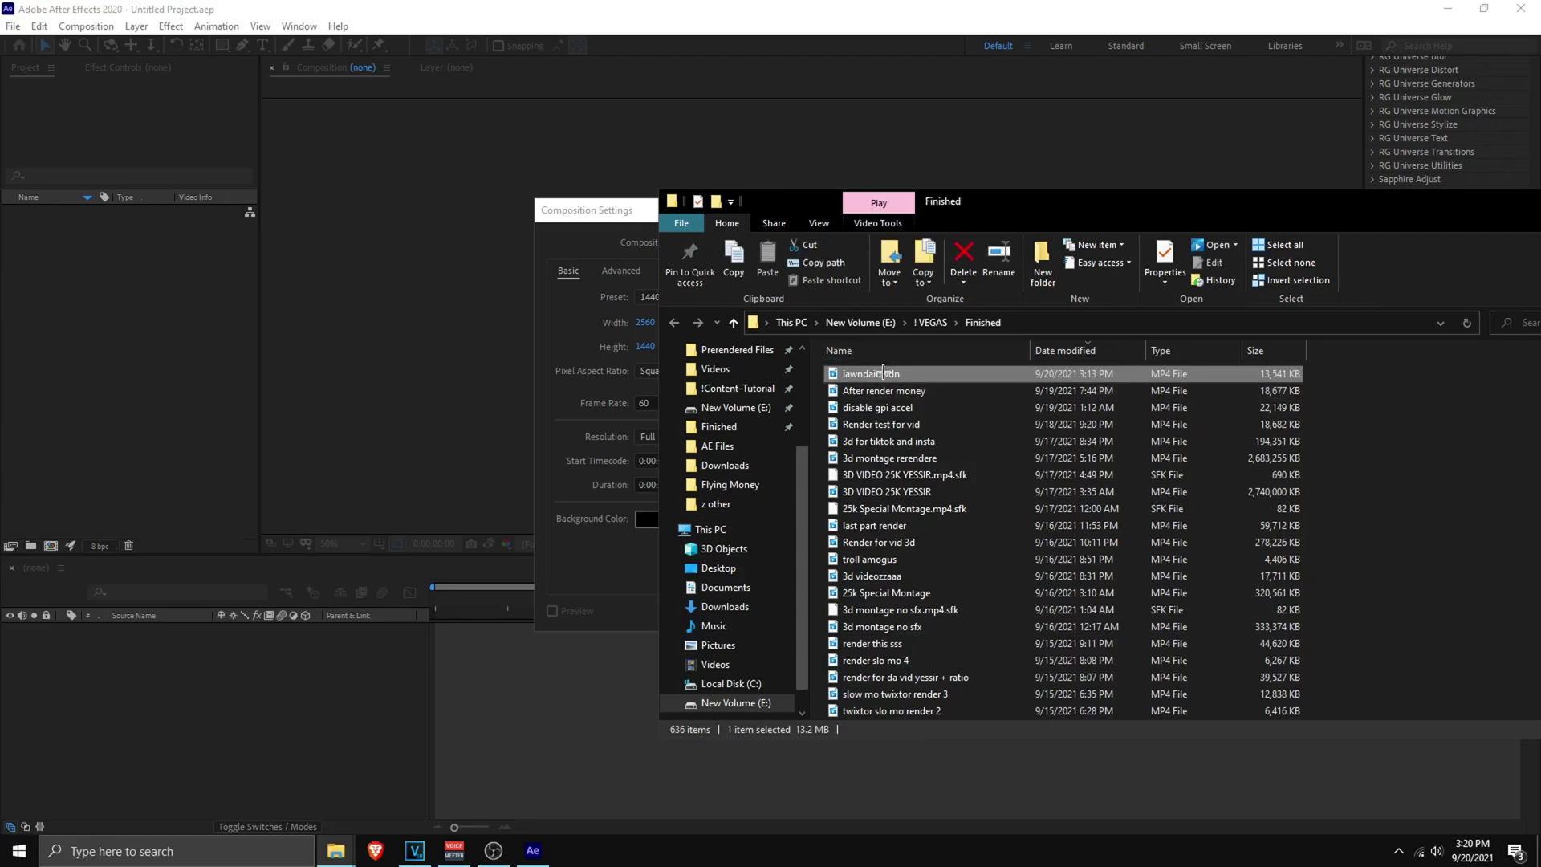
pyautogui.rightClick(883, 373)
pyautogui.click(947, 749)
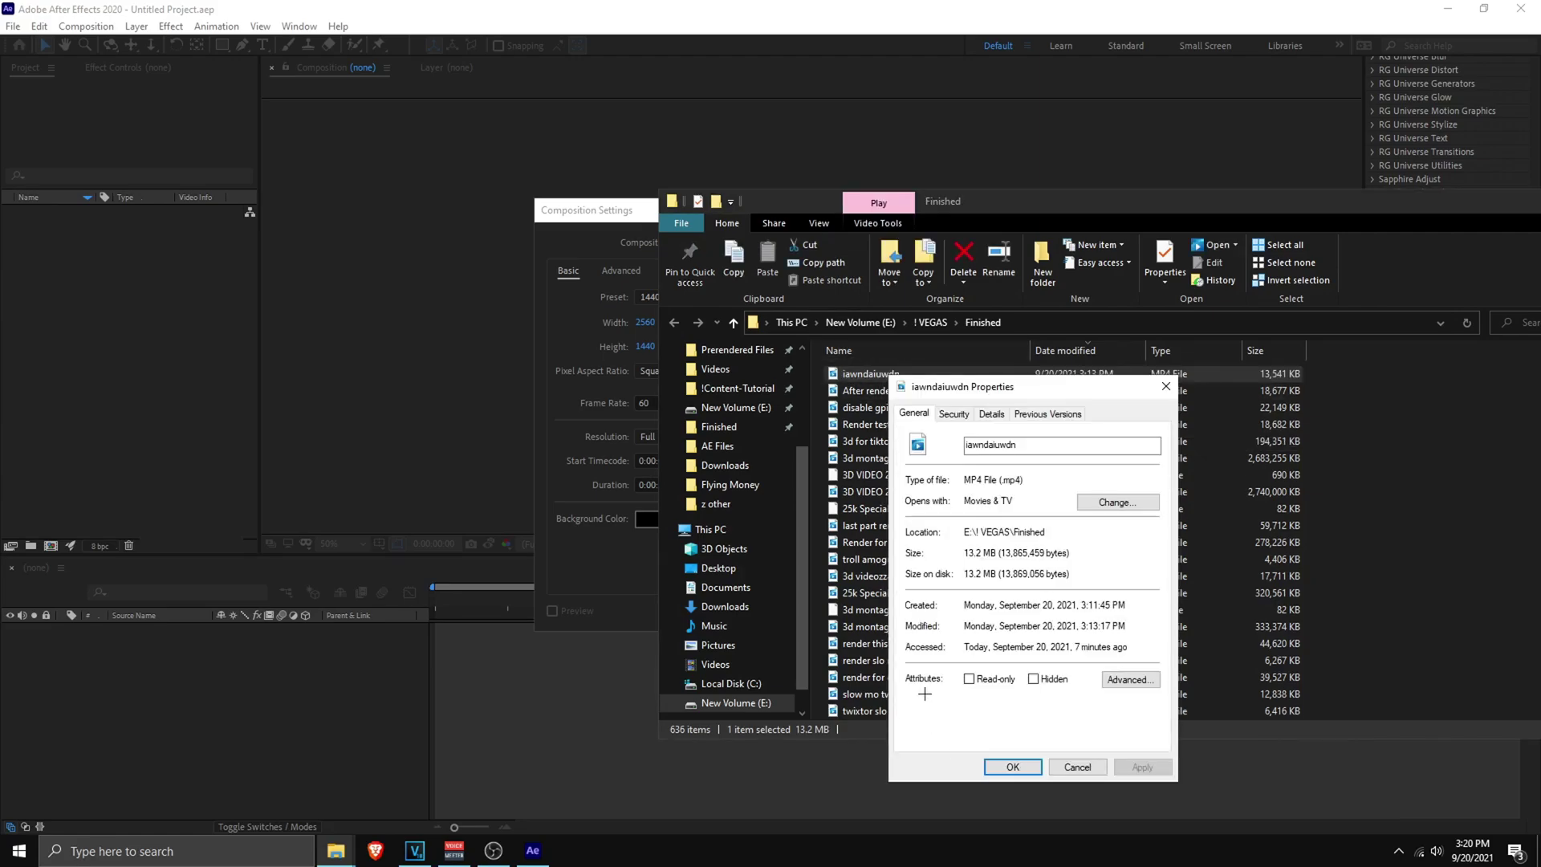
pyautogui.click(992, 413)
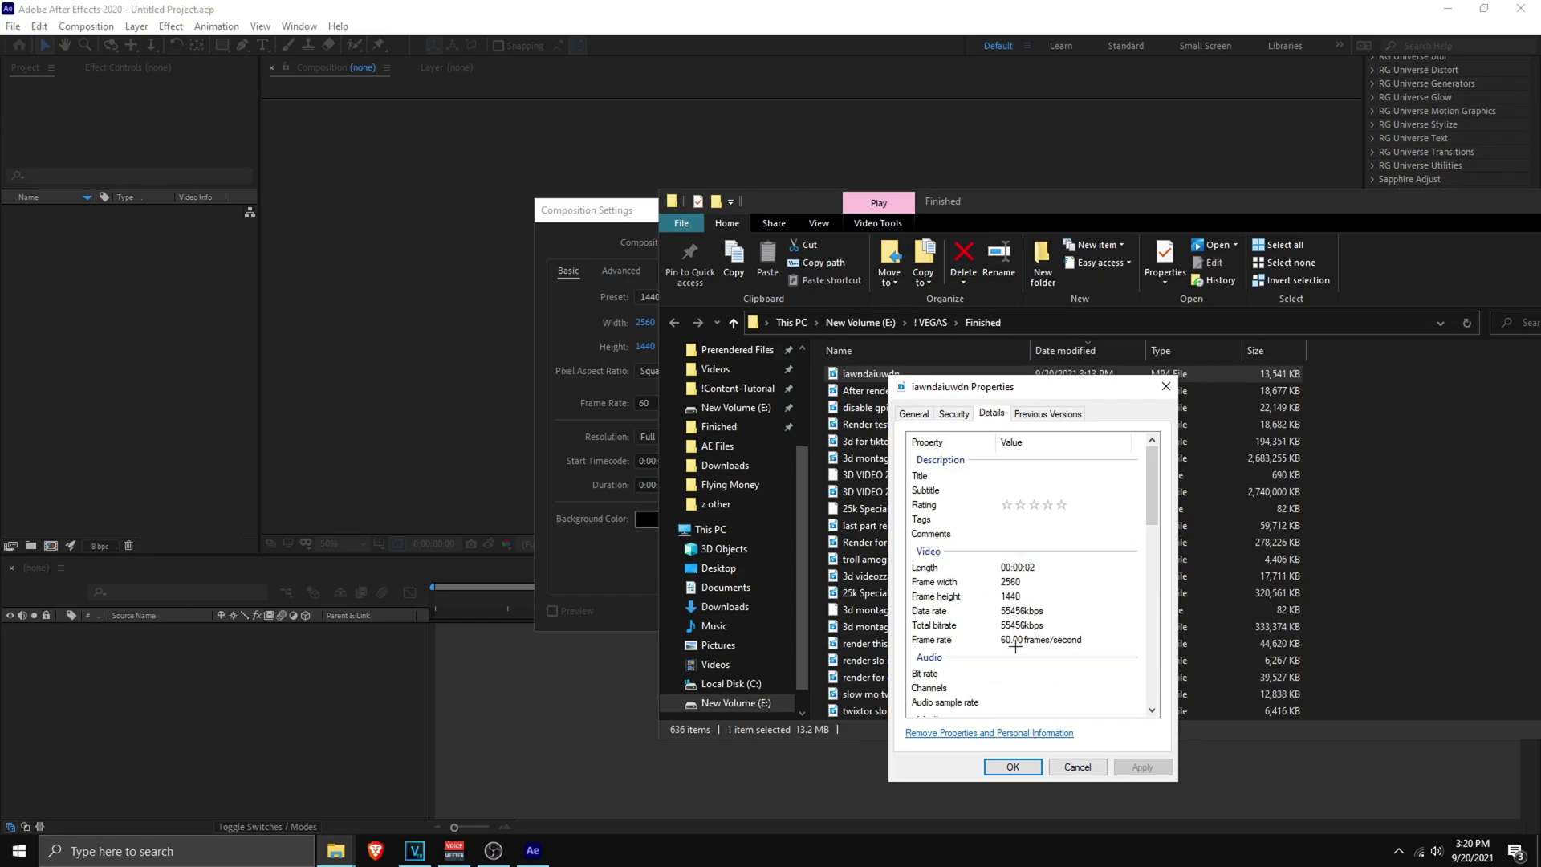
pyautogui.click(1166, 386)
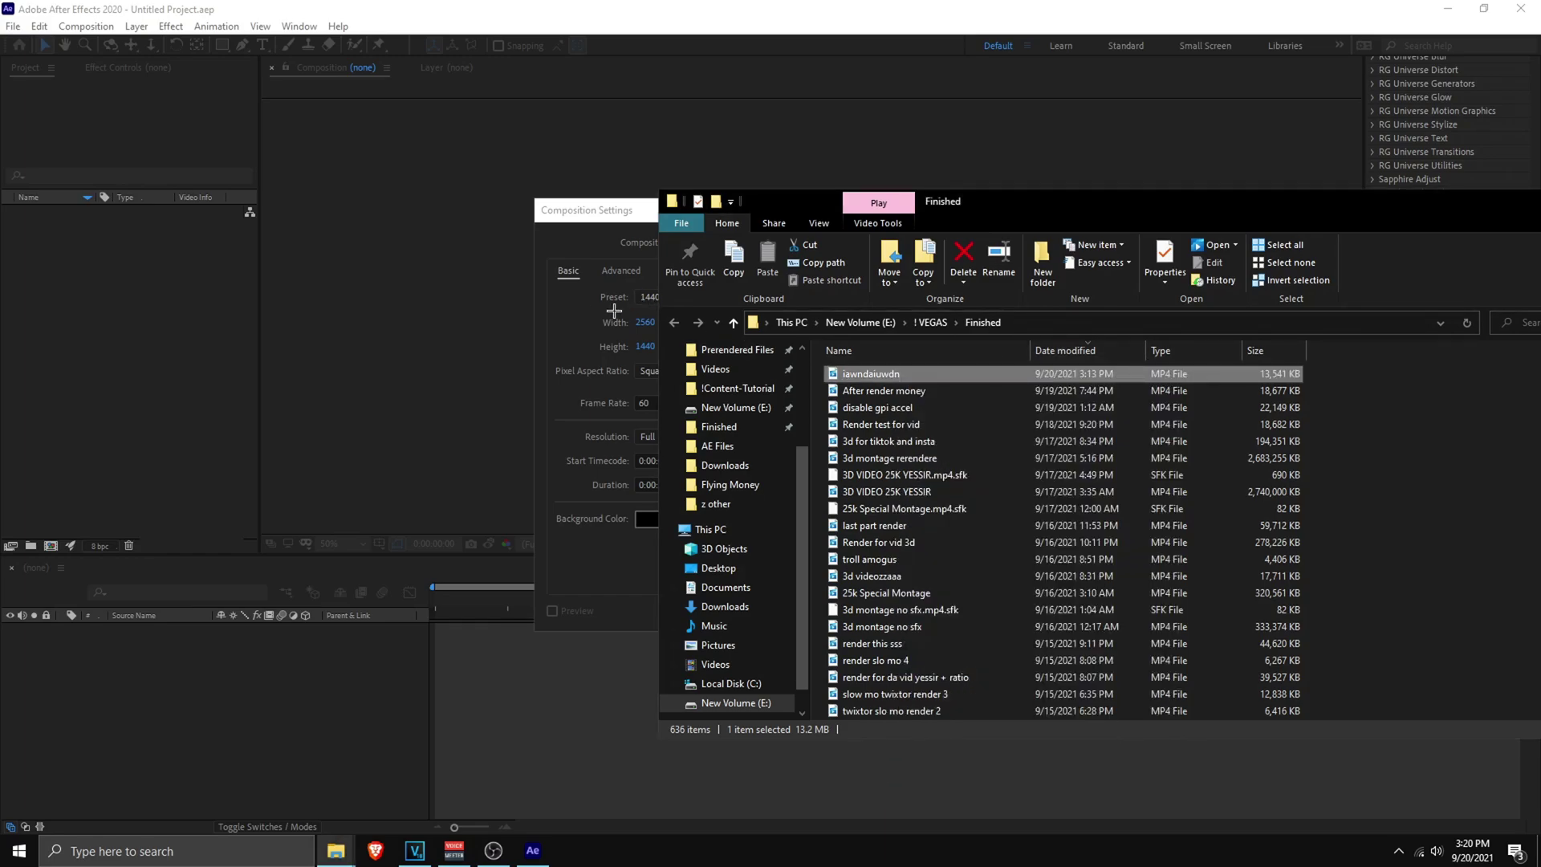
# Step: Keep the 1440p 60 fps preset and create Comp 1
pyautogui.click(622, 309)
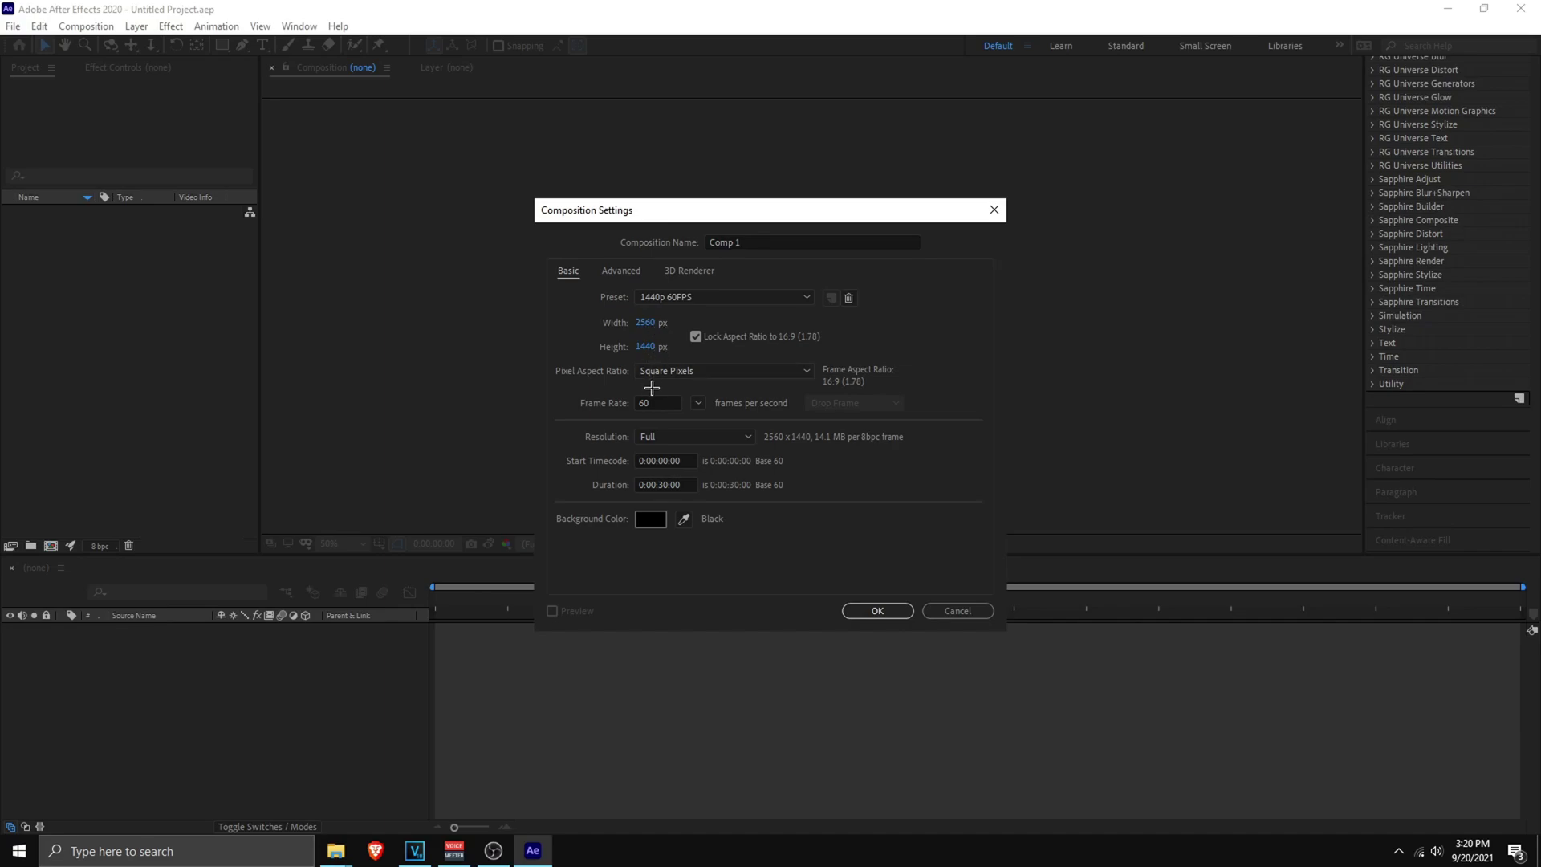
pyautogui.moveTo(655, 402); pyautogui.dragTo(607, 403)
pyautogui.click(596, 412)
pyautogui.click(879, 611)
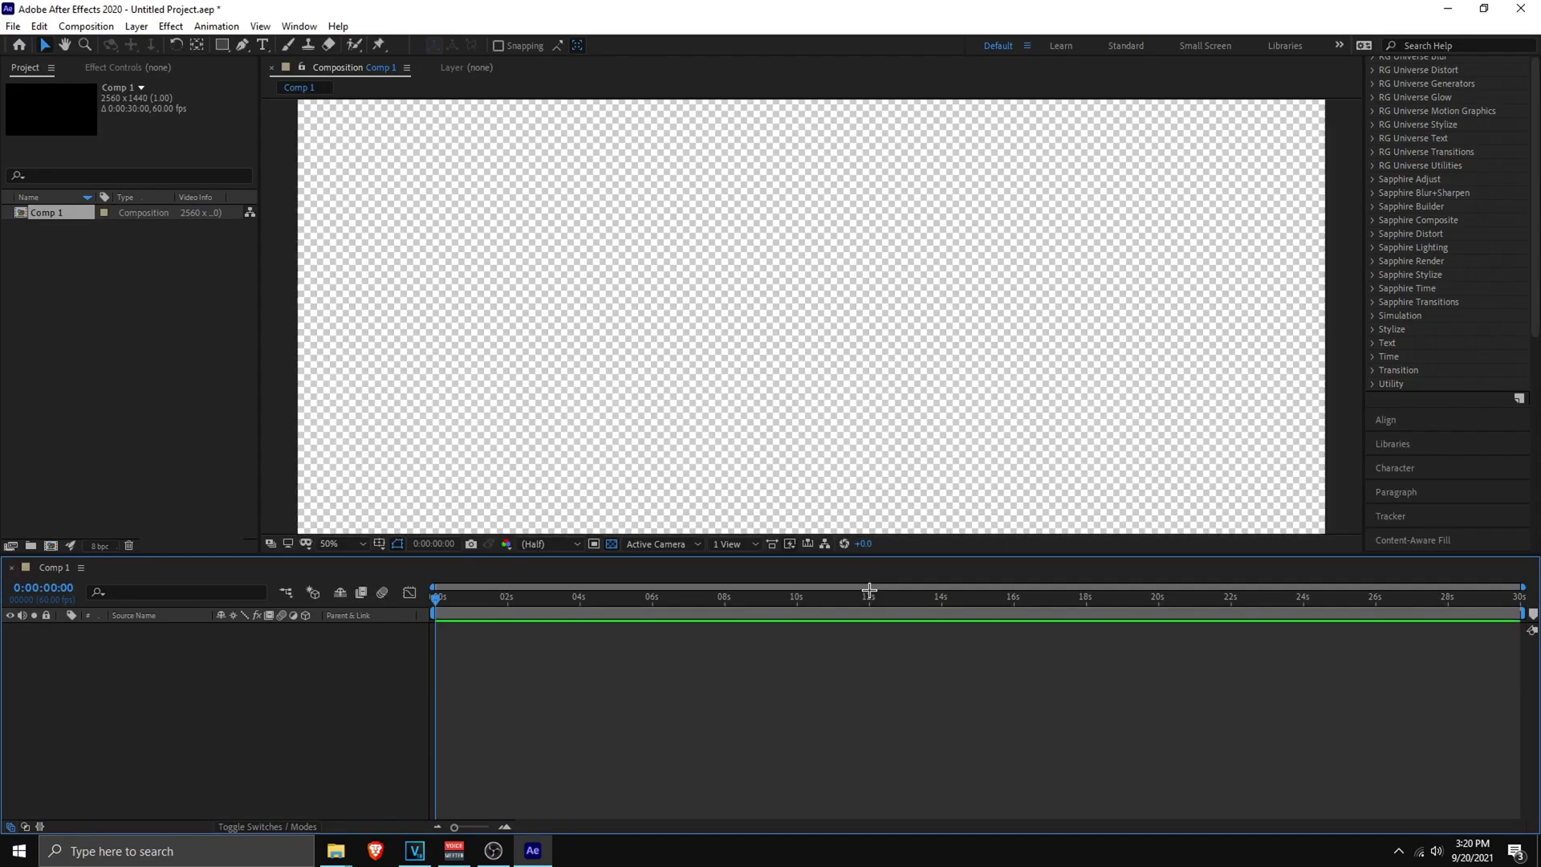
# Step: Import the iawndaiuwdn clip from the Finished folder and add it as a layer in Comp 1
pyautogui.hotkey('alt', 'Tab')
pyautogui.moveTo(859, 367); pyautogui.dragTo(121, 366)
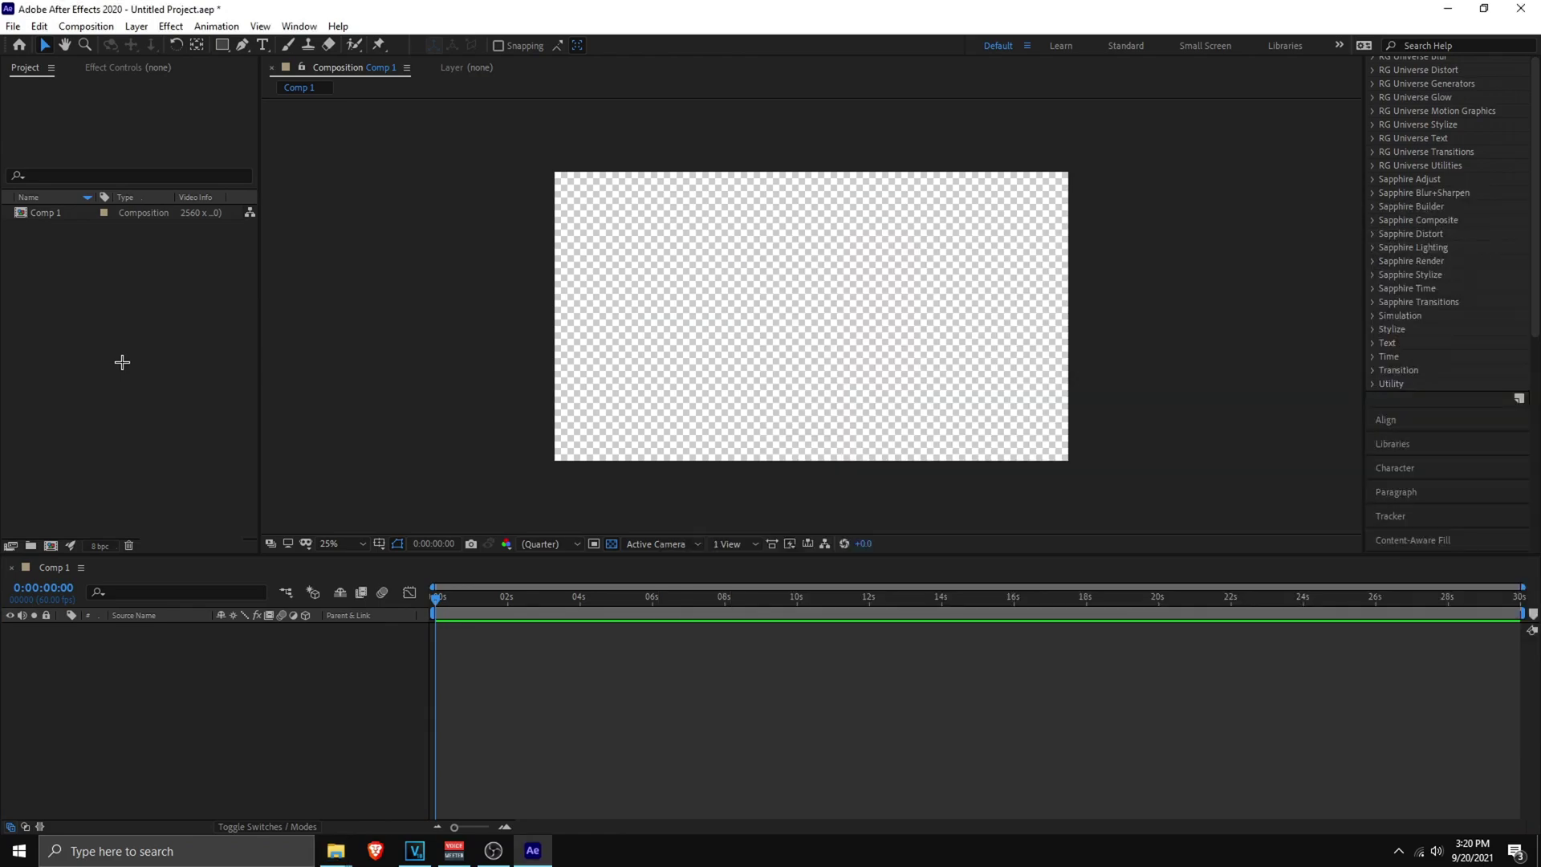
pyautogui.moveTo(68, 213); pyautogui.dragTo(206, 714)
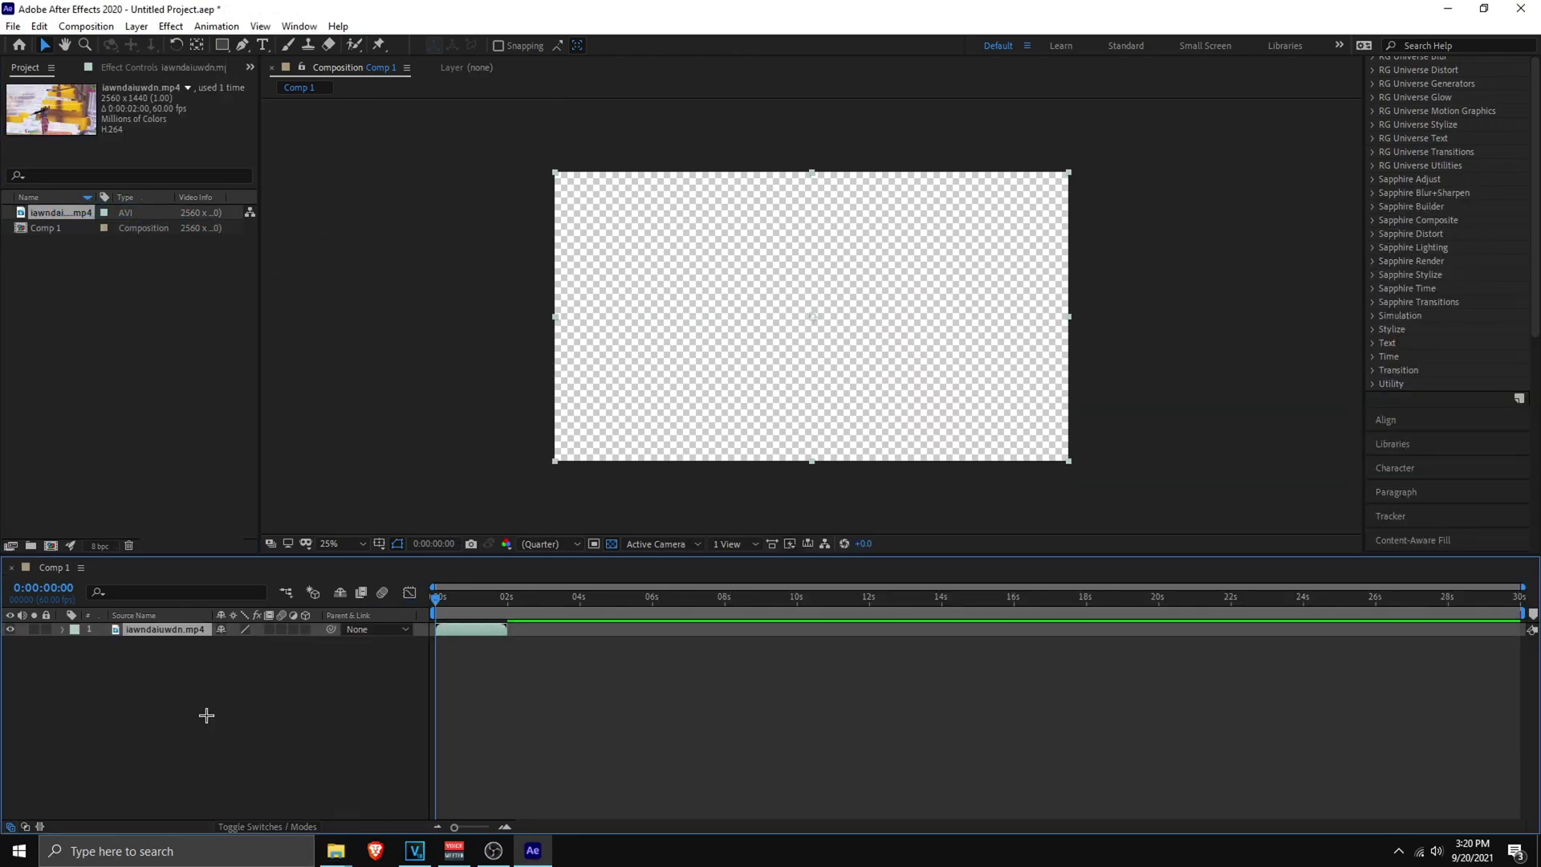
pyautogui.click(439, 598)
# Step: Go to frame 50 and split the clip layer there
pyautogui.moveTo(438, 598); pyautogui.dragTo(465, 607)
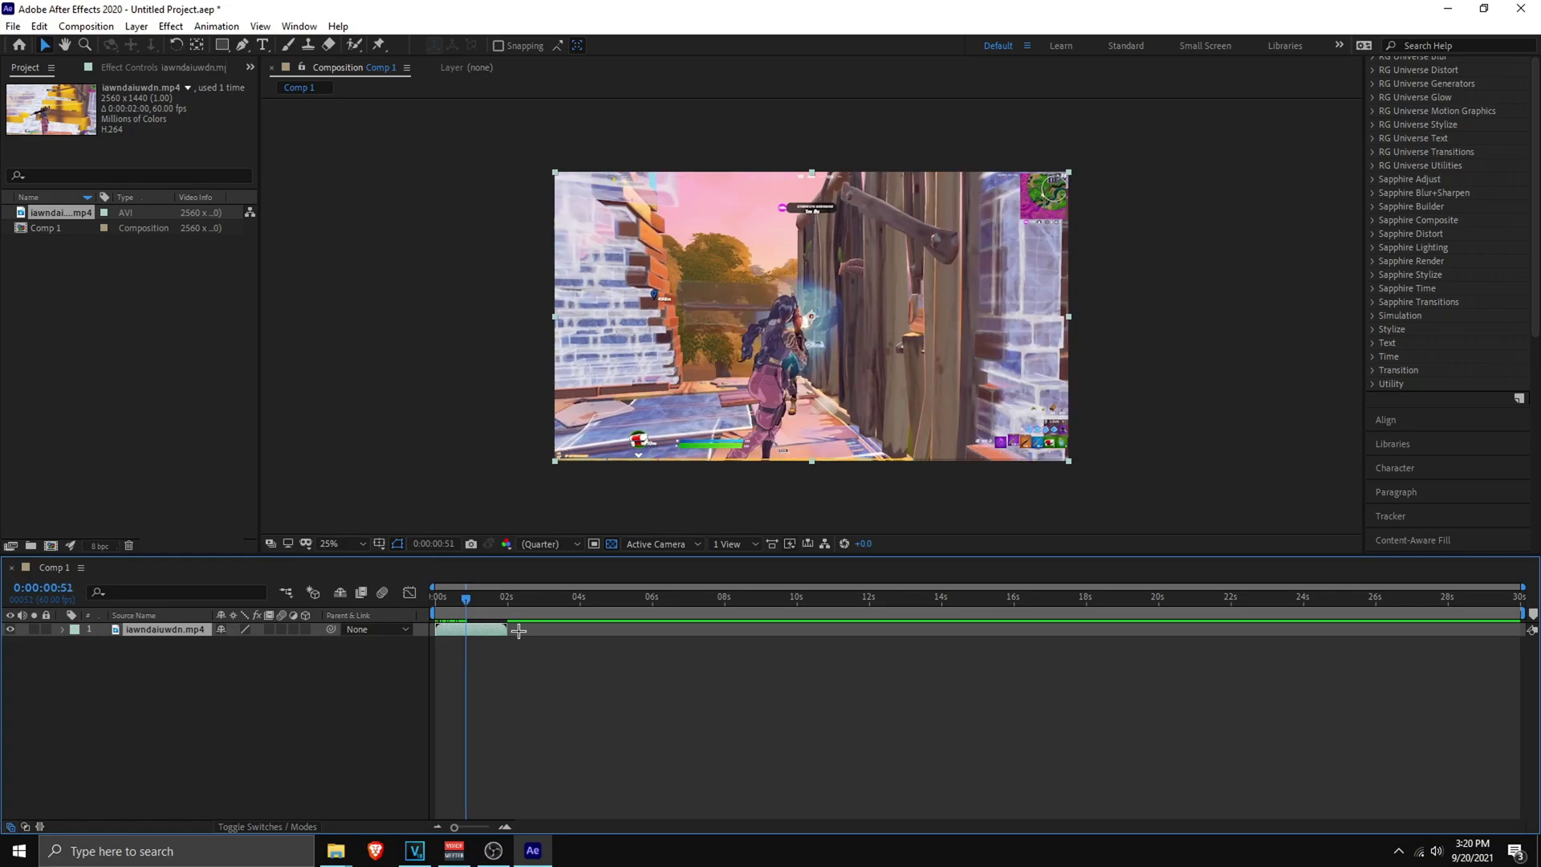
pyautogui.press('pageup')
pyautogui.press('pageup')
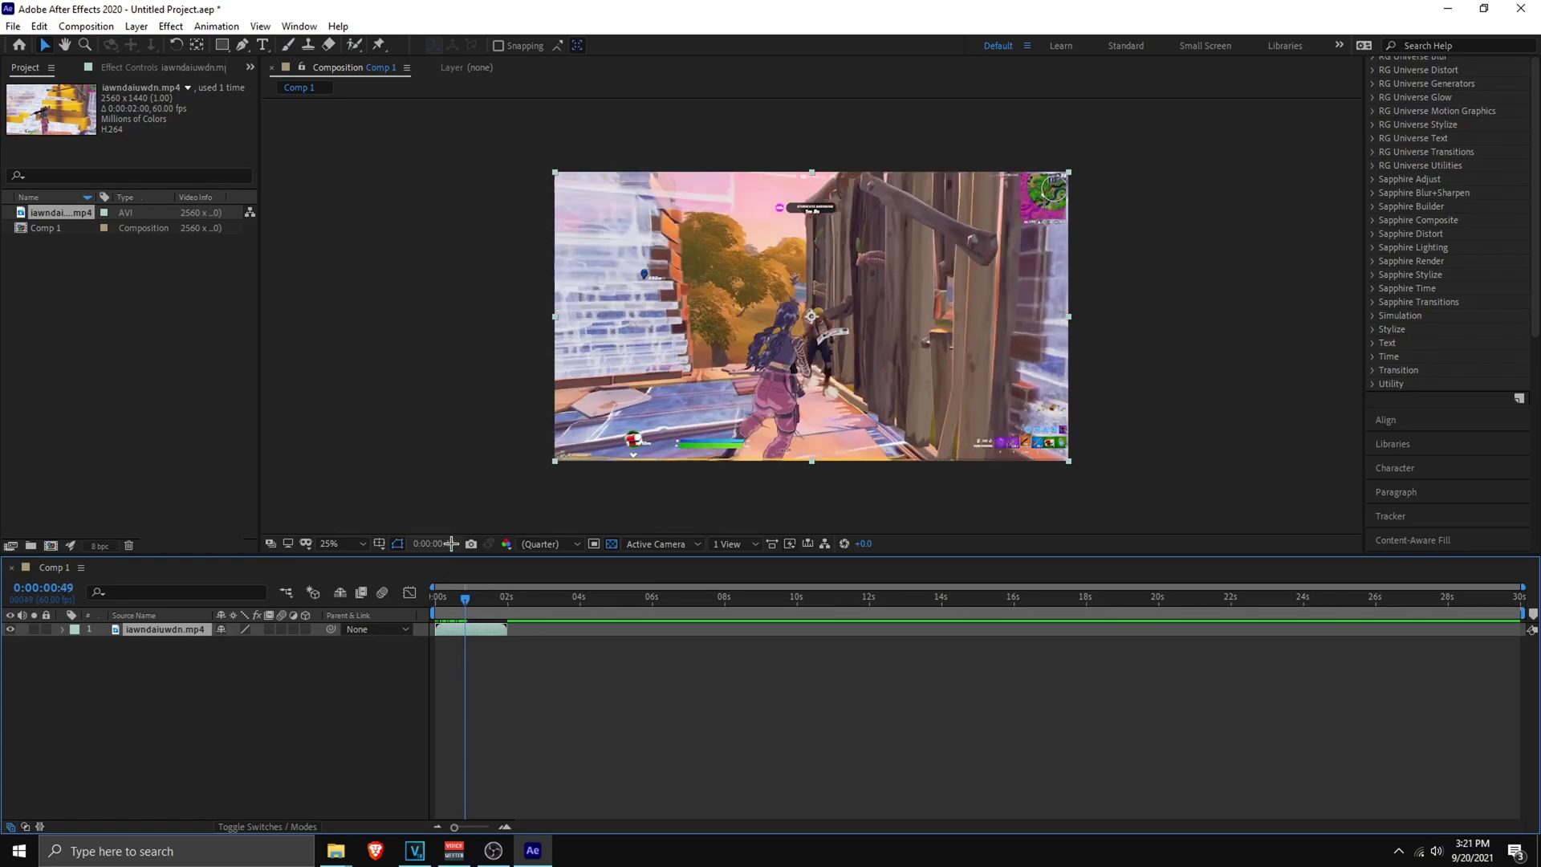
pyautogui.click(450, 543)
pyautogui.click(704, 413)
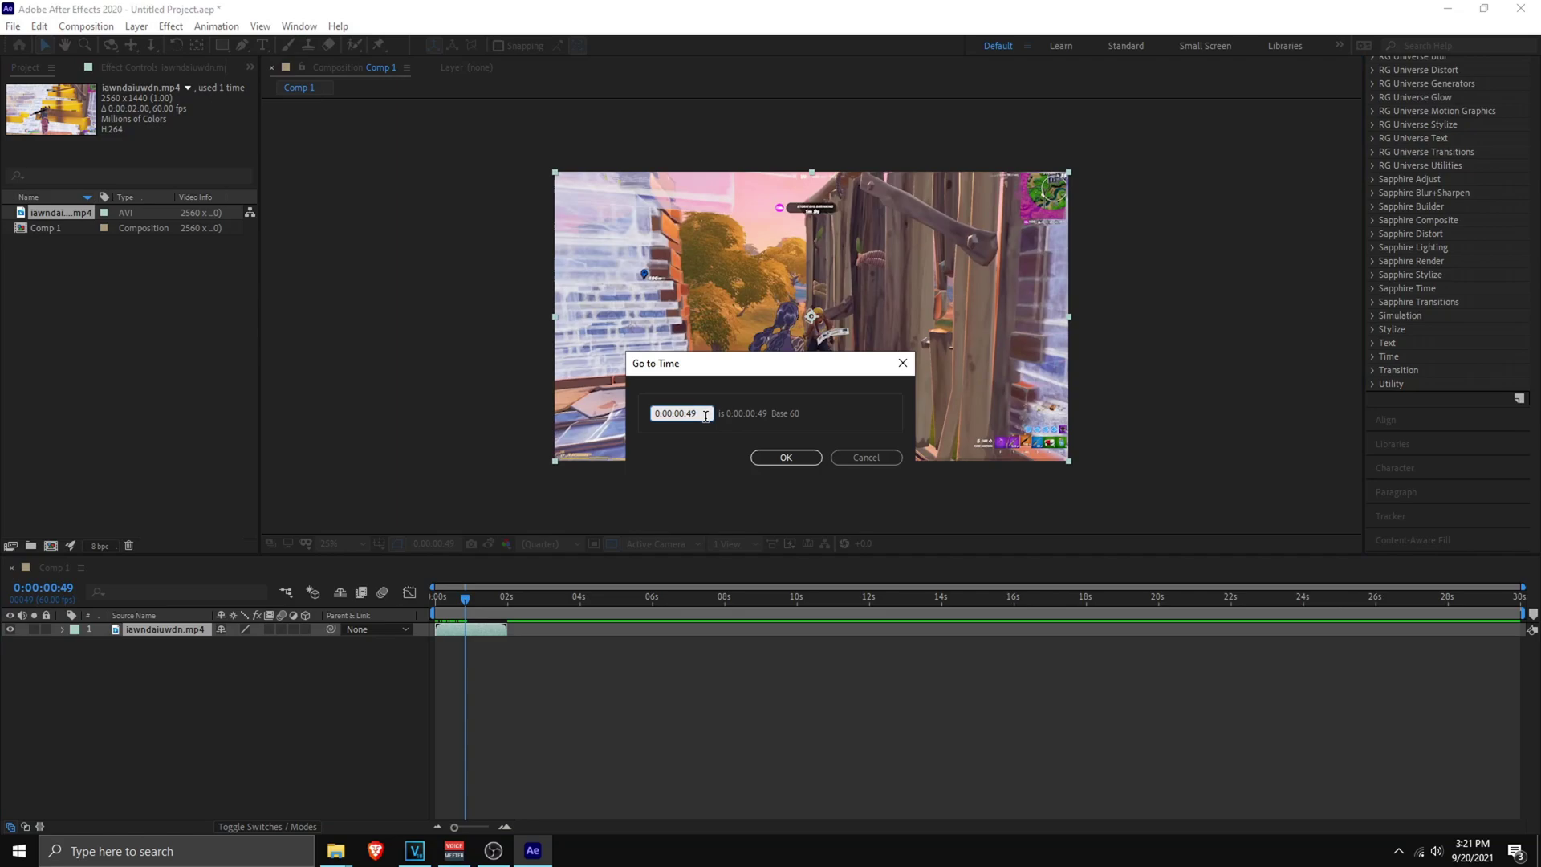
pyautogui.write('50')
pyautogui.press('Return')
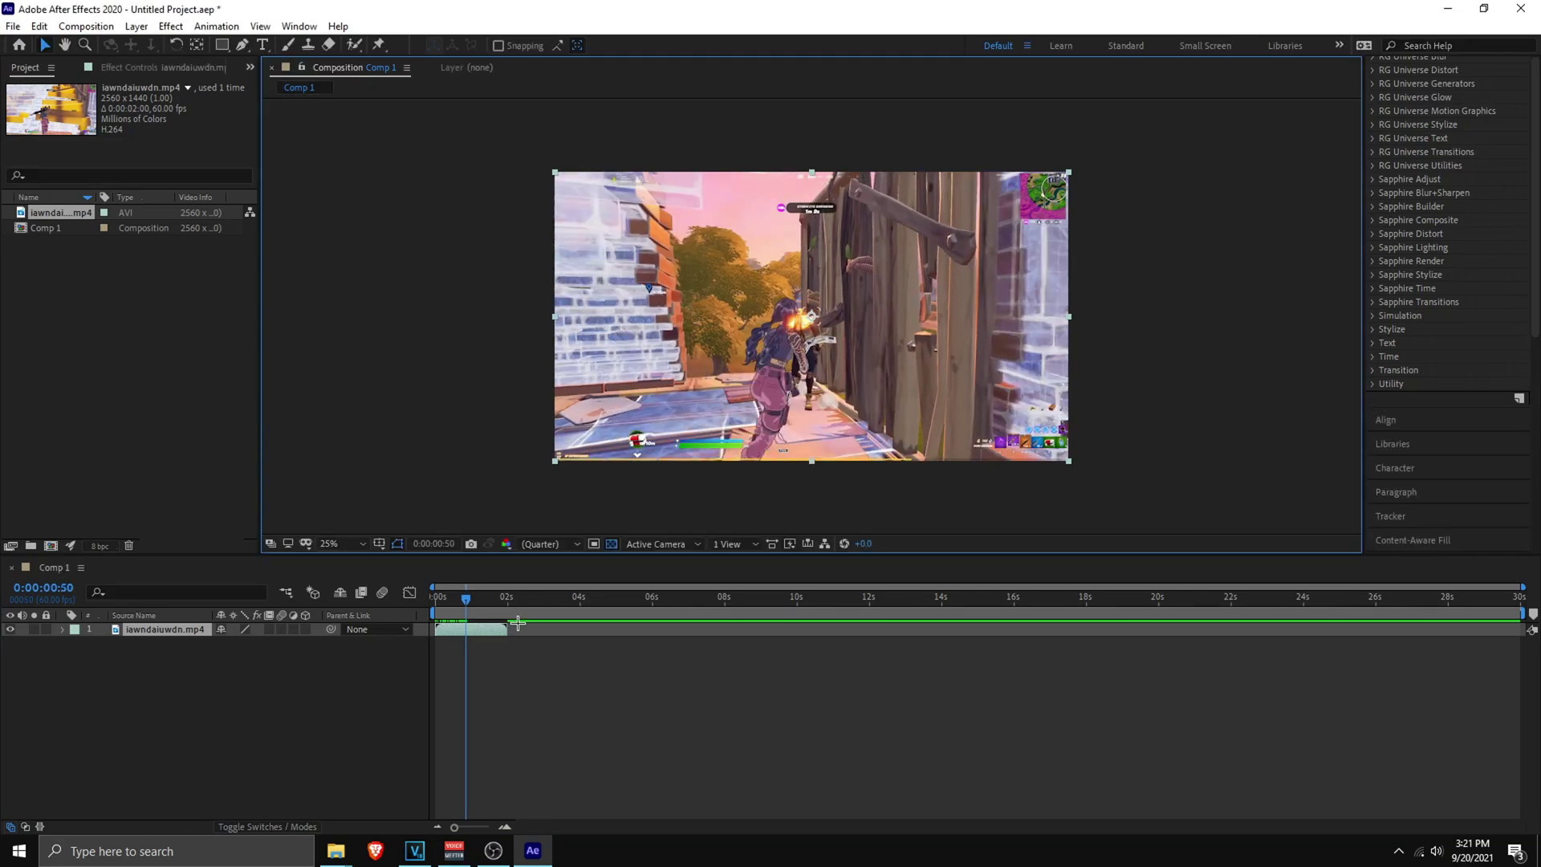
pyautogui.hotkey('ctrl', 'shift', 'd')
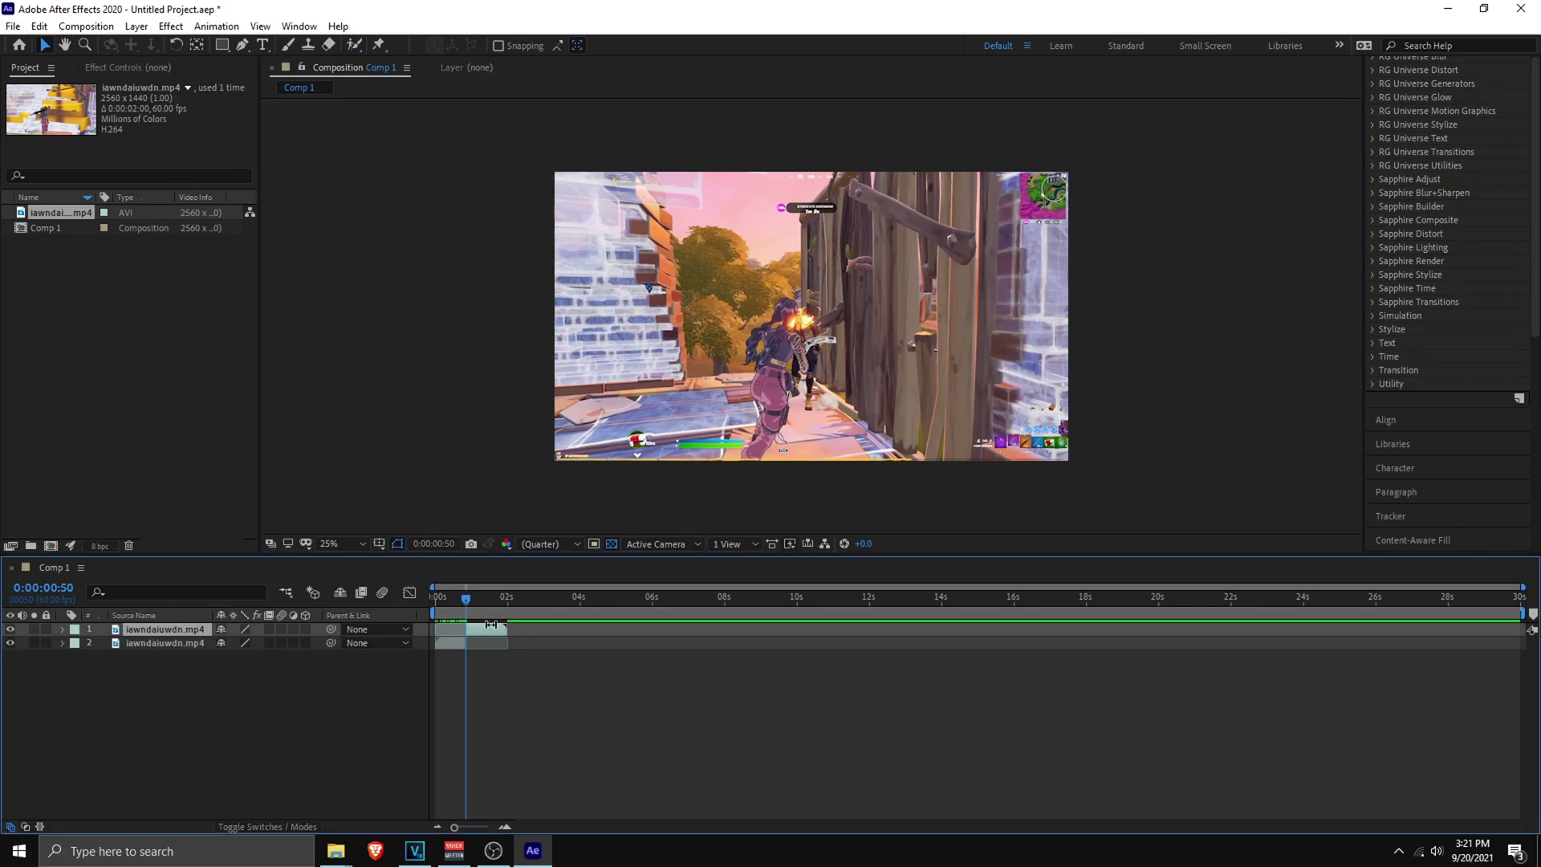
# Step: Delete the upper duplicate layer and select the remaining clip layer near the start
pyautogui.press('Delete')
pyautogui.moveTo(467, 599); pyautogui.dragTo(439, 600)
pyautogui.click(450, 626)
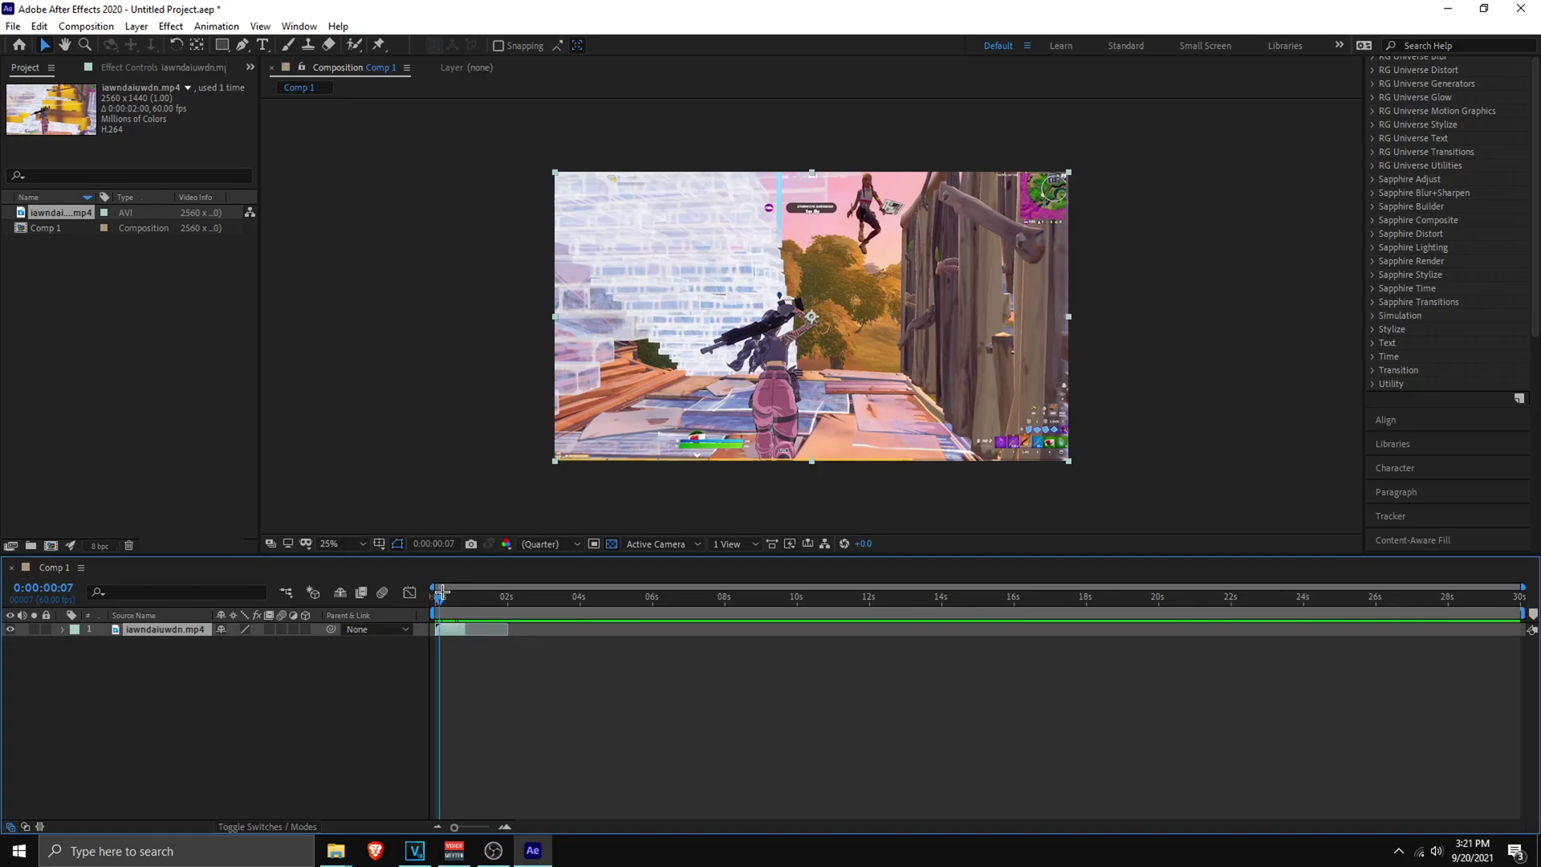
pyautogui.click(353, 44)
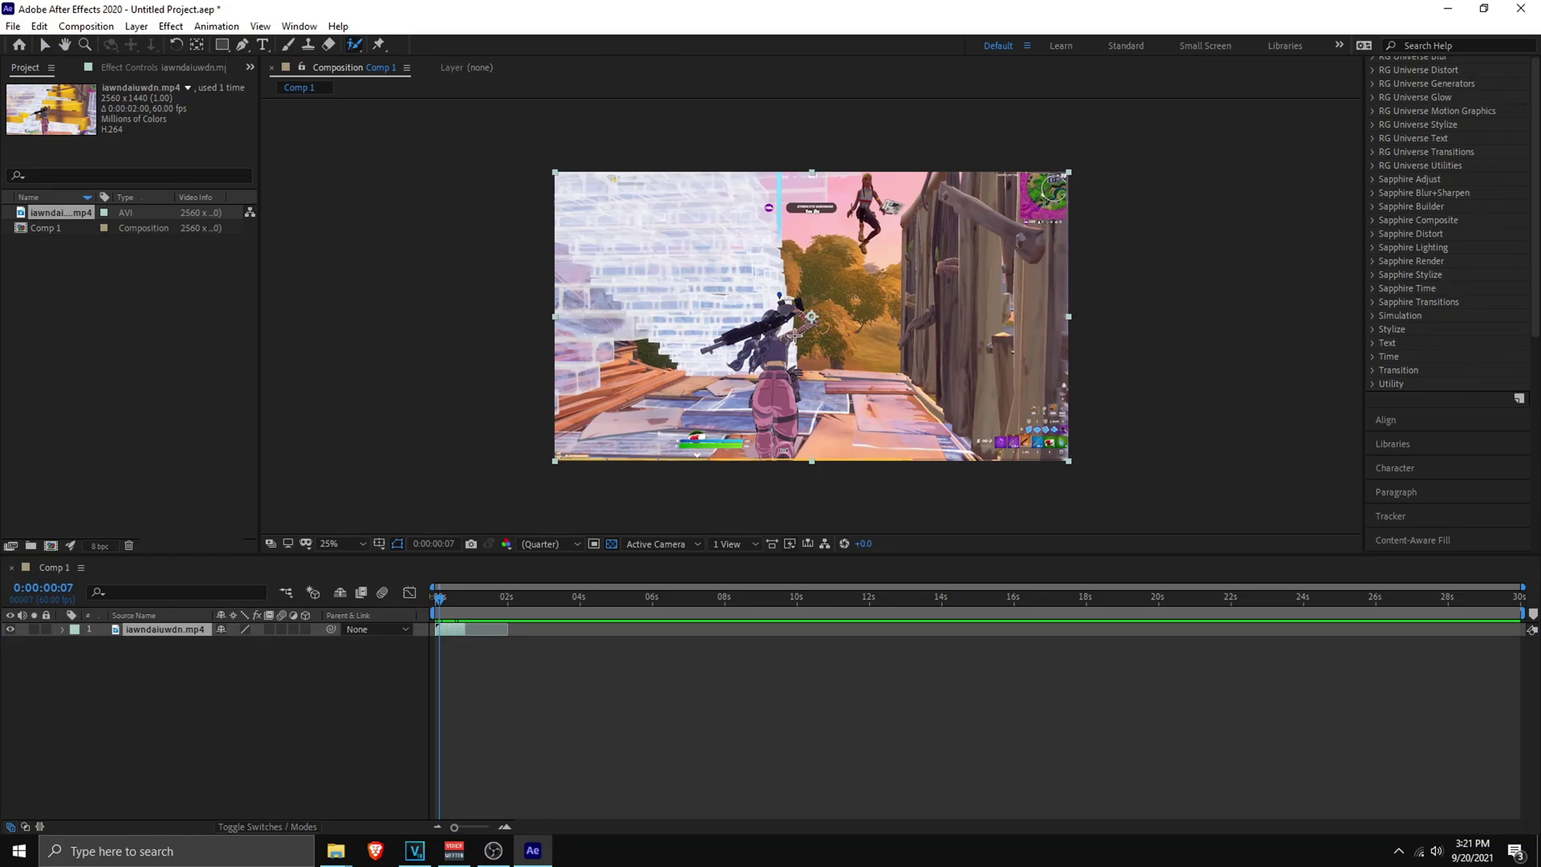
# Step: Open the clip in the Layer panel and paint a Roto Brush selection over the character
pyautogui.doubleClick(791, 337)
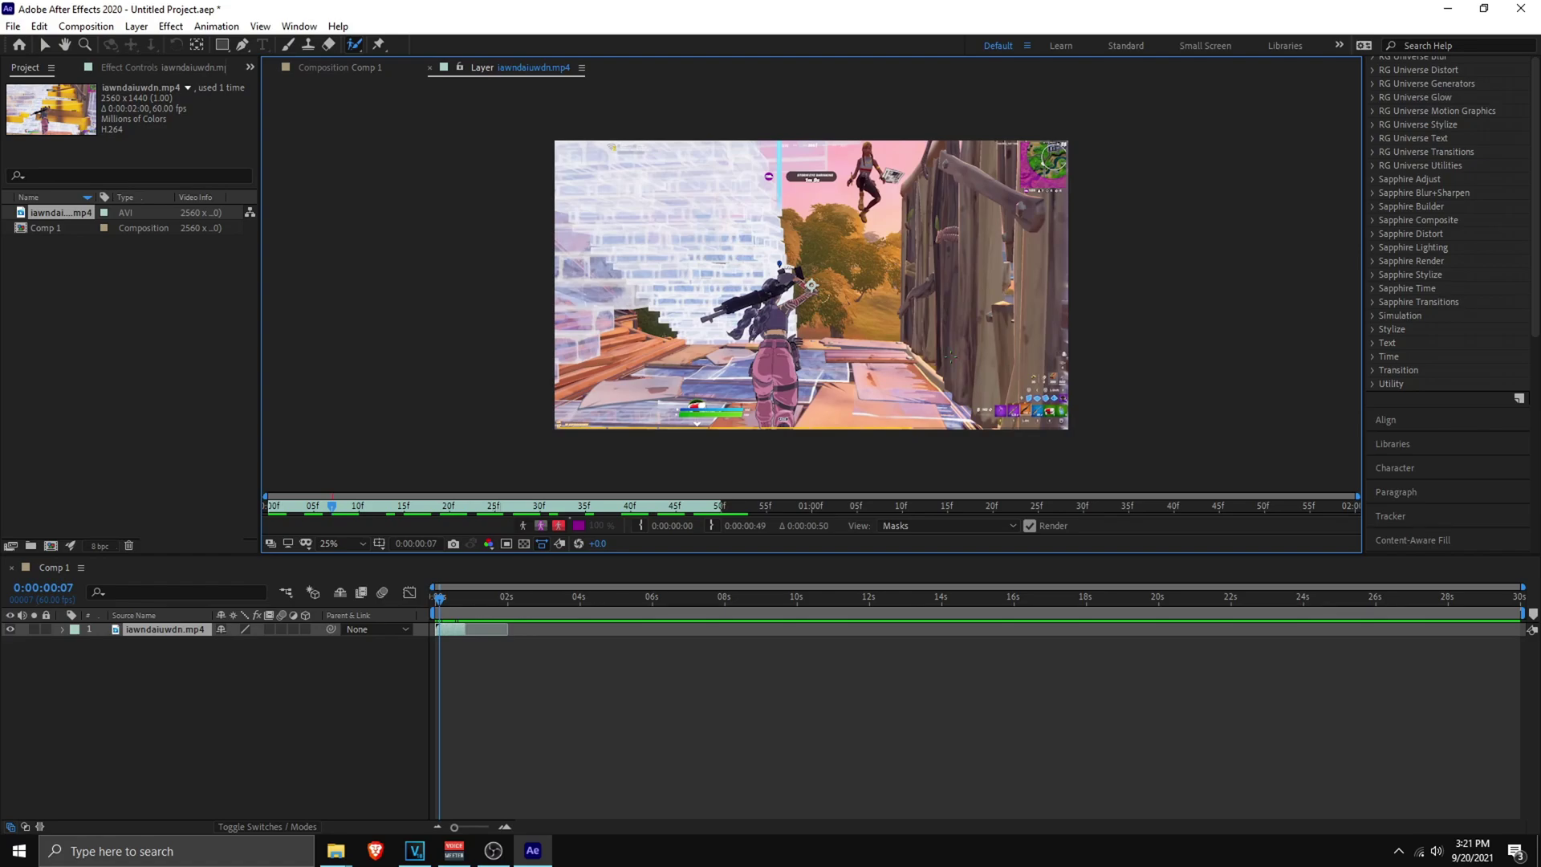
pyautogui.moveTo(734, 411); pyautogui.dragTo(761, 423)
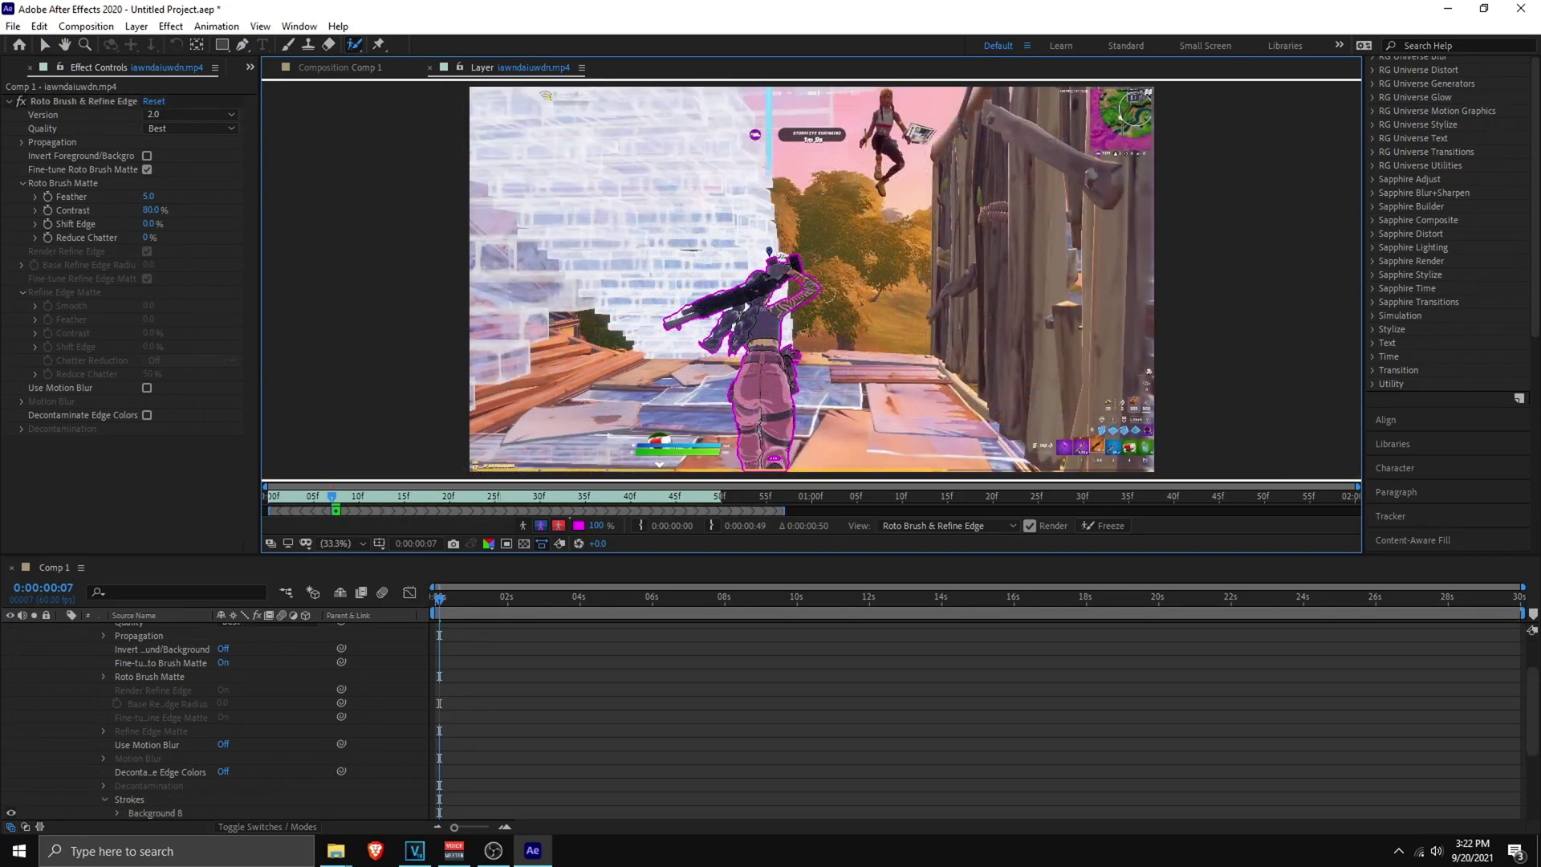
pyautogui.moveTo(1532, 706); pyautogui.dragTo(1532, 670)
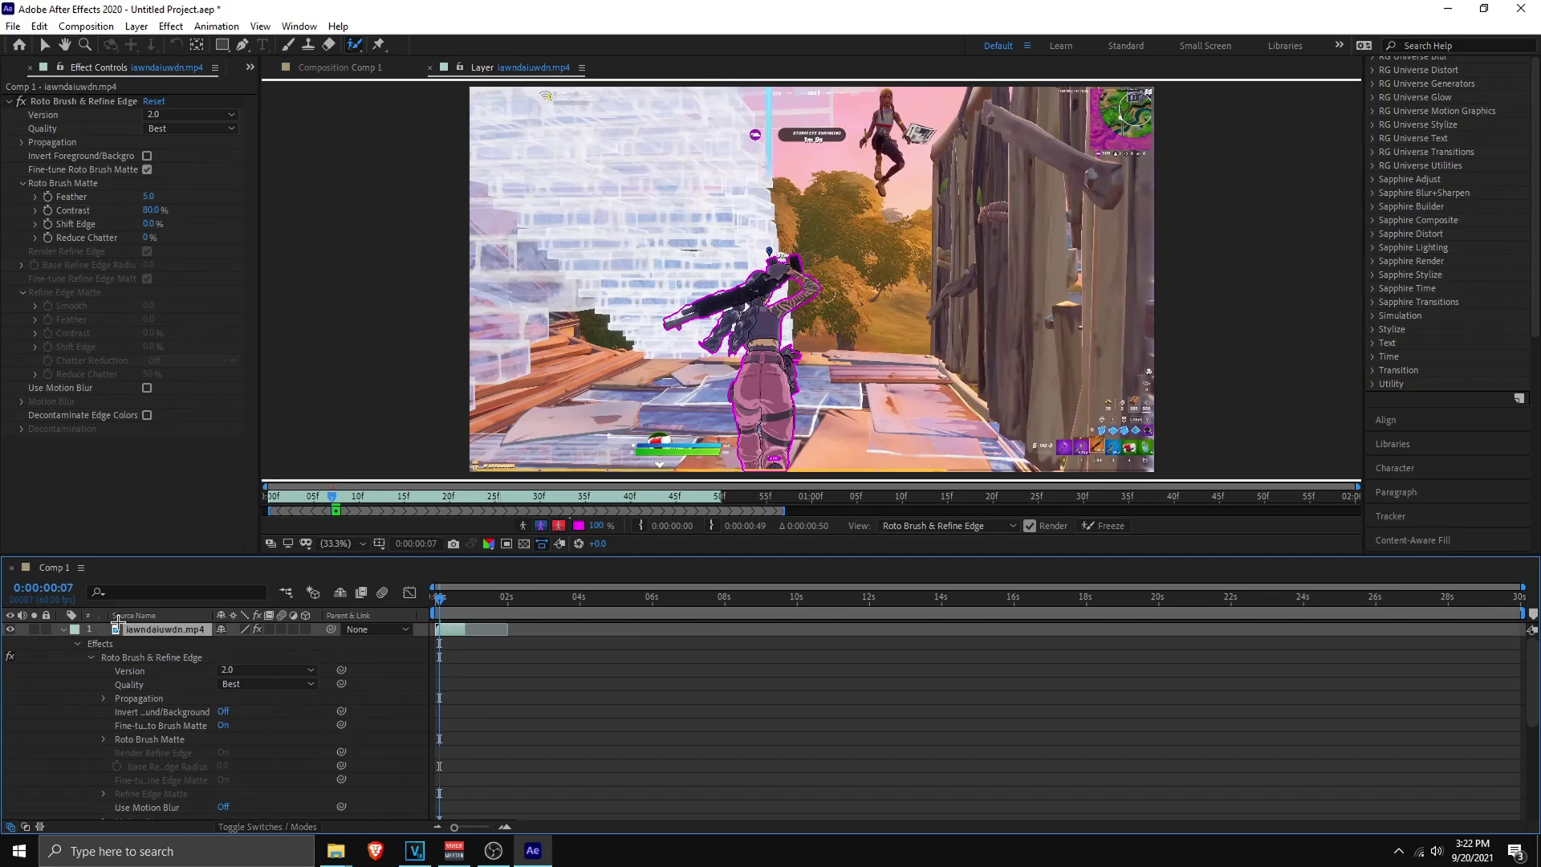
# Step: Propagate the roto outline from the first frame to frame 25 and subtract the gun
pyautogui.click(61, 629)
pyautogui.click(437, 596)
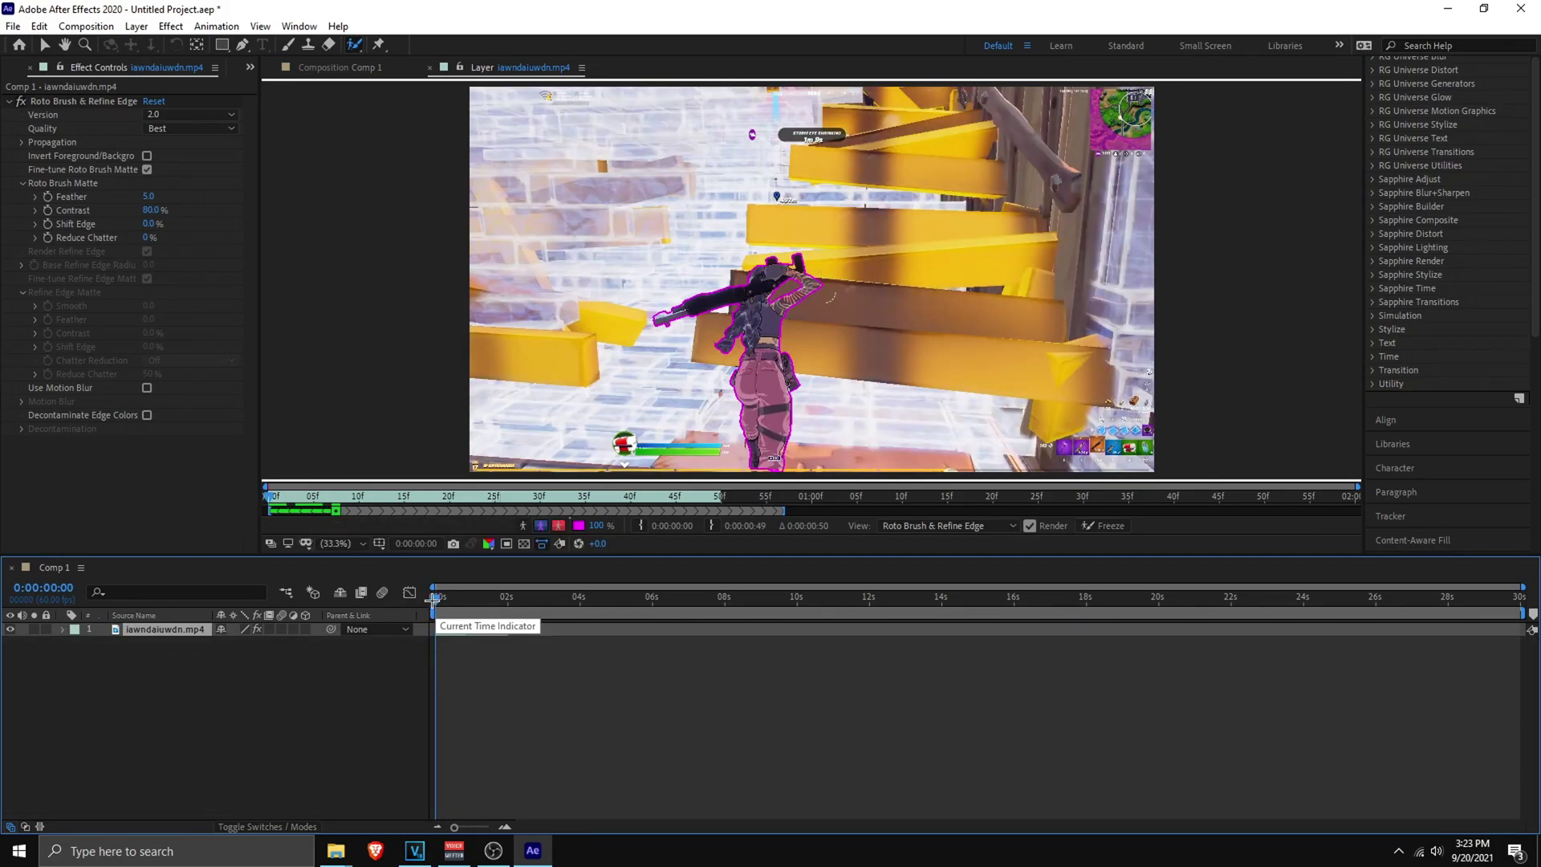
pyautogui.moveTo(433, 596); pyautogui.dragTo(448, 596)
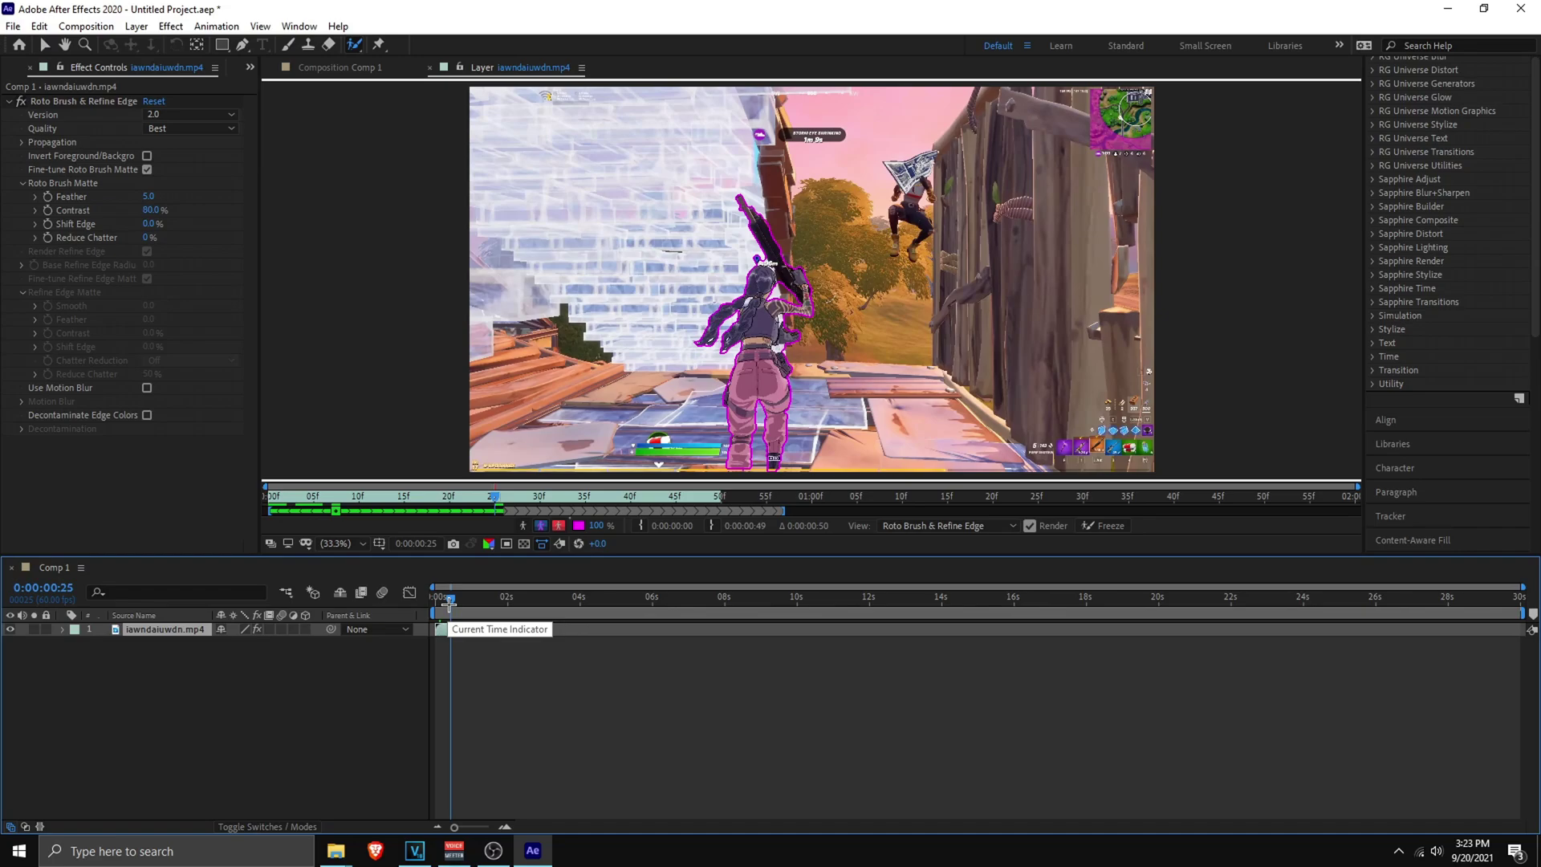
pyautogui.press('pagedown')
pyautogui.press('pagedown')
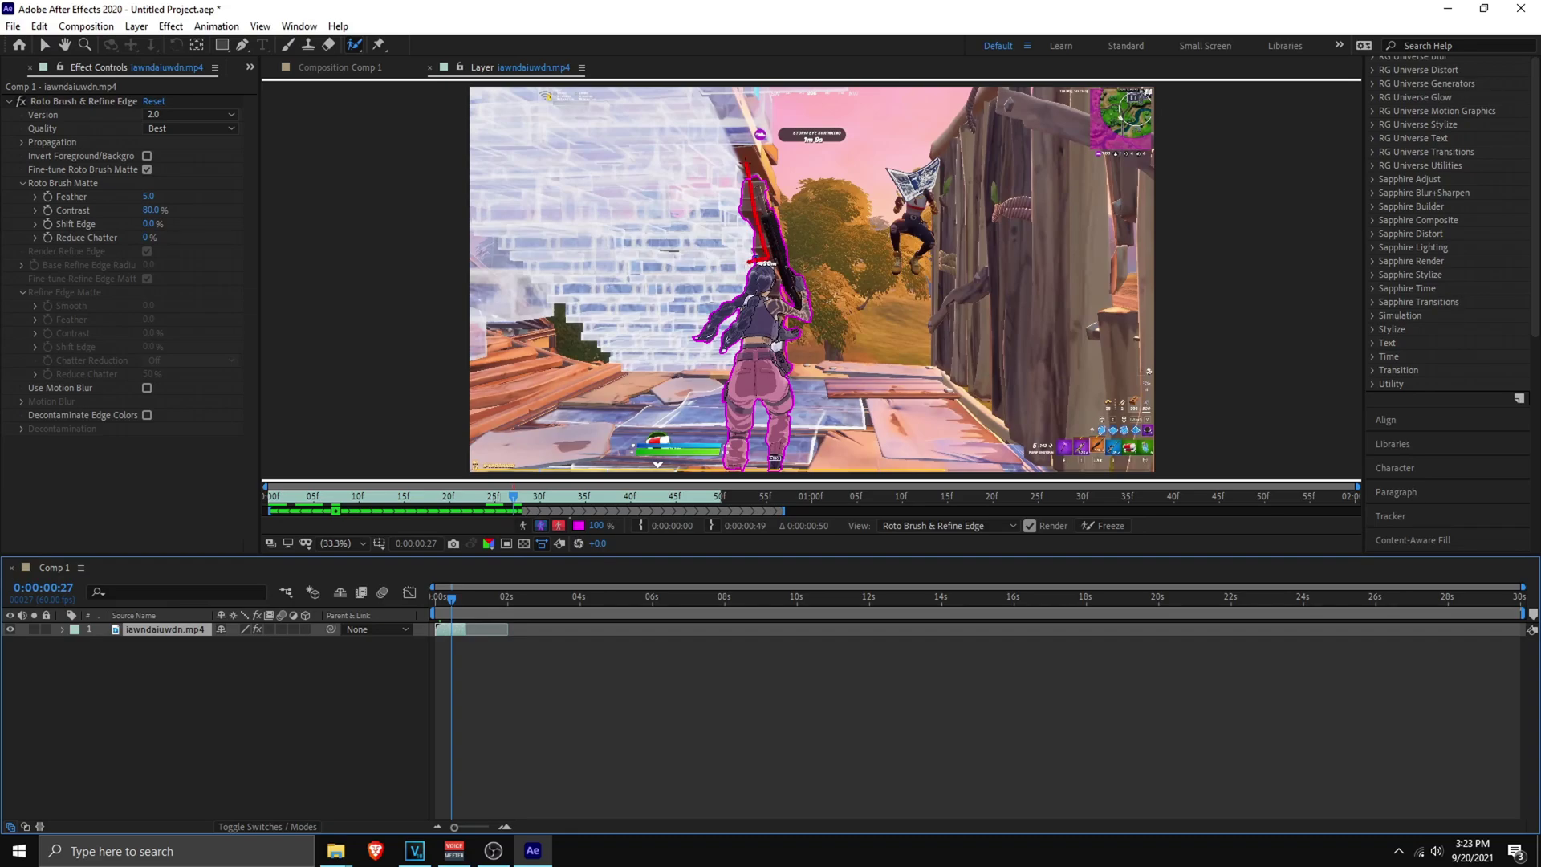
pyautogui.moveTo(739, 176); pyautogui.dragTo(741, 196)
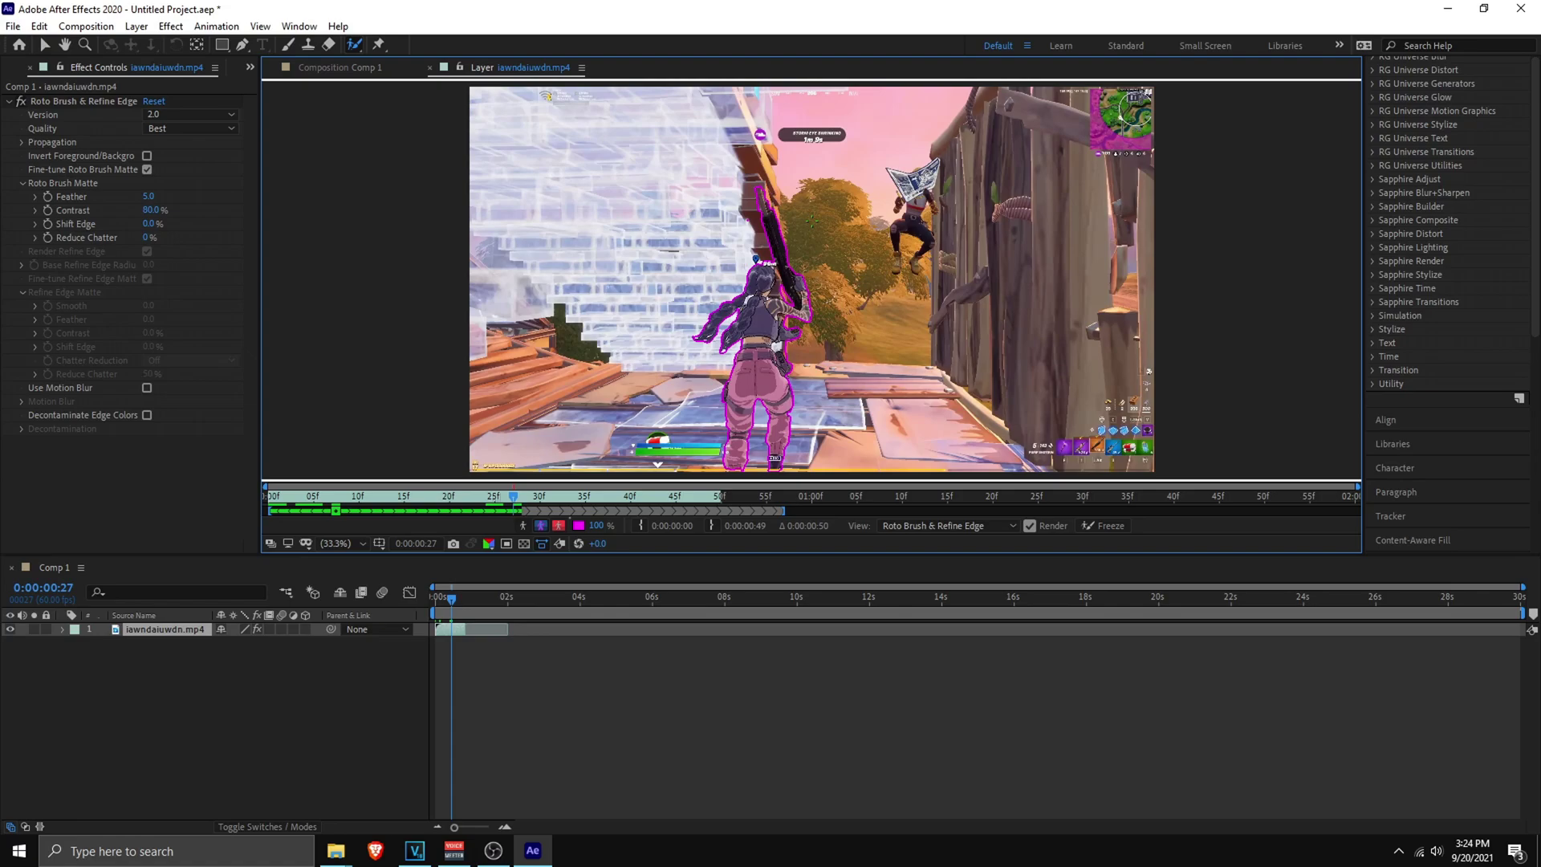
# Step: Step forward frame by frame to extend the roto outline, then step back to check it
pyautogui.press('pagedown')
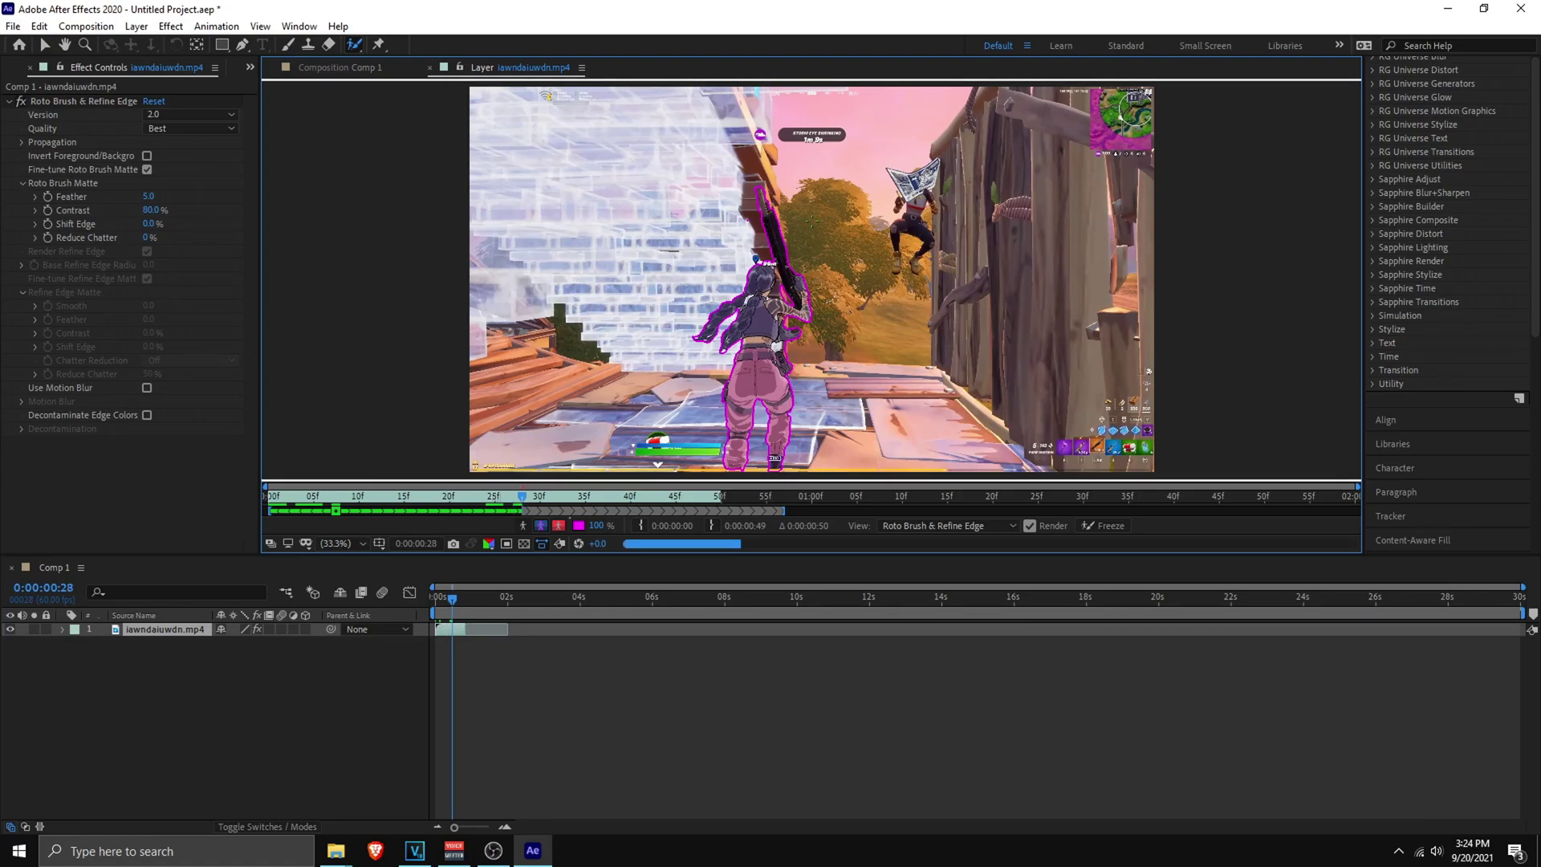
pyautogui.press('pagedown')
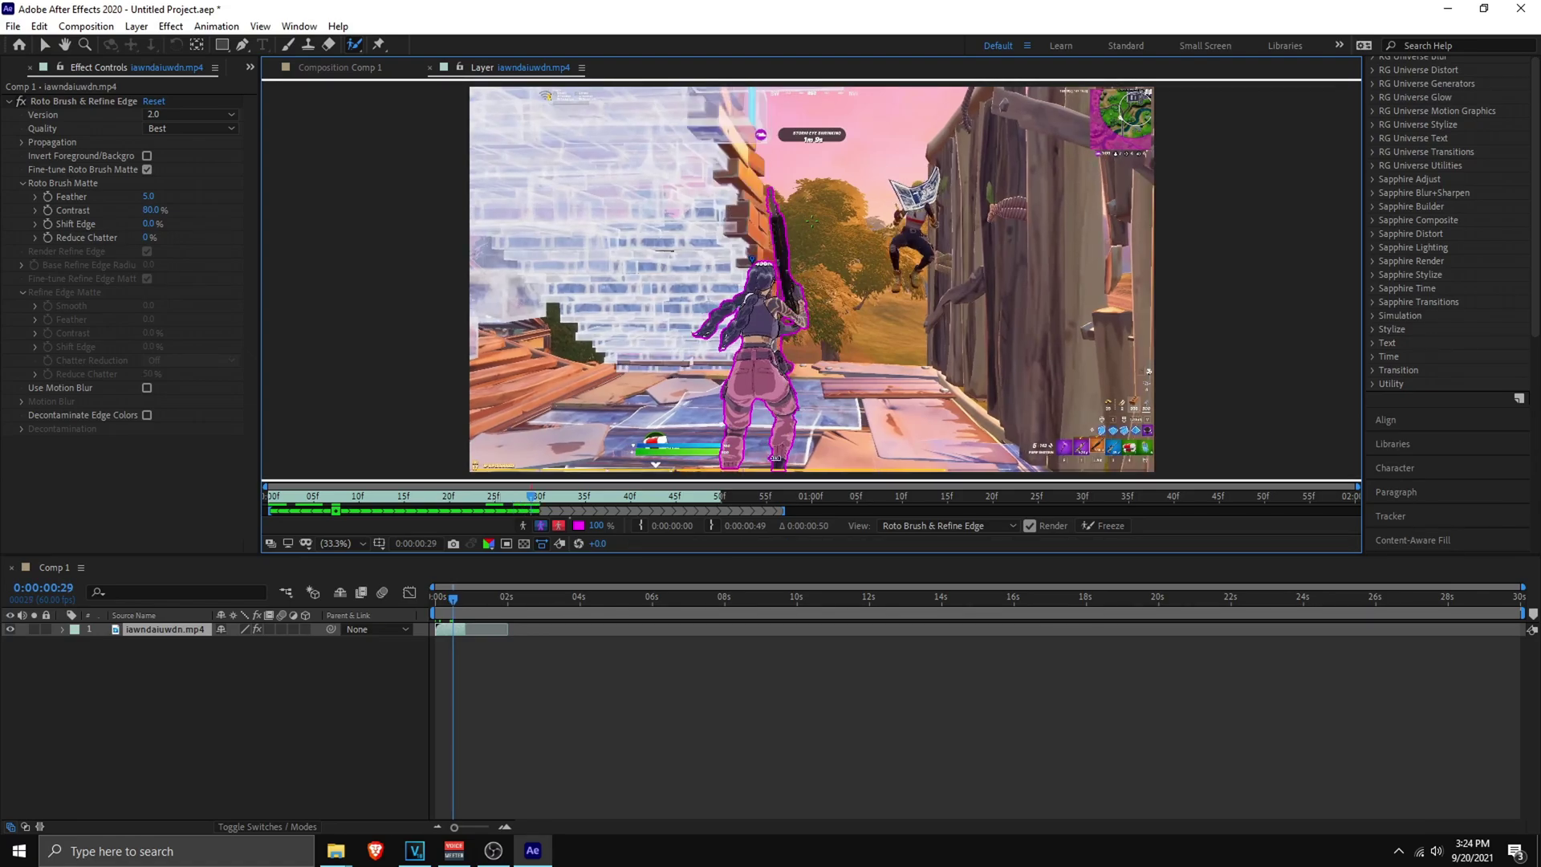
pyautogui.press('pagedown')
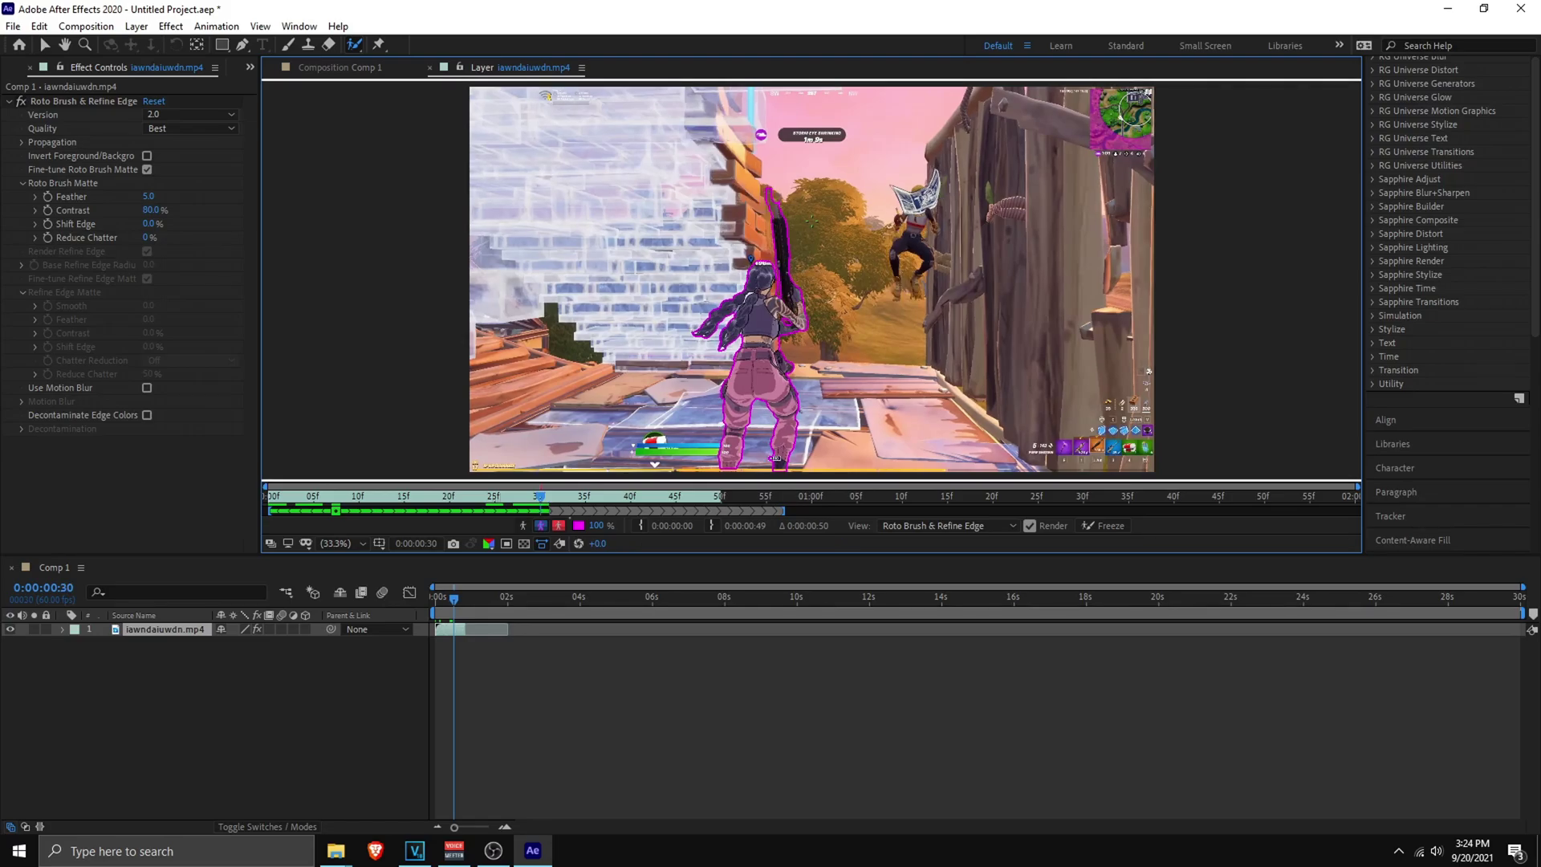
pyautogui.press('pagedown')
pyautogui.press('pagedown')
pyautogui.press('pagedown')
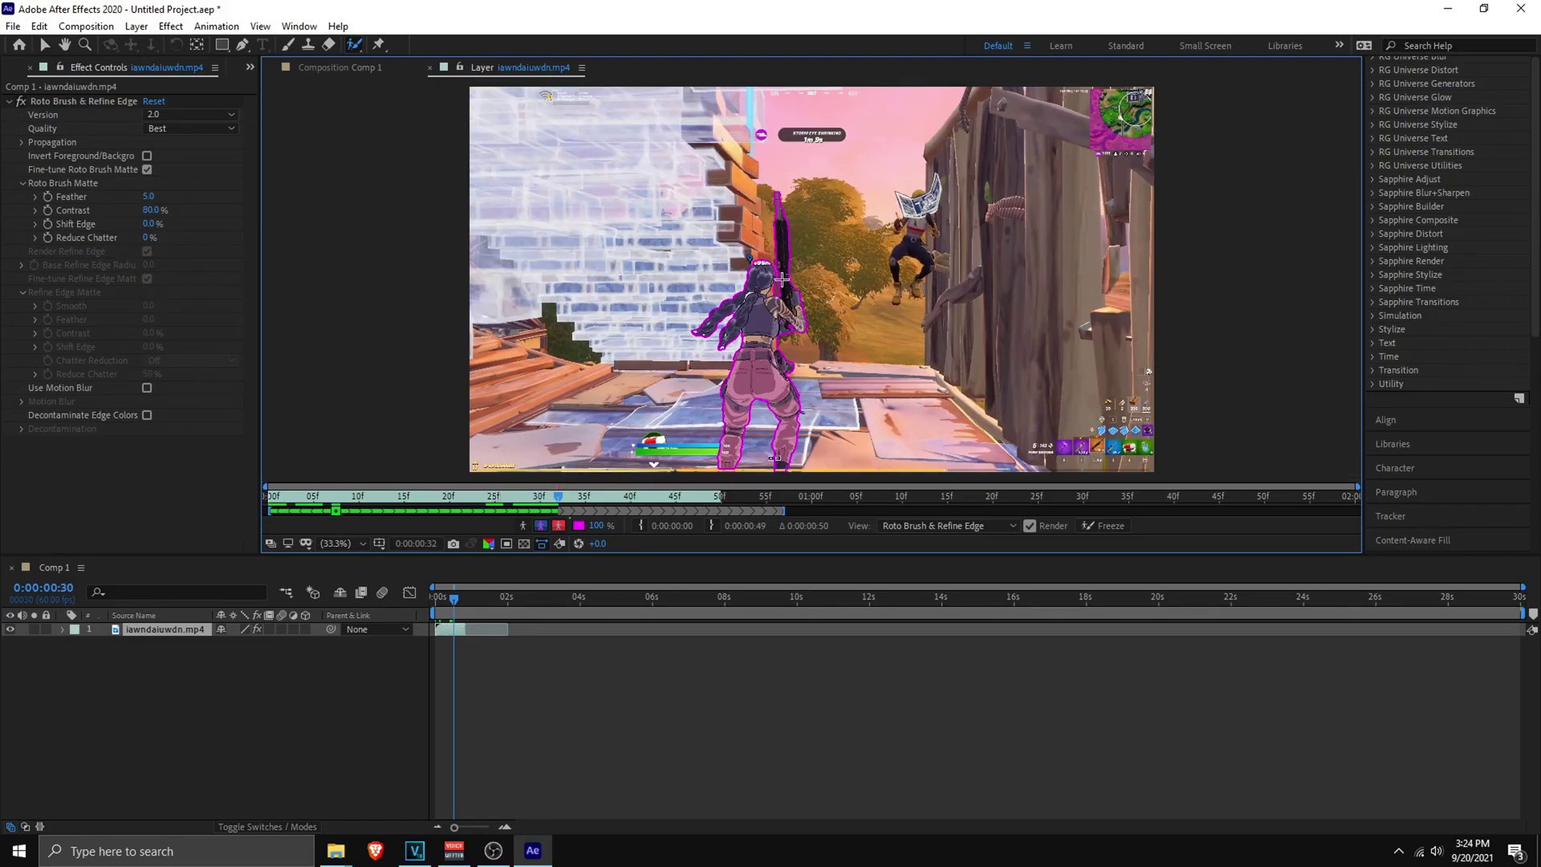
pyautogui.press('pagedown')
pyautogui.press('pagedown')
pyautogui.press('pagedown')
pyautogui.press('pagedown')
pyautogui.press('pagedown')
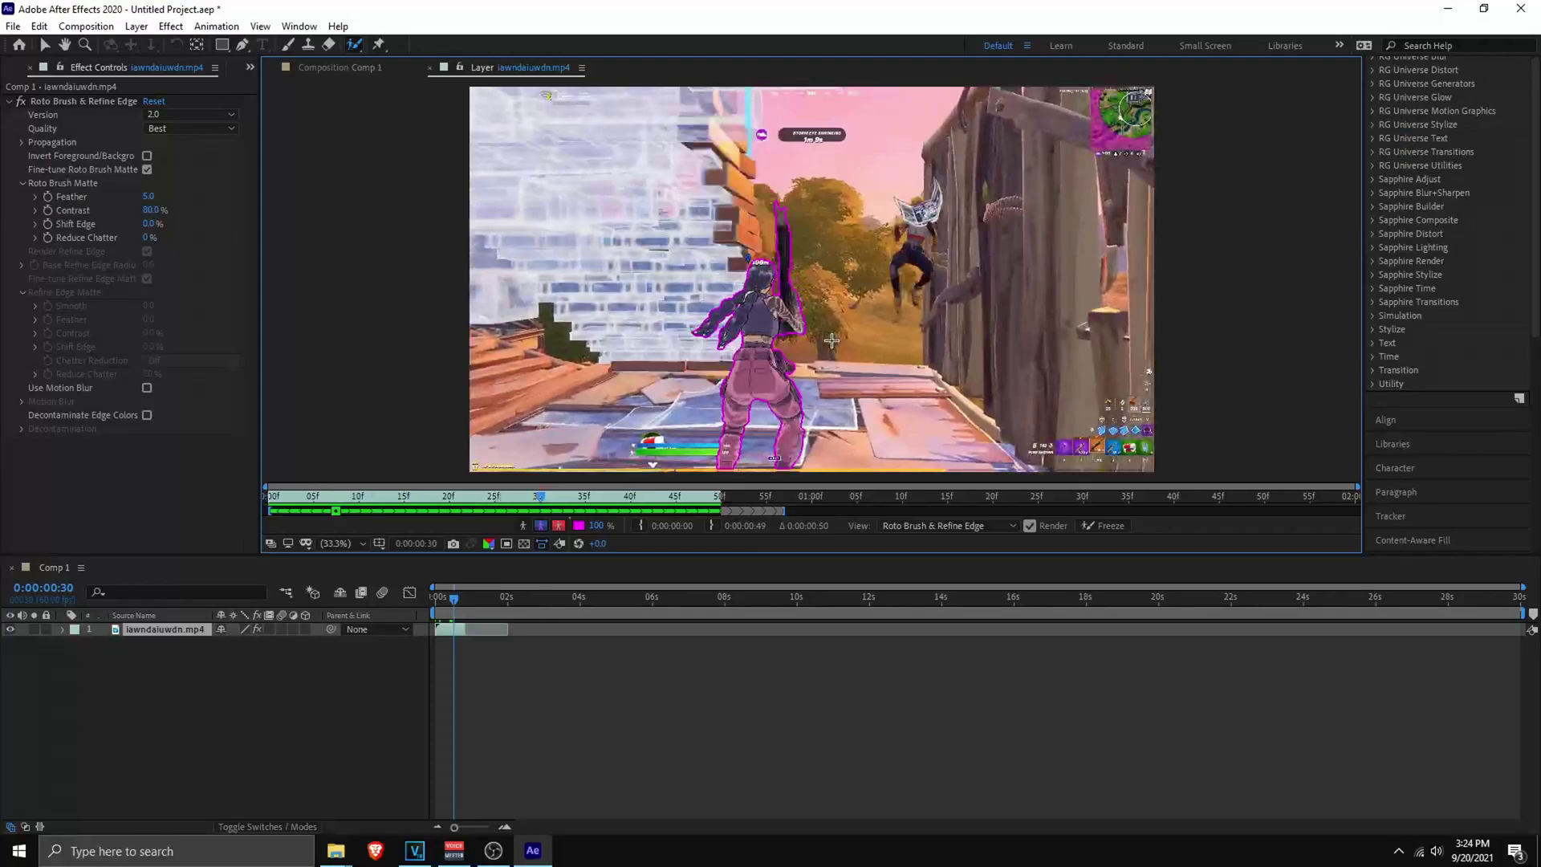
pyautogui.press('pageup')
pyautogui.press('pageup')
pyautogui.press('pageup')
pyautogui.press('pageup')
pyautogui.press('pageup')
pyautogui.press('pageup')
pyautogui.press('pageup')
pyautogui.press('pageup')
pyautogui.press('pageup')
pyautogui.press('pageup')
pyautogui.press('pageup')
pyautogui.press('pageup')
pyautogui.press('pageup')
pyautogui.press('pageup')
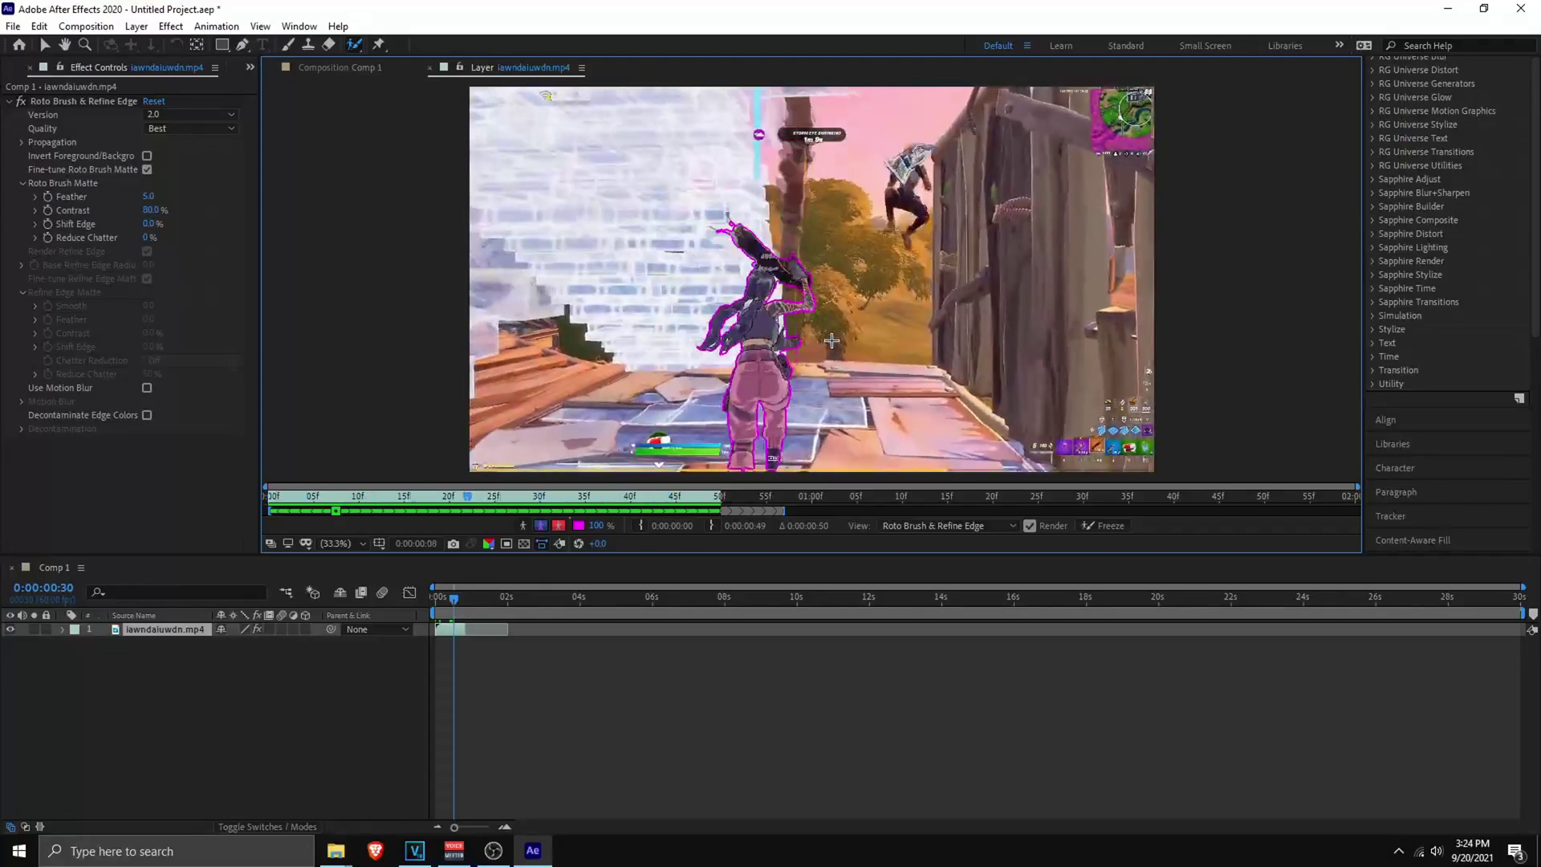
pyautogui.press('pageup')
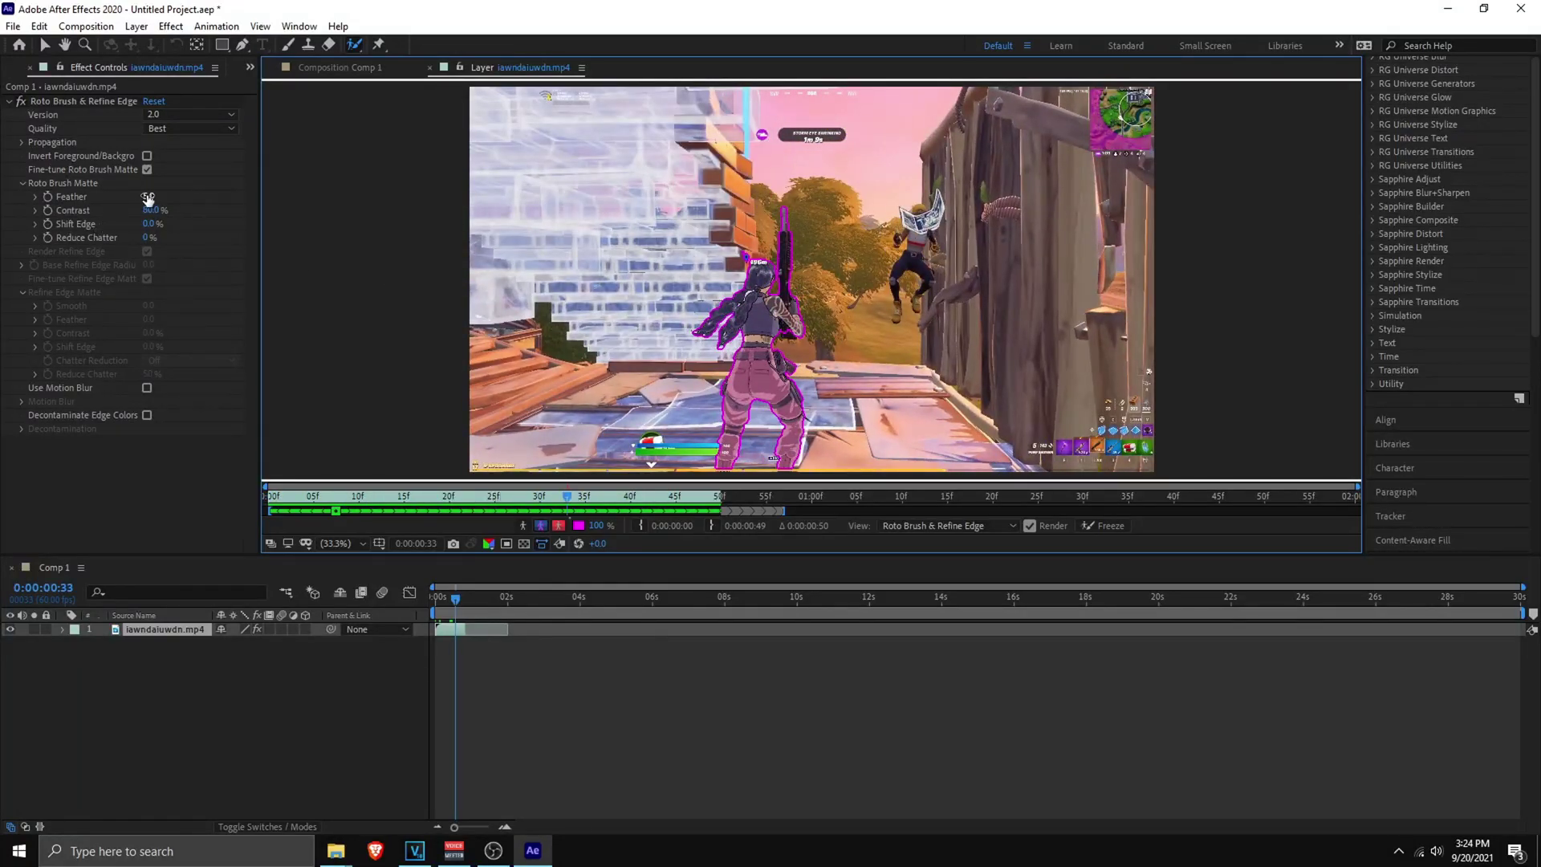
# Step: Set the roto matte's Feather to 13.5 and Reduce Chatter to 34%
pyautogui.moveTo(155, 195); pyautogui.dragTo(216, 194)
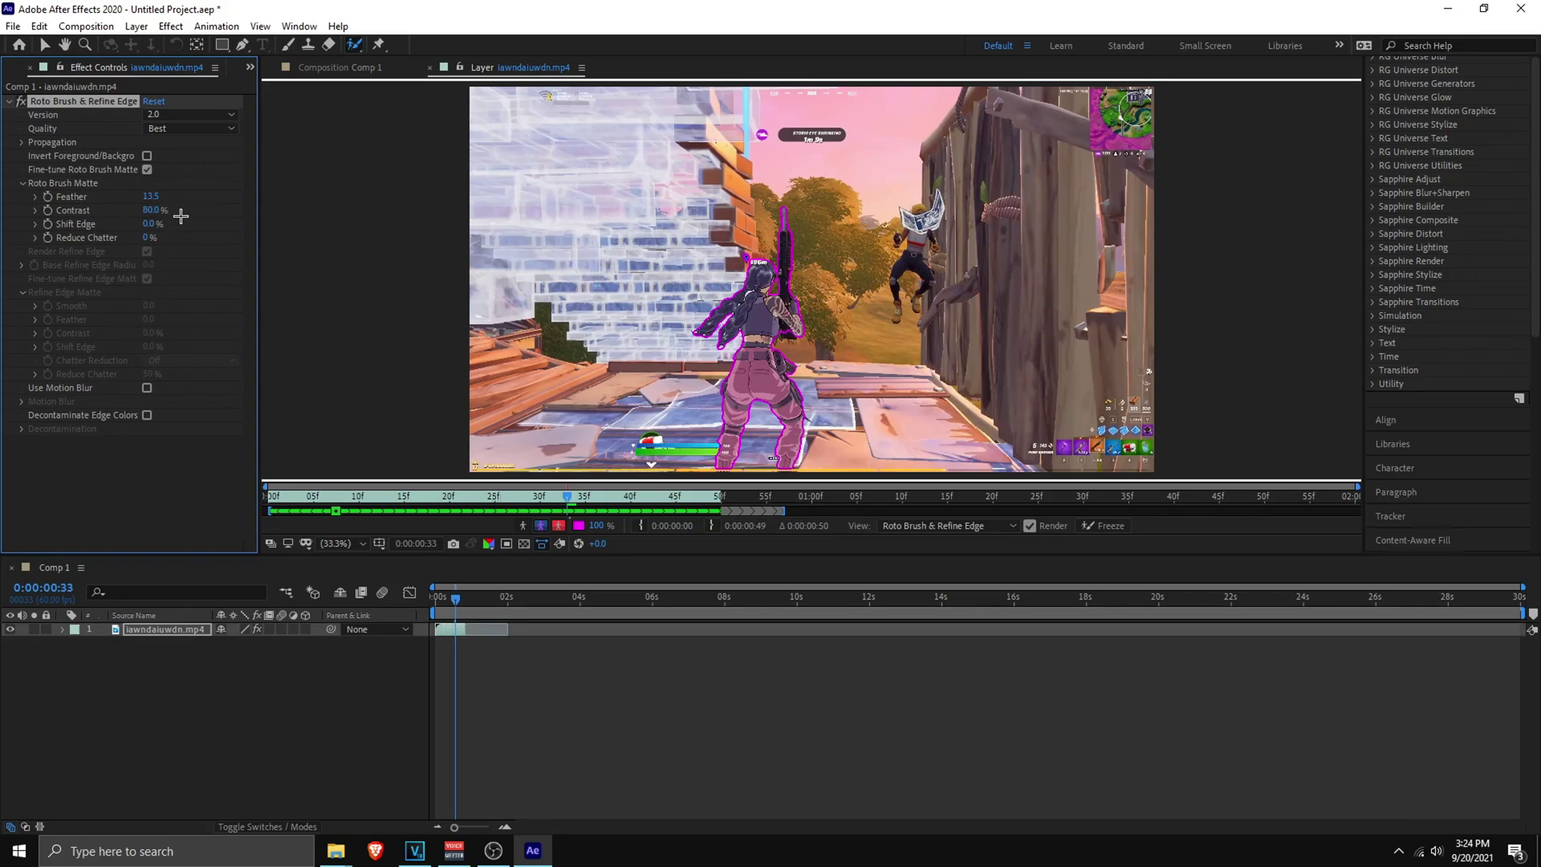
pyautogui.moveTo(157, 238); pyautogui.dragTo(167, 235)
pyautogui.click(452, 598)
pyautogui.moveTo(451, 598); pyautogui.dragTo(440, 597)
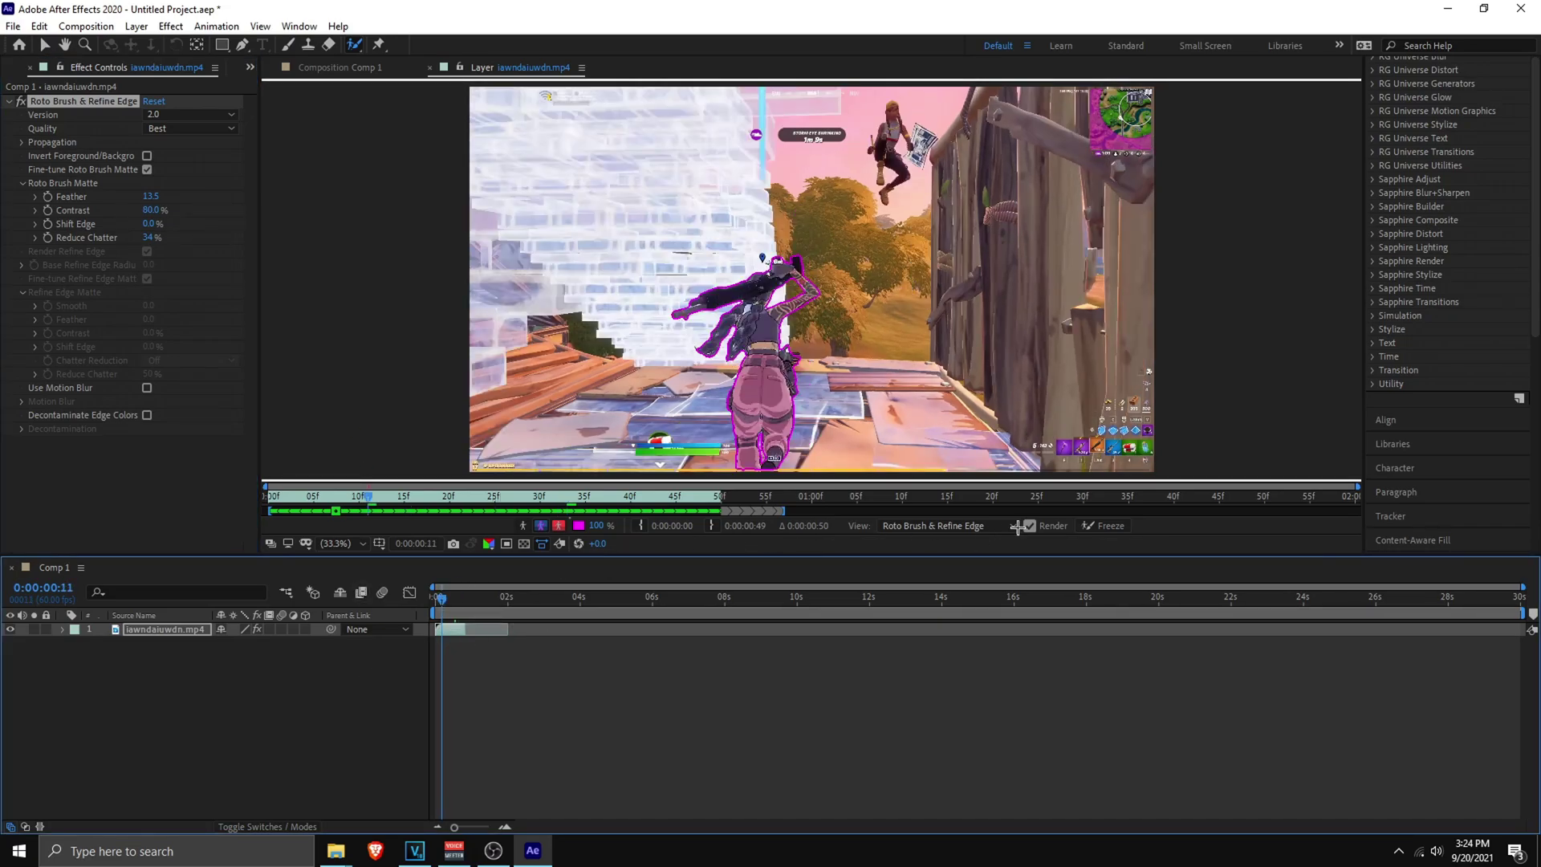
# Step: Freeze the roto outline and preview the frozen result at frame 23
pyautogui.click(1108, 524)
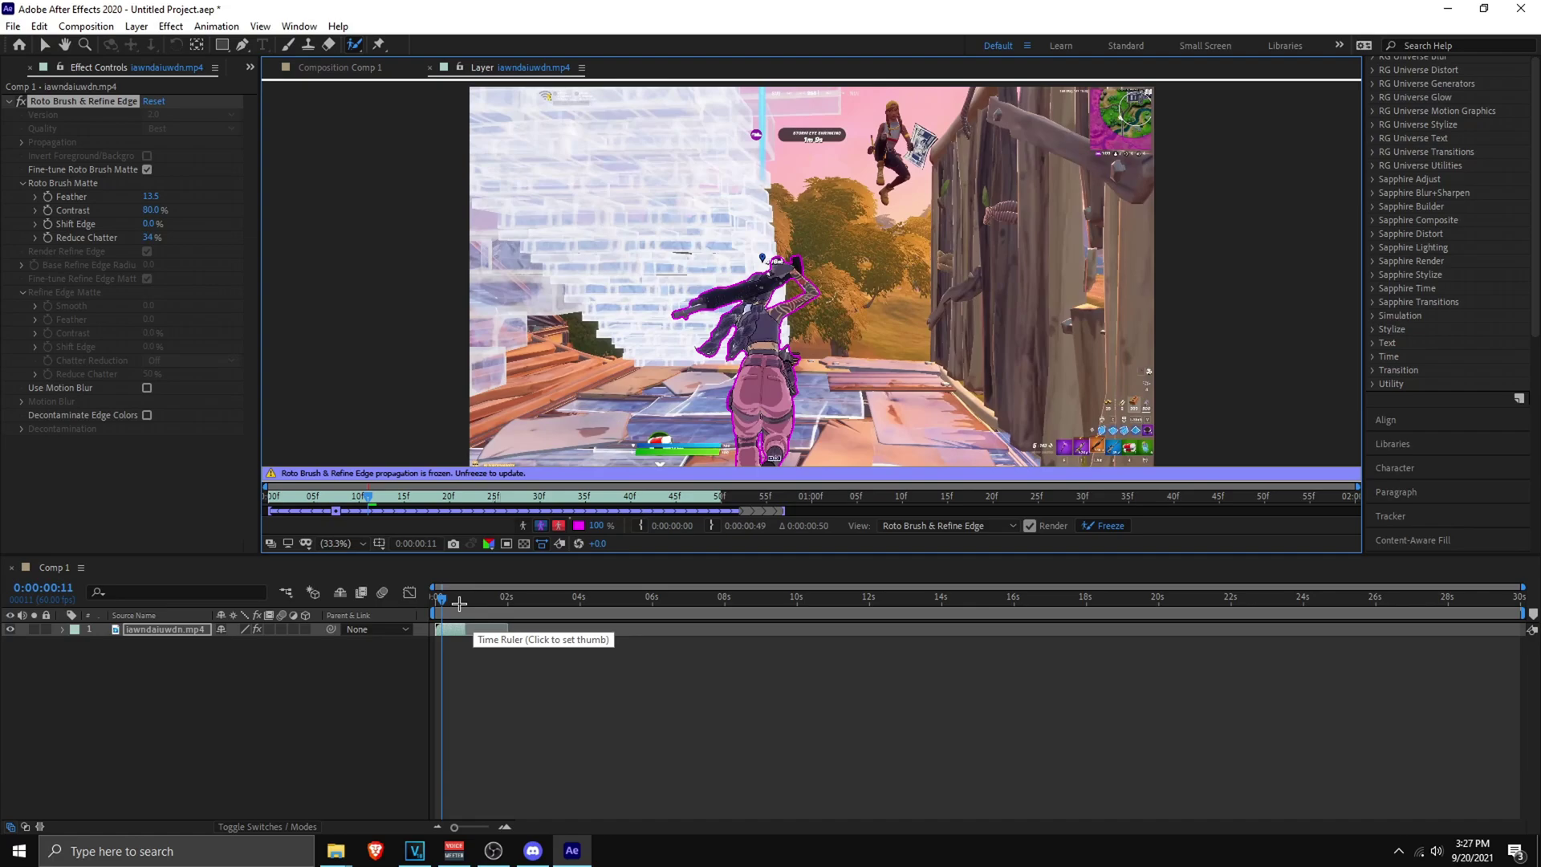
pyautogui.moveTo(442, 598); pyautogui.dragTo(447, 598)
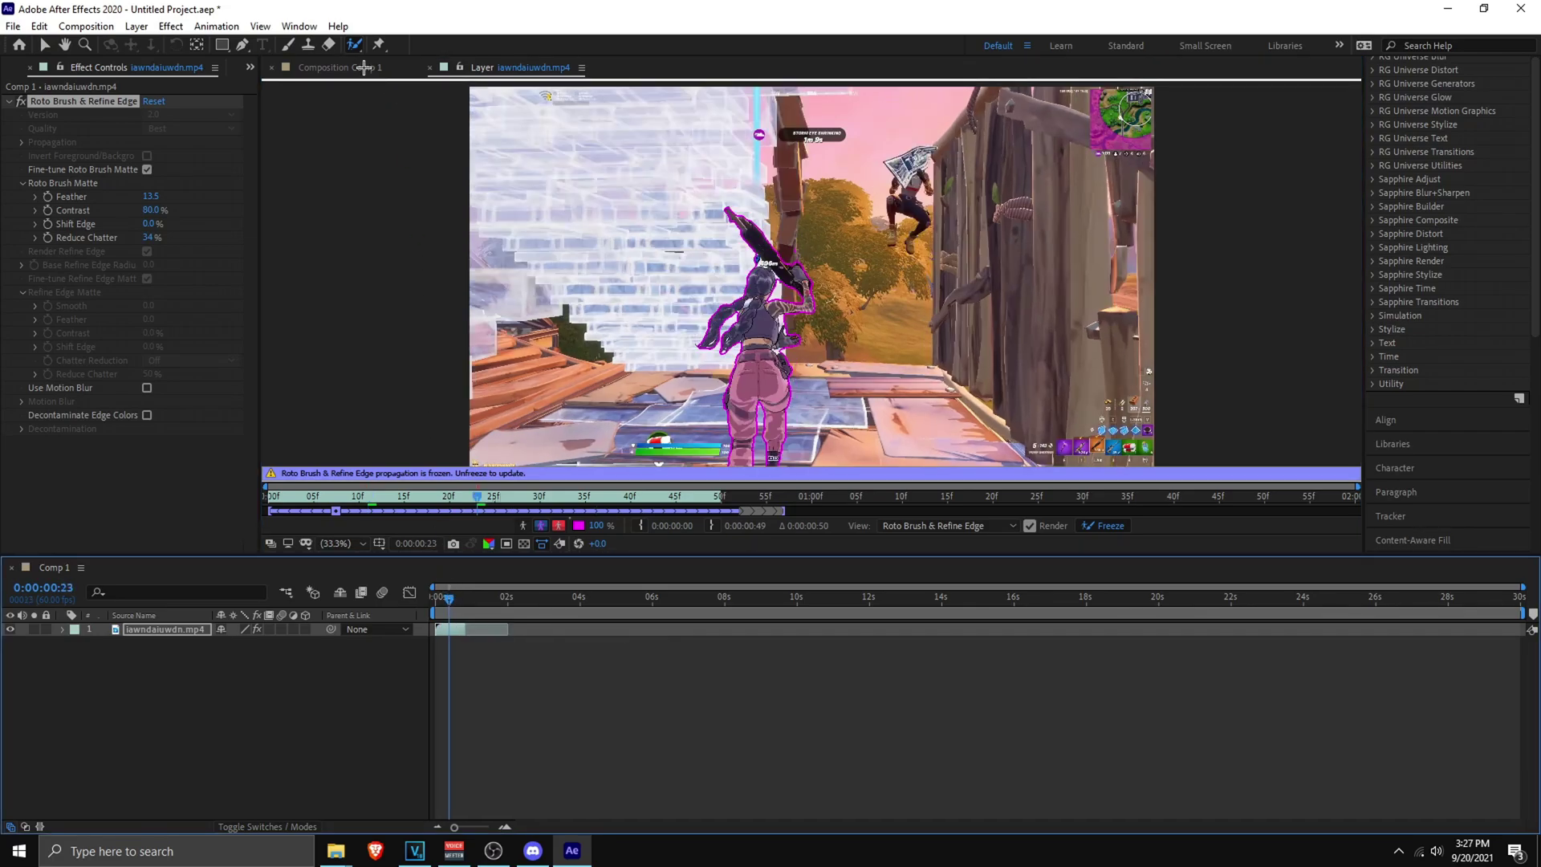
pyautogui.click(362, 67)
# Step: Zoom the timeline to individual frames and end Comp 1's work area at frame 50
pyautogui.moveTo(450, 598)
pyautogui.mouseDown()
pyautogui.moveTo(434, 598)
pyautogui.moveTo(457, 598)
pyautogui.mouseUp()
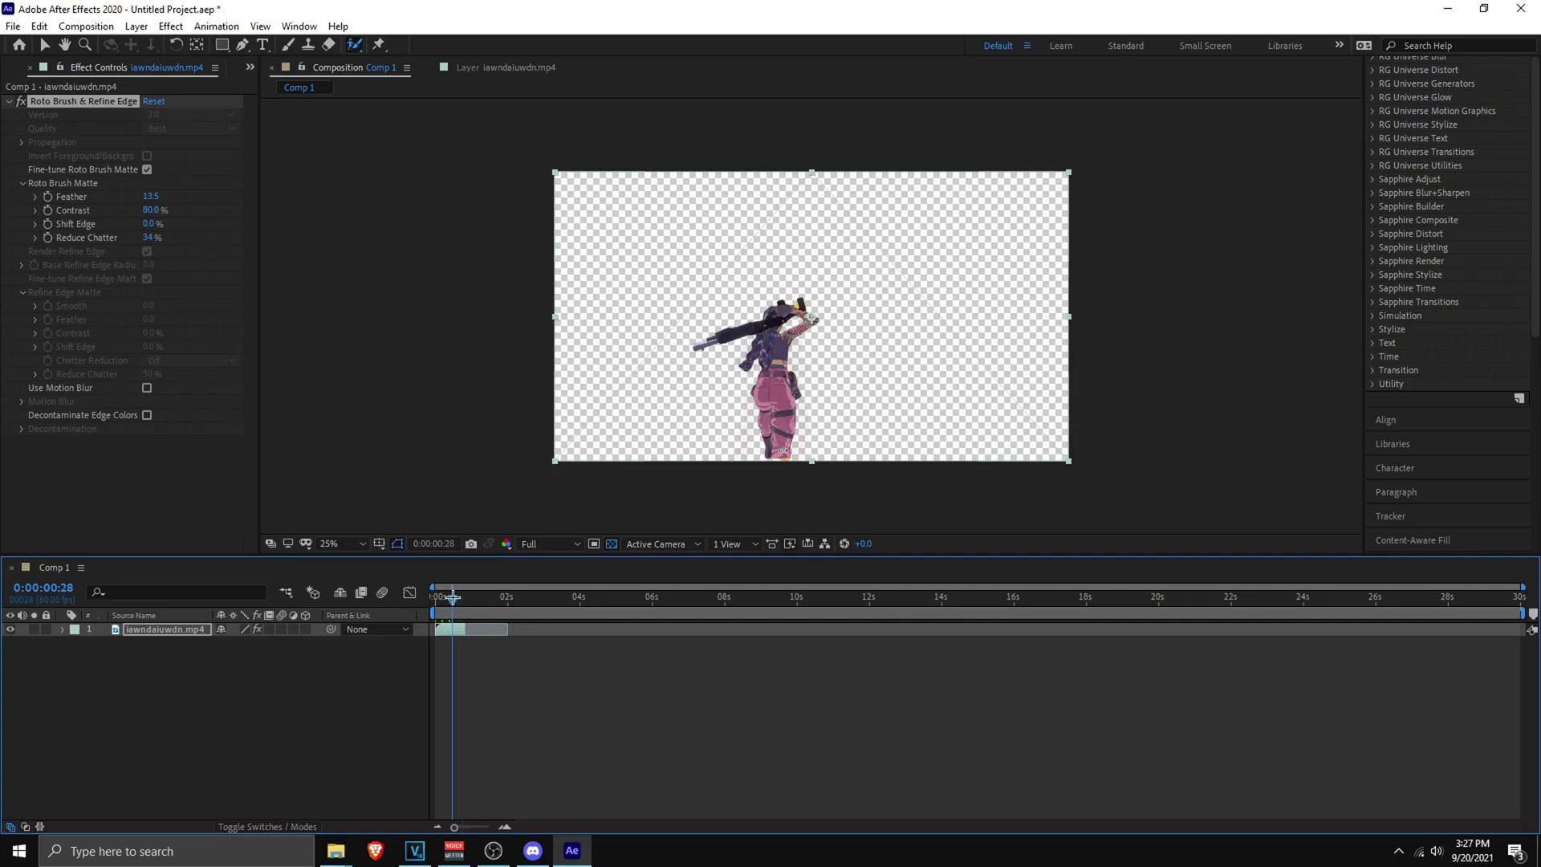
pyautogui.moveTo(454, 827)
pyautogui.mouseDown()
pyautogui.moveTo(474, 827)
pyautogui.moveTo(430, 827)
pyautogui.mouseUp()
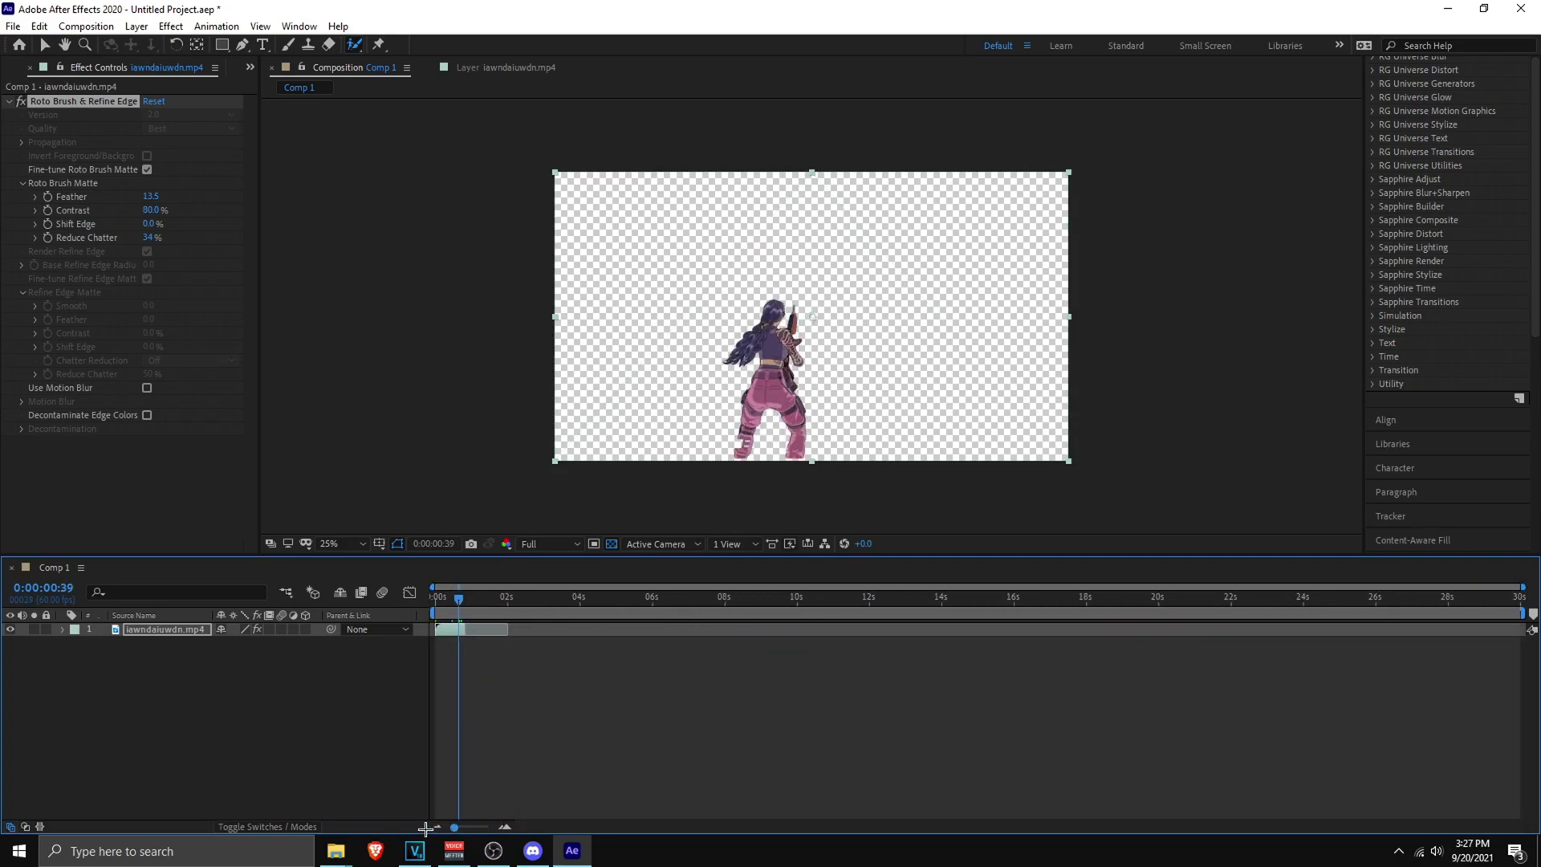
pyautogui.moveTo(1522, 613); pyautogui.dragTo(468, 611)
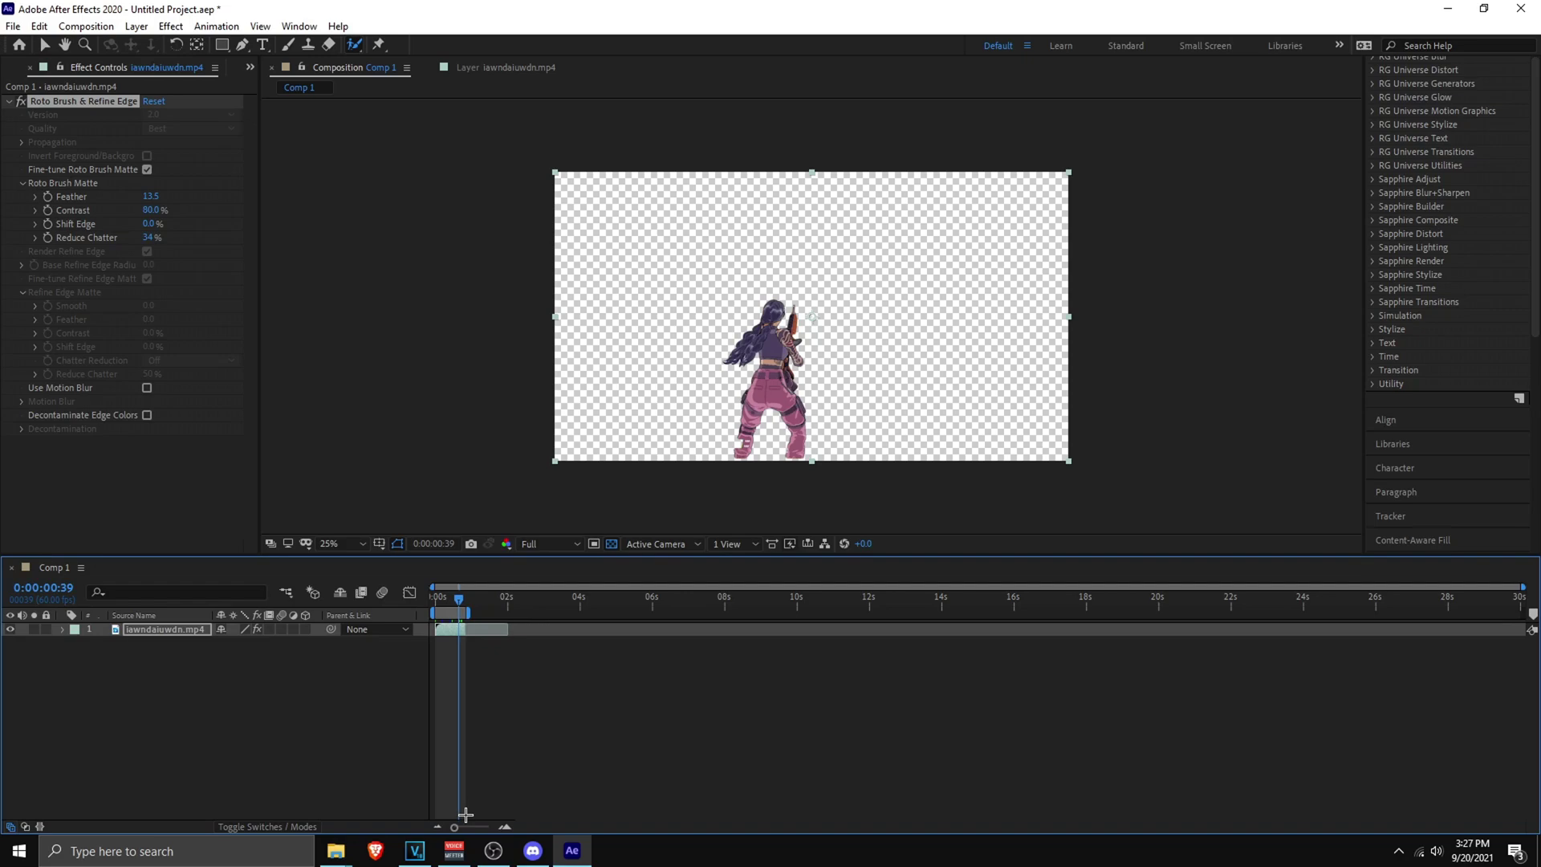
pyautogui.moveTo(456, 827); pyautogui.dragTo(486, 826)
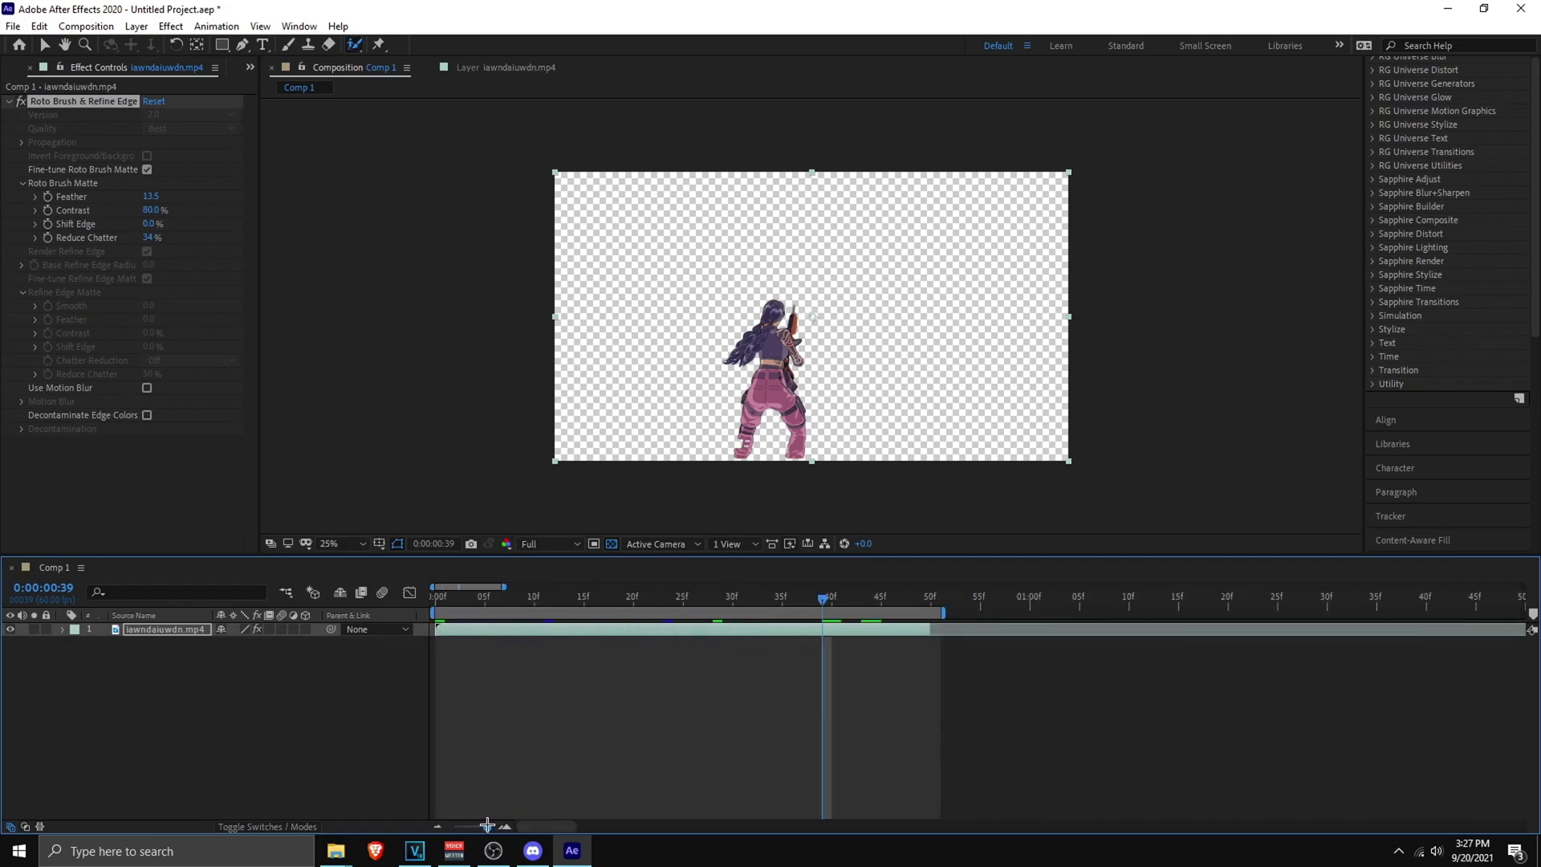
pyautogui.moveTo(945, 613); pyautogui.dragTo(934, 614)
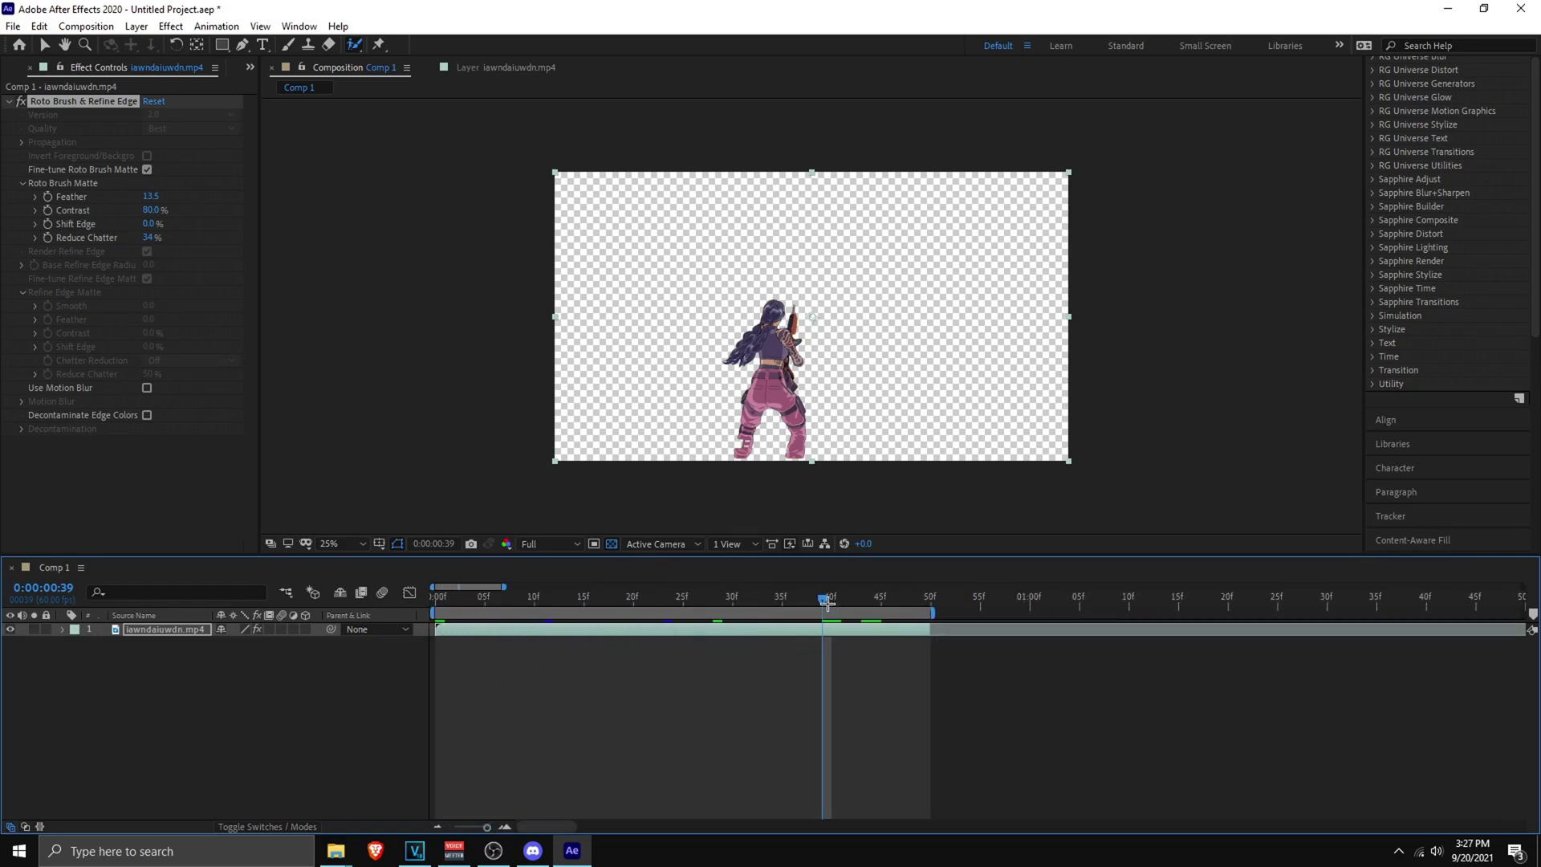
pyautogui.moveTo(824, 600)
pyautogui.mouseDown()
pyautogui.moveTo(1197, 613)
pyautogui.moveTo(883, 602)
pyautogui.moveTo(929, 604)
pyautogui.moveTo(472, 616)
pyautogui.moveTo(760, 633)
pyautogui.mouseUp()
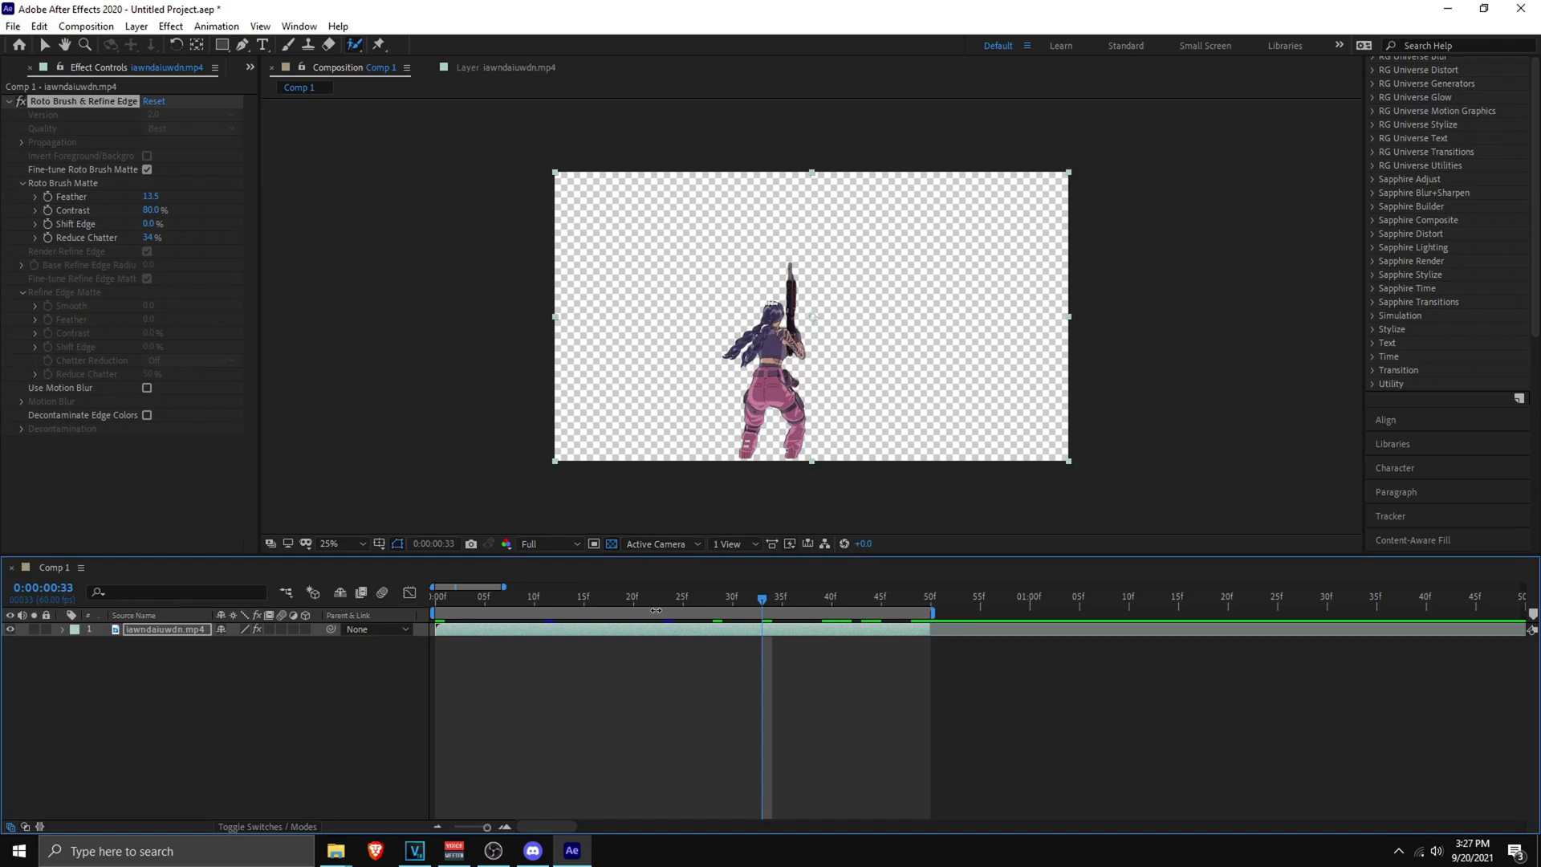
pyautogui.click(78, 20)
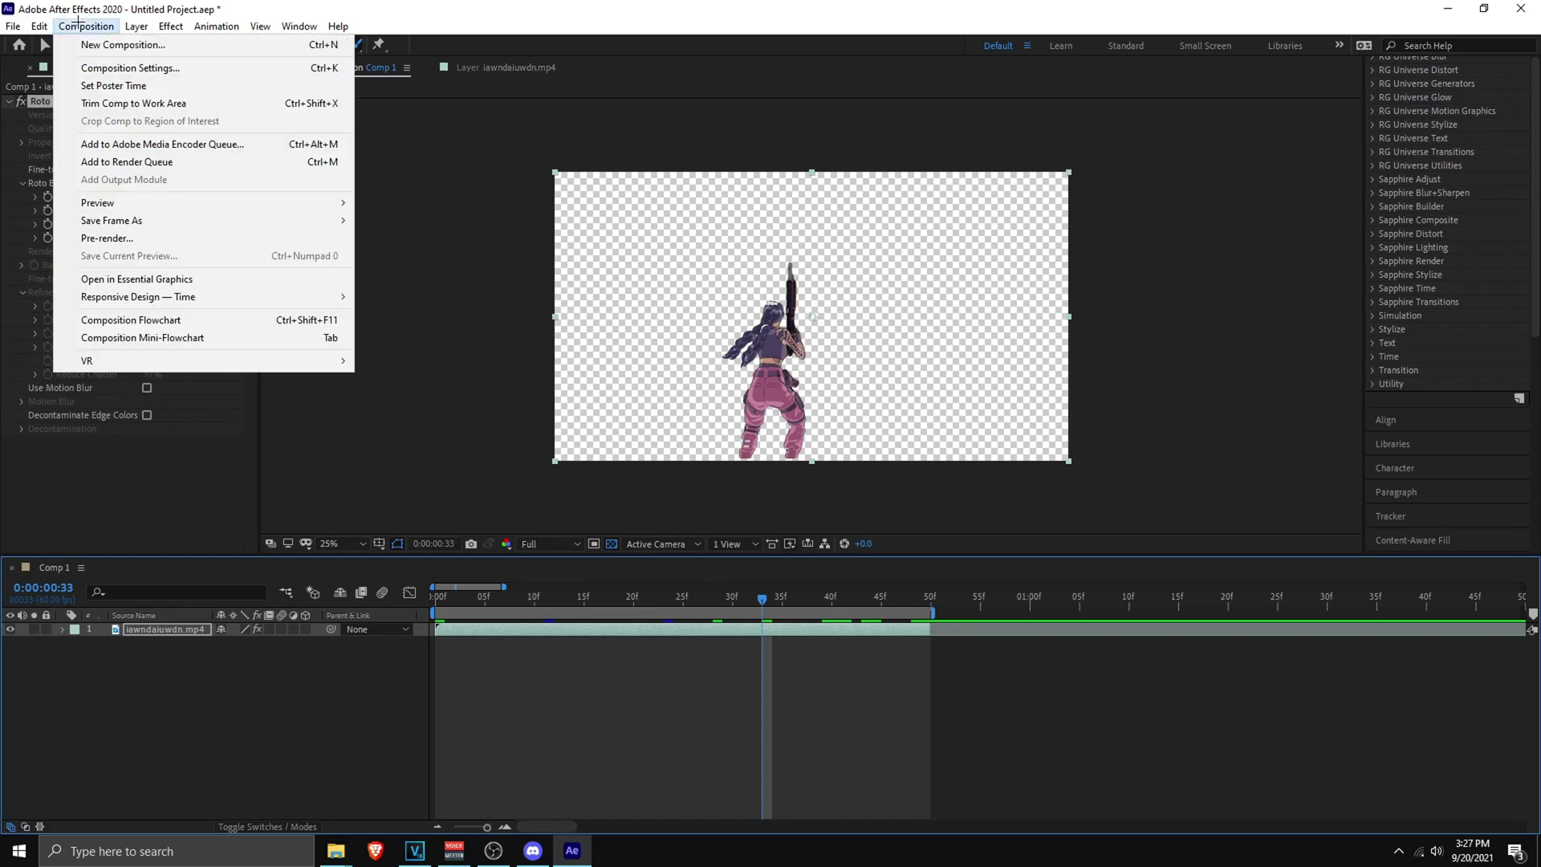
# Step: Add Comp 1 to the Render Queue and leave its render settings unchanged
pyautogui.click(124, 161)
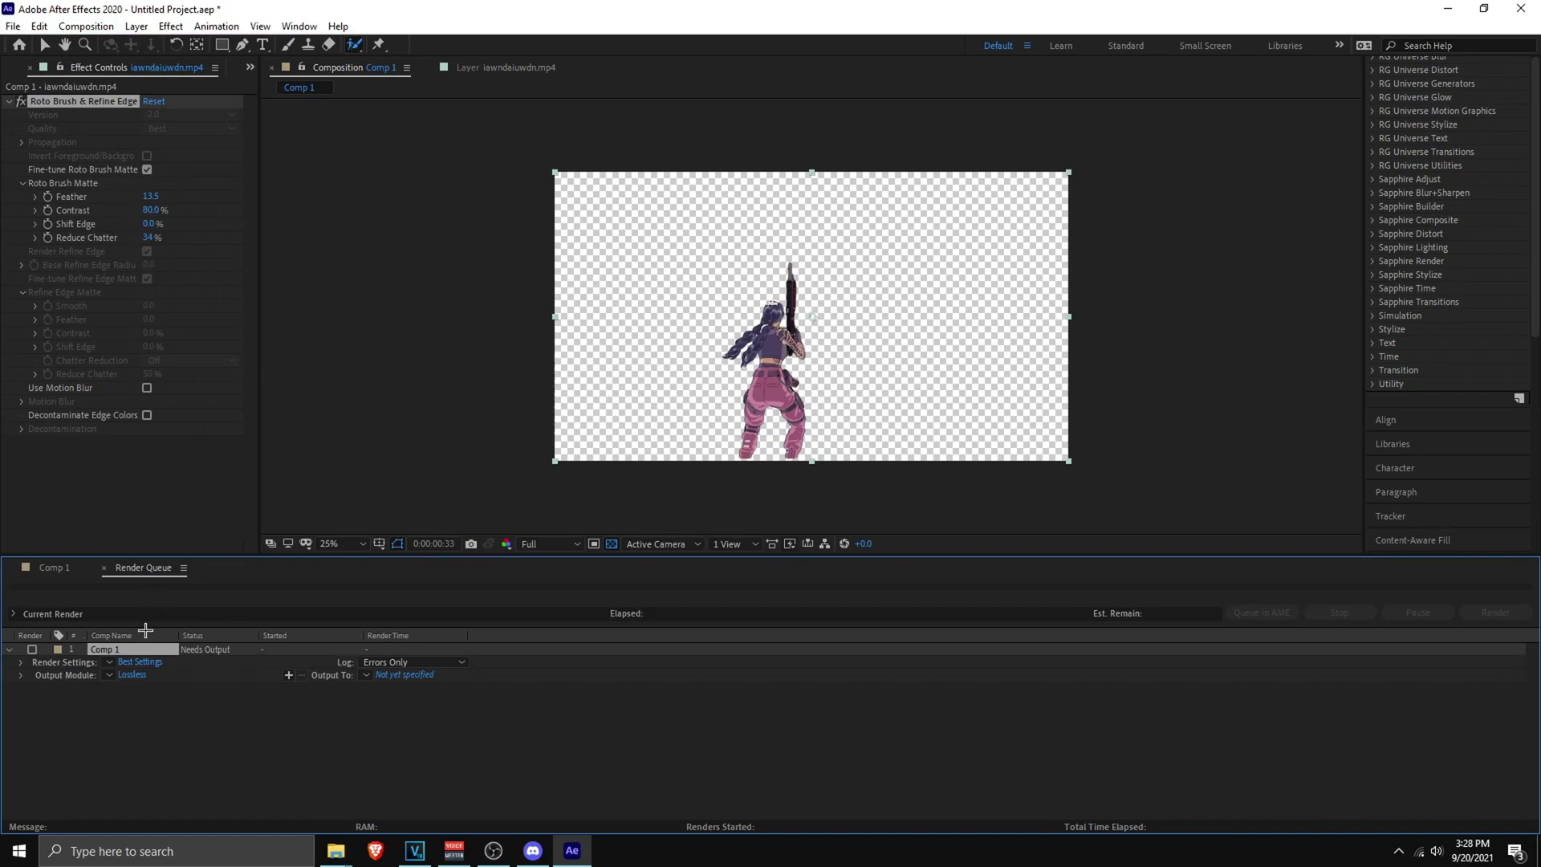
pyautogui.click(140, 661)
pyautogui.moveTo(717, 200); pyautogui.dragTo(453, 227)
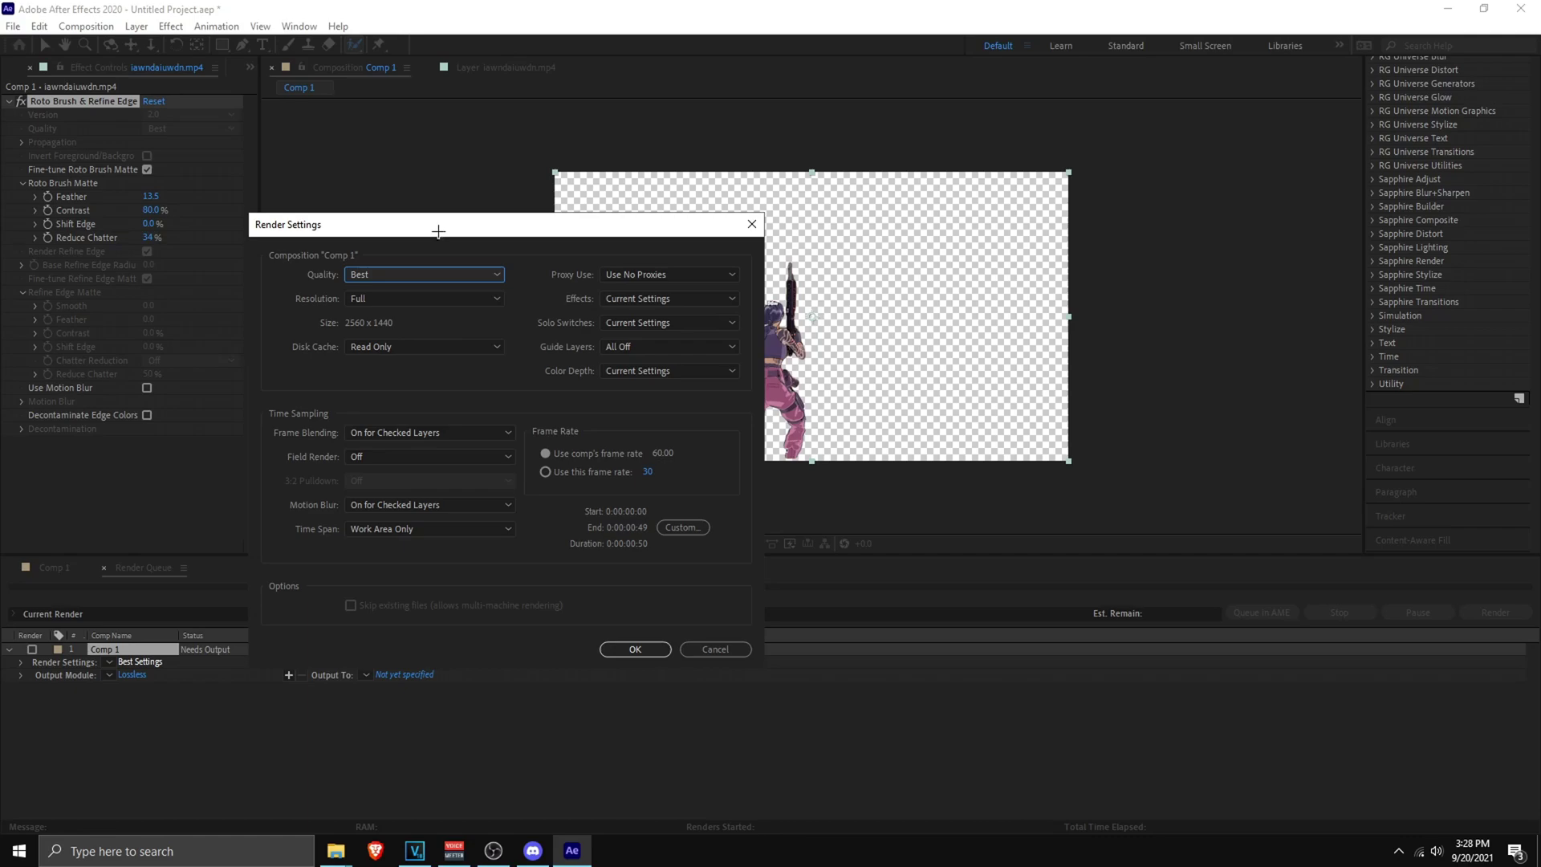
pyautogui.click(715, 648)
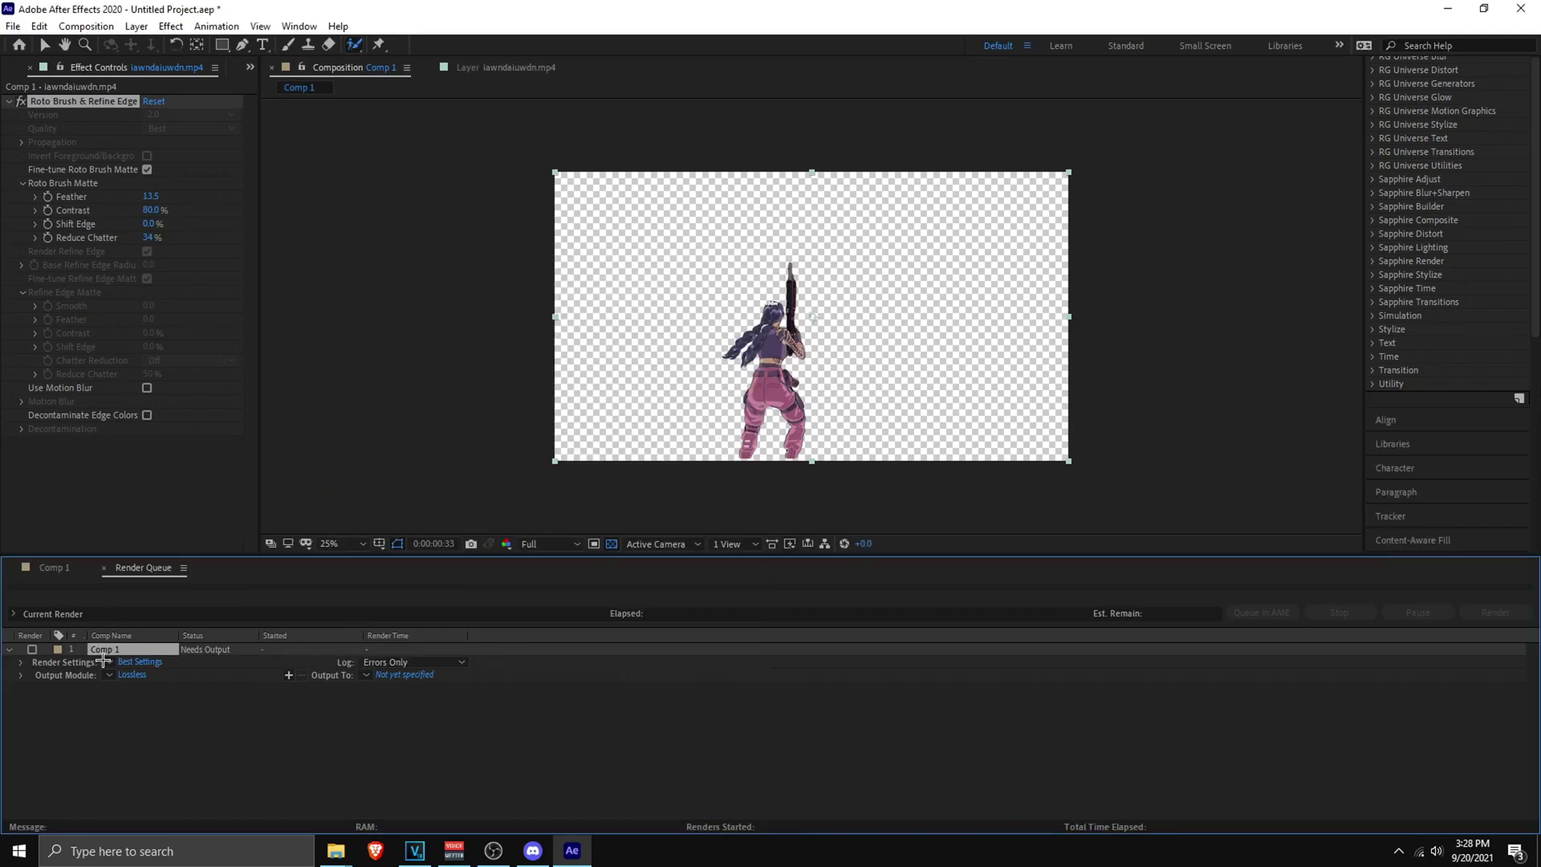
# Step: Set the output module to QuickTime with RGB + Alpha channels and audio output Off
pyautogui.click(131, 674)
pyautogui.click(674, 225)
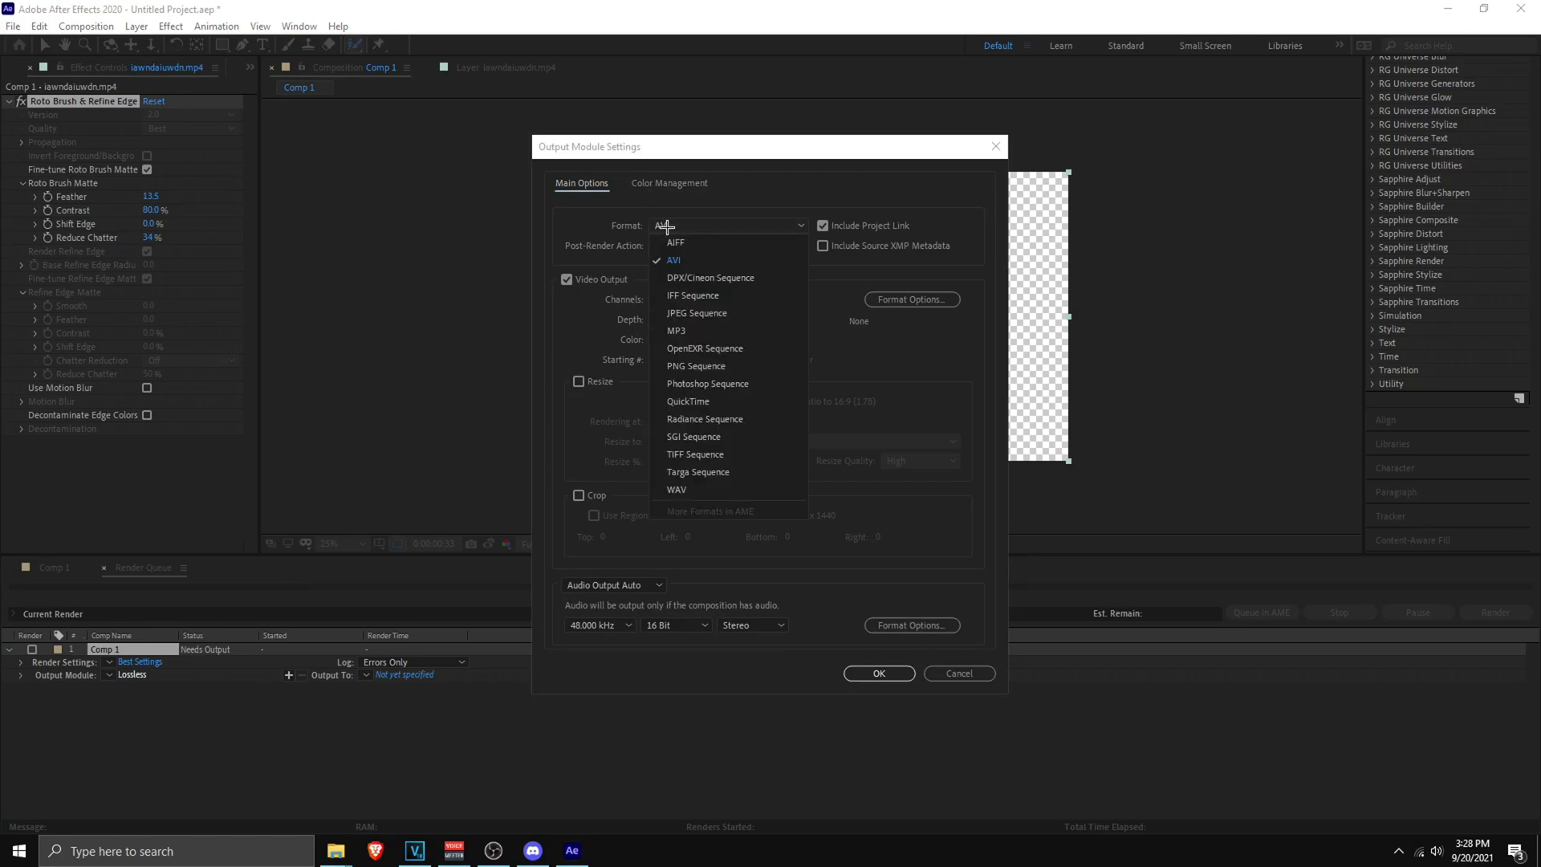
pyautogui.click(680, 402)
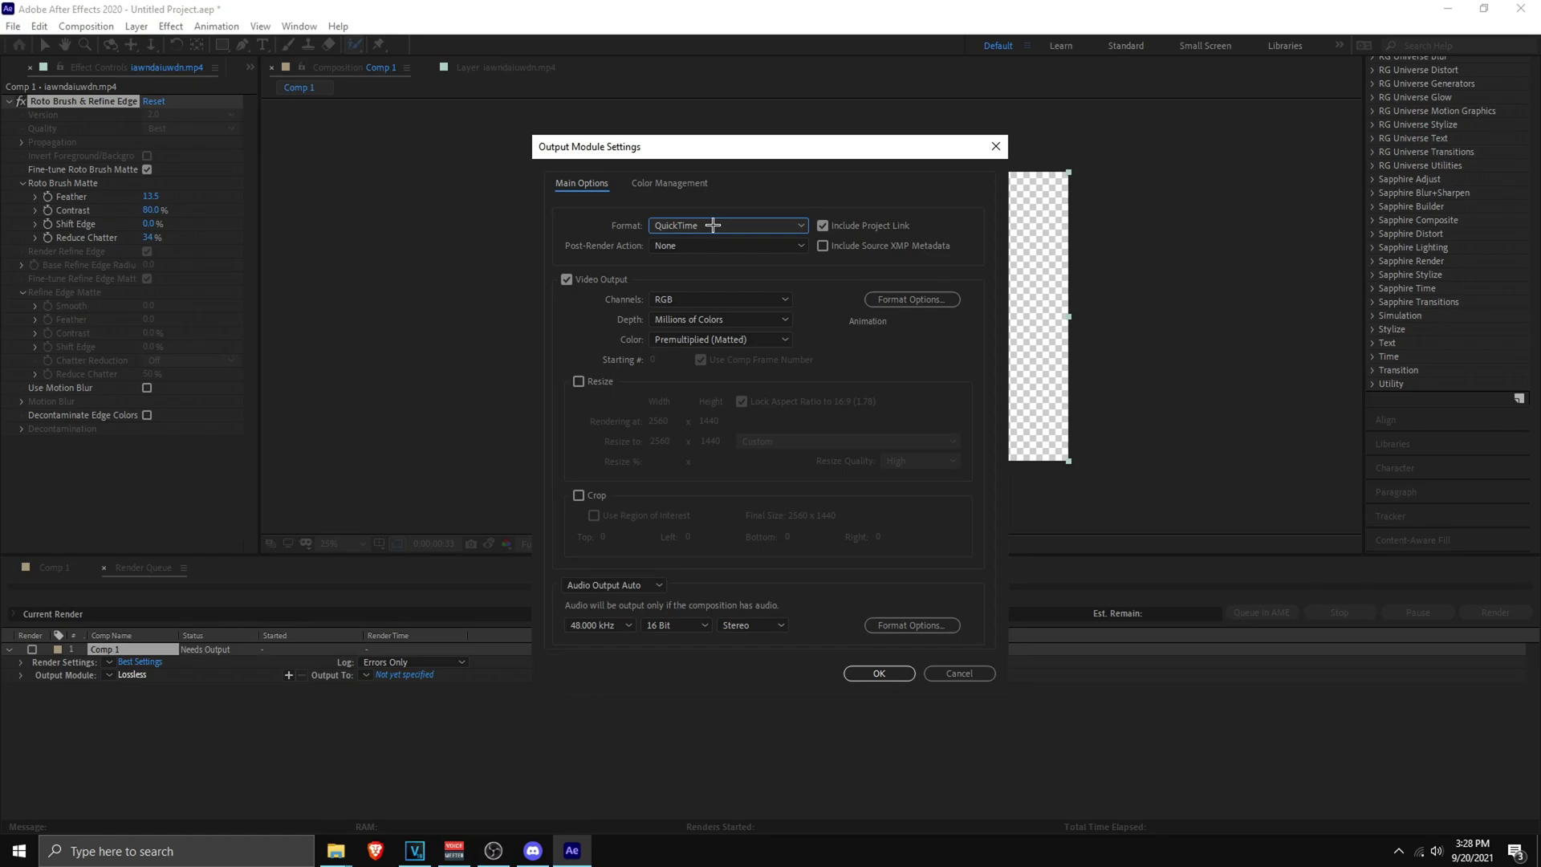
pyautogui.click(688, 300)
pyautogui.click(691, 351)
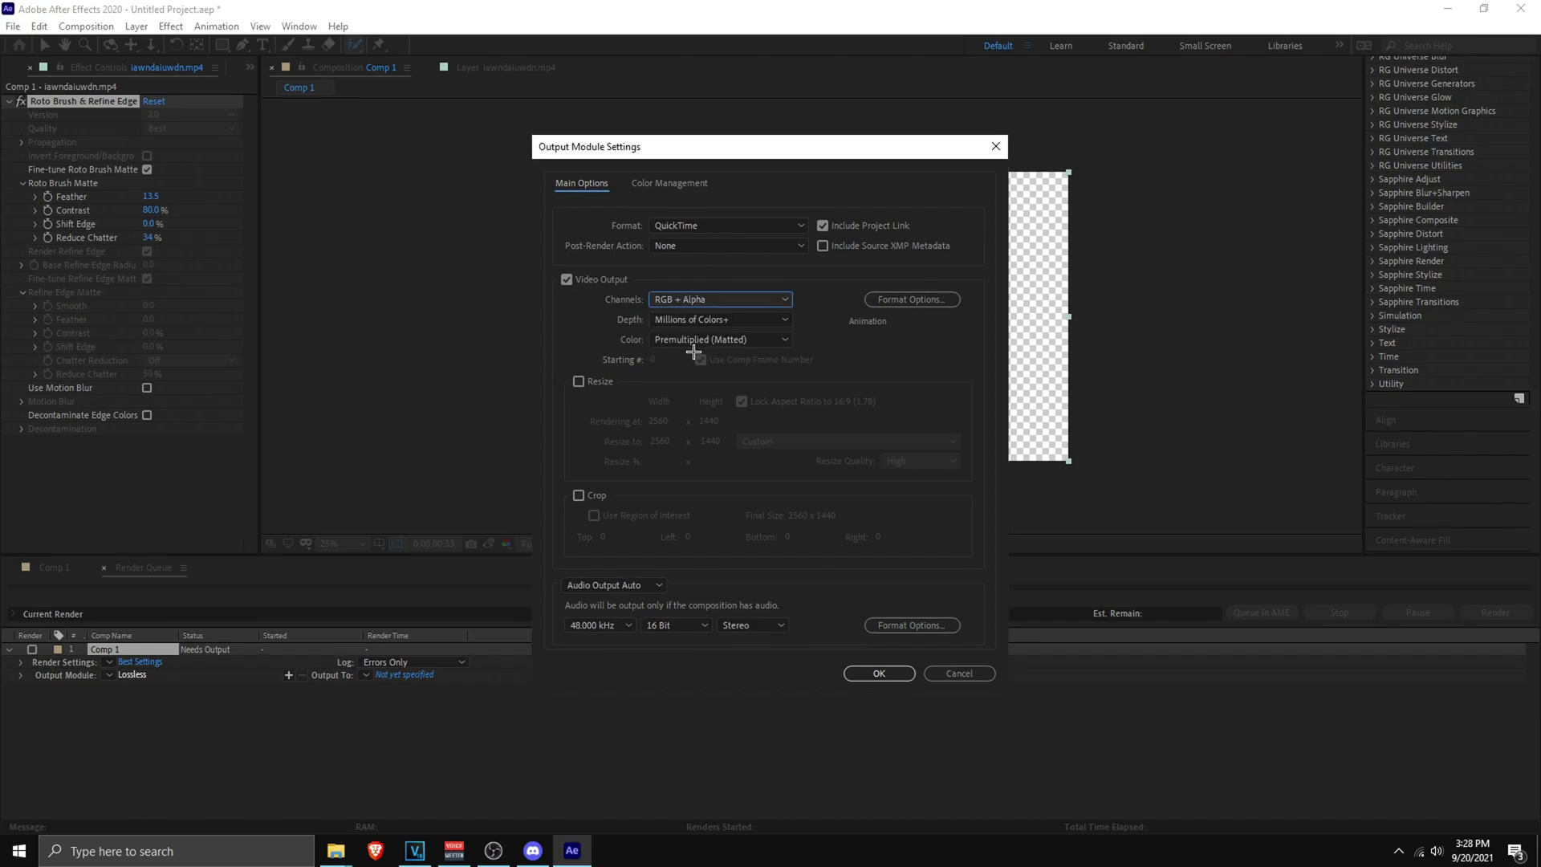
pyautogui.click(605, 583)
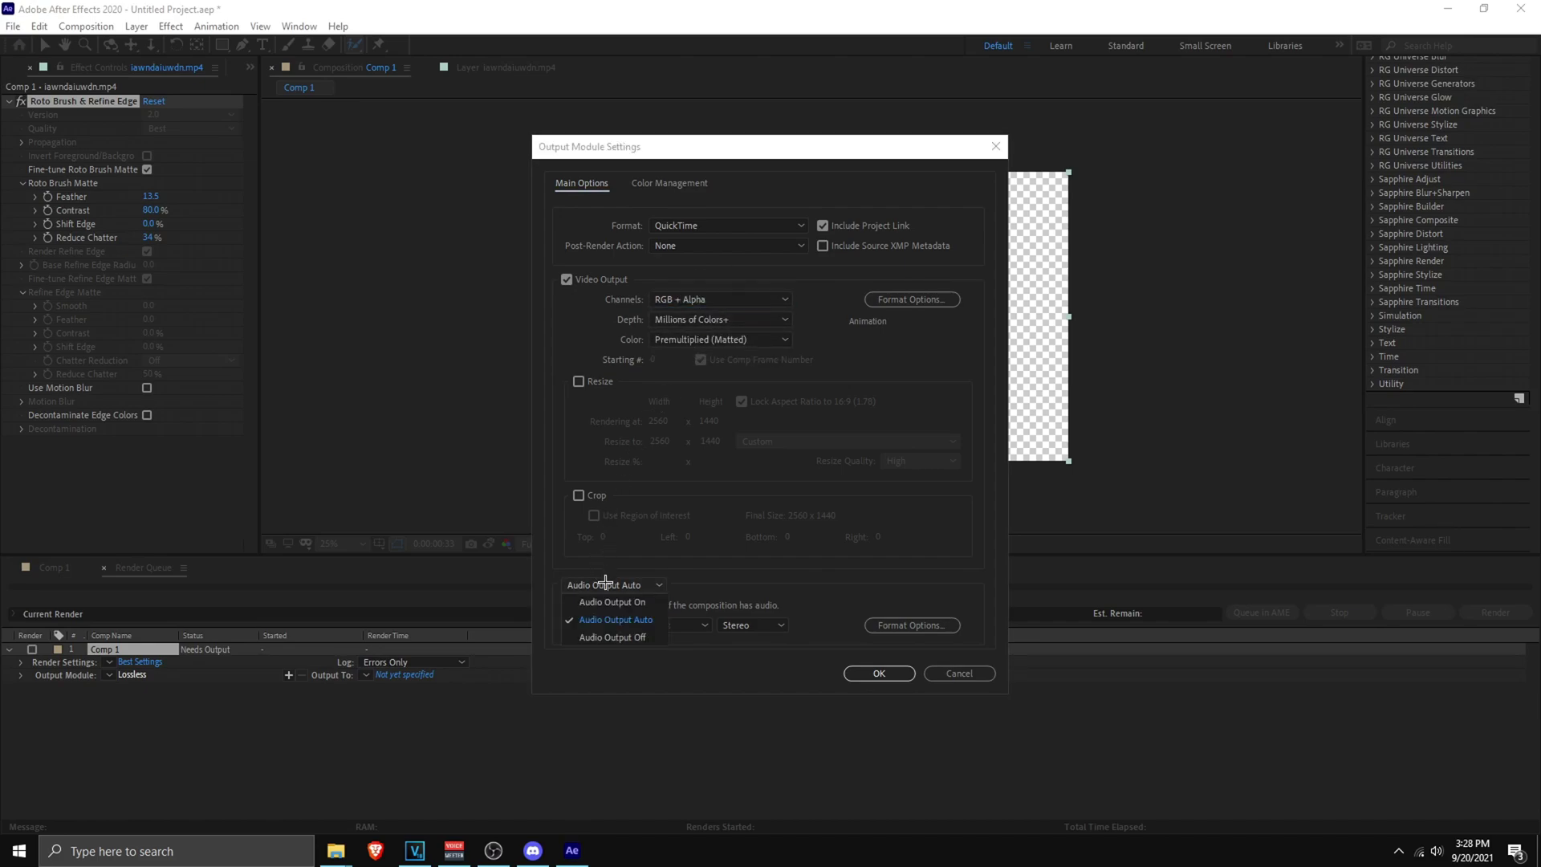
pyautogui.click(612, 636)
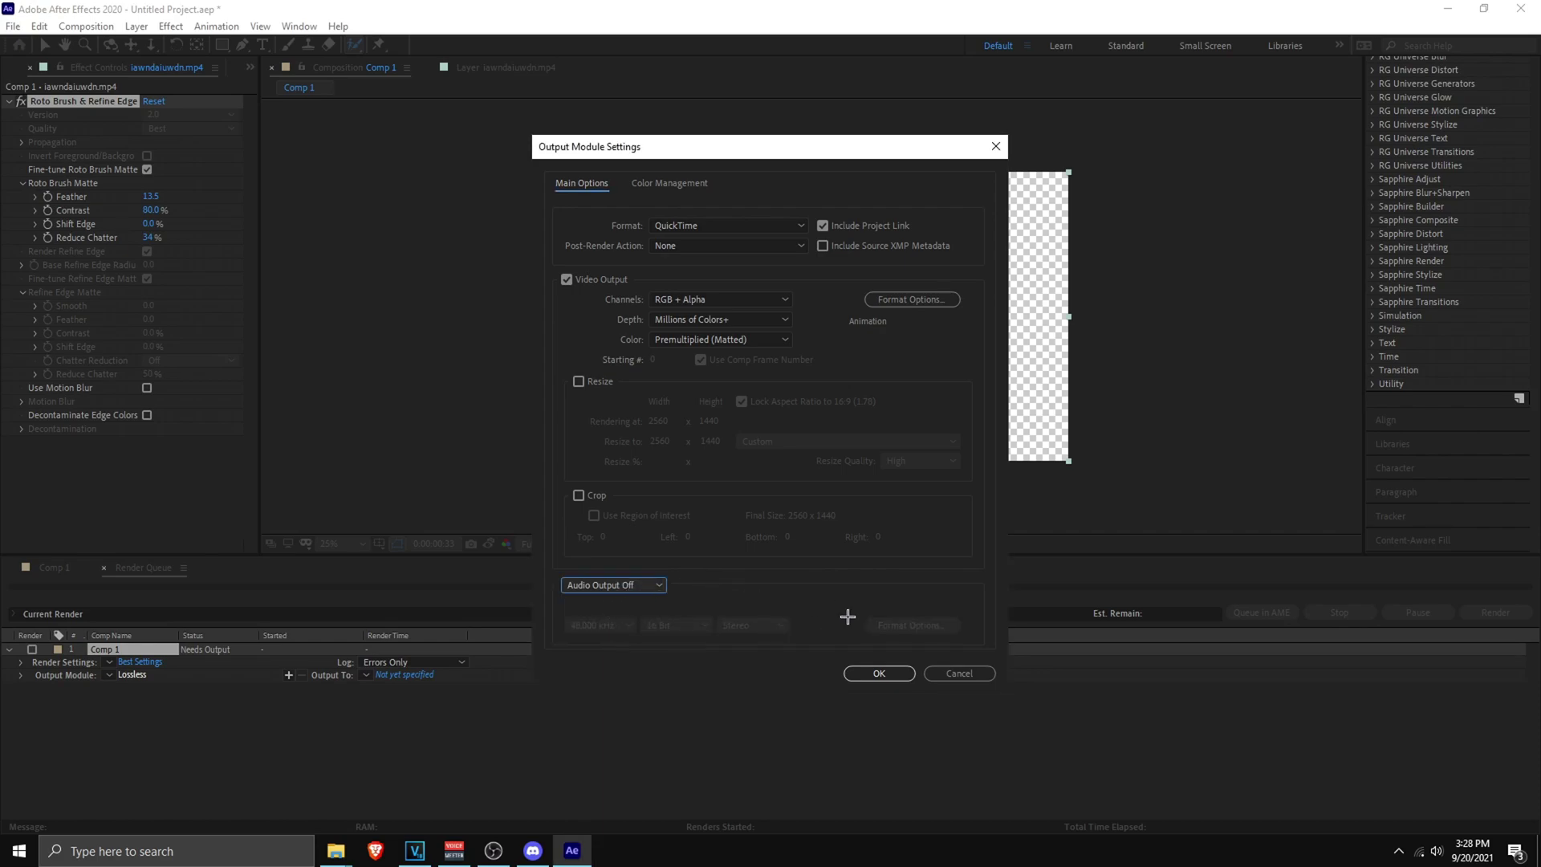
pyautogui.click(880, 672)
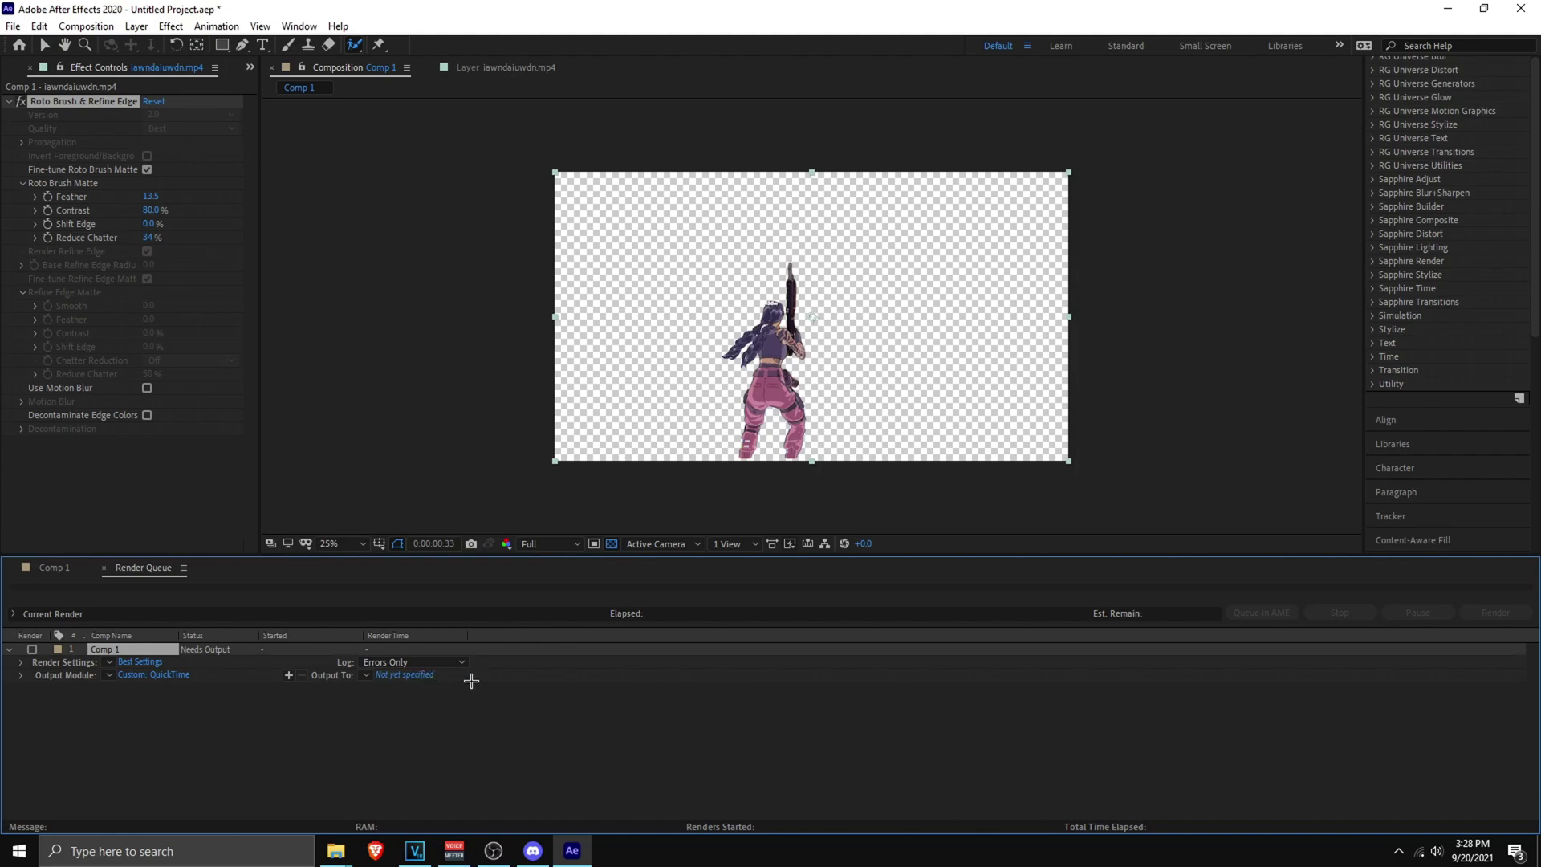
# Step: Render Comp 1 to 'render for video.mov' in the z other folder
pyautogui.click(414, 676)
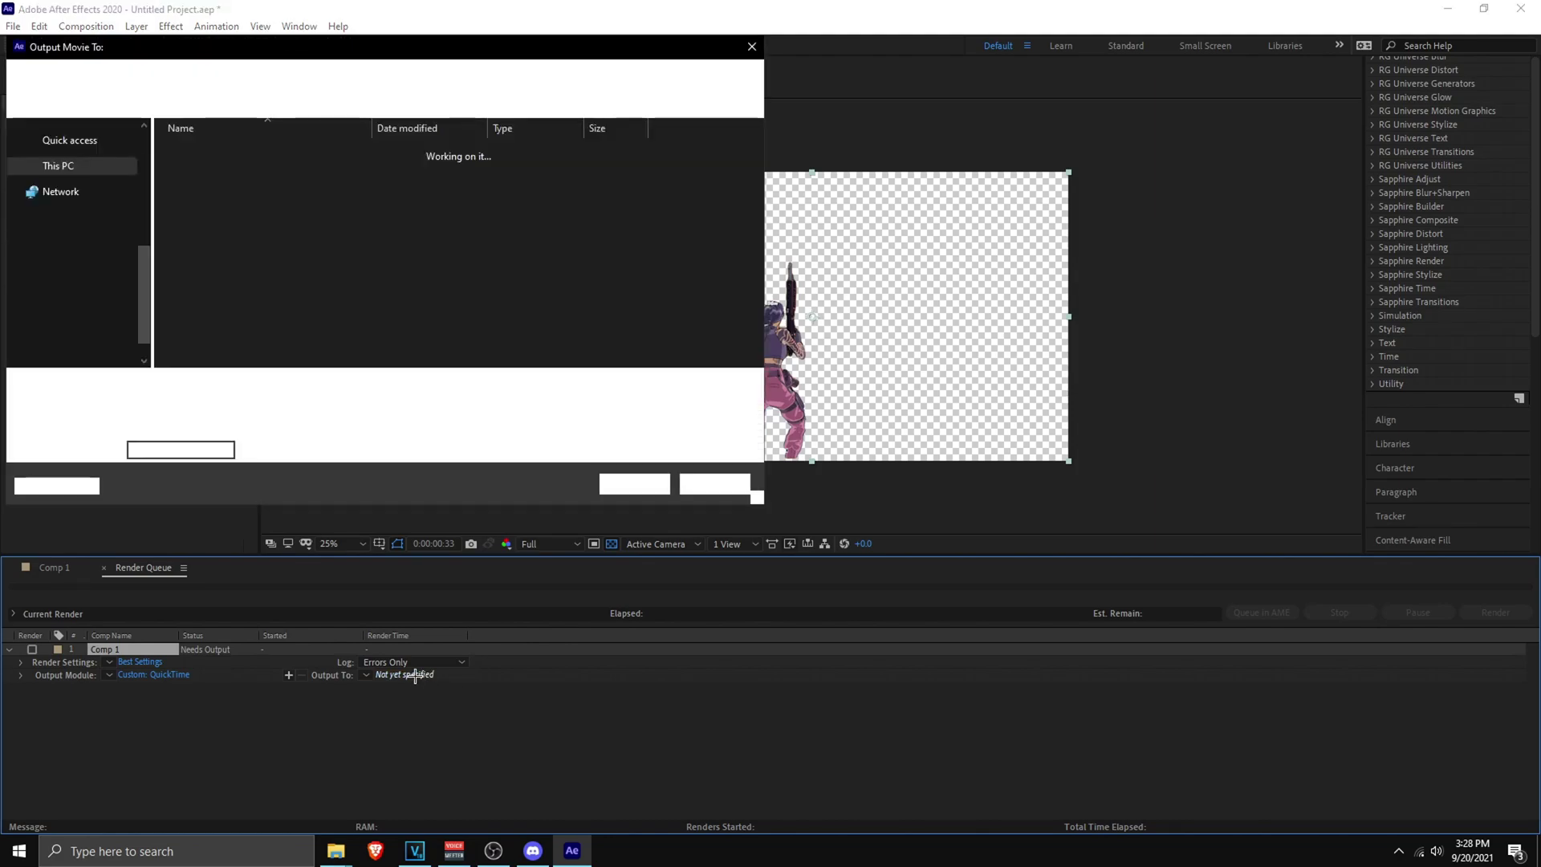
pyautogui.moveTo(331, 53); pyautogui.dragTo(605, 181)
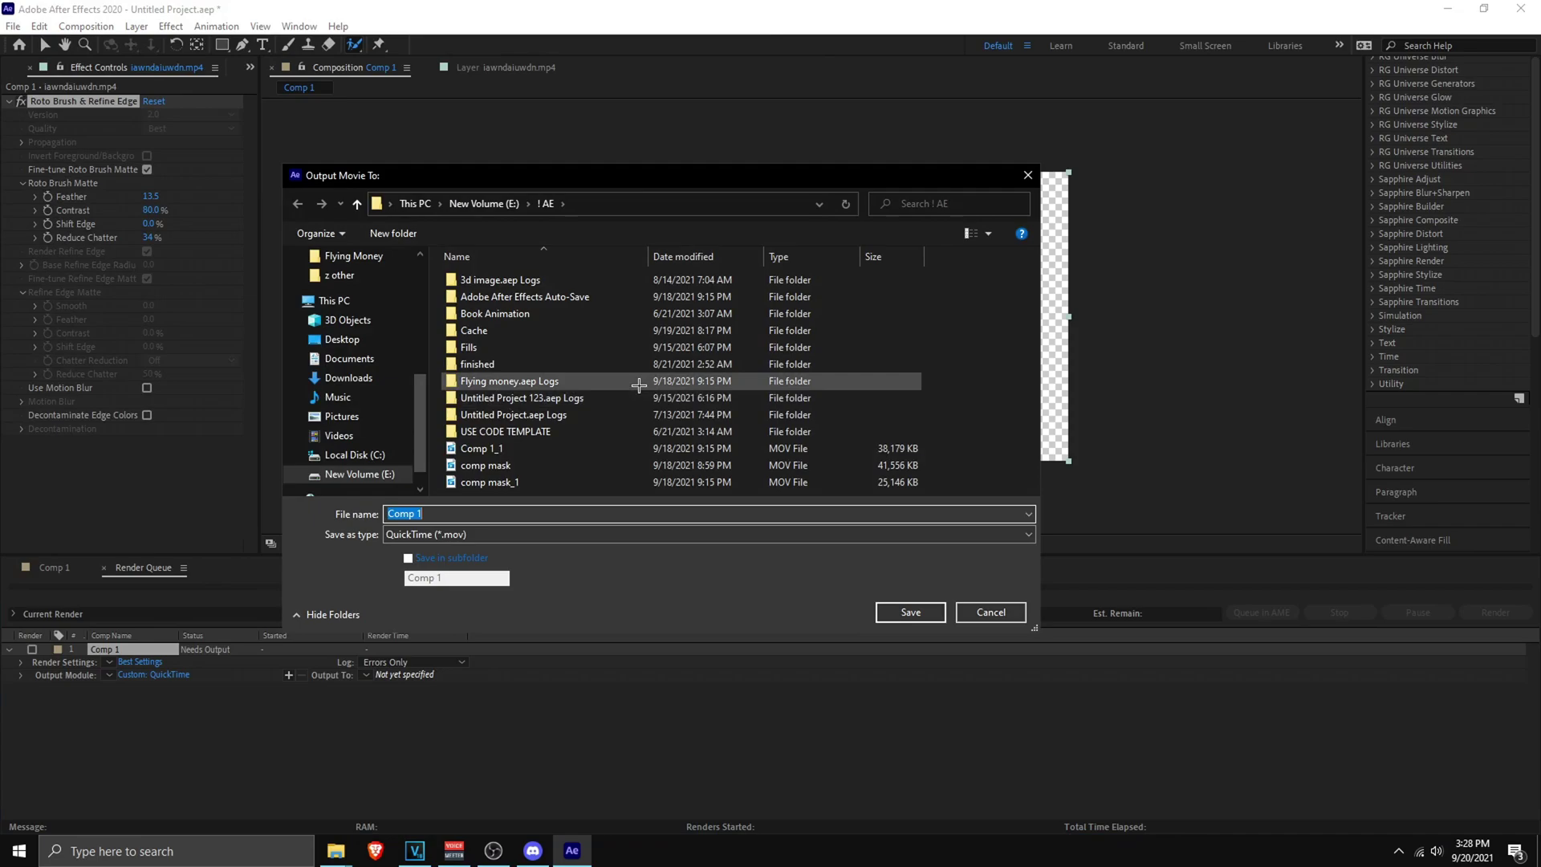
pyautogui.click(335, 277)
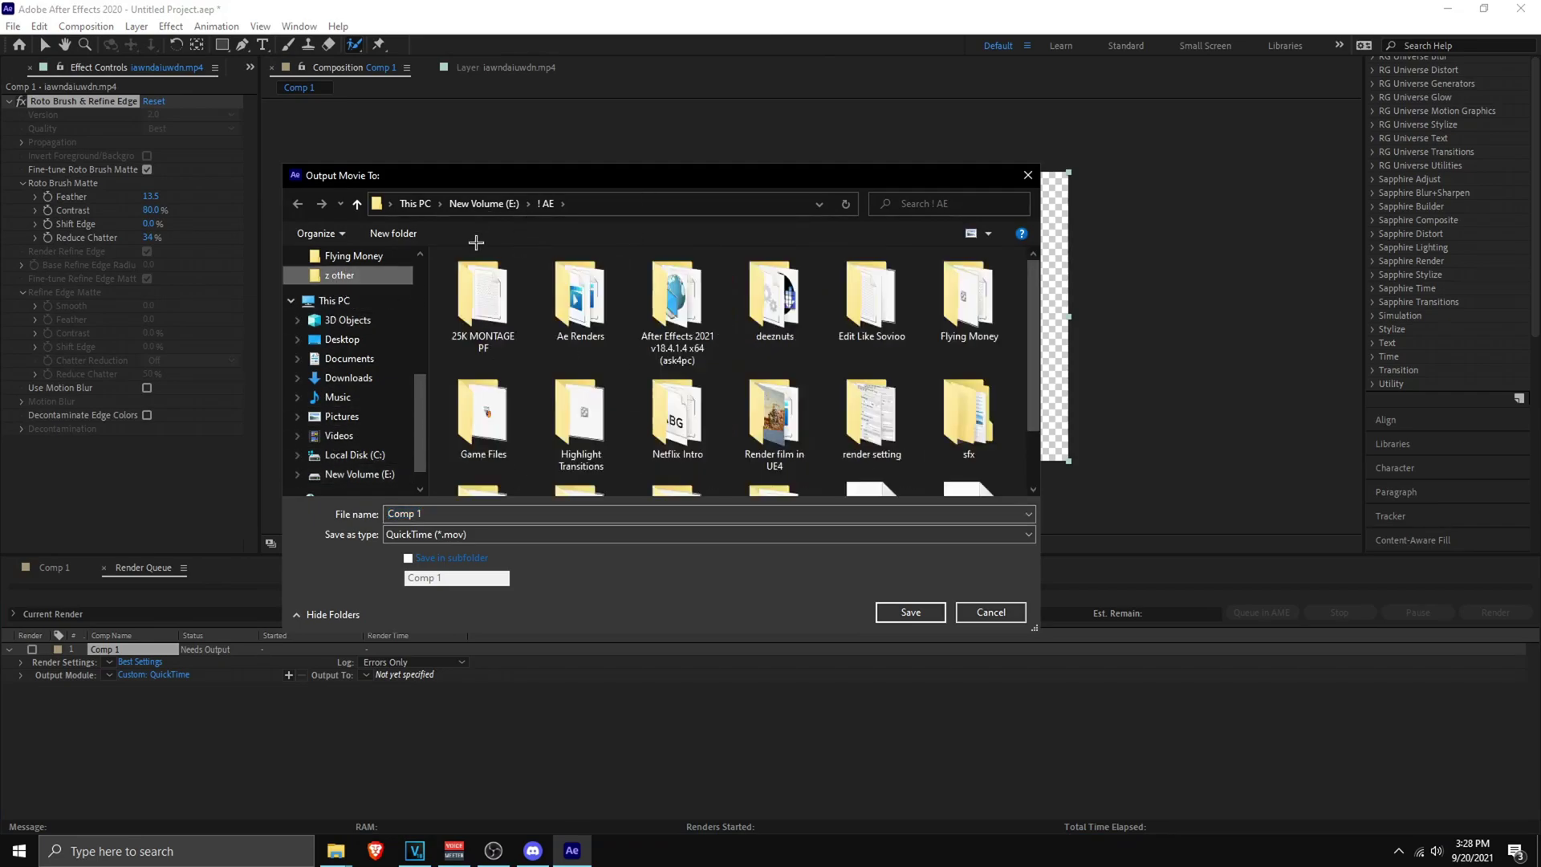
pyautogui.write('render for video')
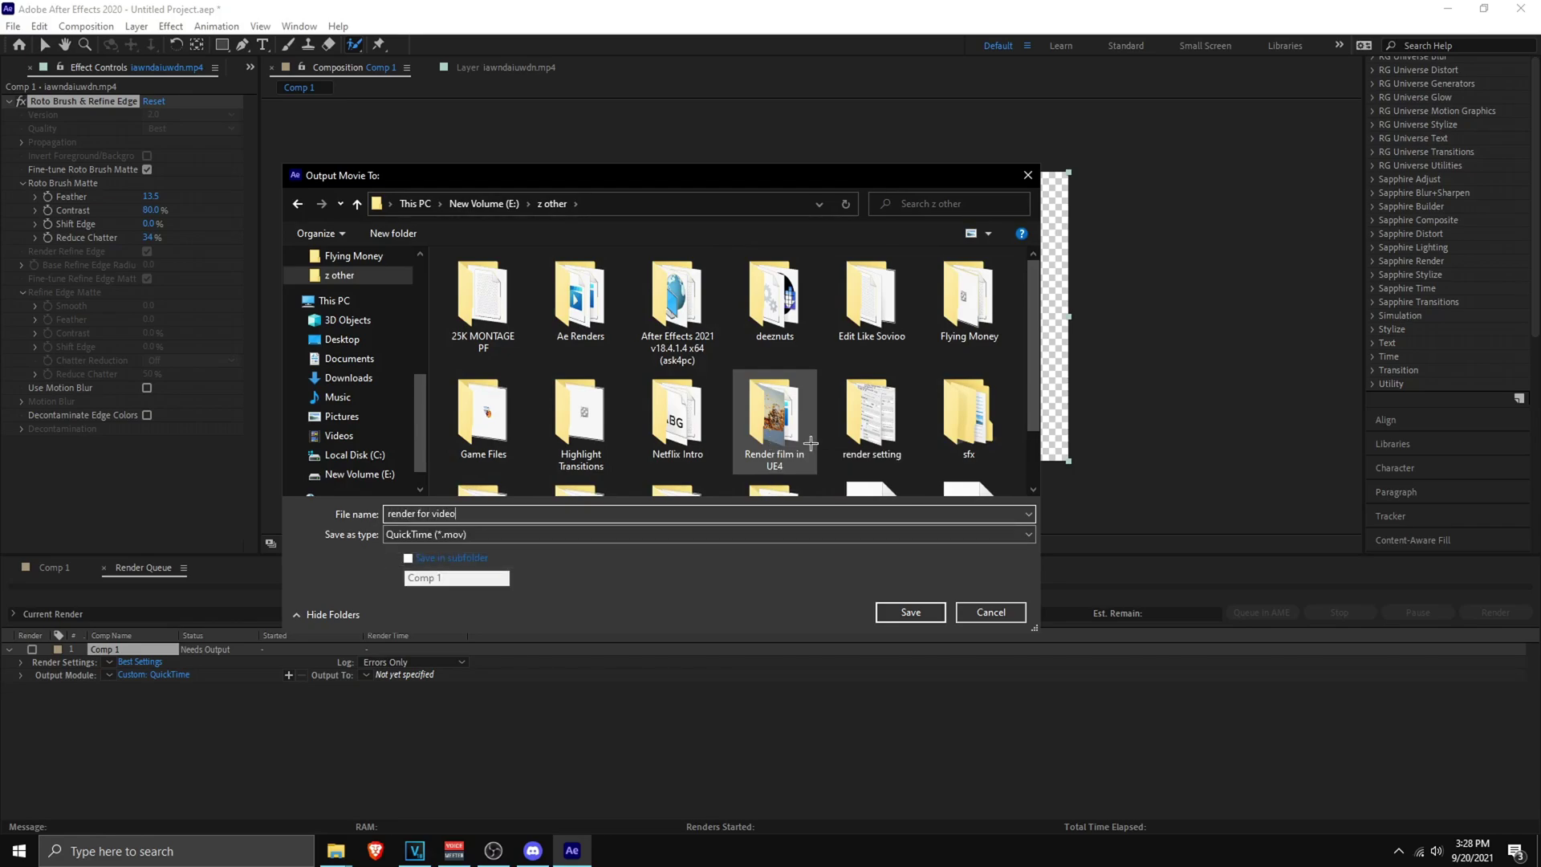
pyautogui.click(910, 612)
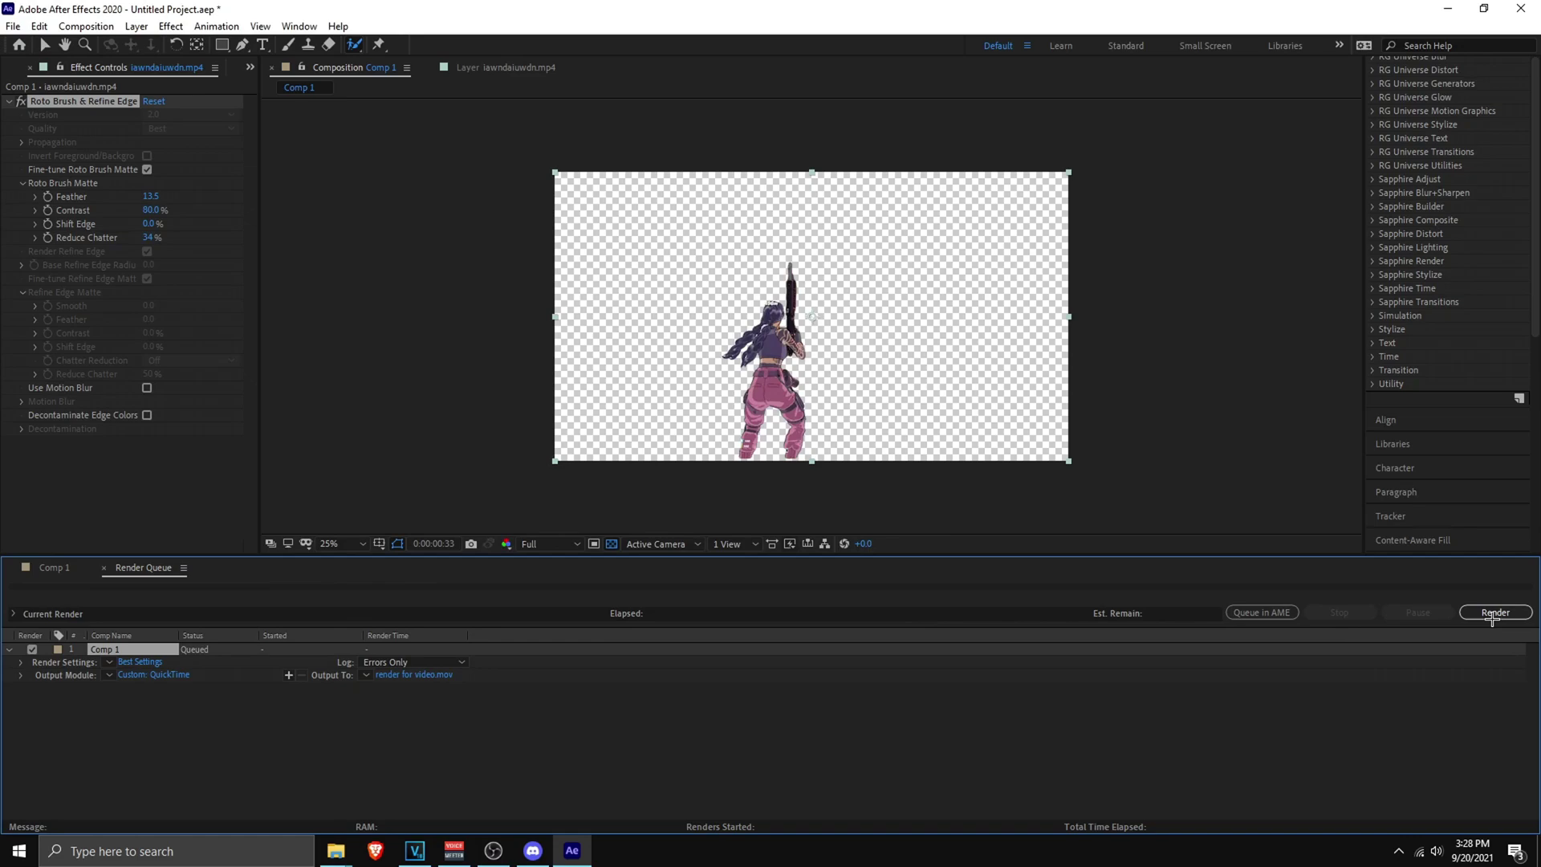
pyautogui.click(1495, 612)
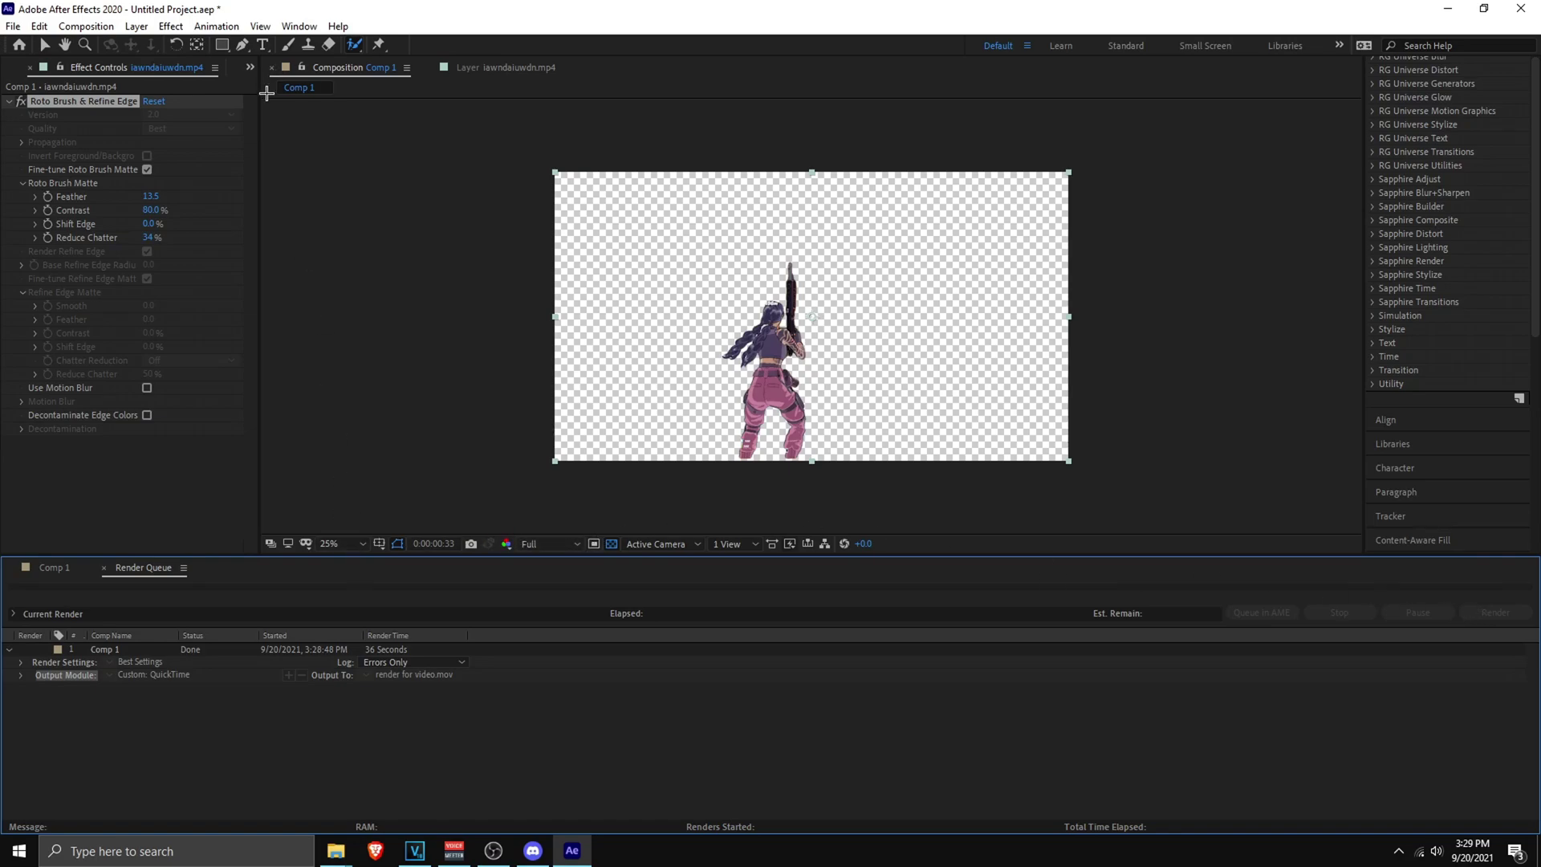
pyautogui.click(54, 568)
# Step: Browse the Flying Money folder and read the Plugins Required note
pyautogui.click(103, 26)
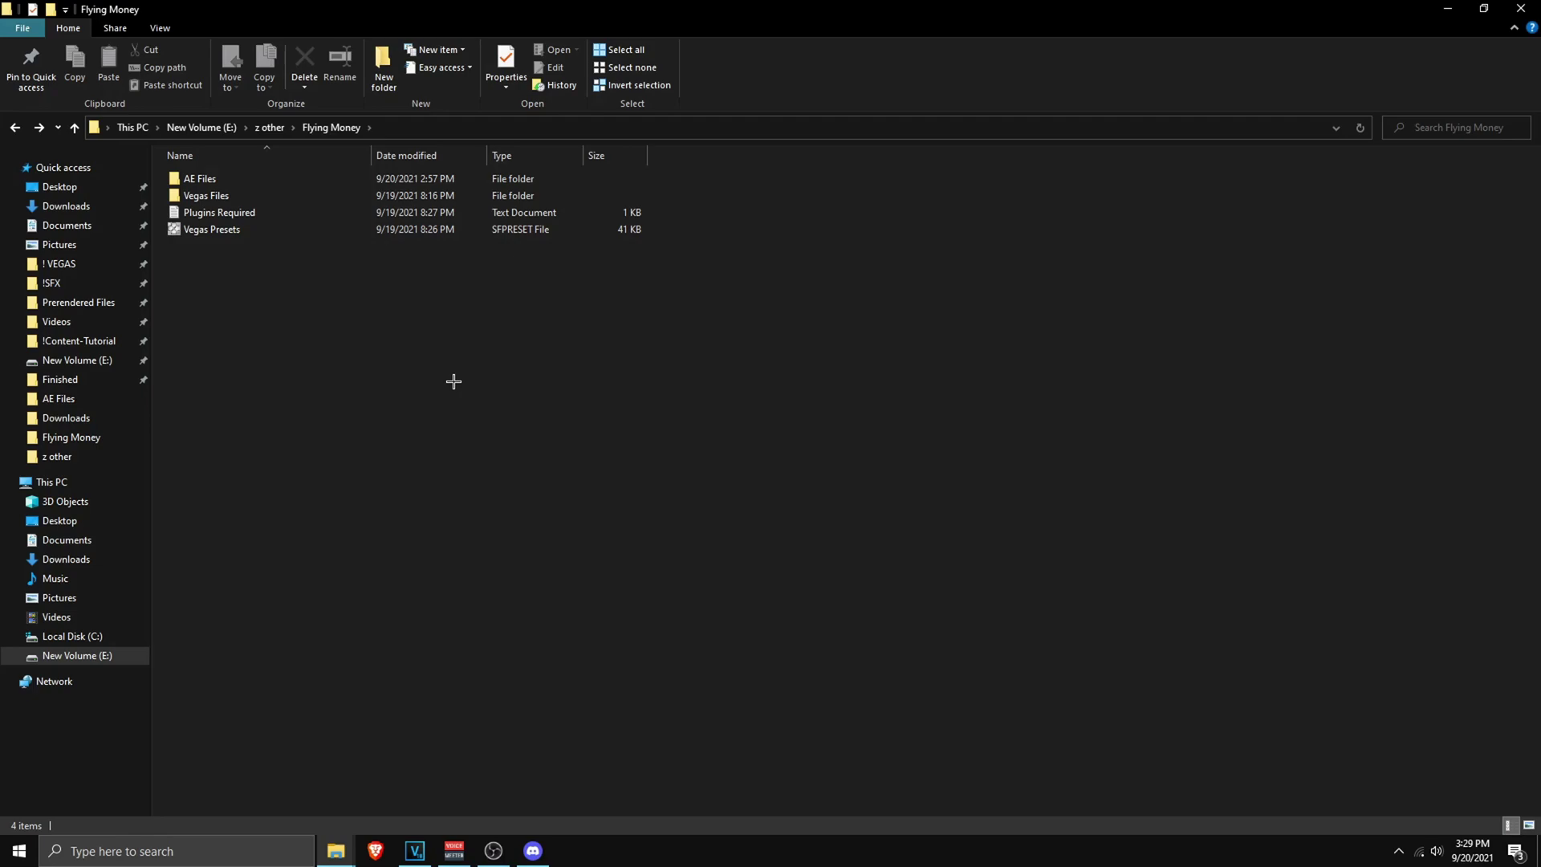
pyautogui.moveTo(275, 299)
pyautogui.mouseDown()
pyautogui.moveTo(268, 161)
pyautogui.moveTo(276, 284)
pyautogui.mouseUp()
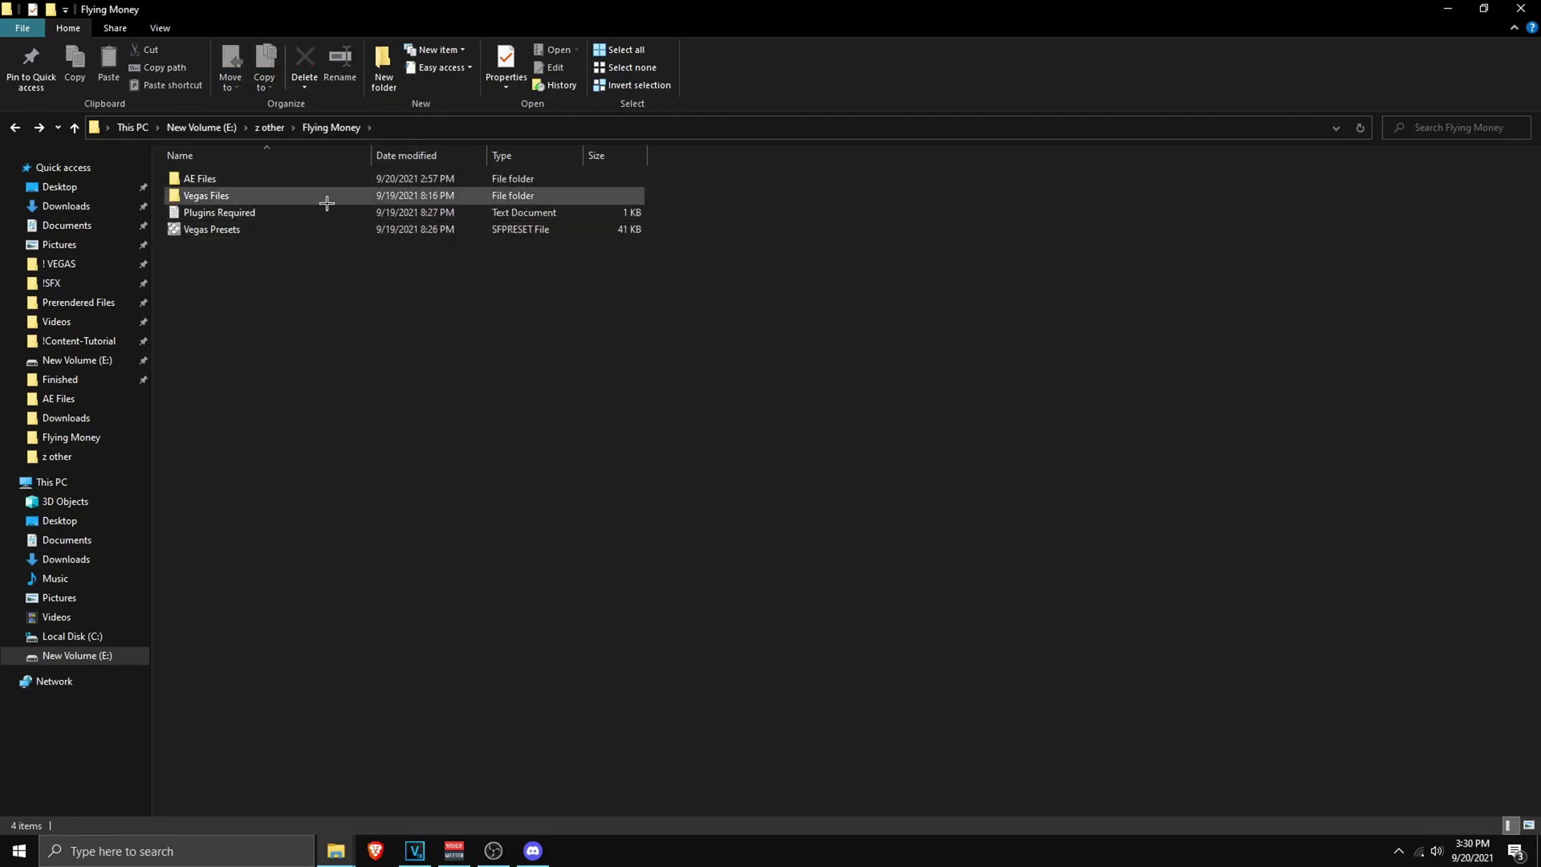
pyautogui.doubleClick(294, 213)
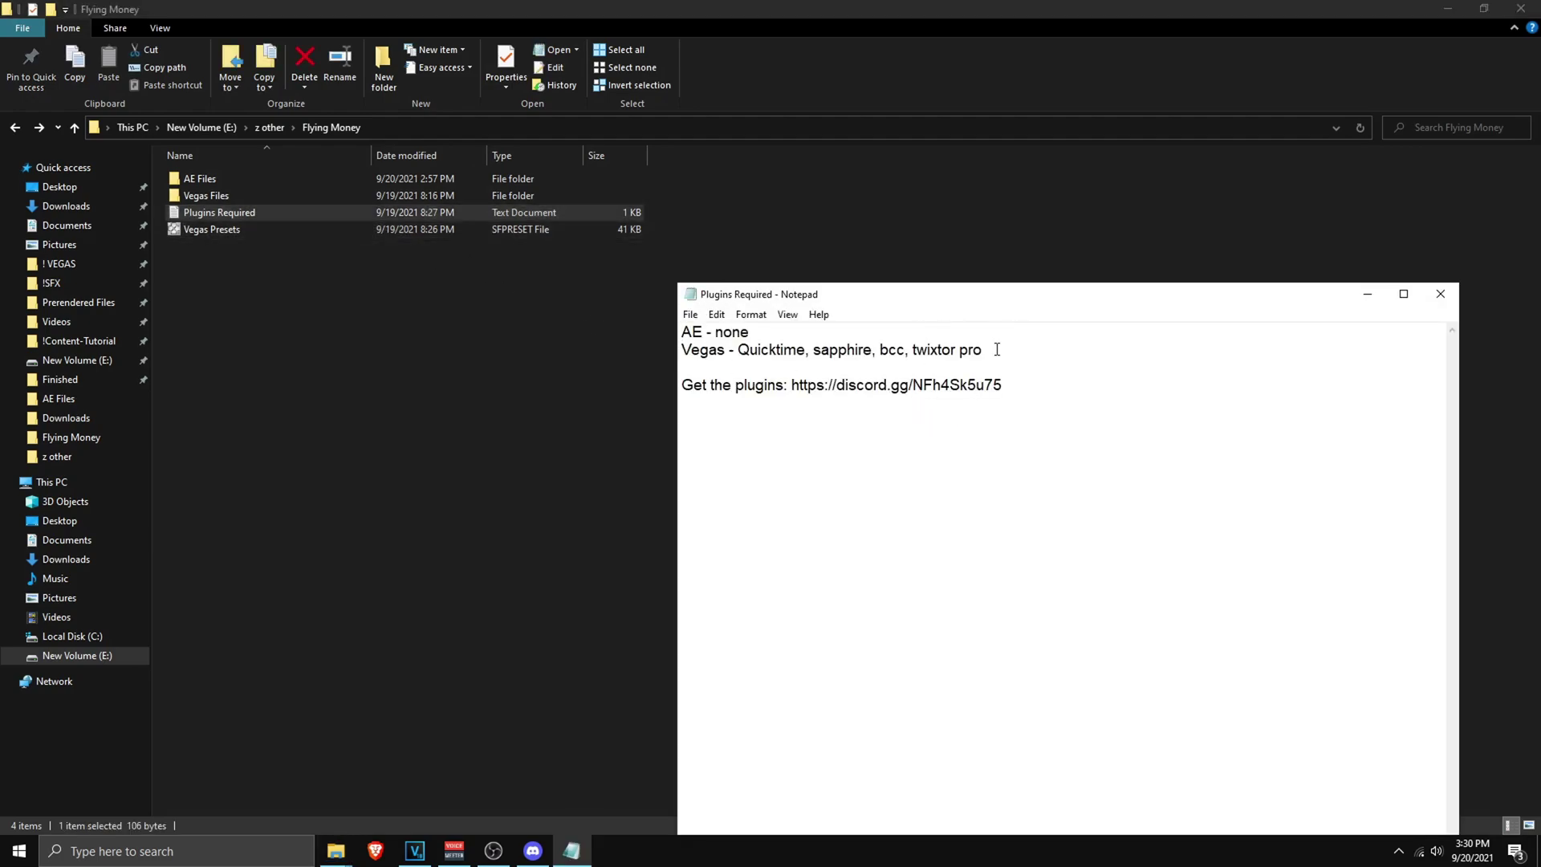
pyautogui.click(1441, 293)
pyautogui.click(308, 250)
pyautogui.click(303, 232)
pyautogui.click(289, 241)
# Step: Look through Vegas Files, then open Flying money.aep from the AE Files folder
pyautogui.doubleClick(244, 195)
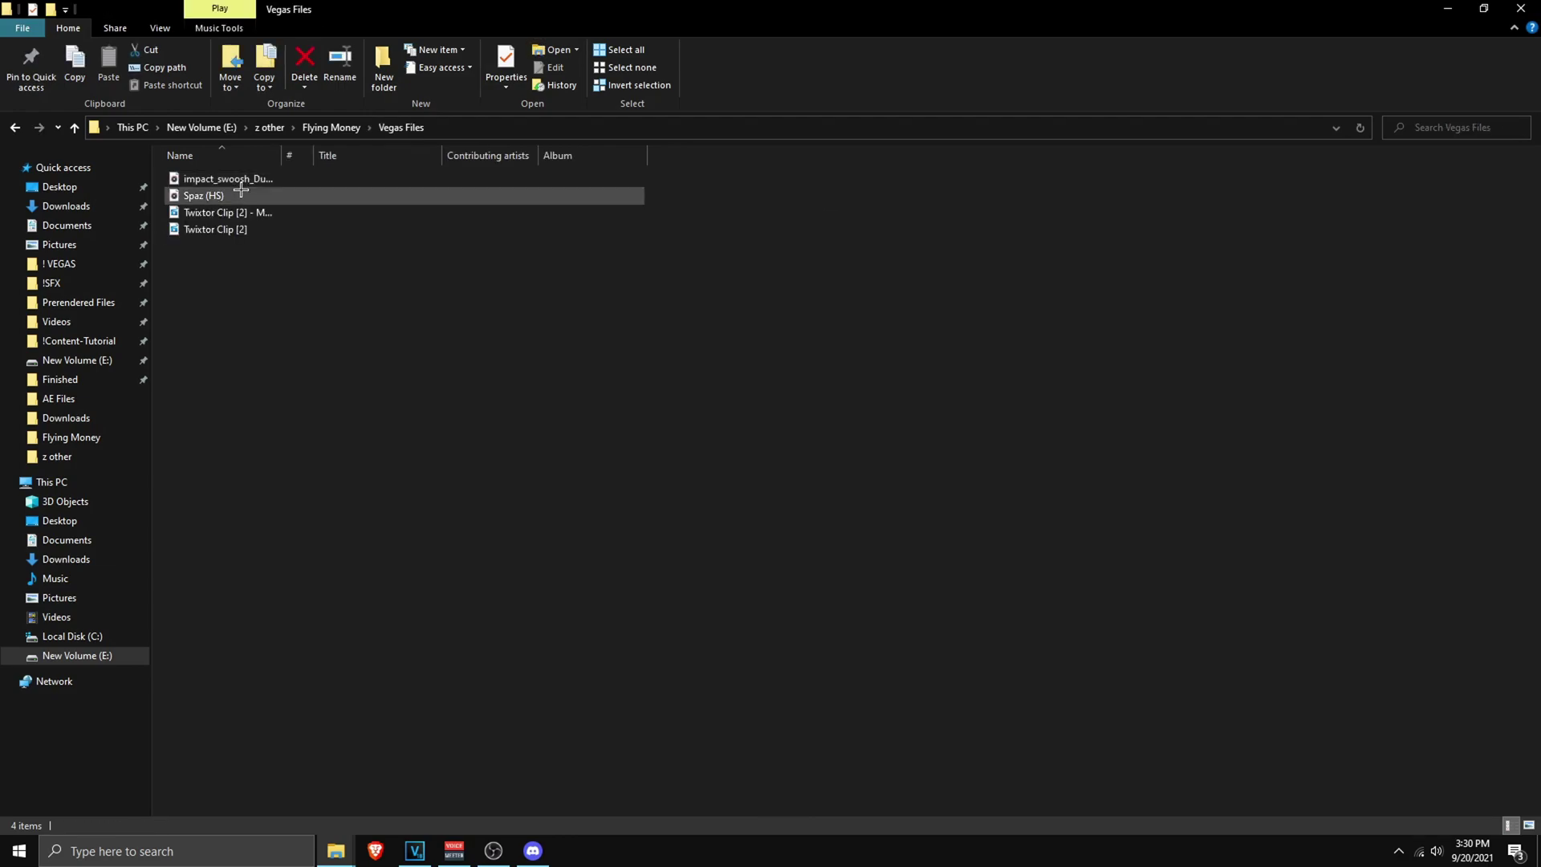
pyautogui.click(14, 127)
pyautogui.click(204, 176)
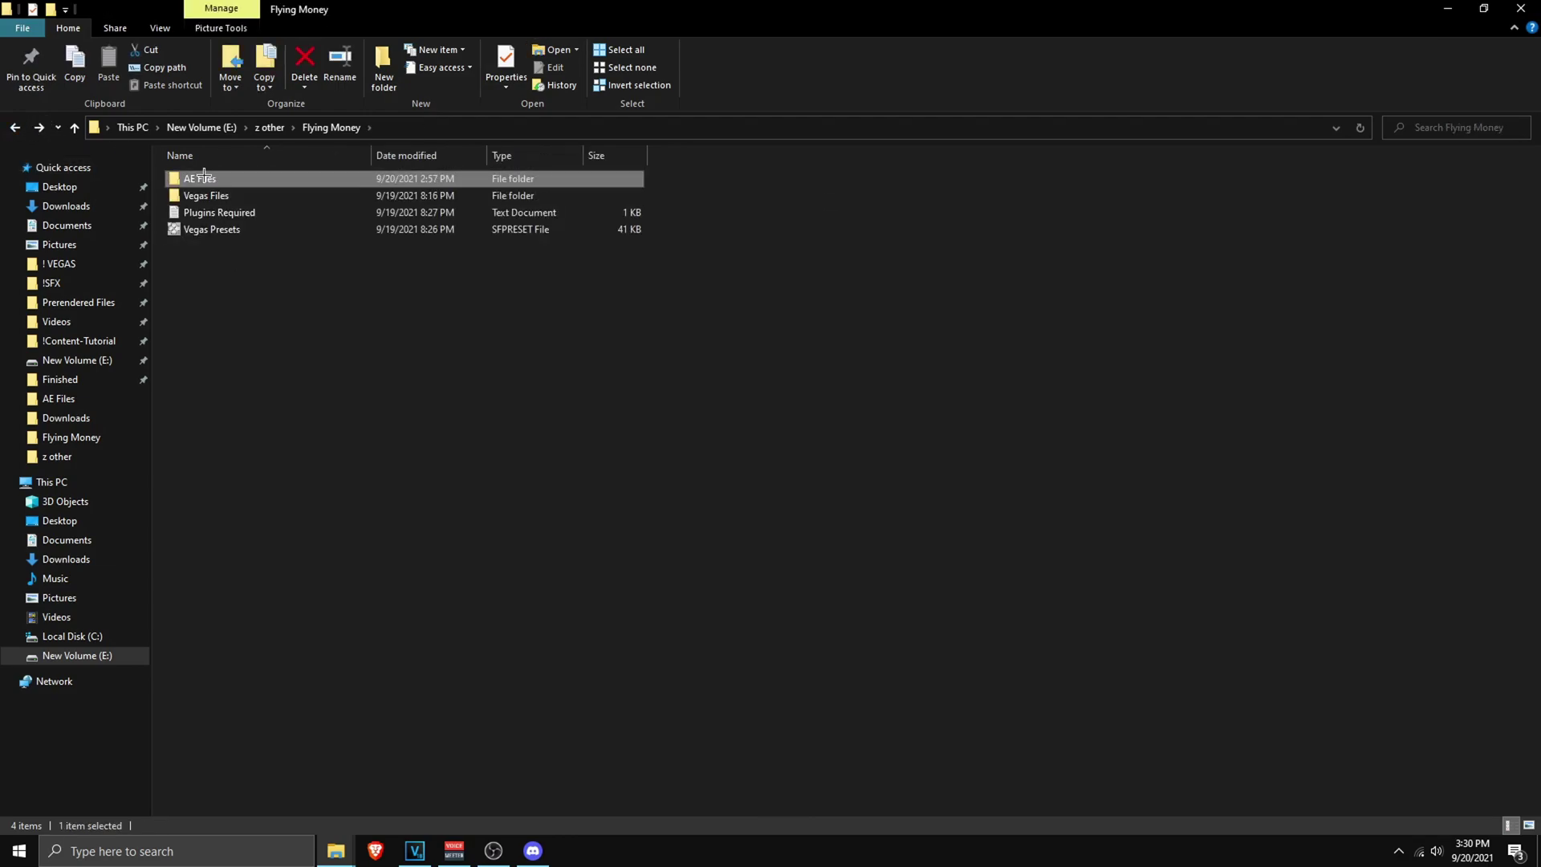
pyautogui.doubleClick(204, 175)
pyautogui.click(19, 129)
pyautogui.doubleClick(236, 175)
pyautogui.moveTo(238, 325); pyautogui.dragTo(253, 297)
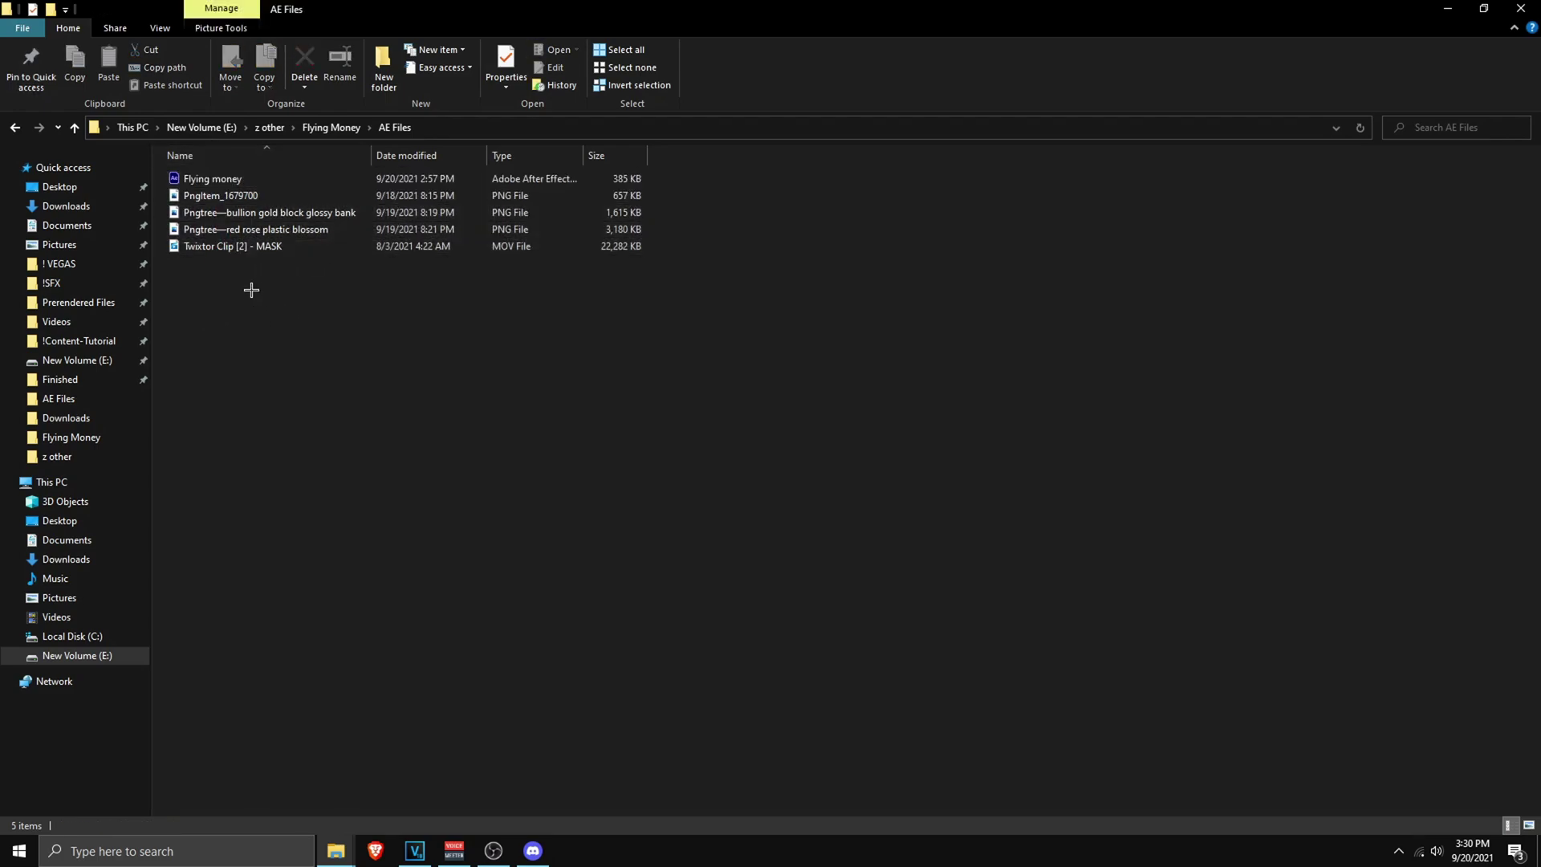
pyautogui.doubleClick(245, 179)
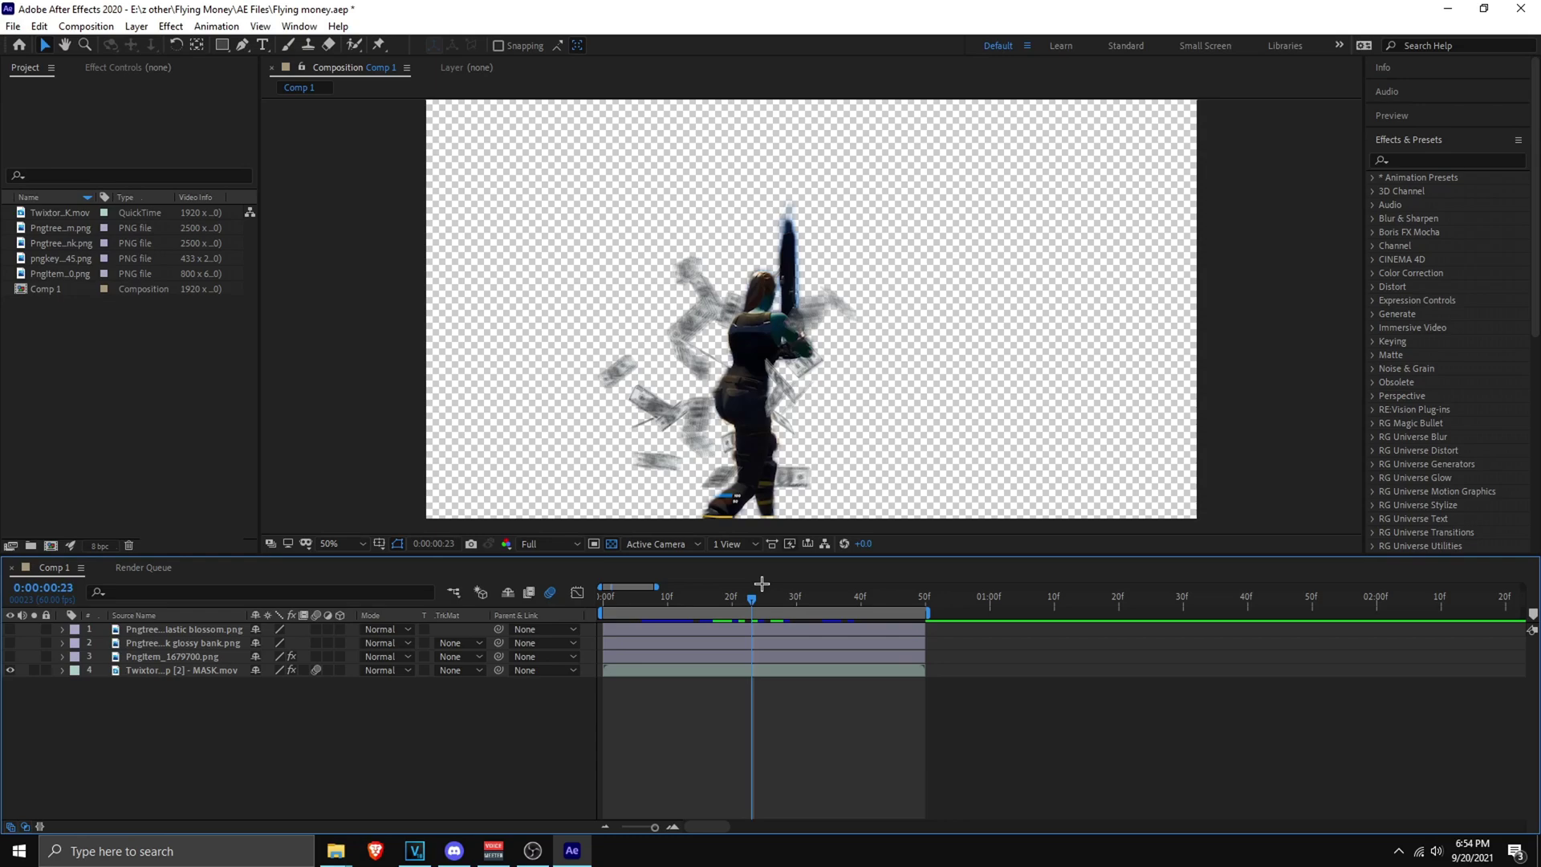
# Step: Inspect the Twixtor MASK layer's CC Particle World settings, then return to the Project panel
pyautogui.moveTo(734, 602)
pyautogui.mouseDown()
pyautogui.moveTo(708, 602)
pyautogui.moveTo(751, 602)
pyautogui.mouseUp()
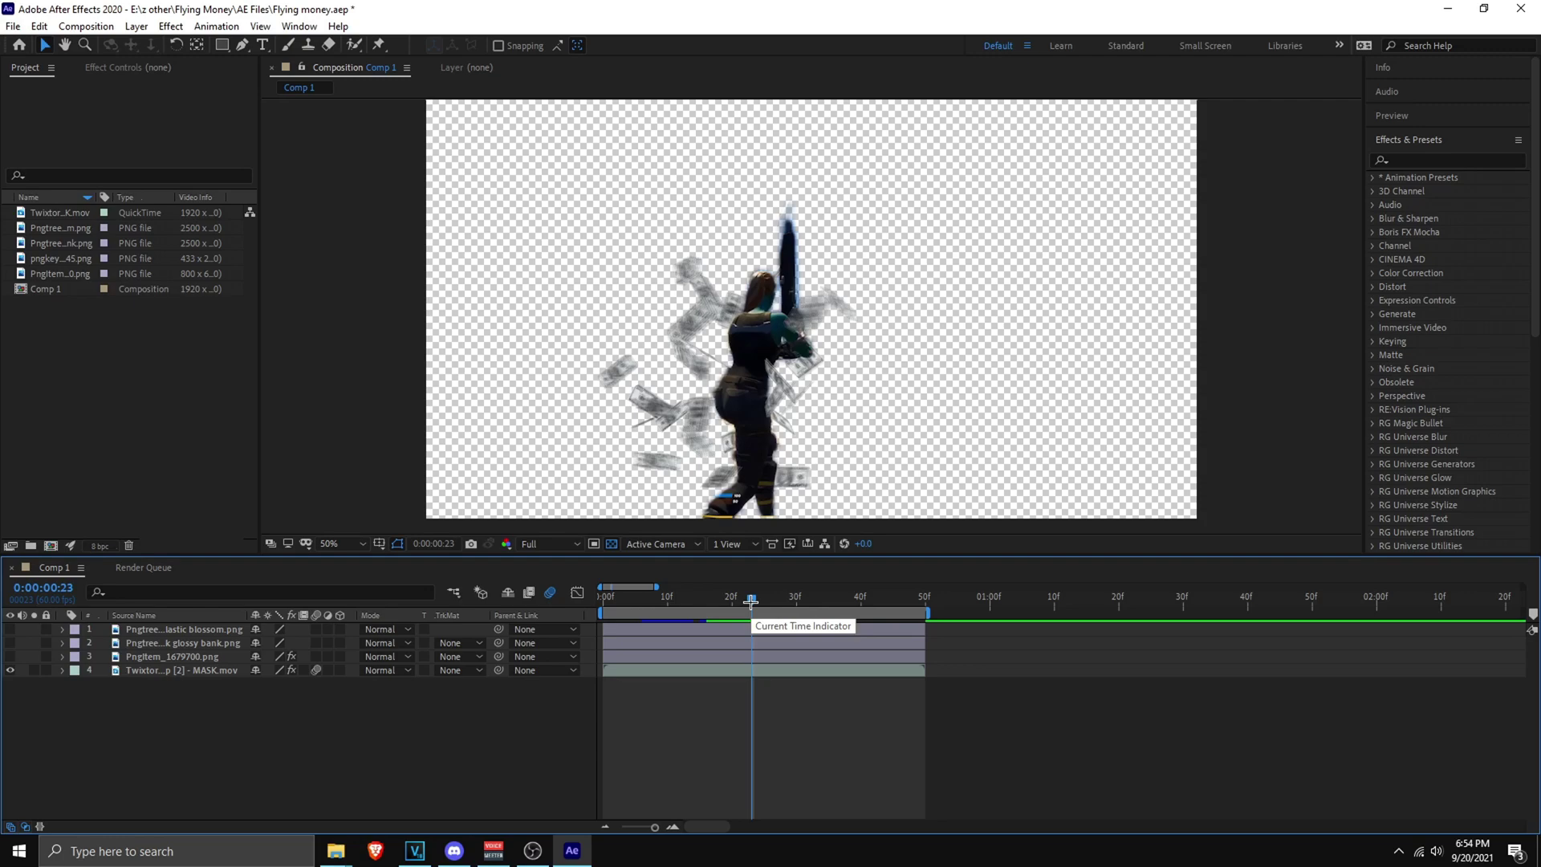
pyautogui.click(739, 670)
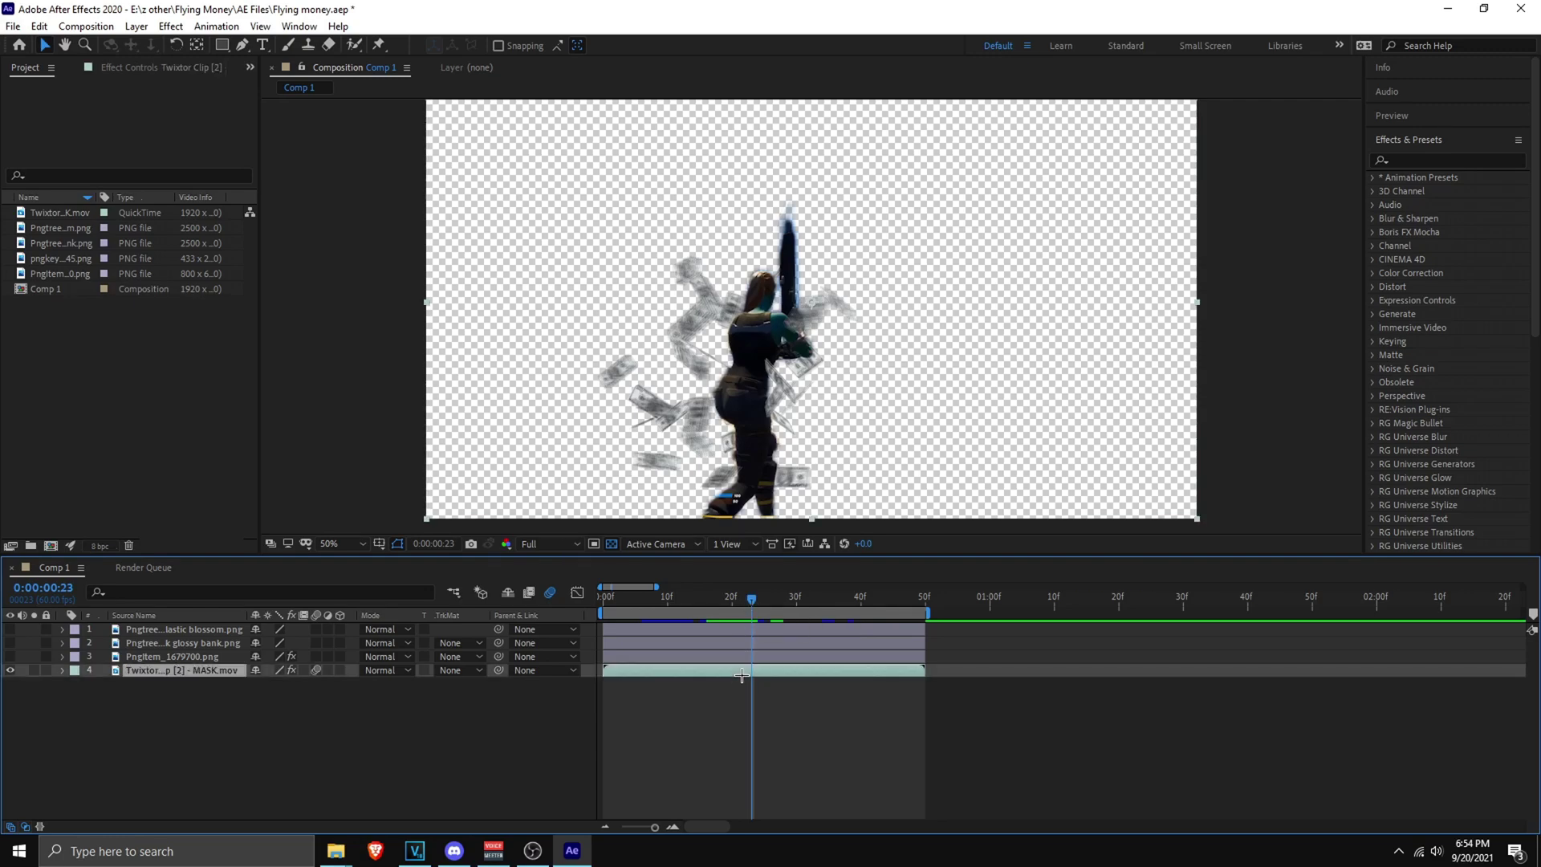
pyautogui.click(62, 212)
pyautogui.click(132, 64)
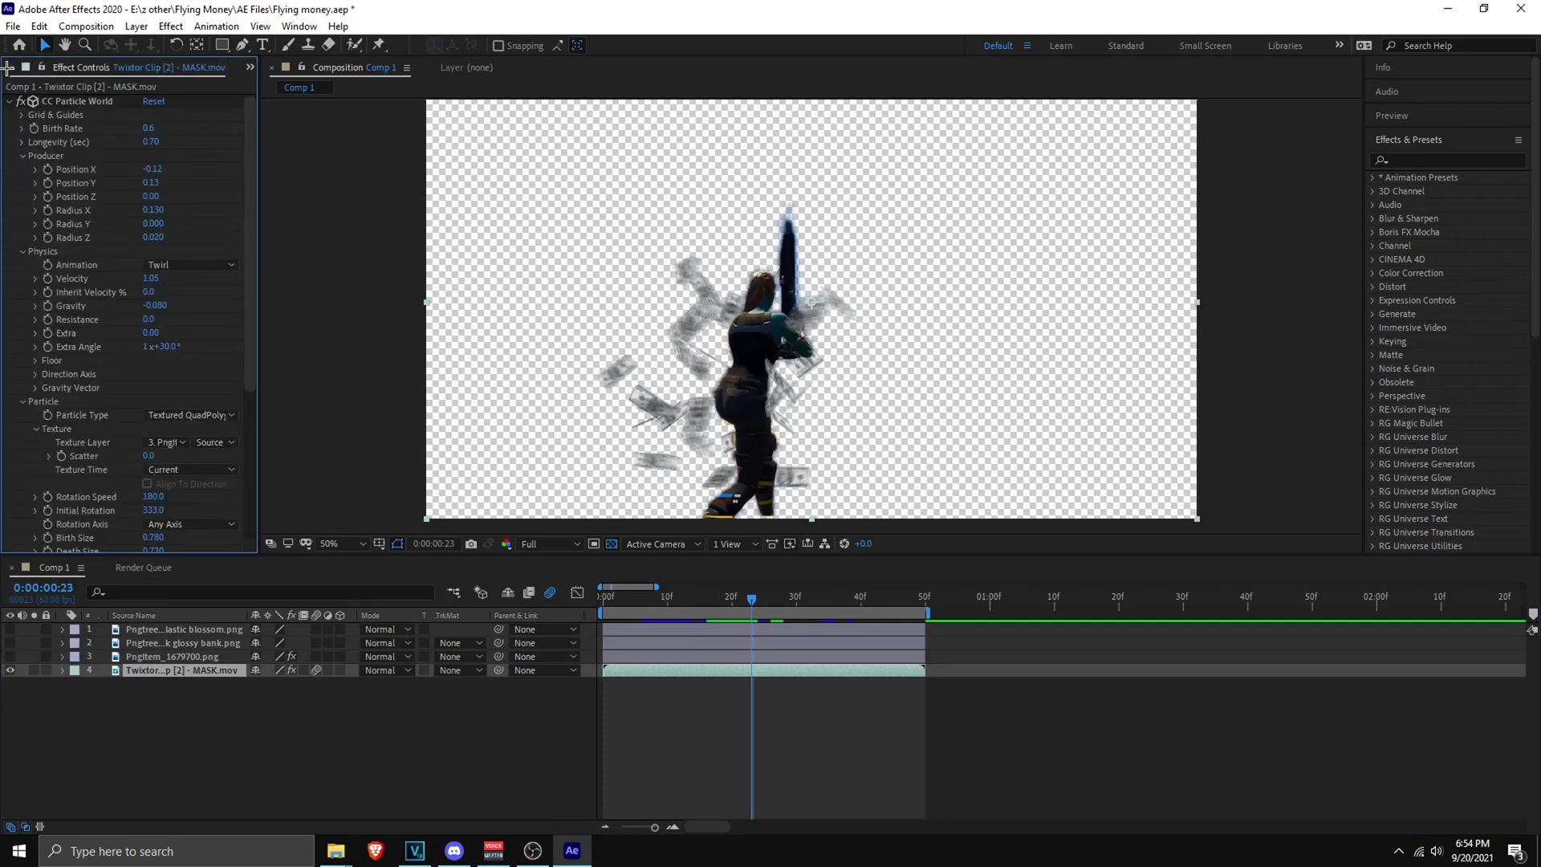
pyautogui.click(249, 66)
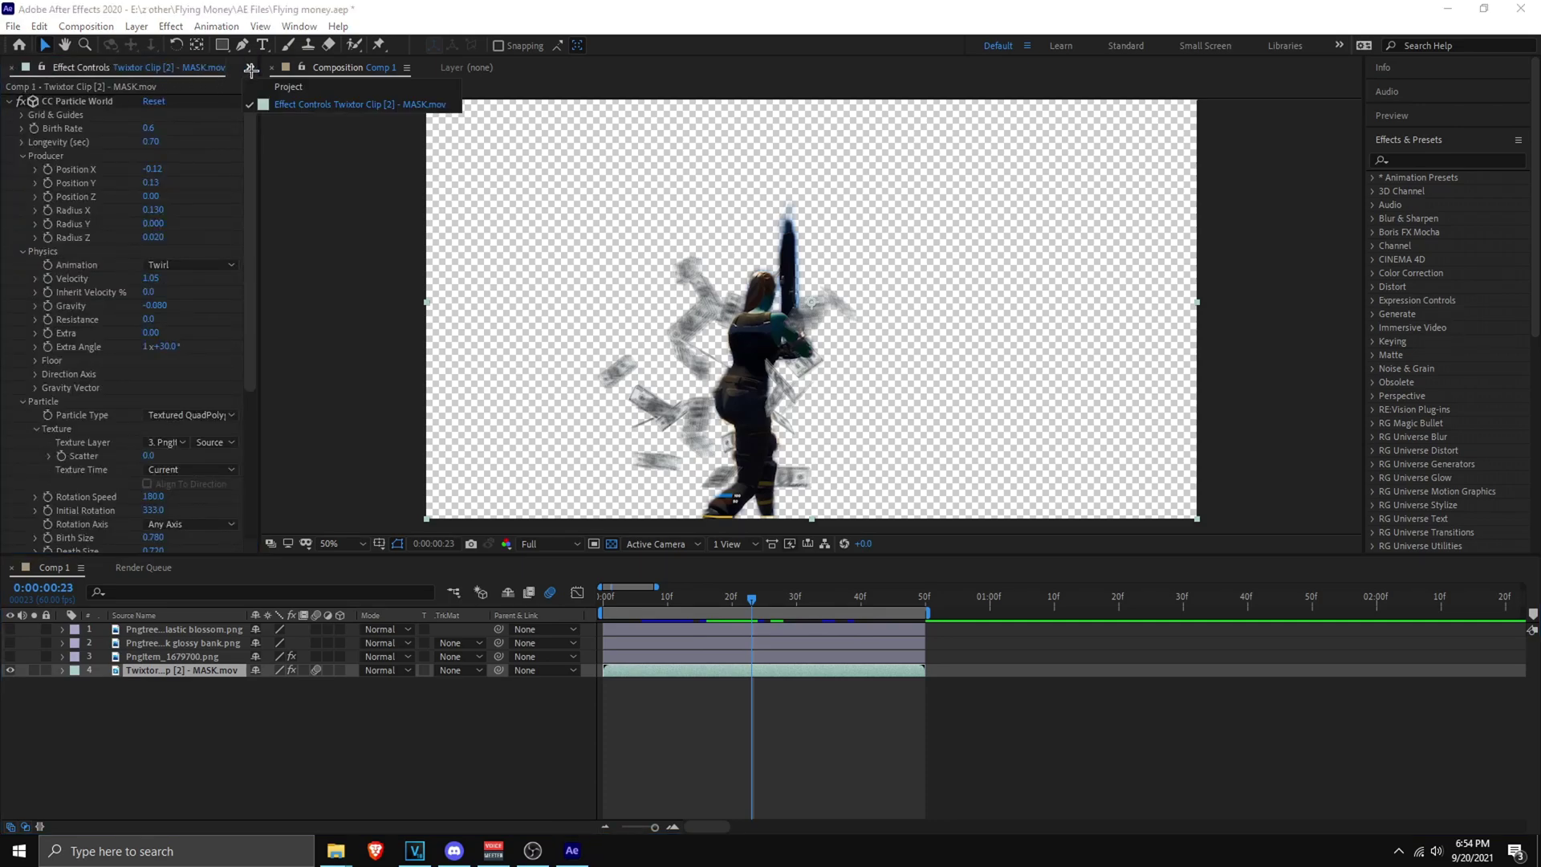
pyautogui.click(288, 85)
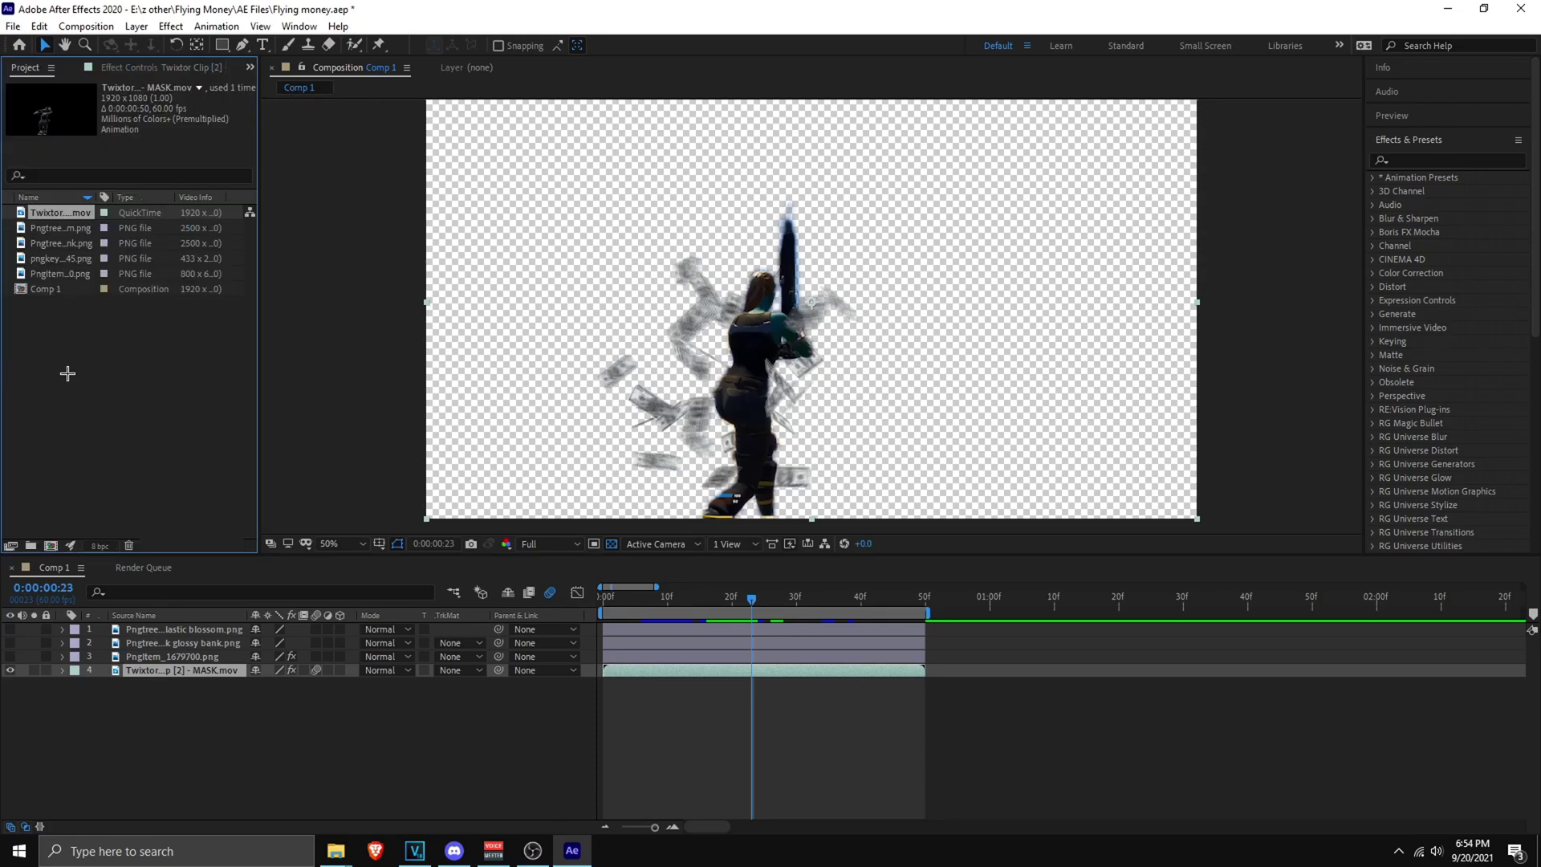
# Step: Replace the Twixtor MASK.mov footage with the file render for video.mov via Replace Footage
pyautogui.rightClick(72, 211)
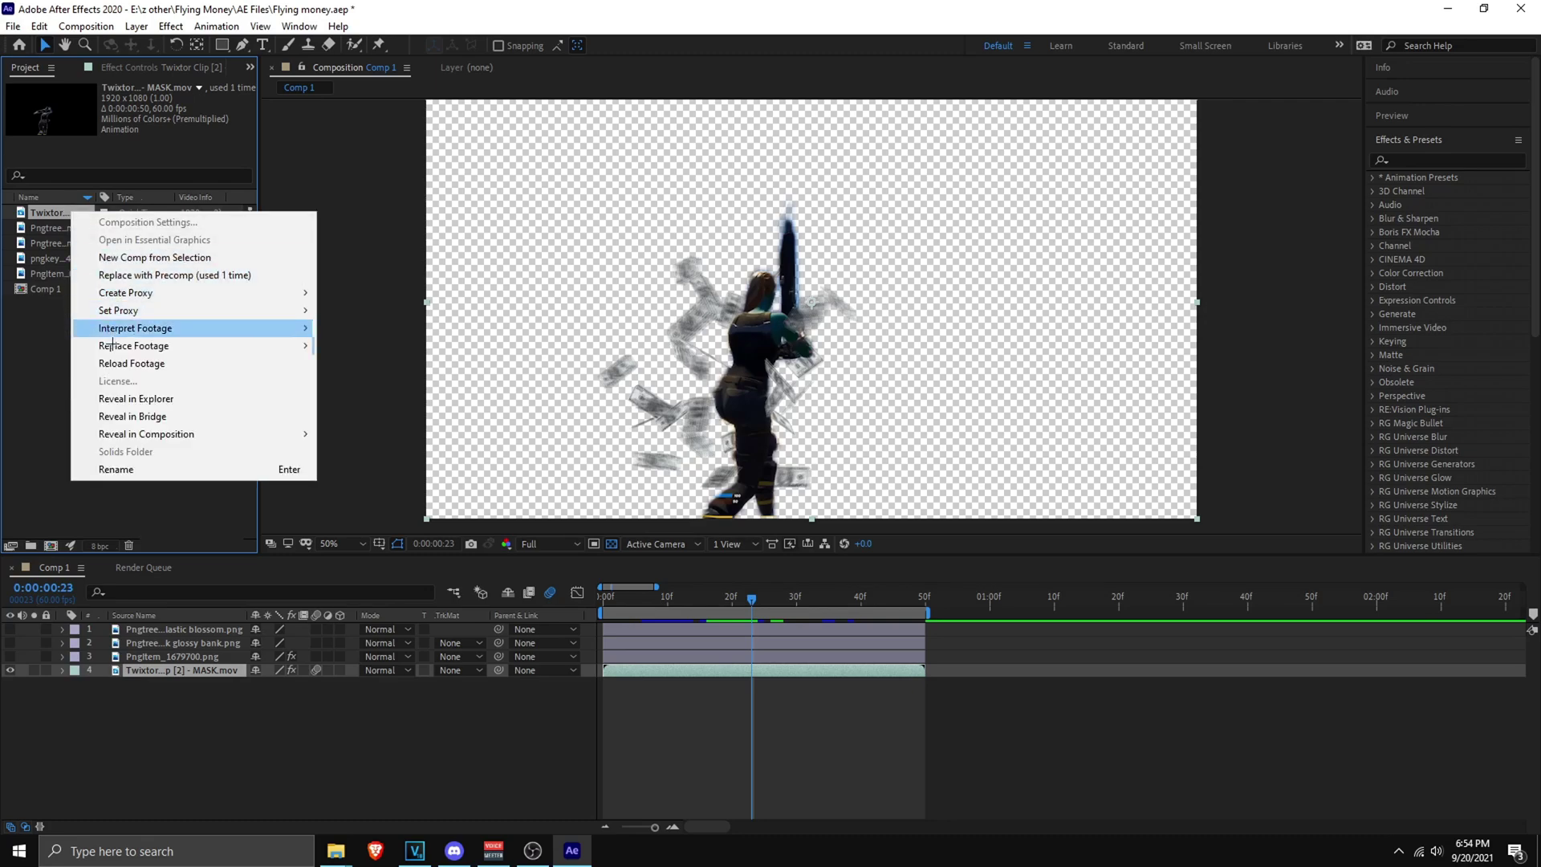
pyautogui.moveTo(148, 345)
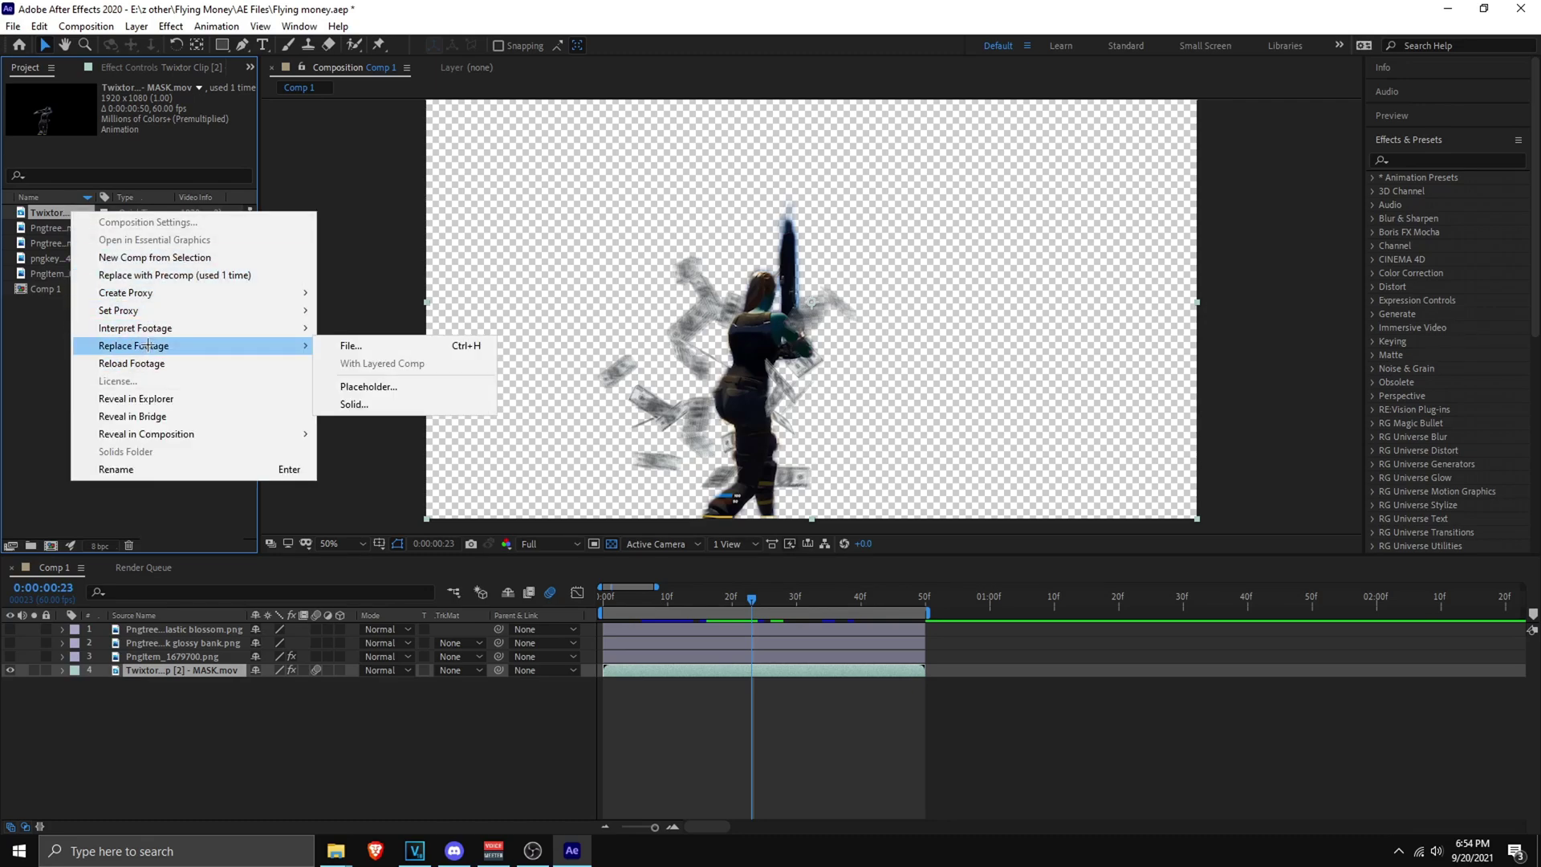
pyautogui.click(358, 344)
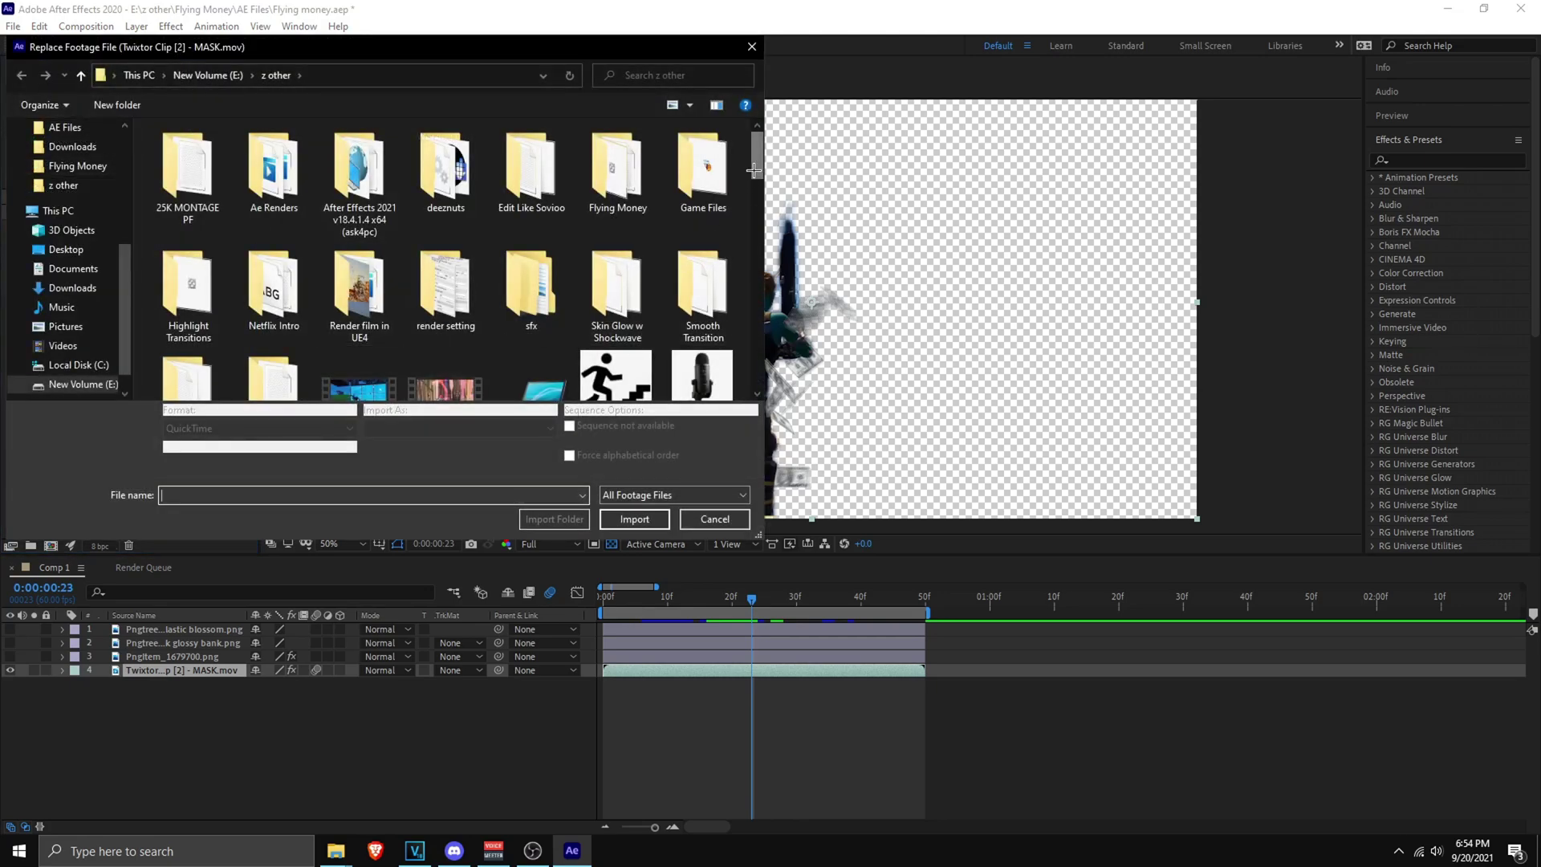
pyautogui.moveTo(756, 166); pyautogui.dragTo(756, 271)
pyautogui.click(274, 251)
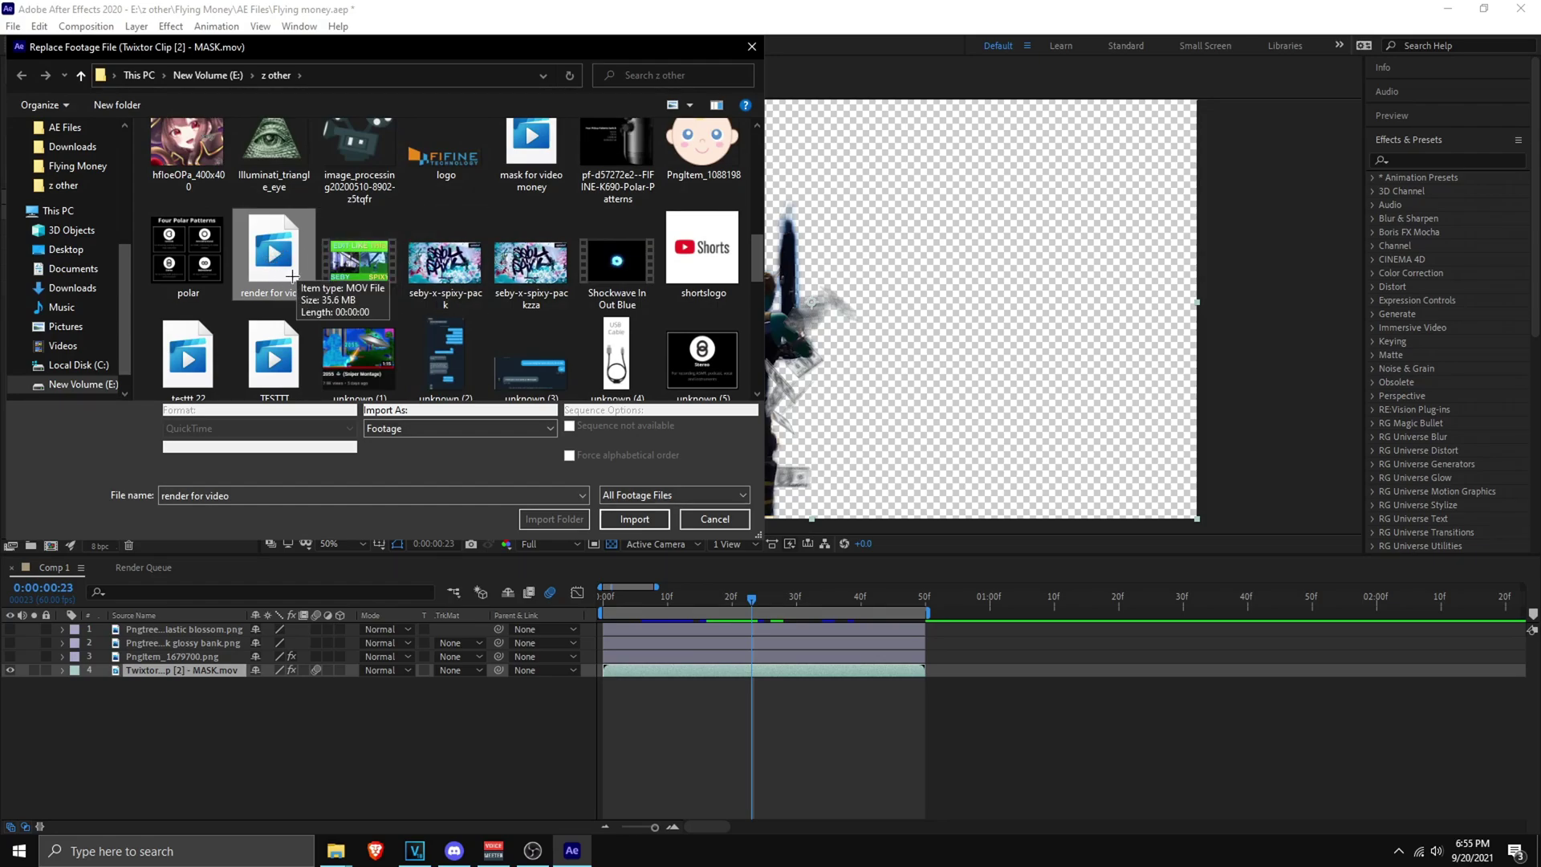
pyautogui.click(641, 526)
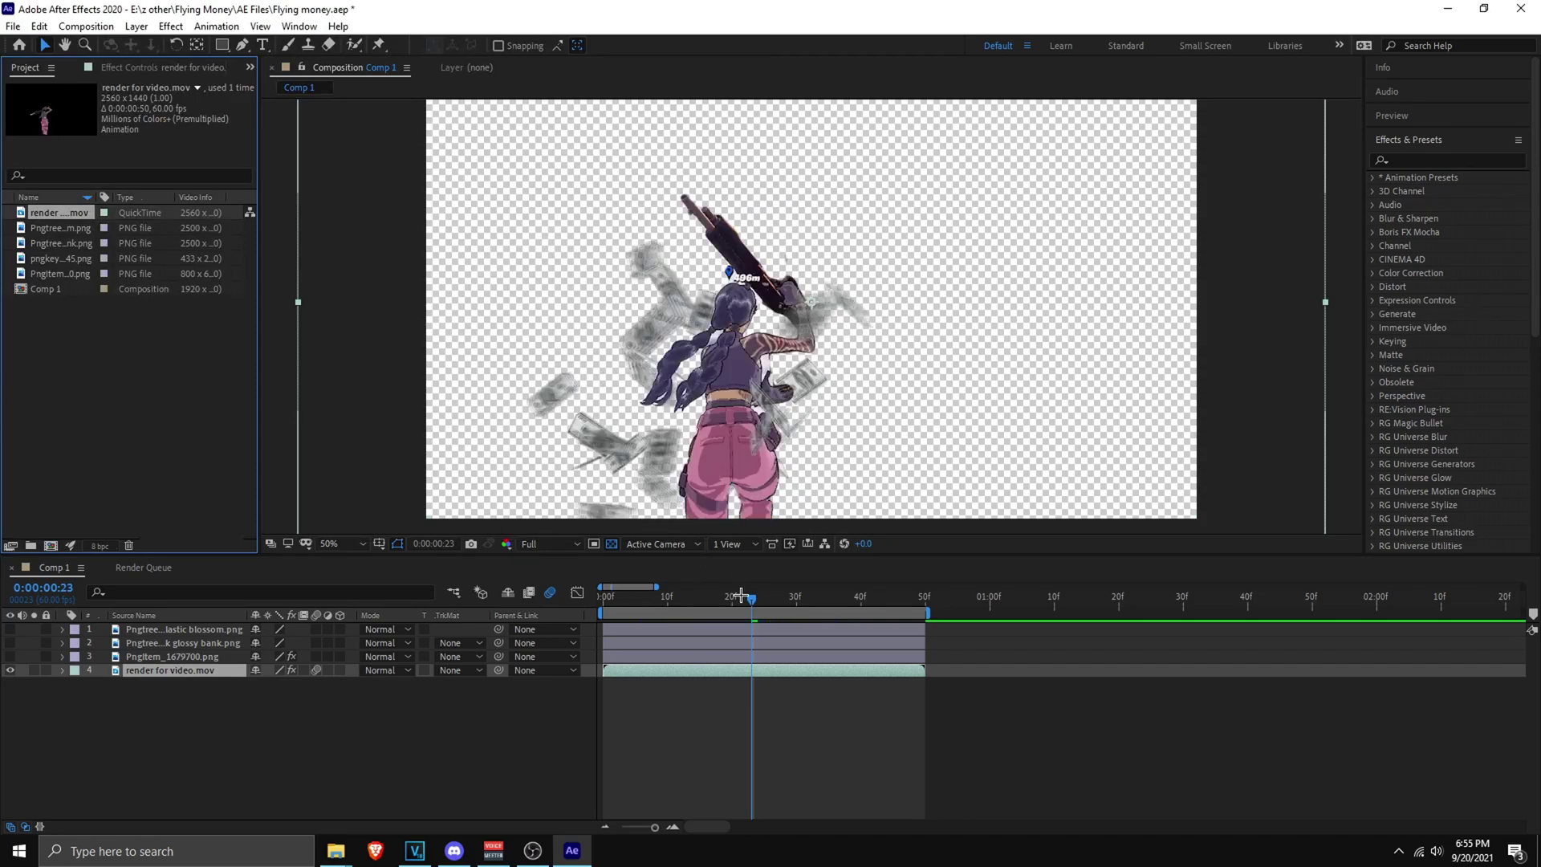
# Step: Preview the comp start and raise the CC Particle World Birth Rate to 0.6
pyautogui.moveTo(751, 600)
pyautogui.mouseDown()
pyautogui.moveTo(640, 601)
pyautogui.moveTo(834, 606)
pyautogui.moveTo(740, 612)
pyautogui.mouseUp()
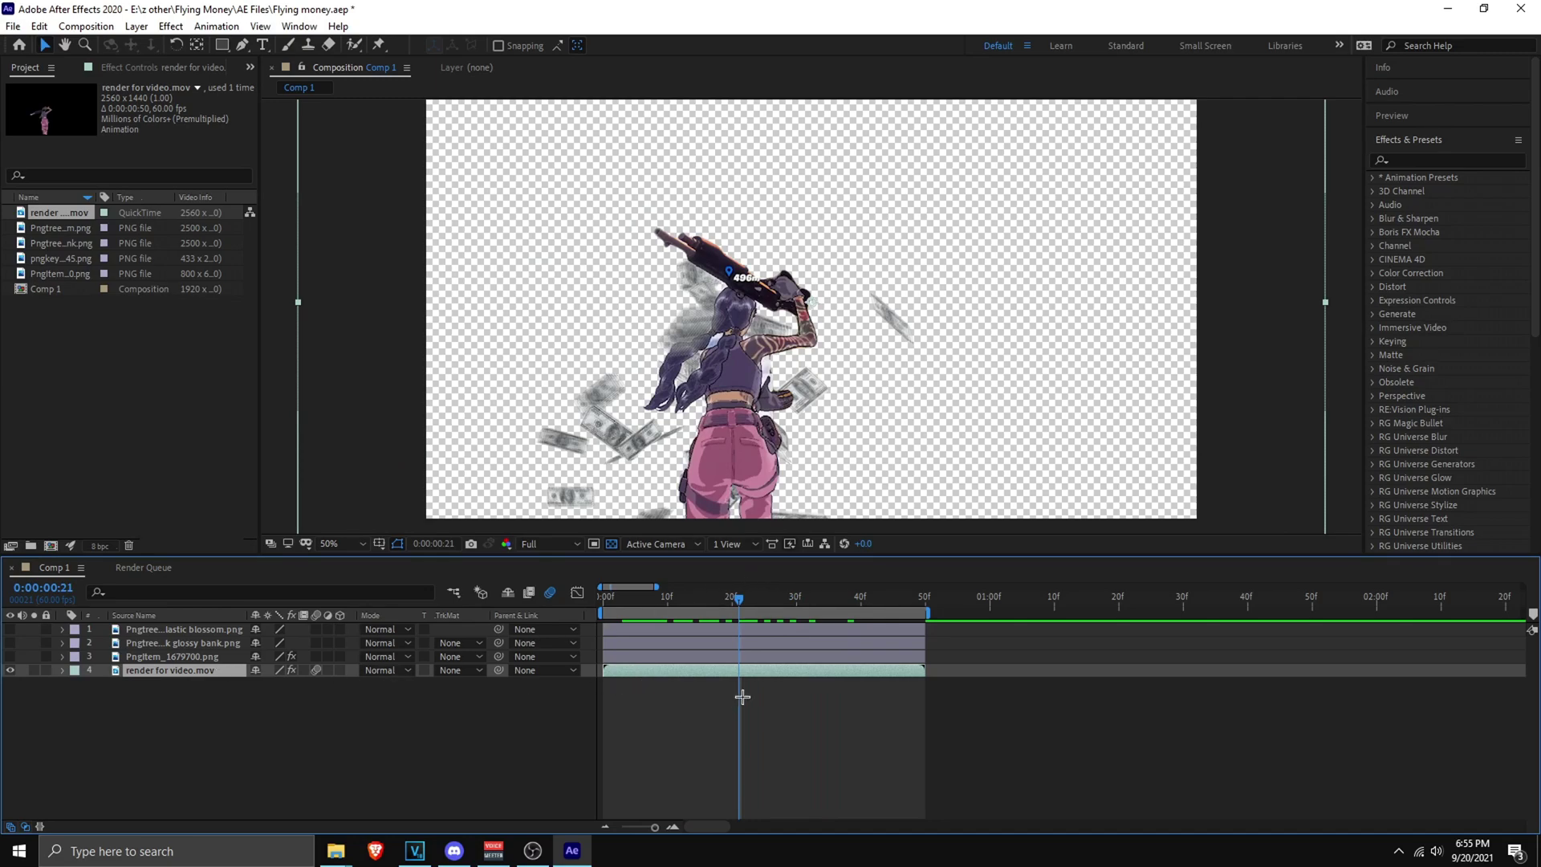
pyautogui.click(146, 68)
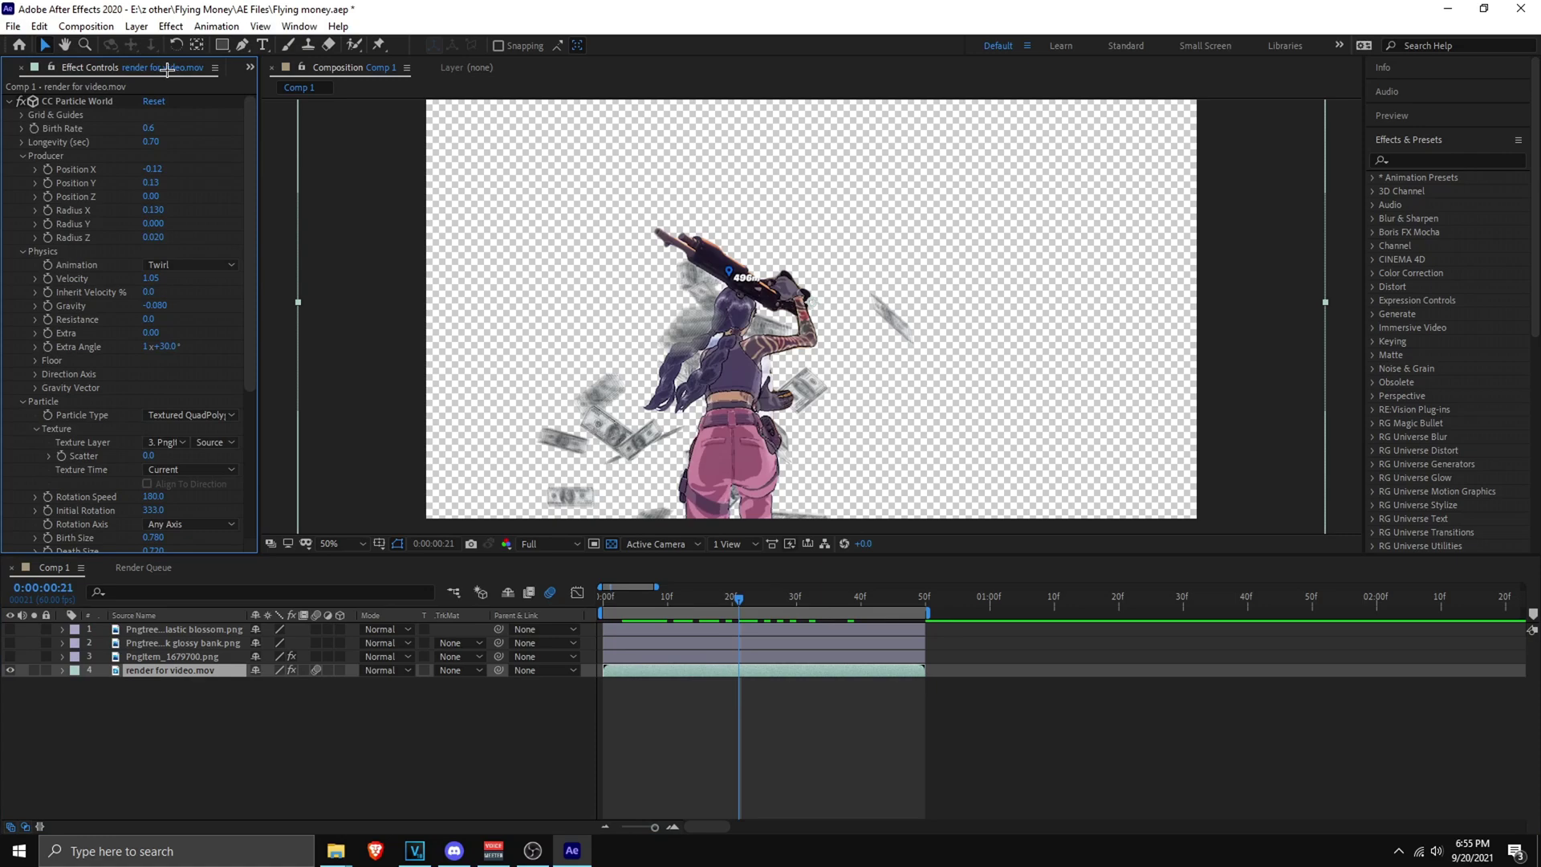
pyautogui.moveTo(247, 207); pyautogui.dragTo(248, 144)
pyautogui.moveTo(154, 129); pyautogui.dragTo(162, 125)
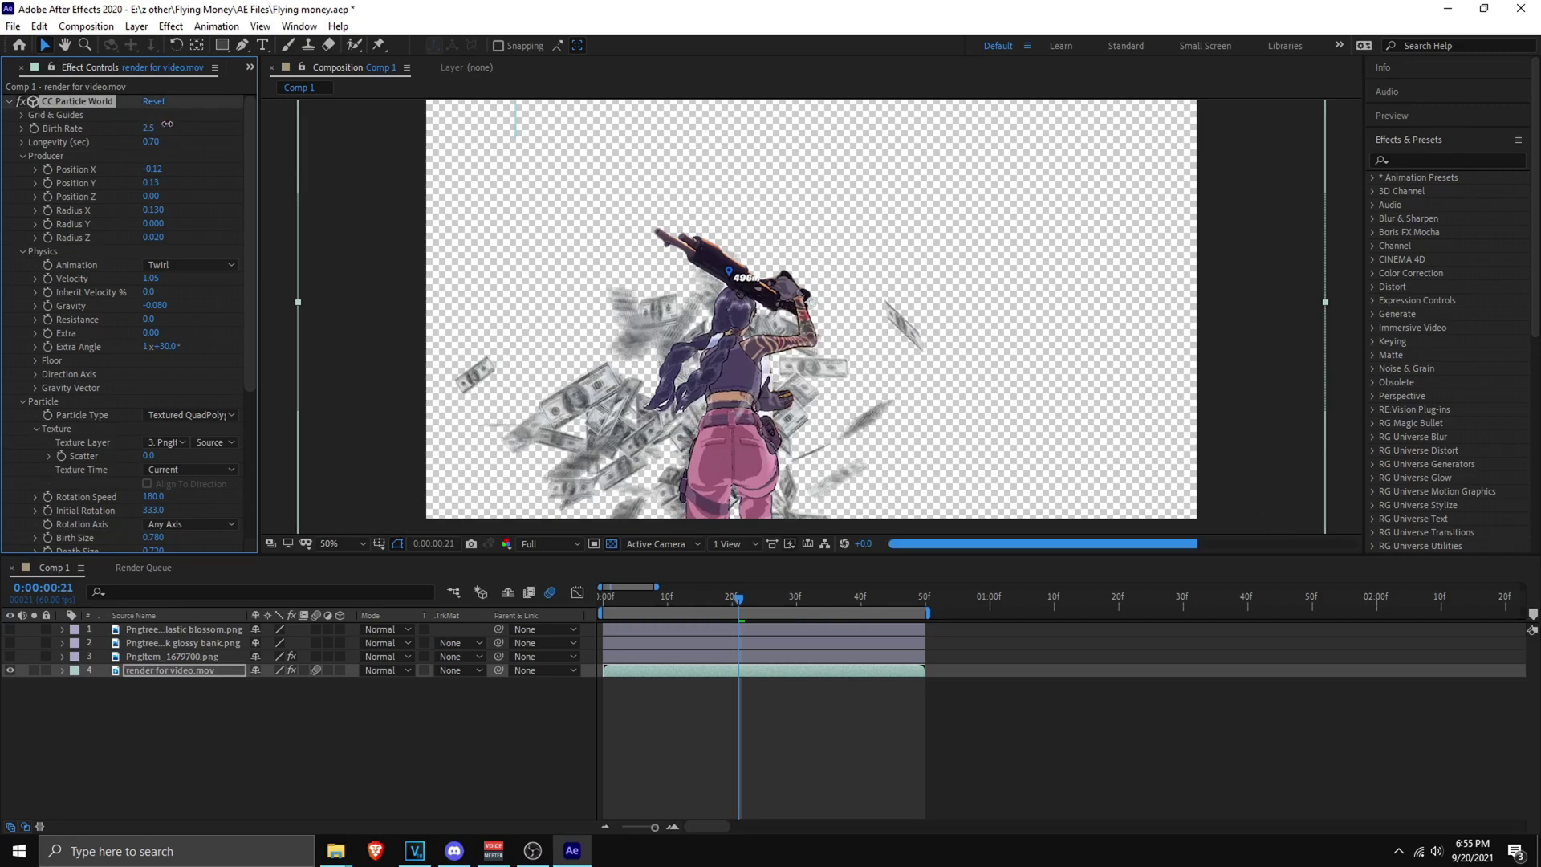
pyautogui.click(162, 125)
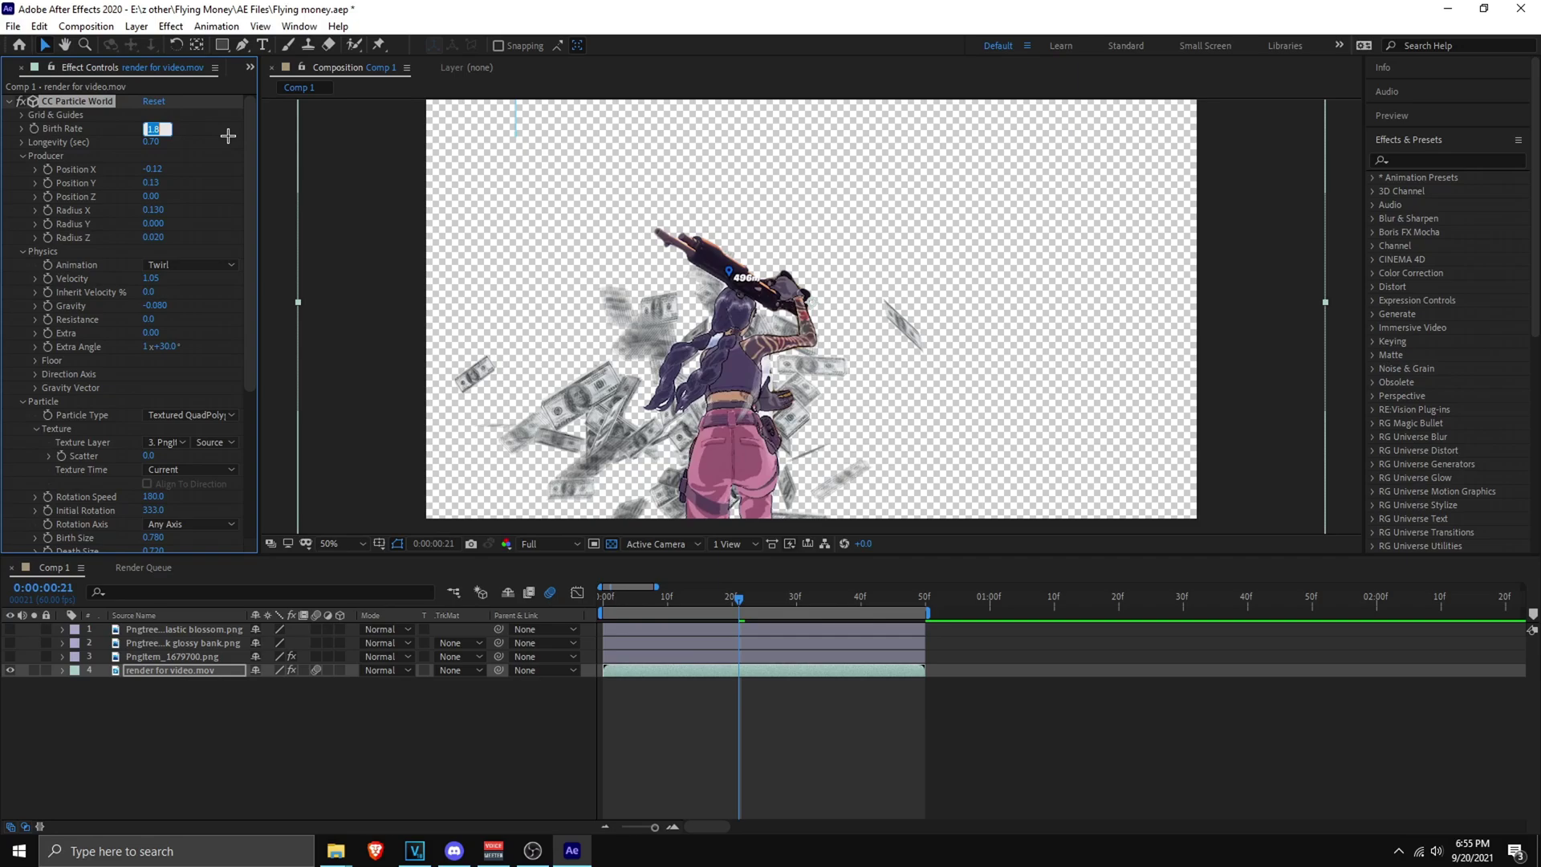
pyautogui.press('Return')
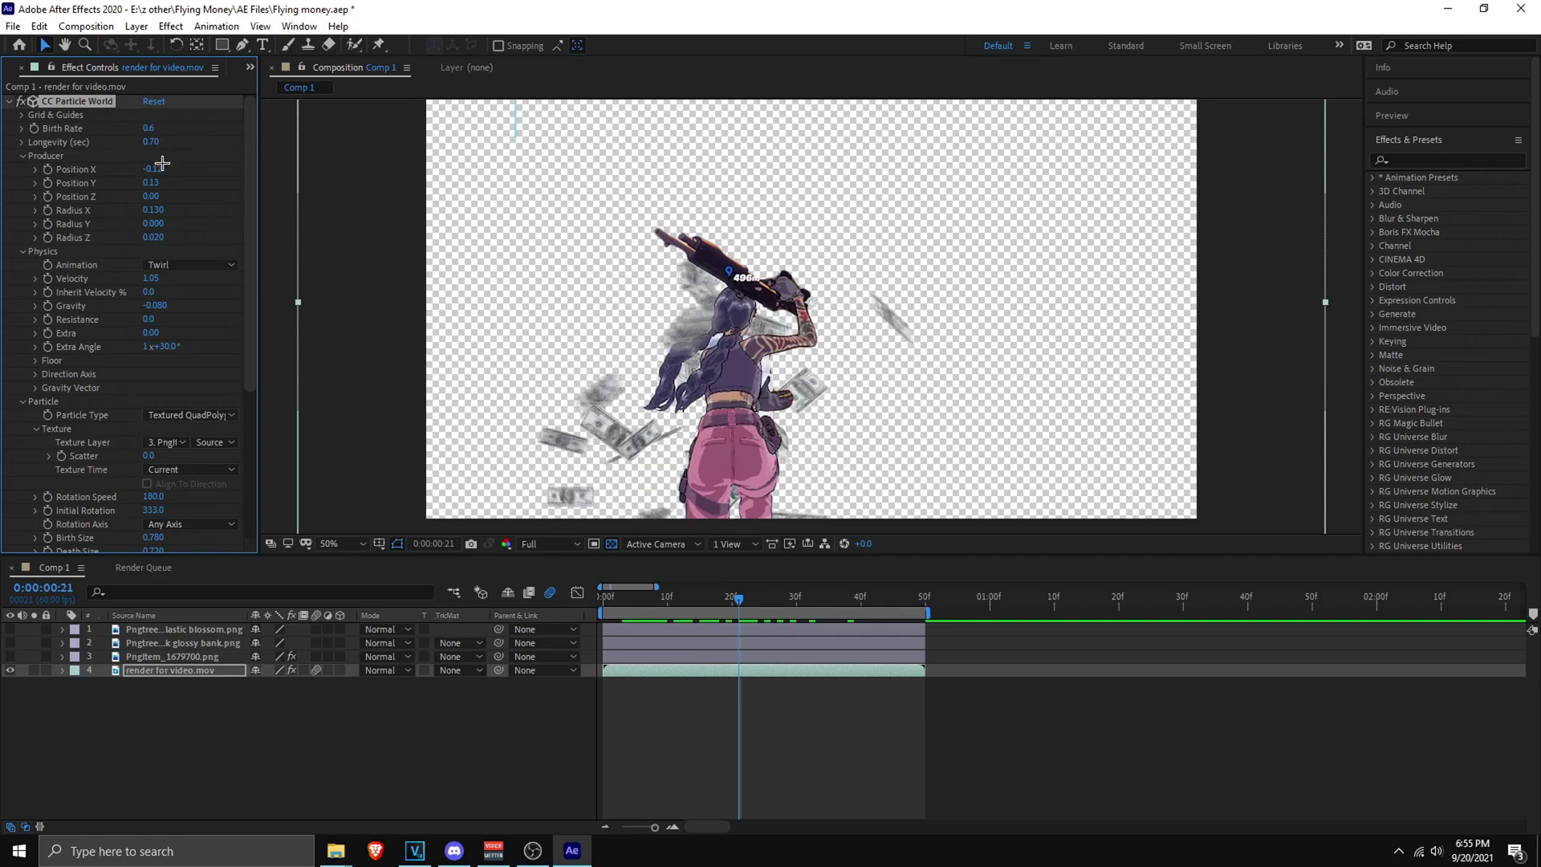
# Step: Shift the emitter Position X to -0.12, undo a velocity trial, and weaken Gravity to -0.080
pyautogui.moveTo(166, 168)
pyautogui.mouseDown()
pyautogui.moveTo(143, 168)
pyautogui.moveTo(155, 187)
pyautogui.moveTo(180, 181)
pyautogui.moveTo(165, 179)
pyautogui.mouseUp()
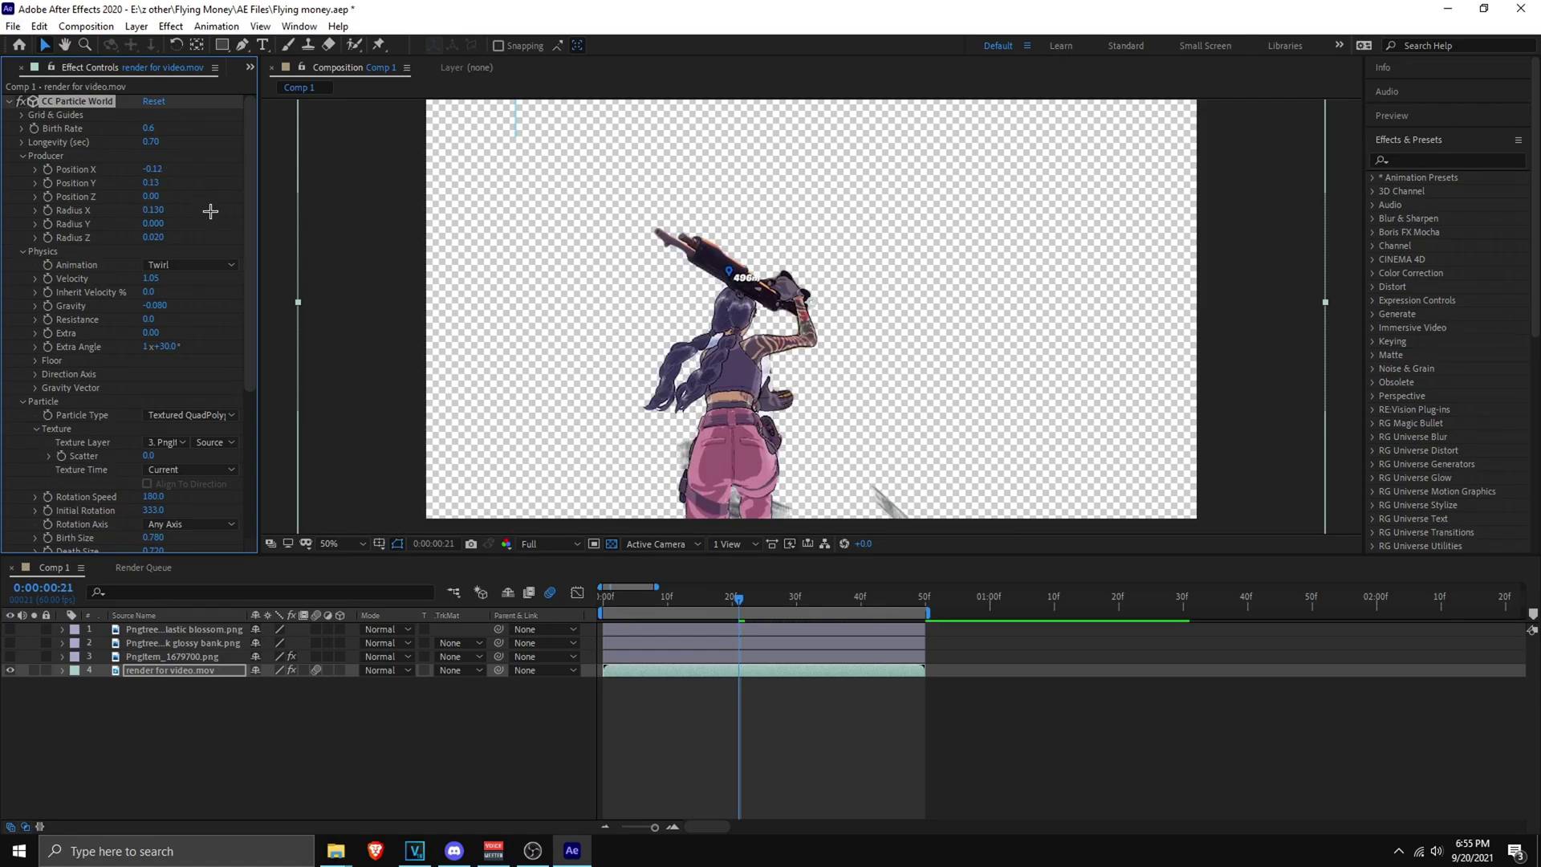
pyautogui.moveTo(249, 259); pyautogui.dragTo(249, 299)
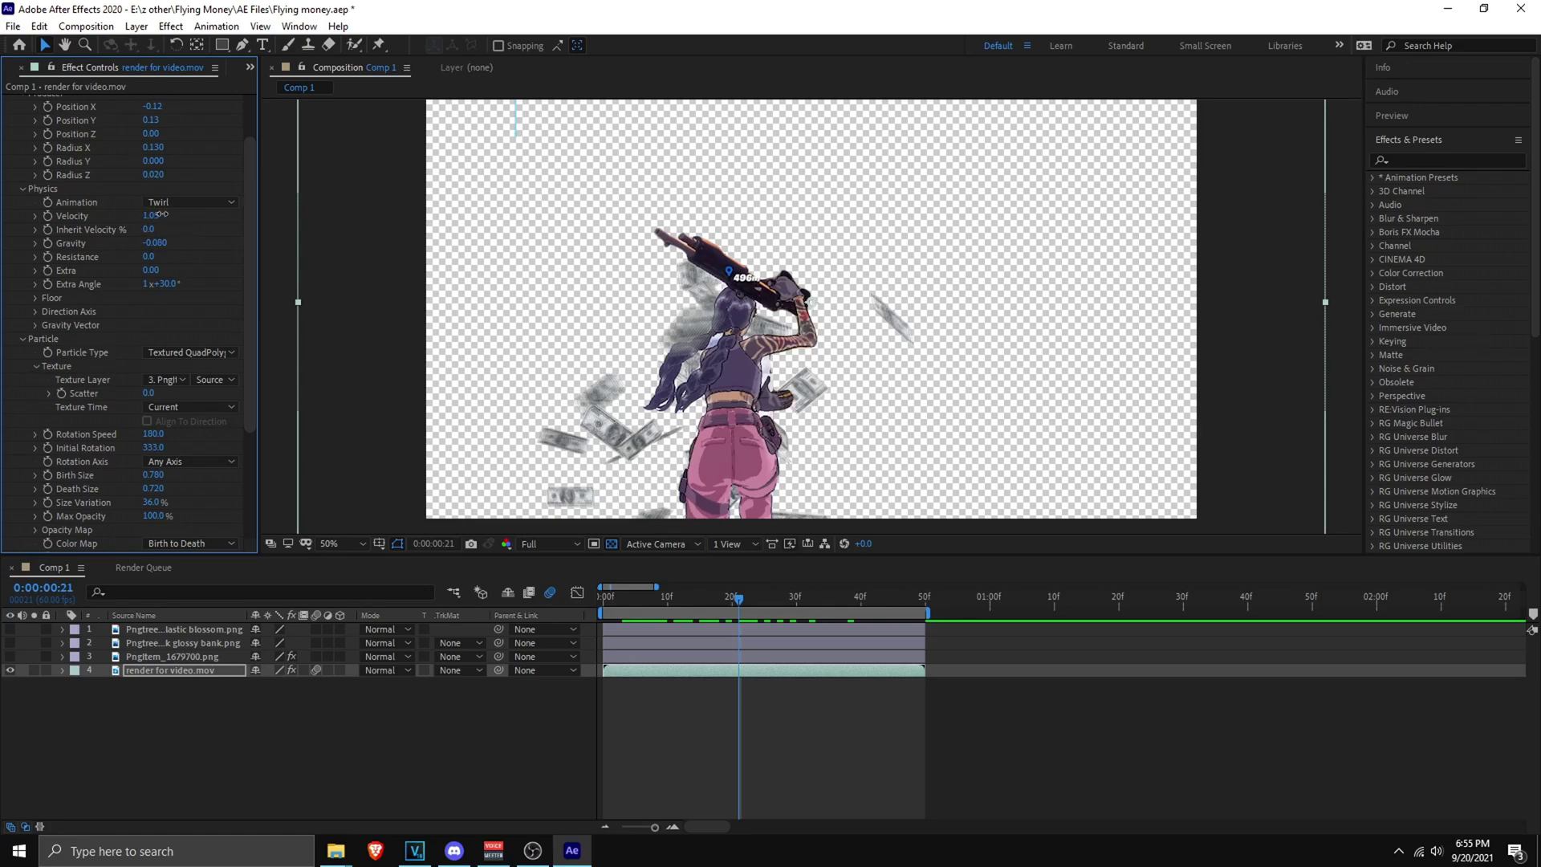
pyautogui.moveTo(161, 215); pyautogui.dragTo(186, 214)
pyautogui.moveTo(739, 598)
pyautogui.mouseDown()
pyautogui.moveTo(634, 598)
pyautogui.moveTo(765, 597)
pyautogui.mouseUp()
pyautogui.hotkey('ctrl', 'z')
pyautogui.moveTo(163, 249); pyautogui.dragTo(163, 250)
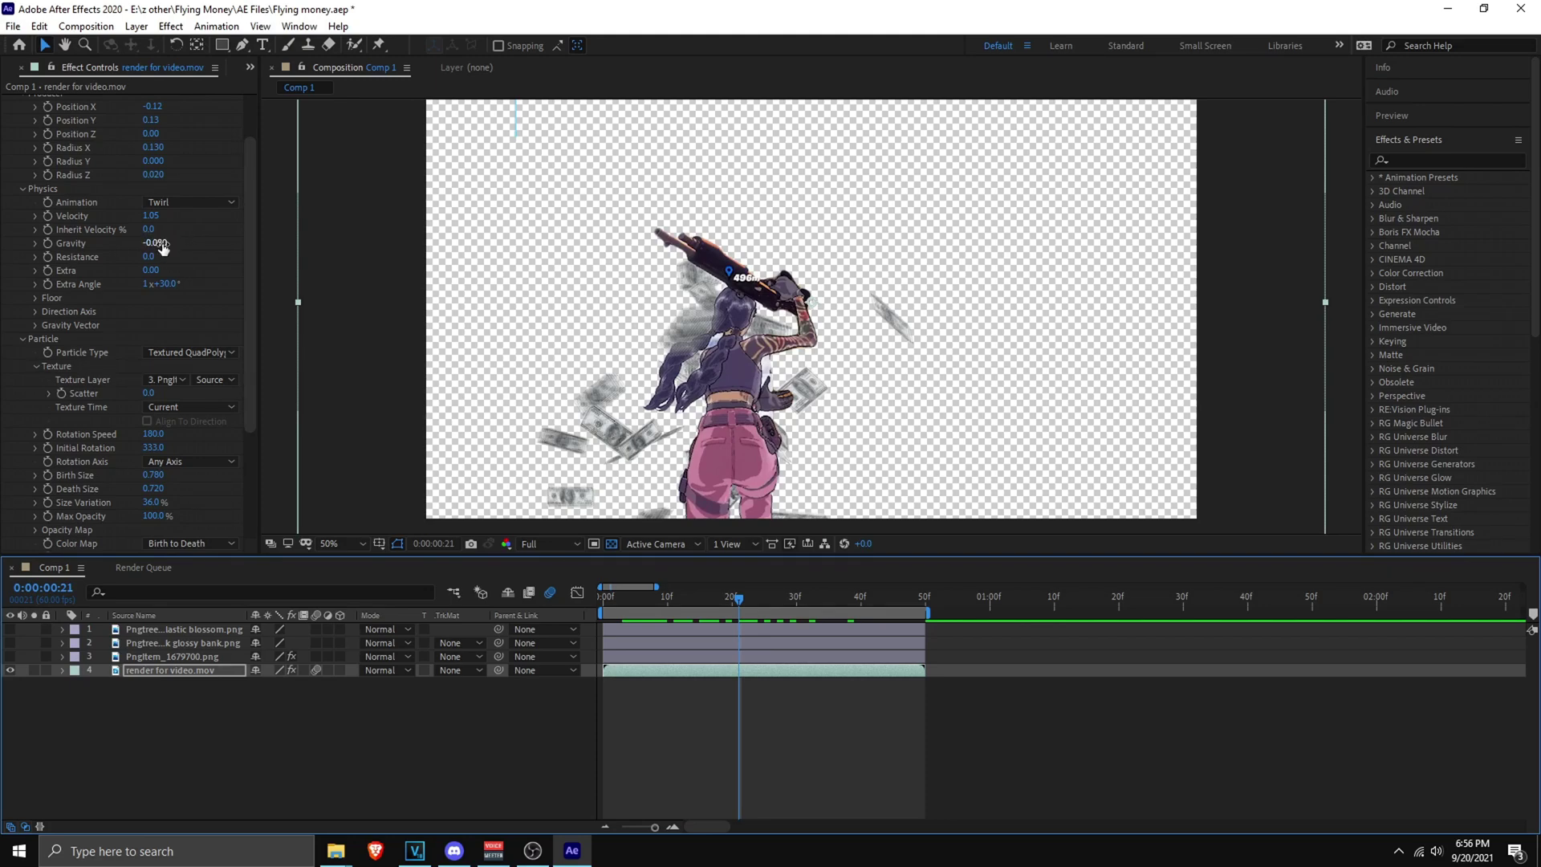
pyautogui.moveTo(738, 598); pyautogui.dragTo(790, 597)
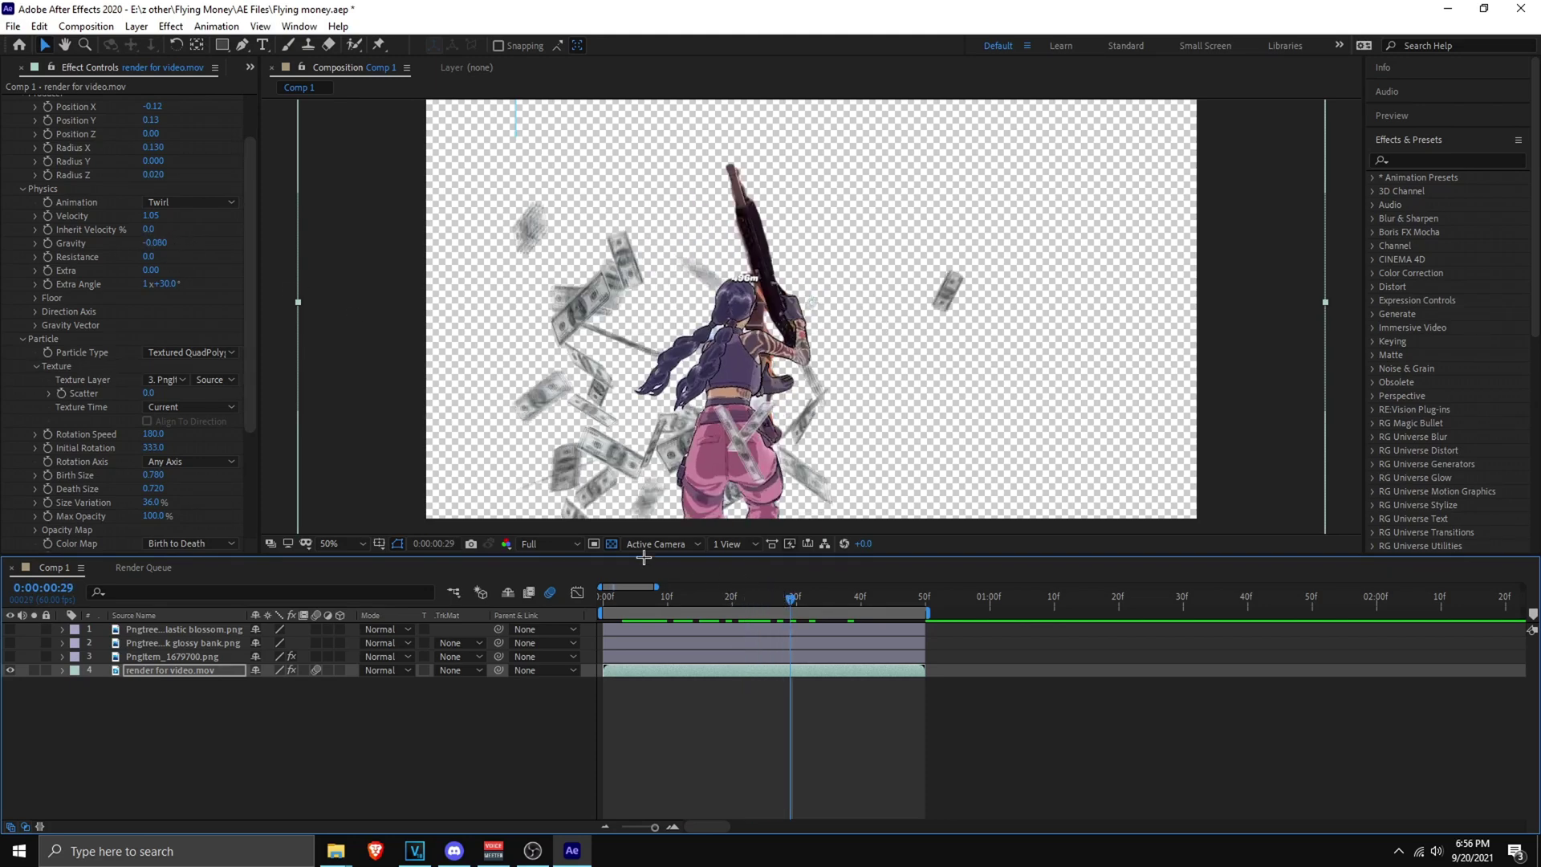
# Step: Set the particle Texture Layer to the red rose image
pyautogui.click(50, 340)
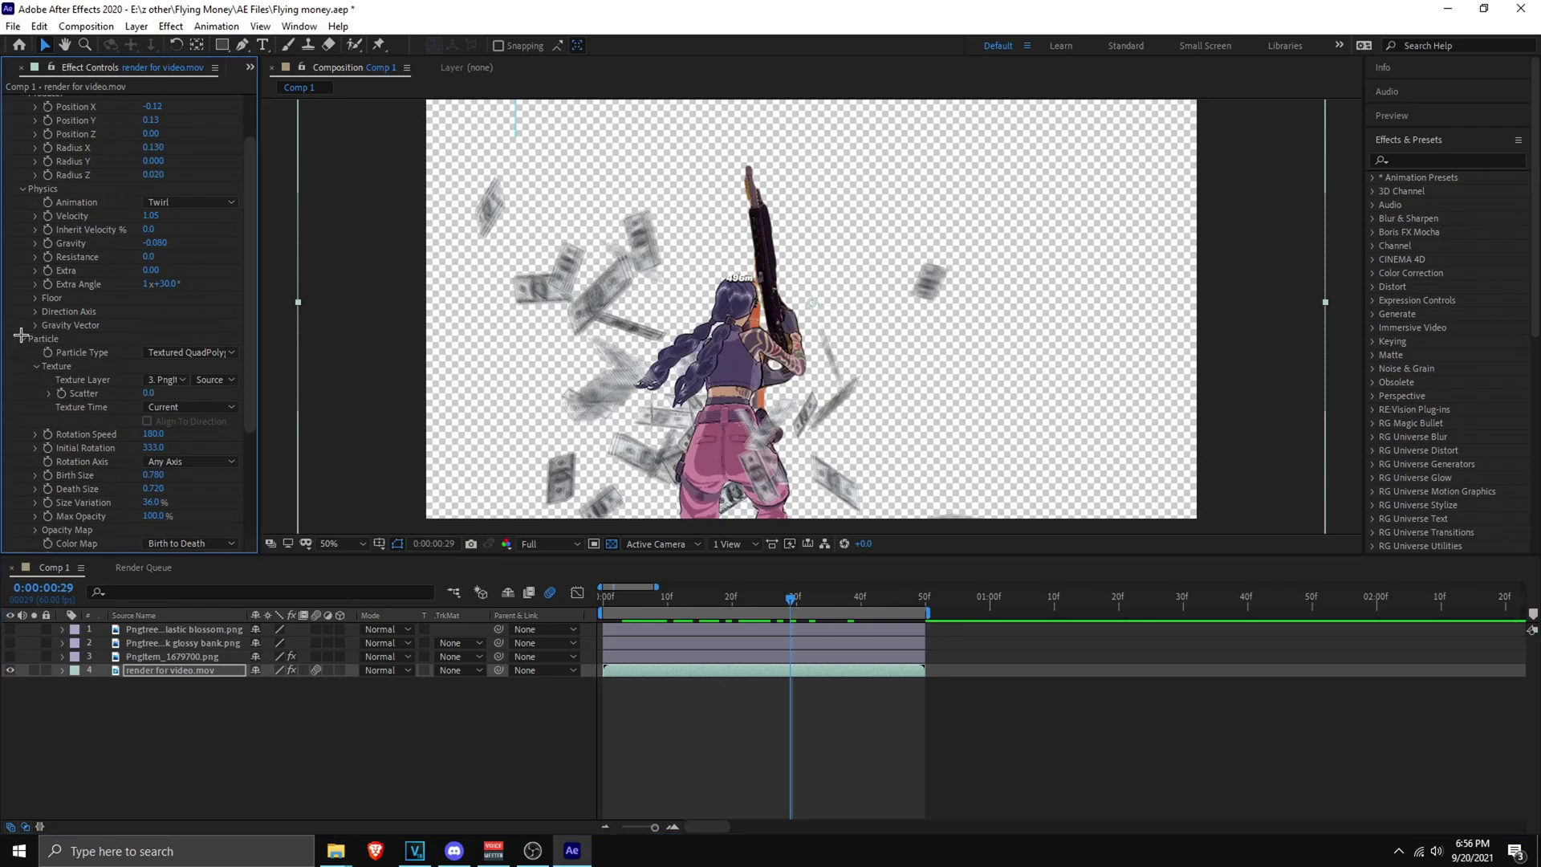
pyautogui.scroll(-1, 21, 335)
pyautogui.scroll(-1, 22, 395)
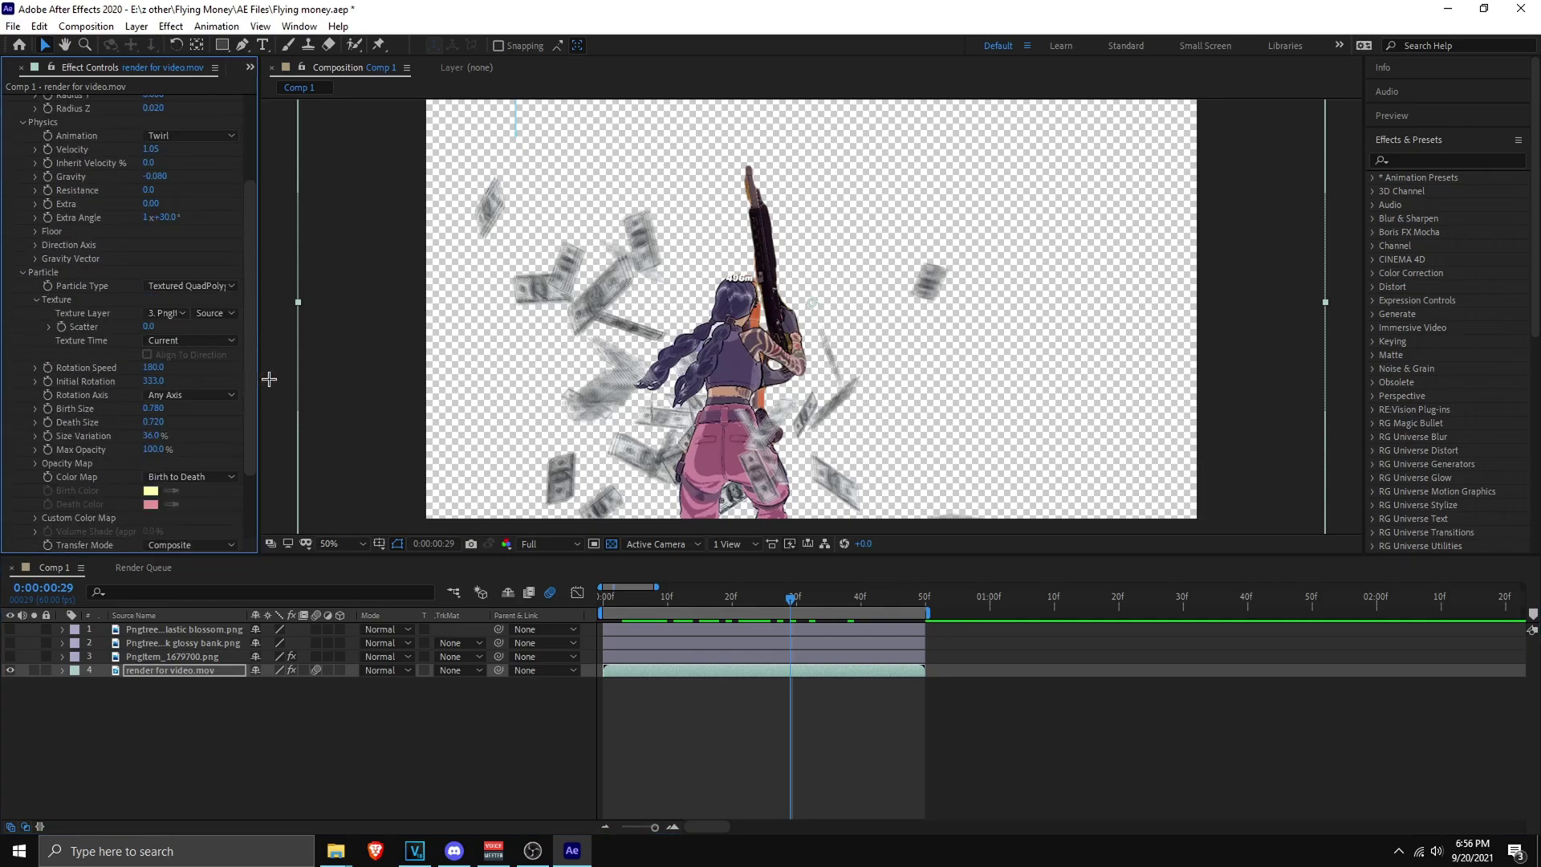
pyautogui.scroll(-1, 191, 273)
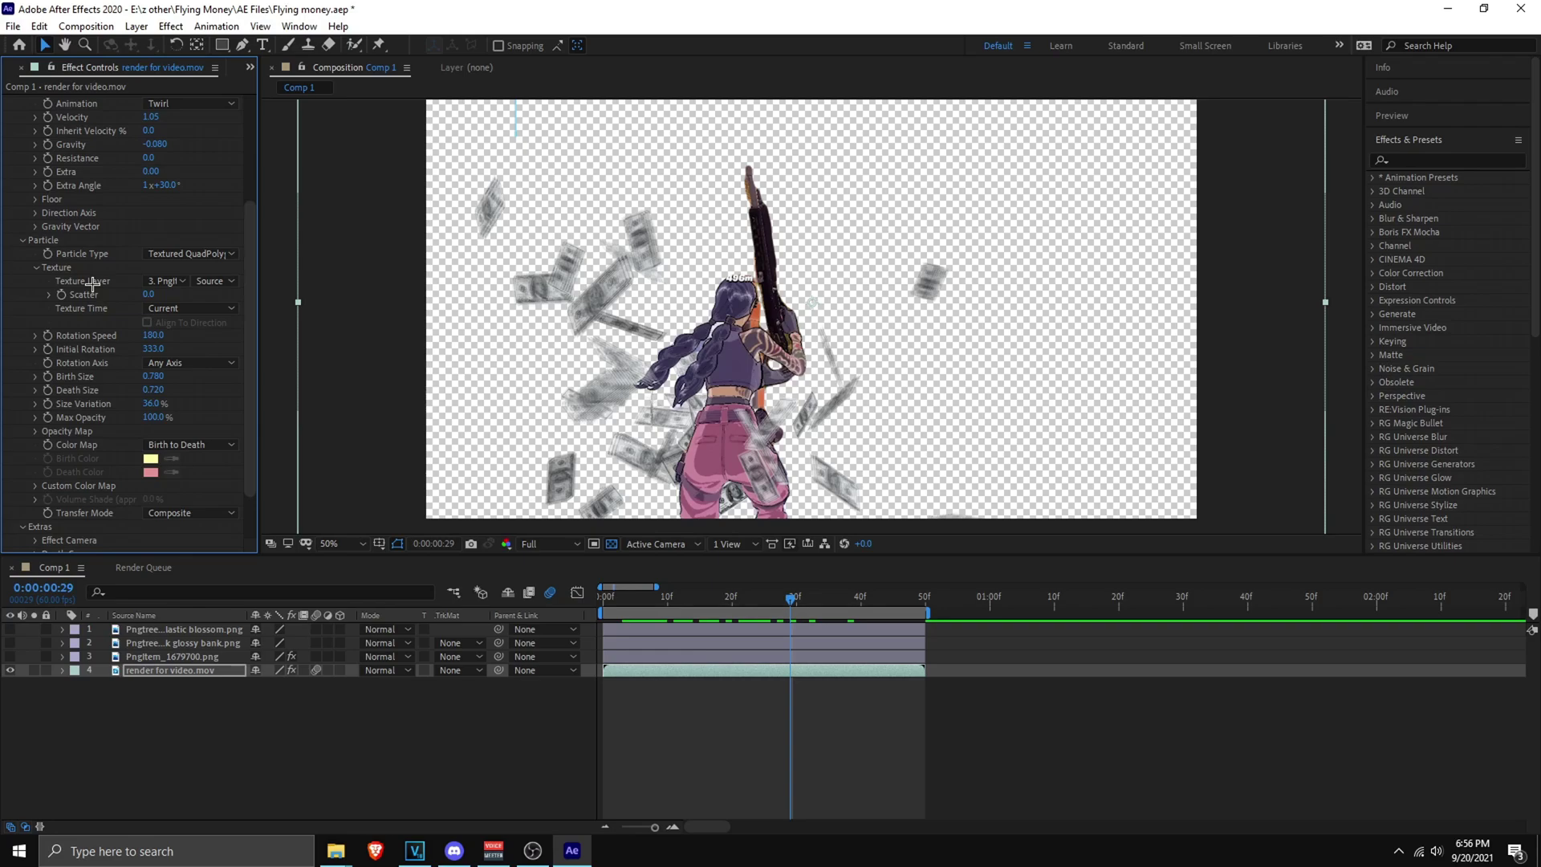
pyautogui.click(169, 281)
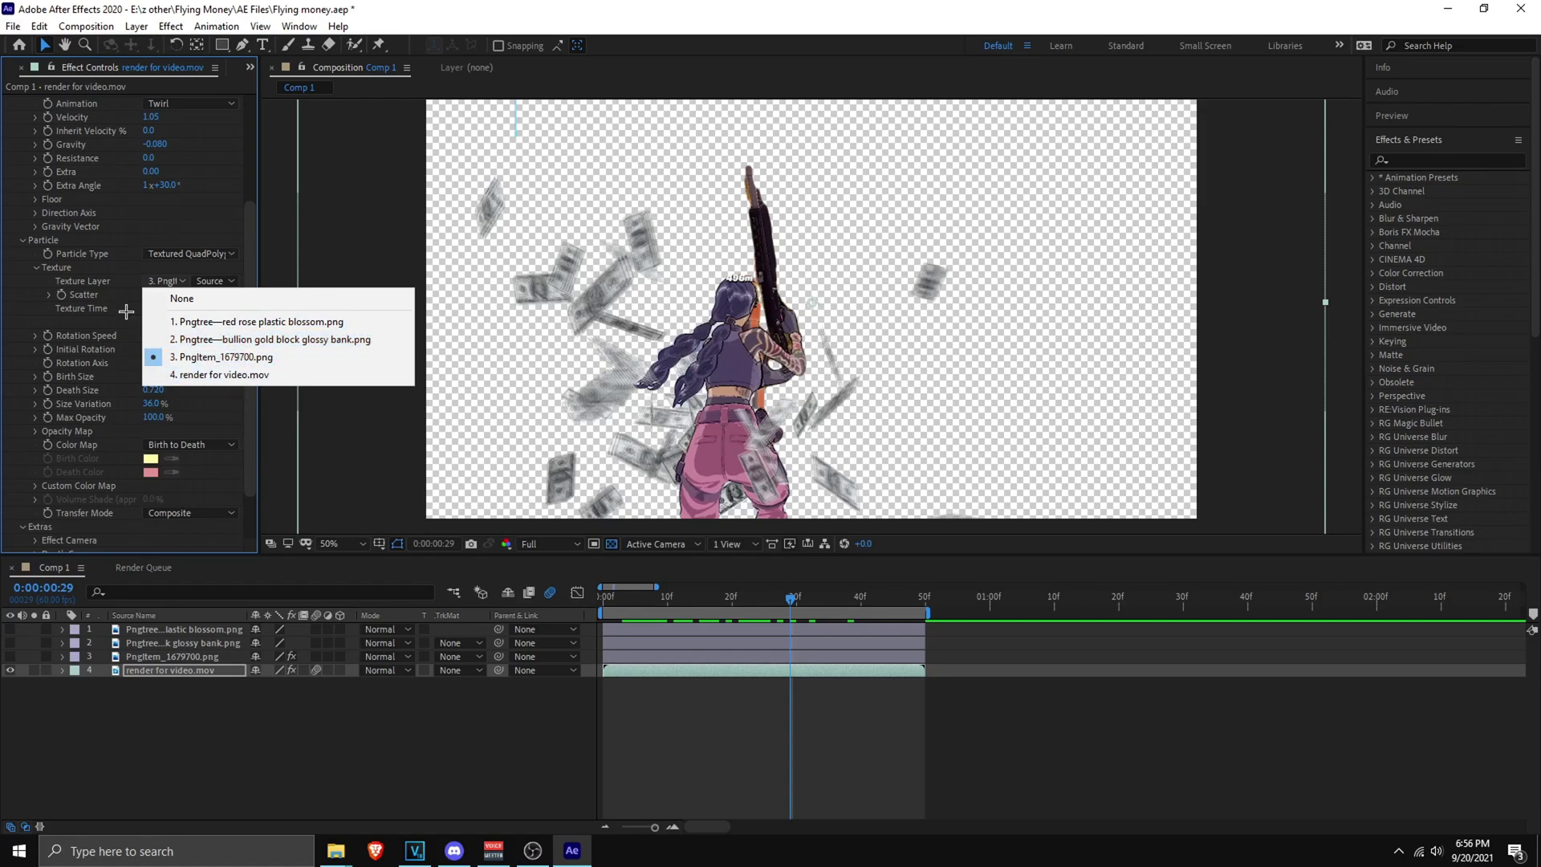
pyautogui.click(66, 268)
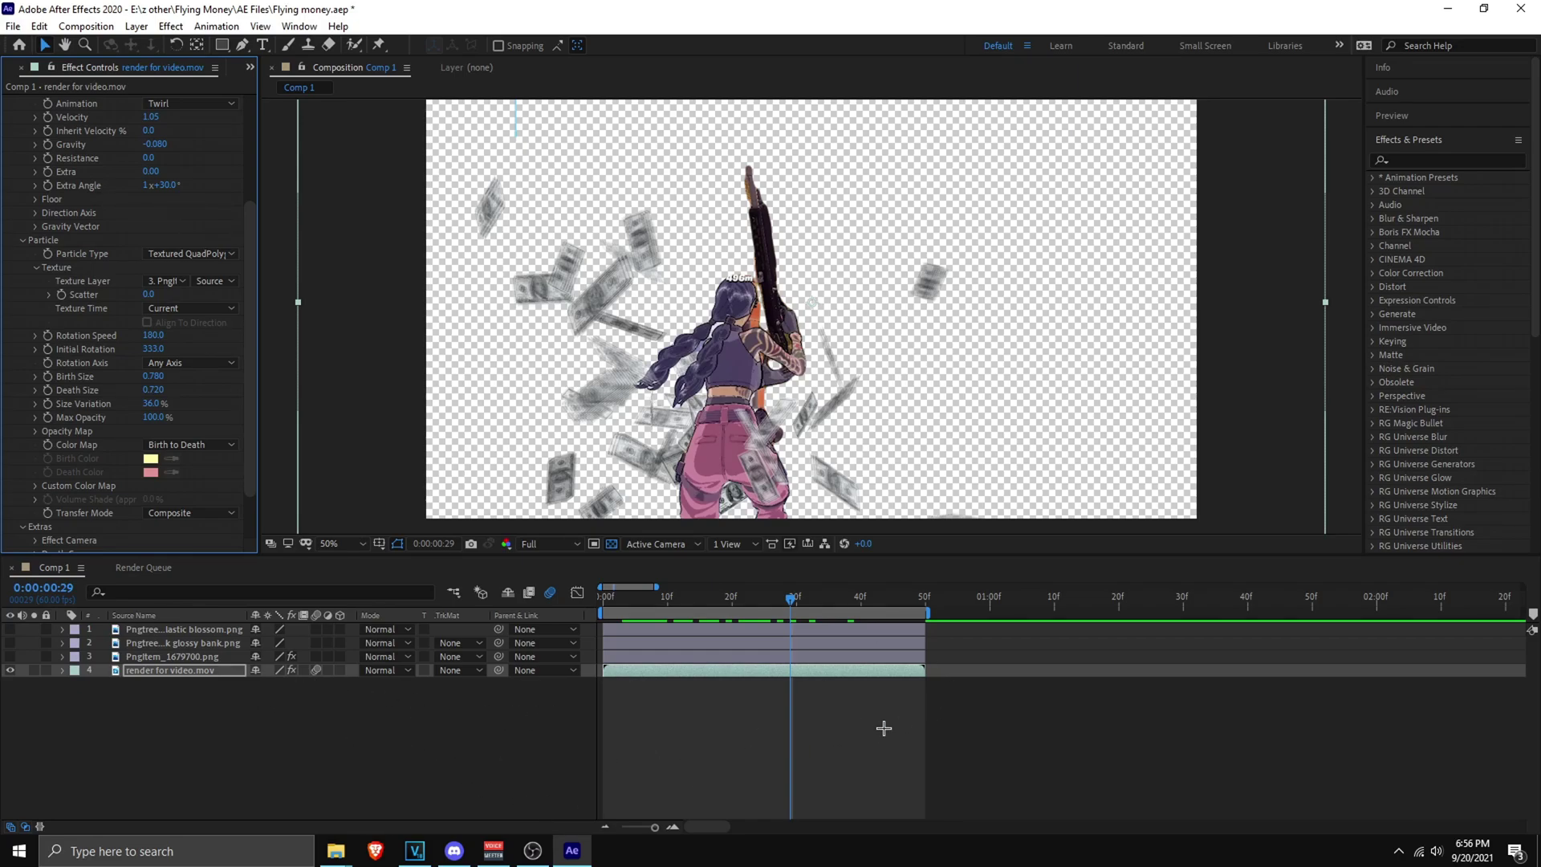
pyautogui.click(793, 657)
pyautogui.click(770, 670)
pyautogui.scroll(-10, 104, 372)
pyautogui.click(152, 366)
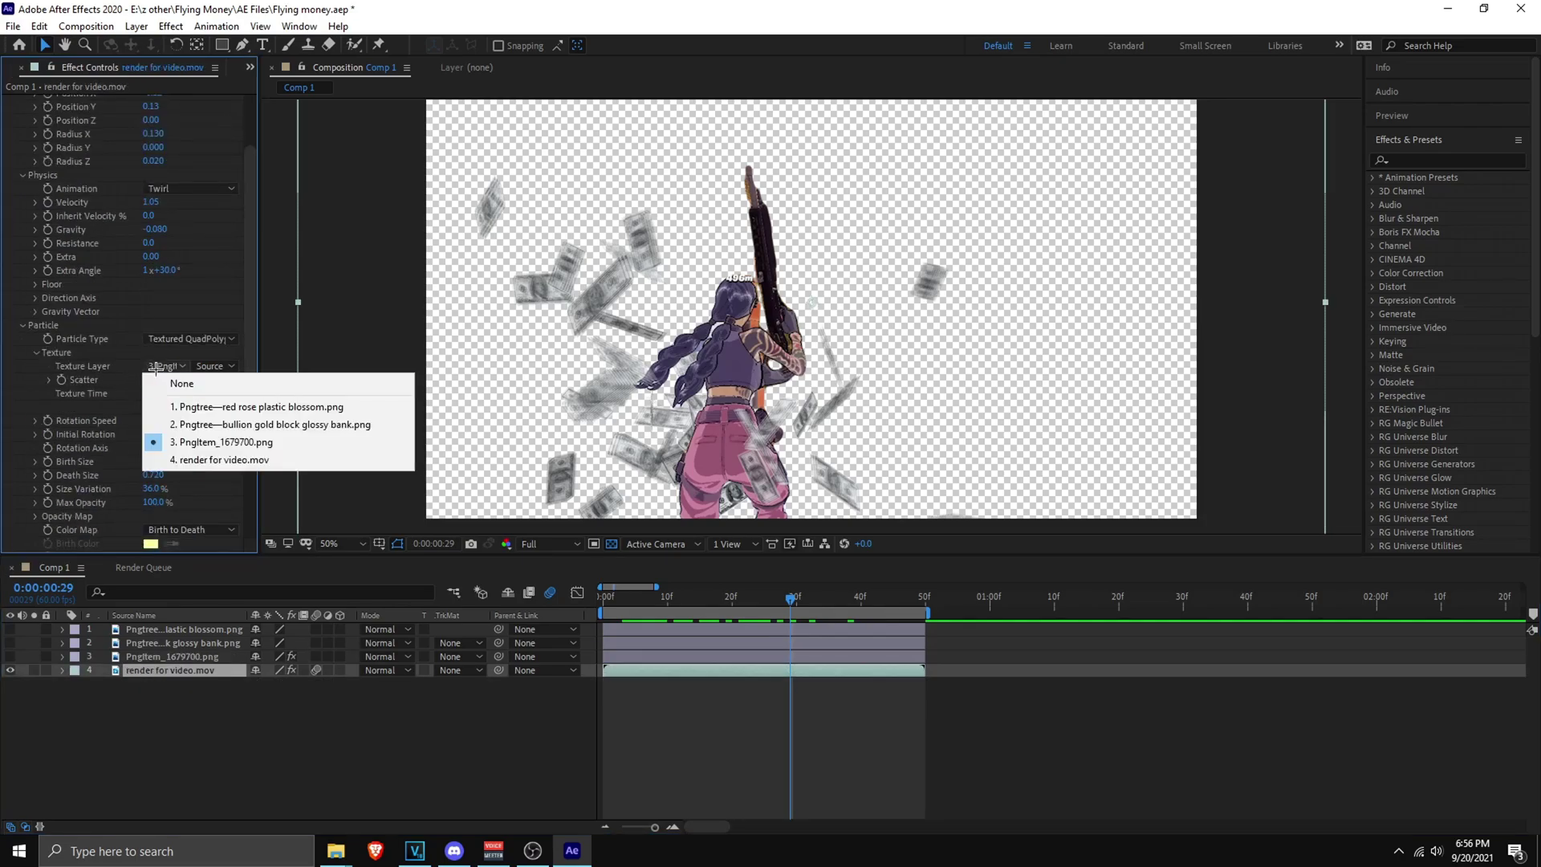
pyautogui.click(200, 407)
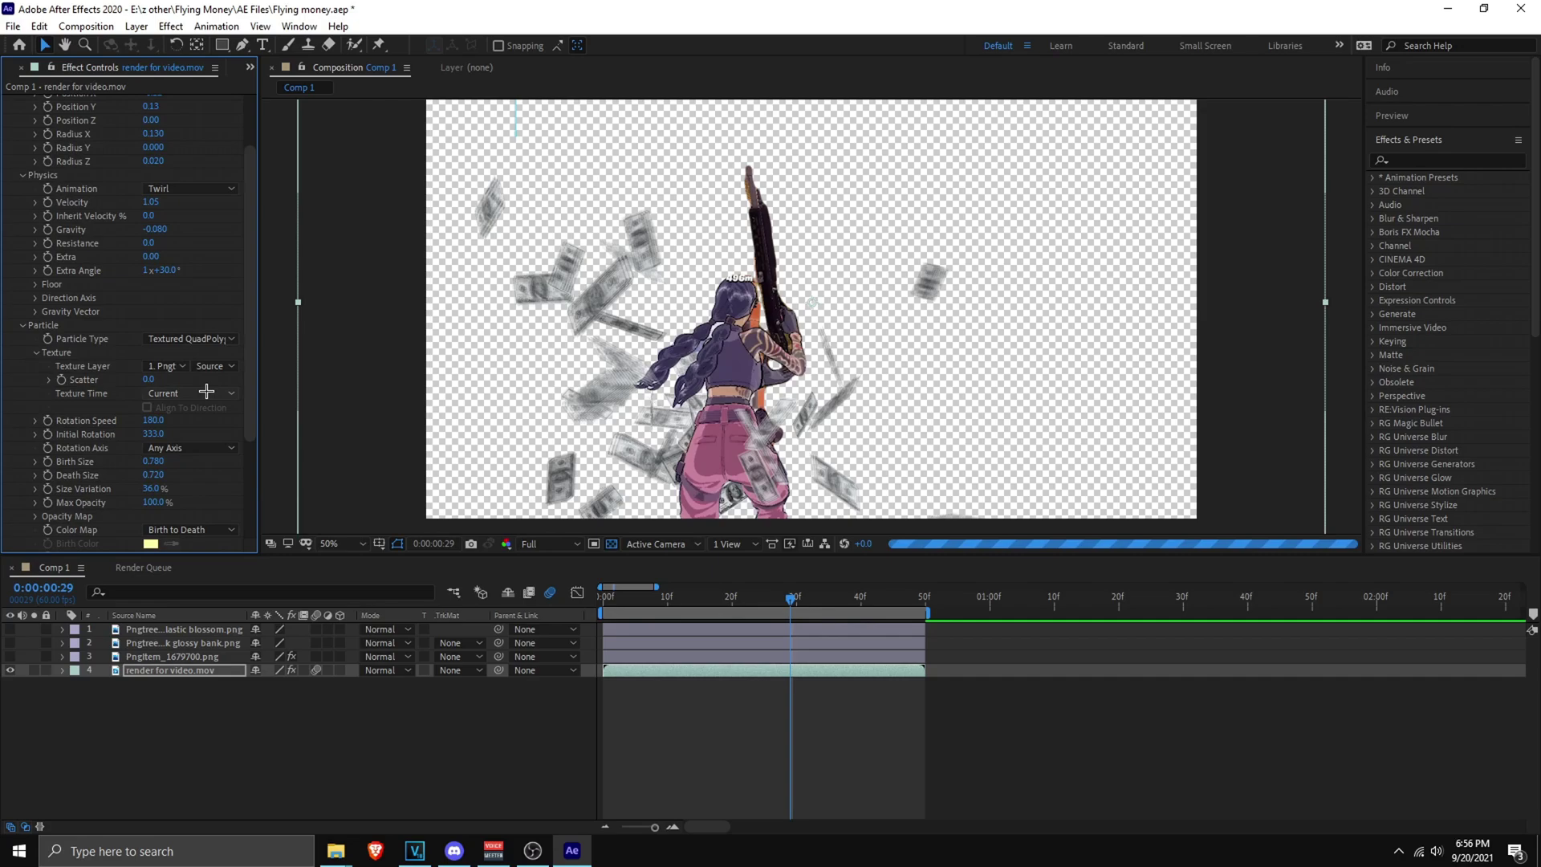
# Step: Preview the rose swirl, try the gold bullion texture, then revert to the PngItem_1679700.png dollar bills
pyautogui.moveTo(790, 600); pyautogui.dragTo(734, 600)
pyautogui.press('space')
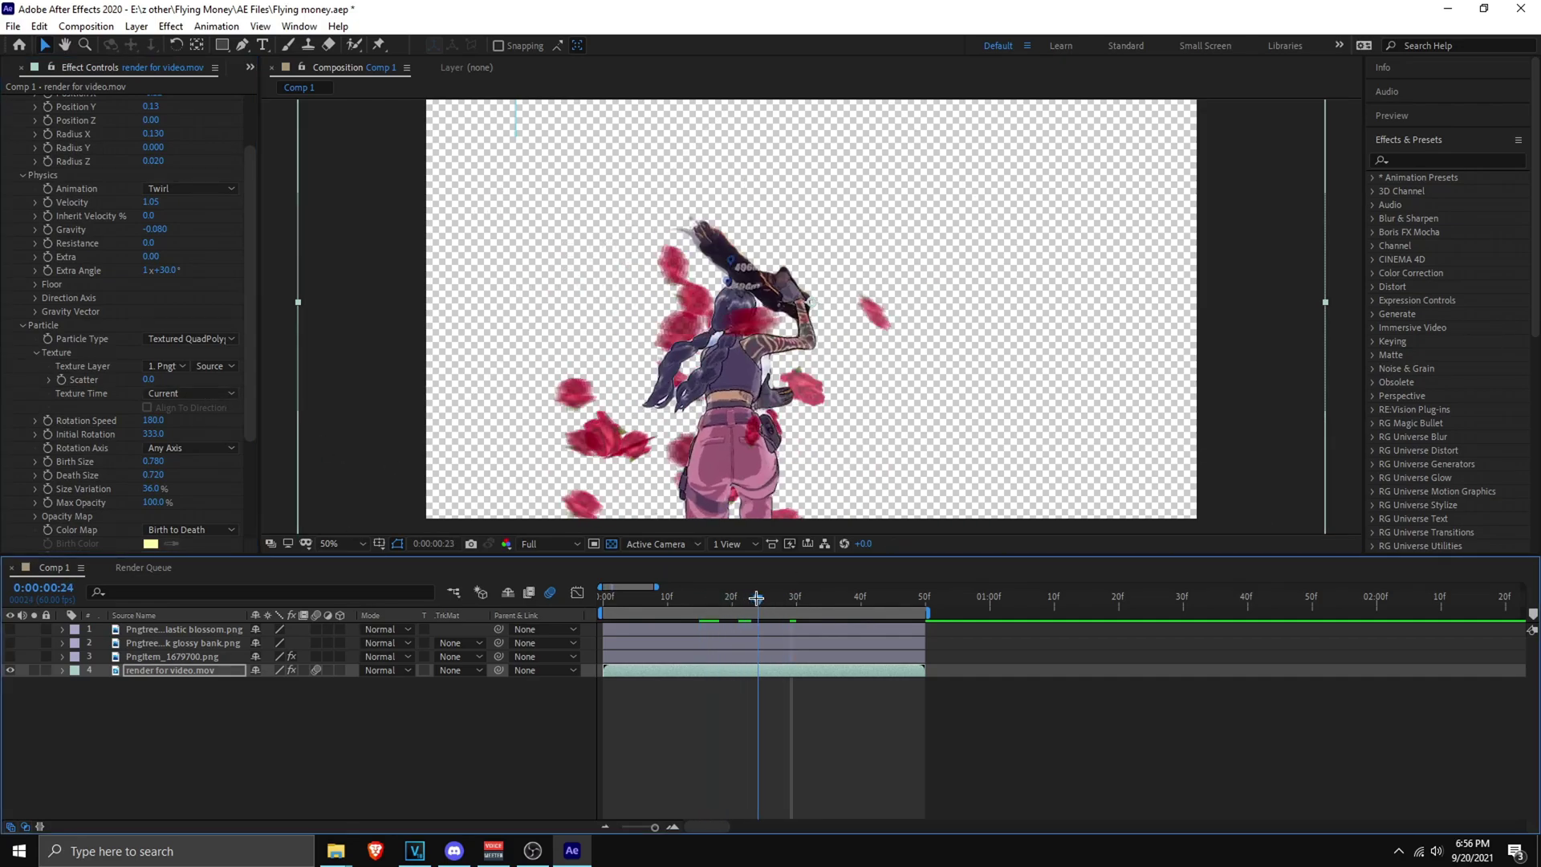
pyautogui.click(167, 366)
pyautogui.click(205, 424)
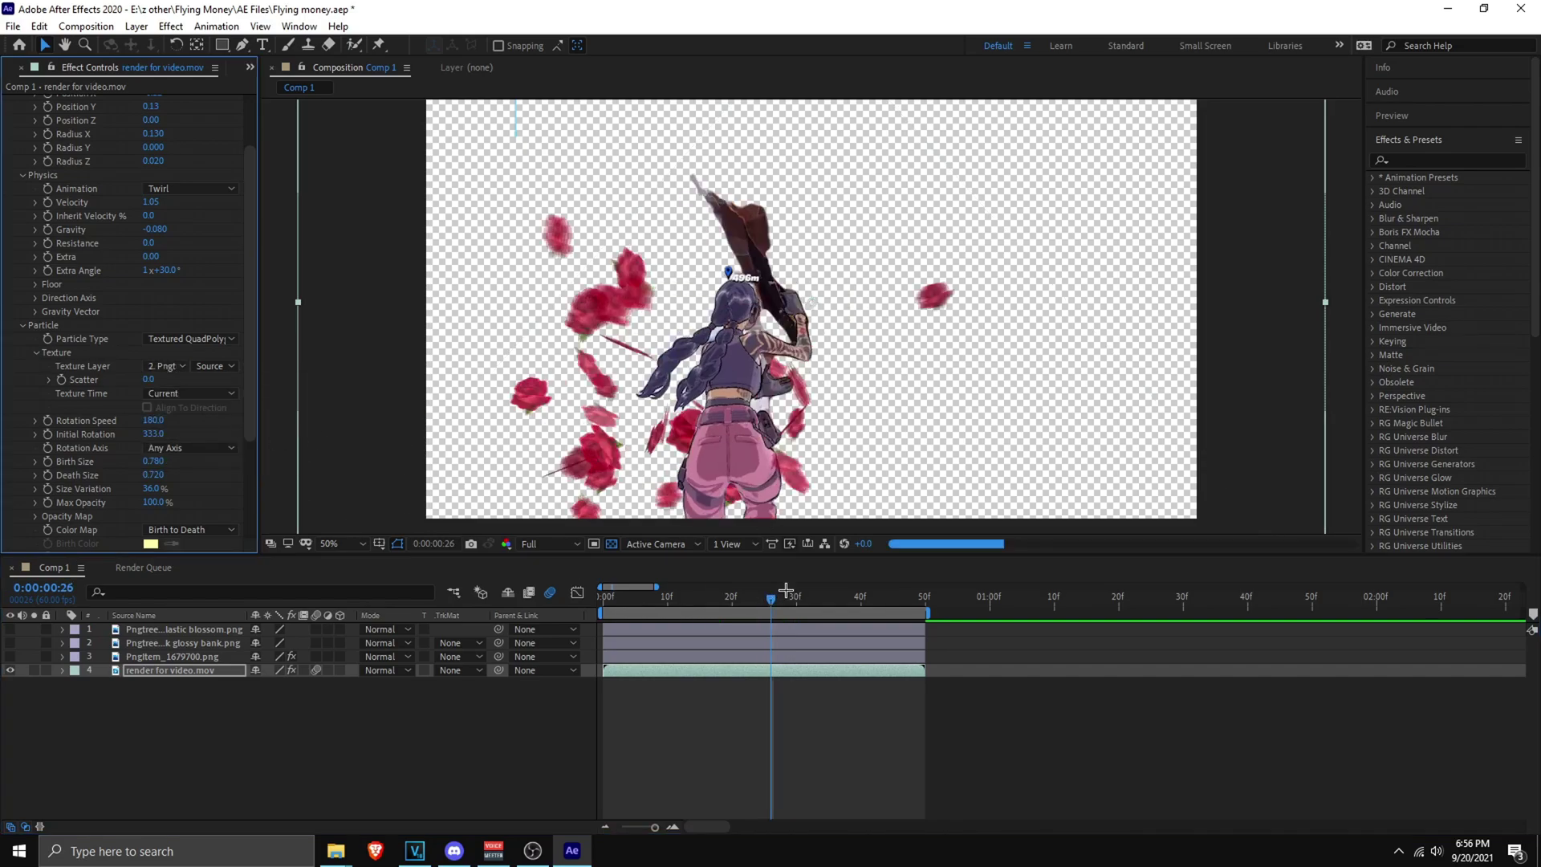
pyautogui.moveTo(706, 592)
pyautogui.mouseDown()
pyautogui.moveTo(660, 587)
pyautogui.moveTo(732, 585)
pyautogui.mouseUp()
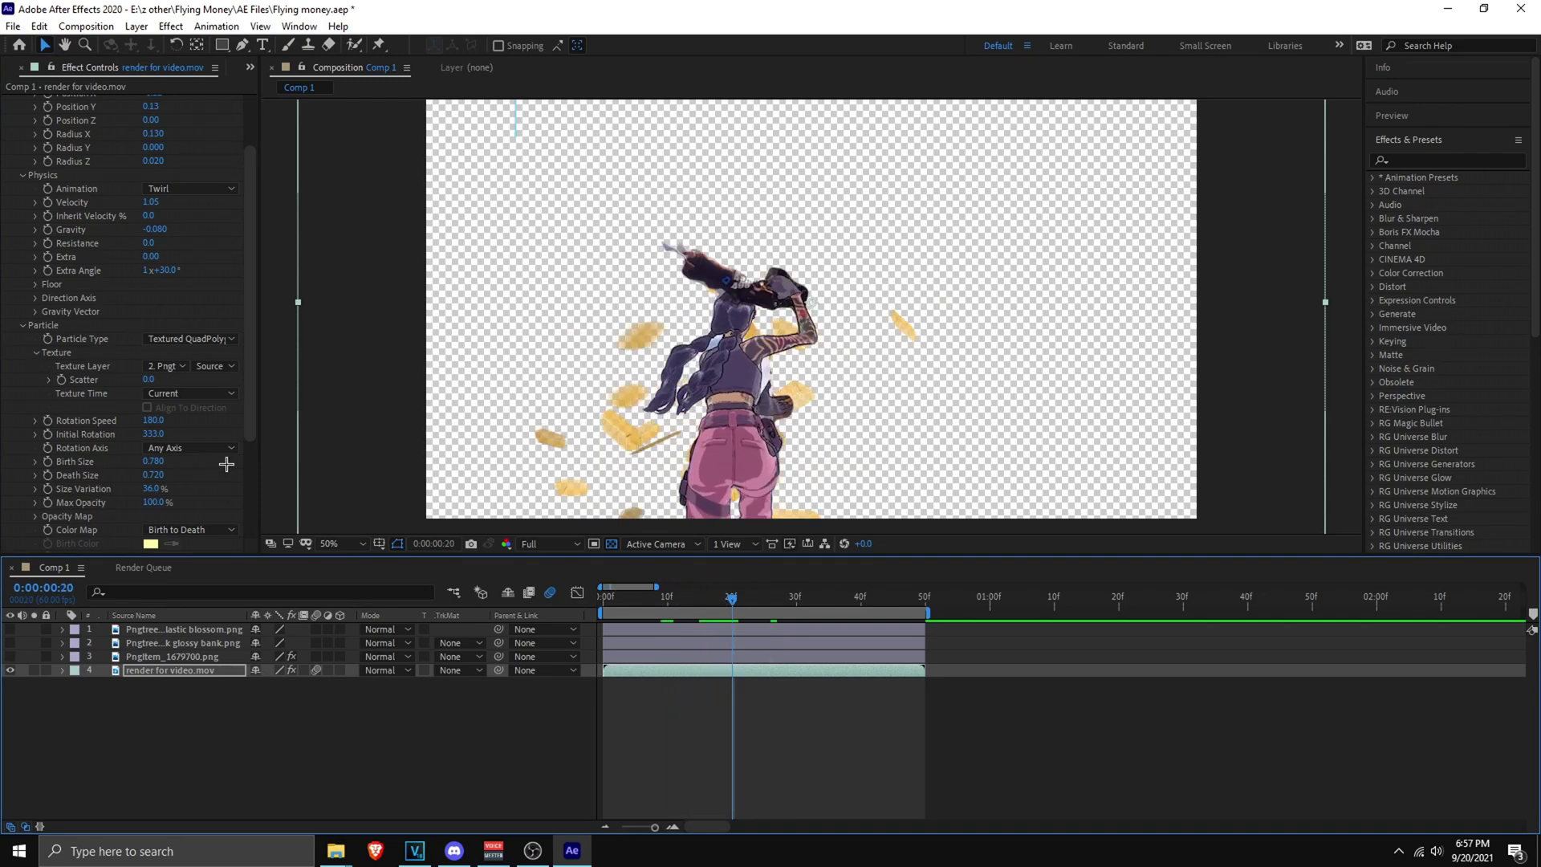
pyautogui.click(166, 366)
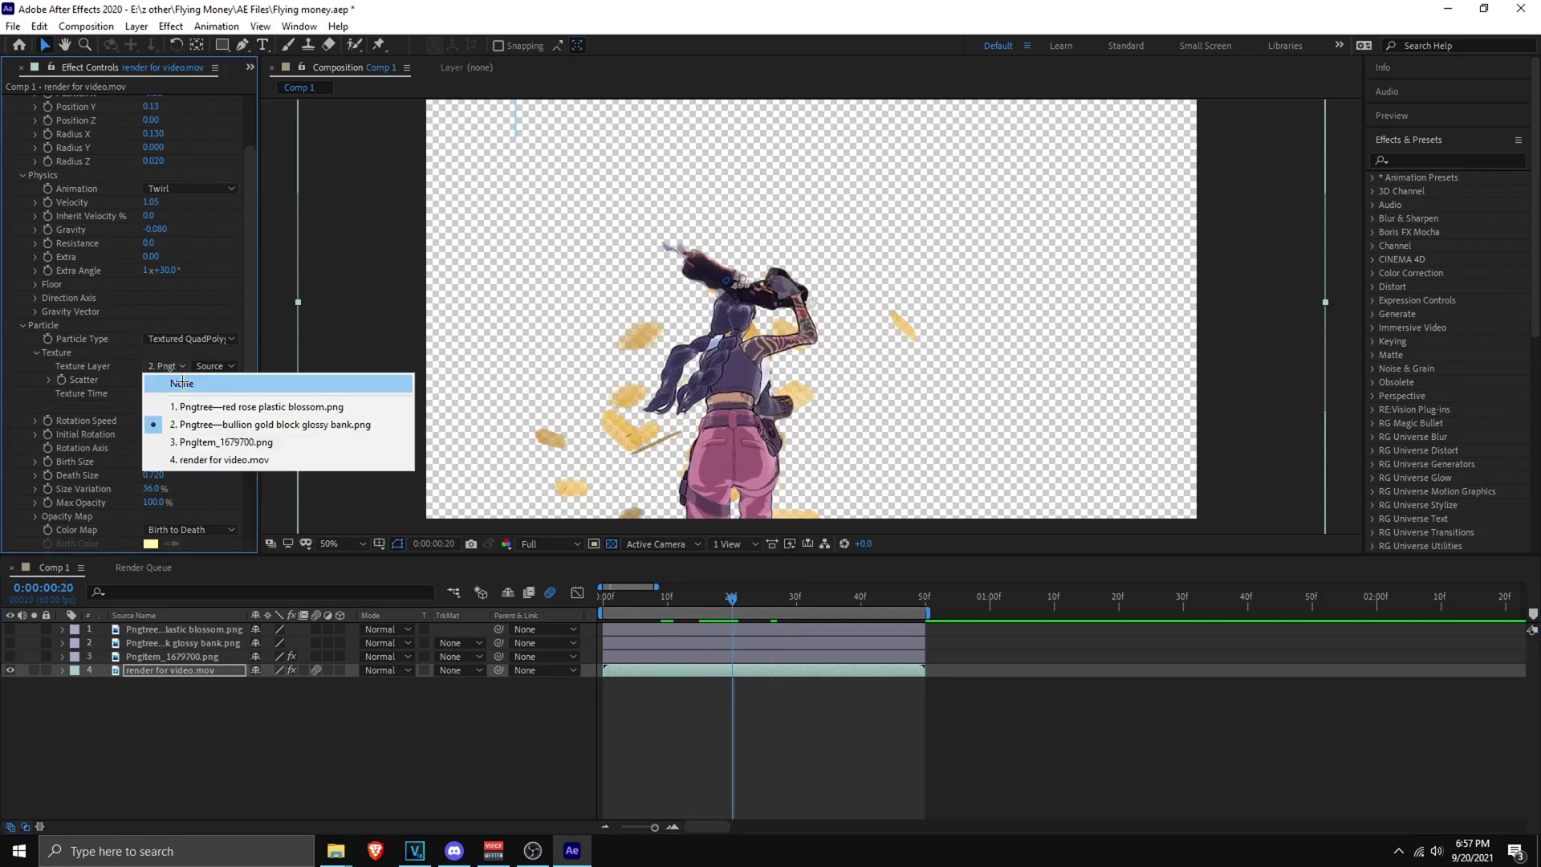
pyautogui.click(212, 443)
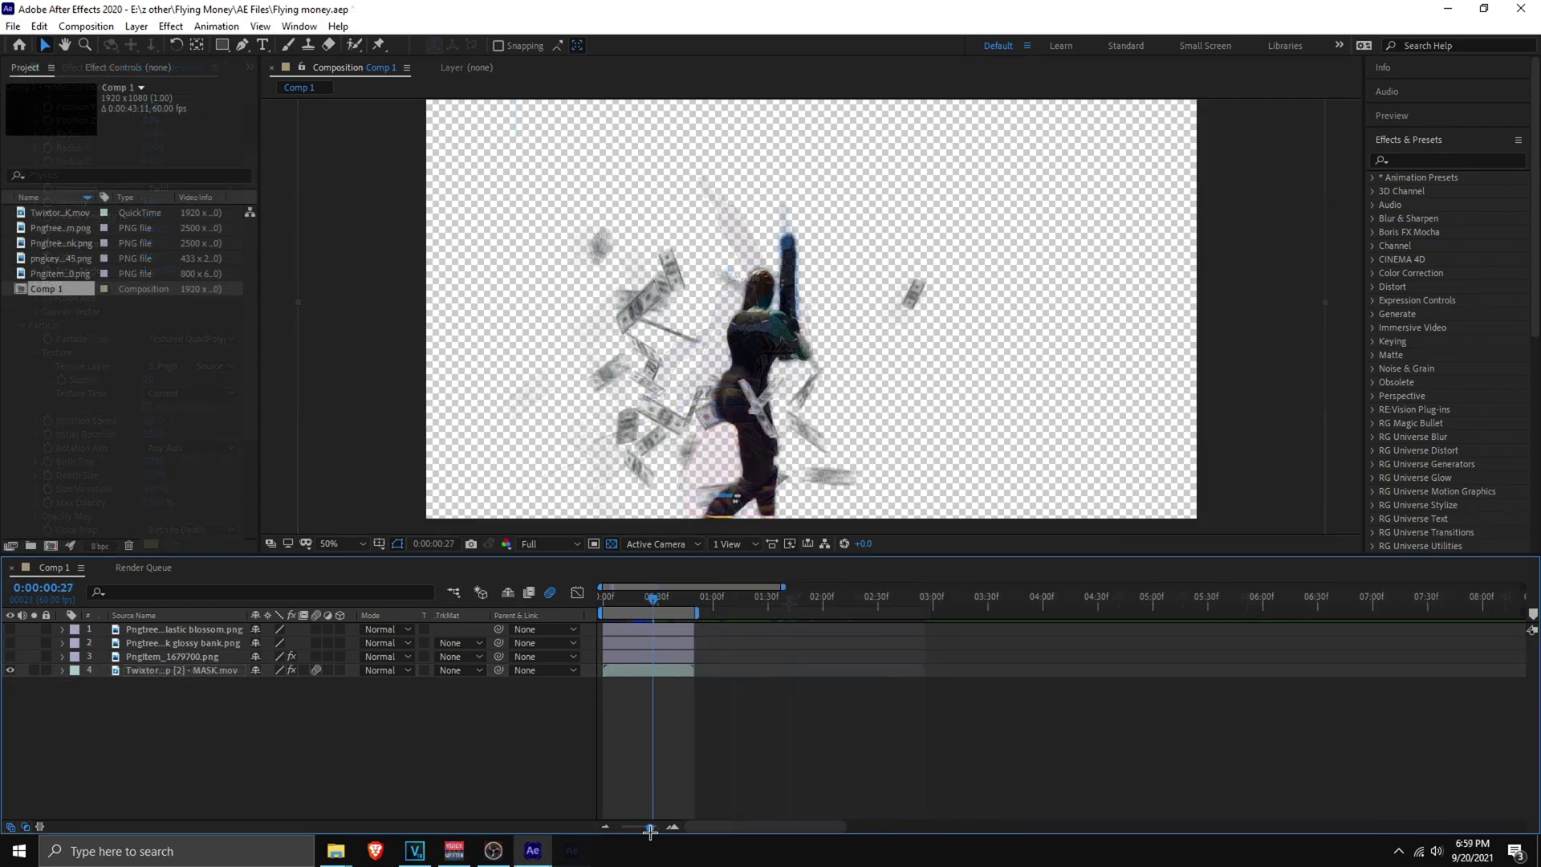
pyautogui.moveTo(640, 827); pyautogui.dragTo(652, 827)
pyautogui.moveTo(650, 827); pyautogui.dragTo(654, 827)
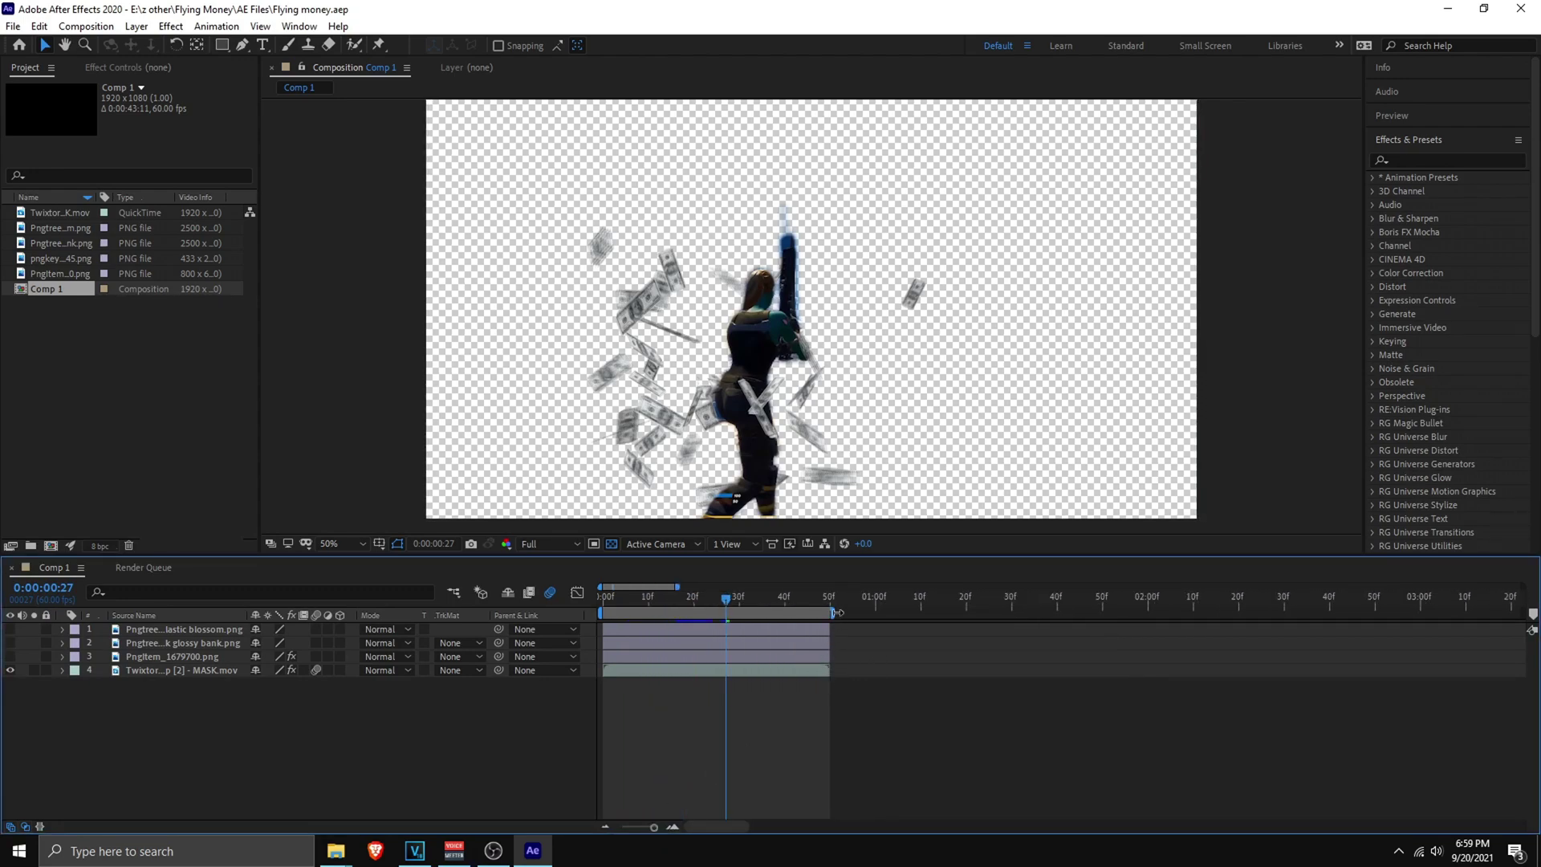
pyautogui.moveTo(846, 610)
pyautogui.mouseDown()
pyautogui.moveTo(811, 613)
pyautogui.moveTo(924, 627)
pyautogui.mouseUp()
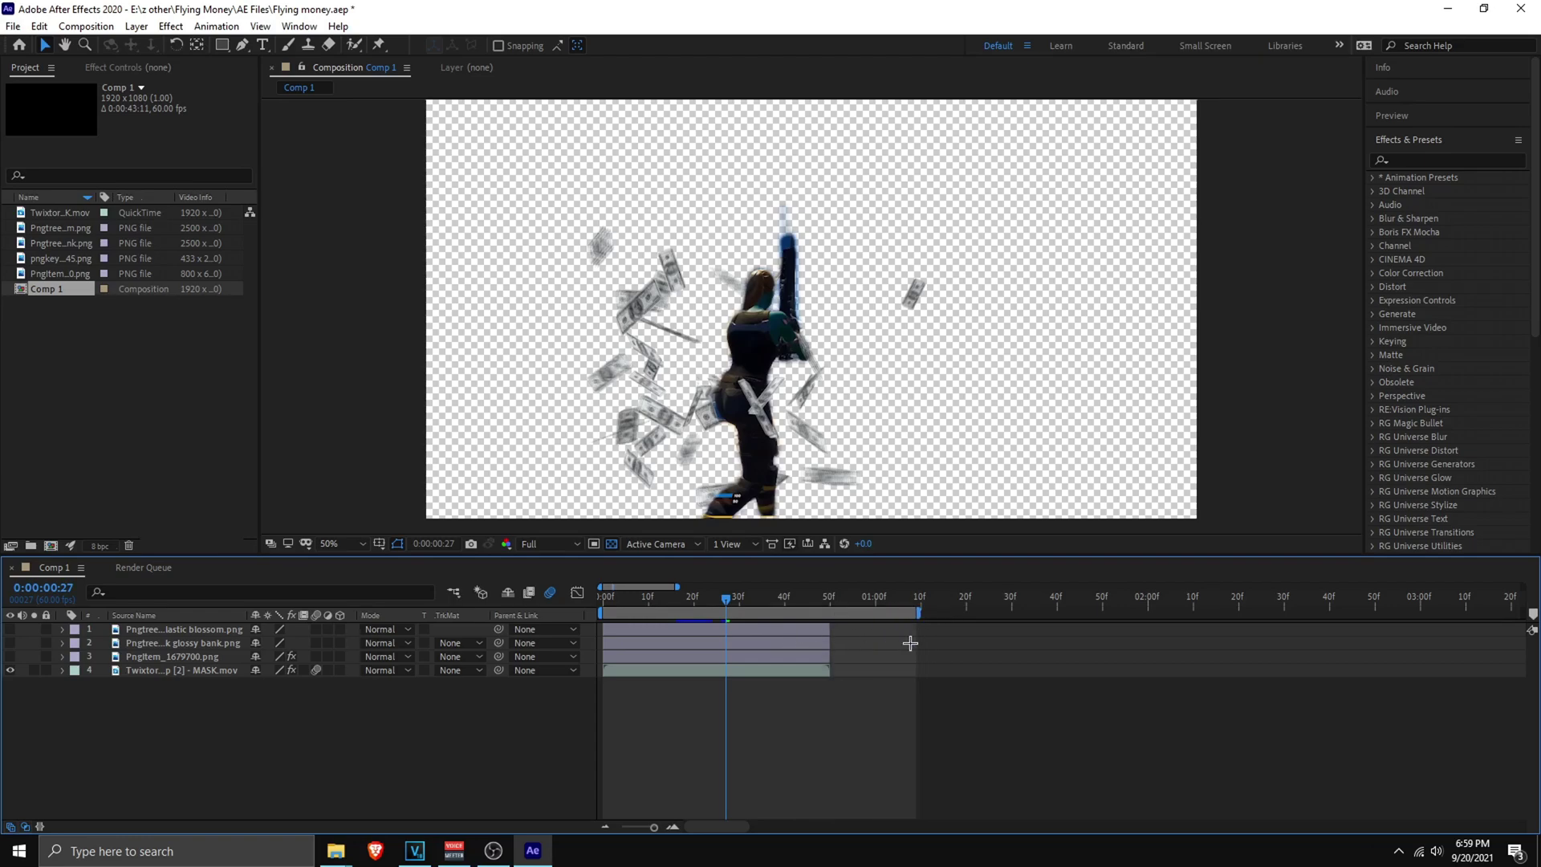
pyautogui.moveTo(923, 616); pyautogui.dragTo(832, 626)
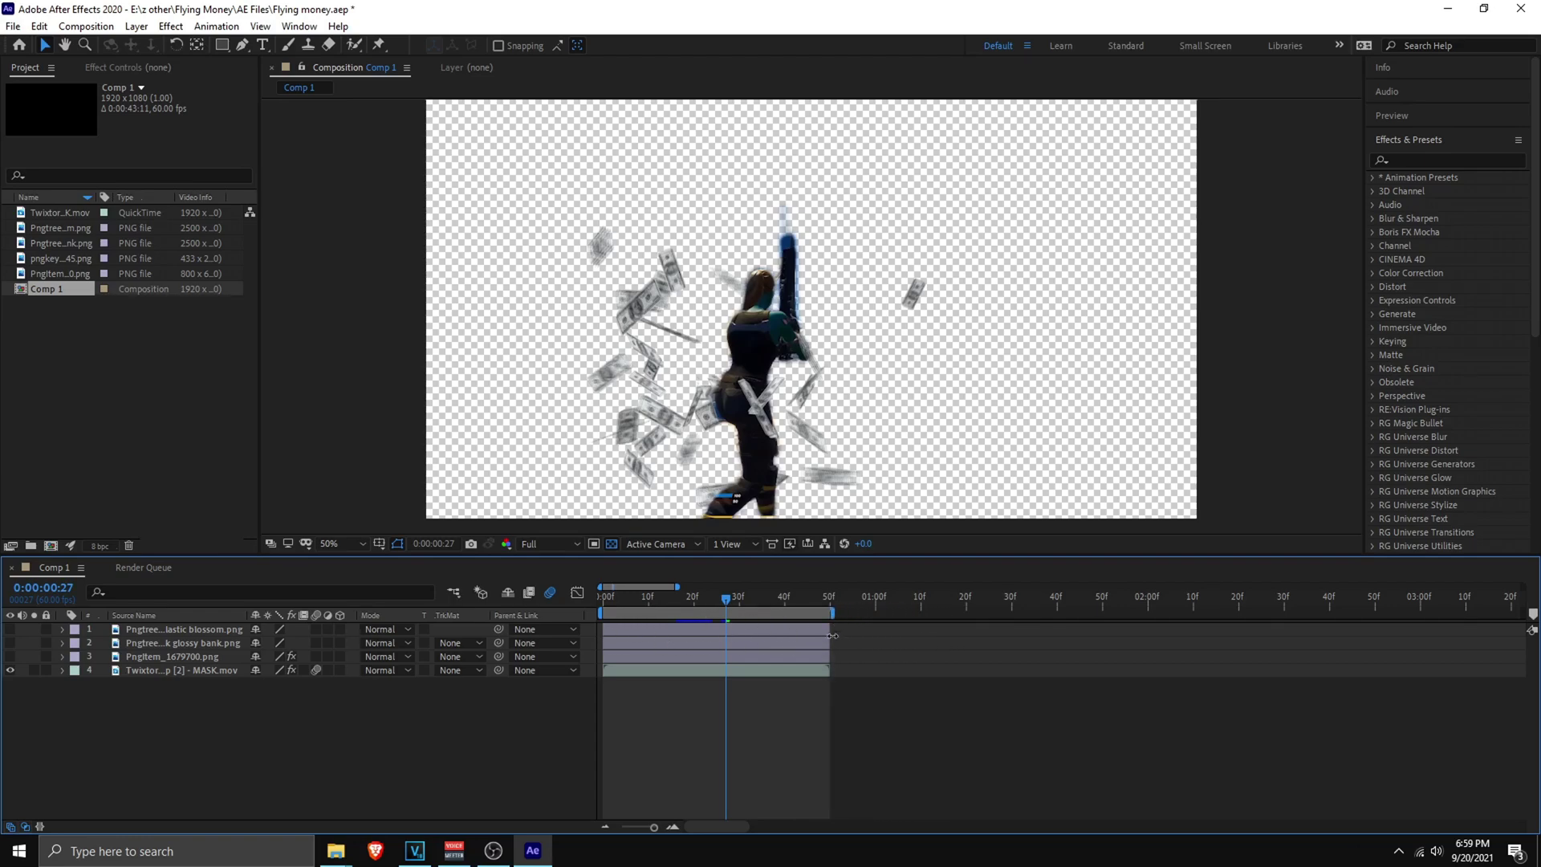
pyautogui.click(770, 674)
pyautogui.moveTo(723, 603)
pyautogui.mouseDown()
pyautogui.moveTo(642, 603)
pyautogui.moveTo(747, 611)
pyautogui.mouseUp()
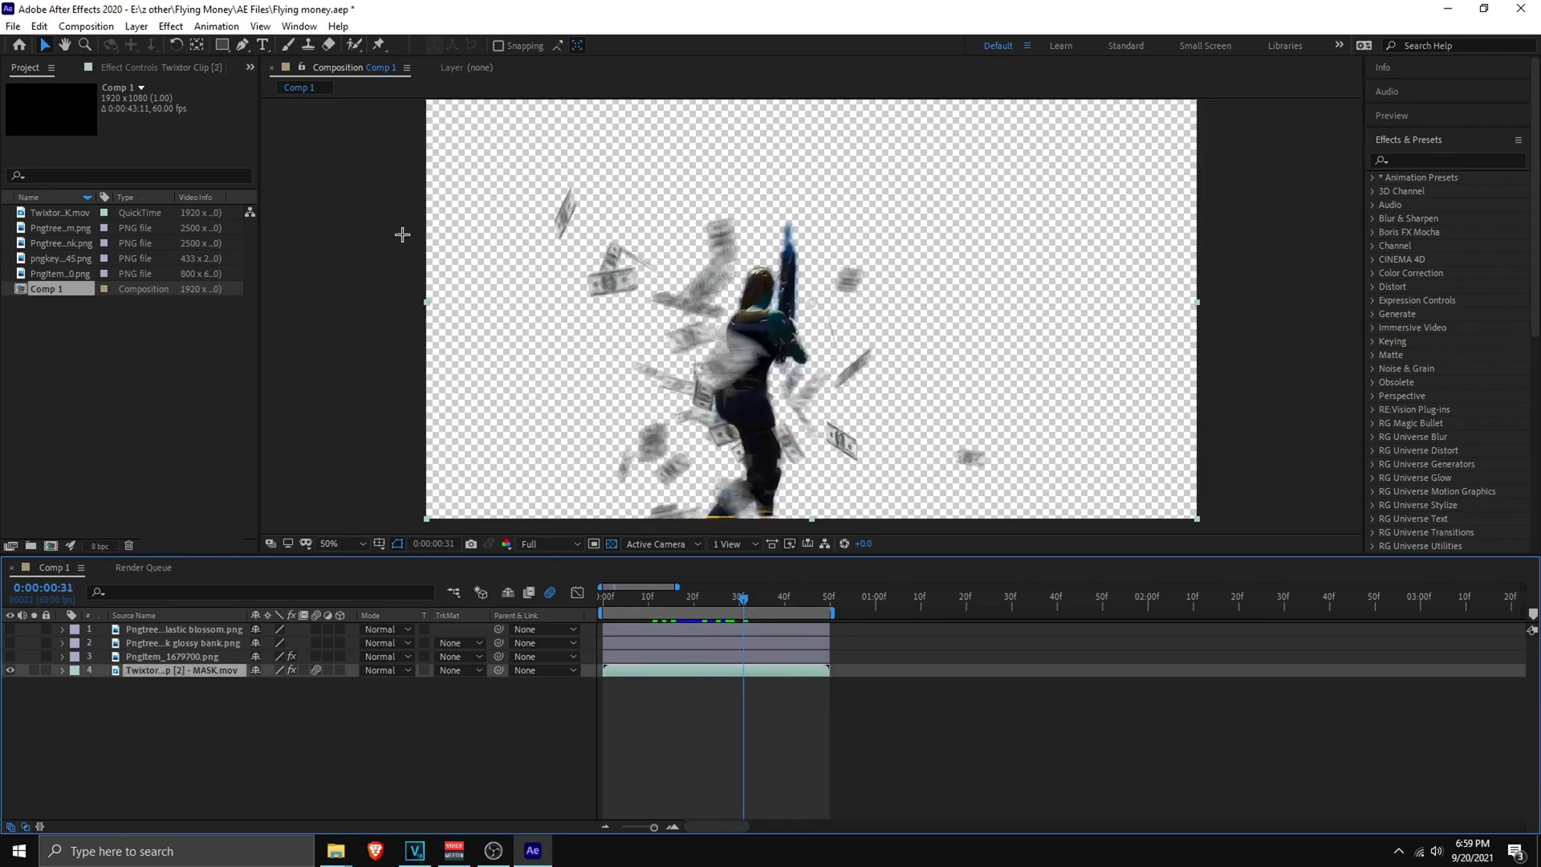
pyautogui.click(86, 26)
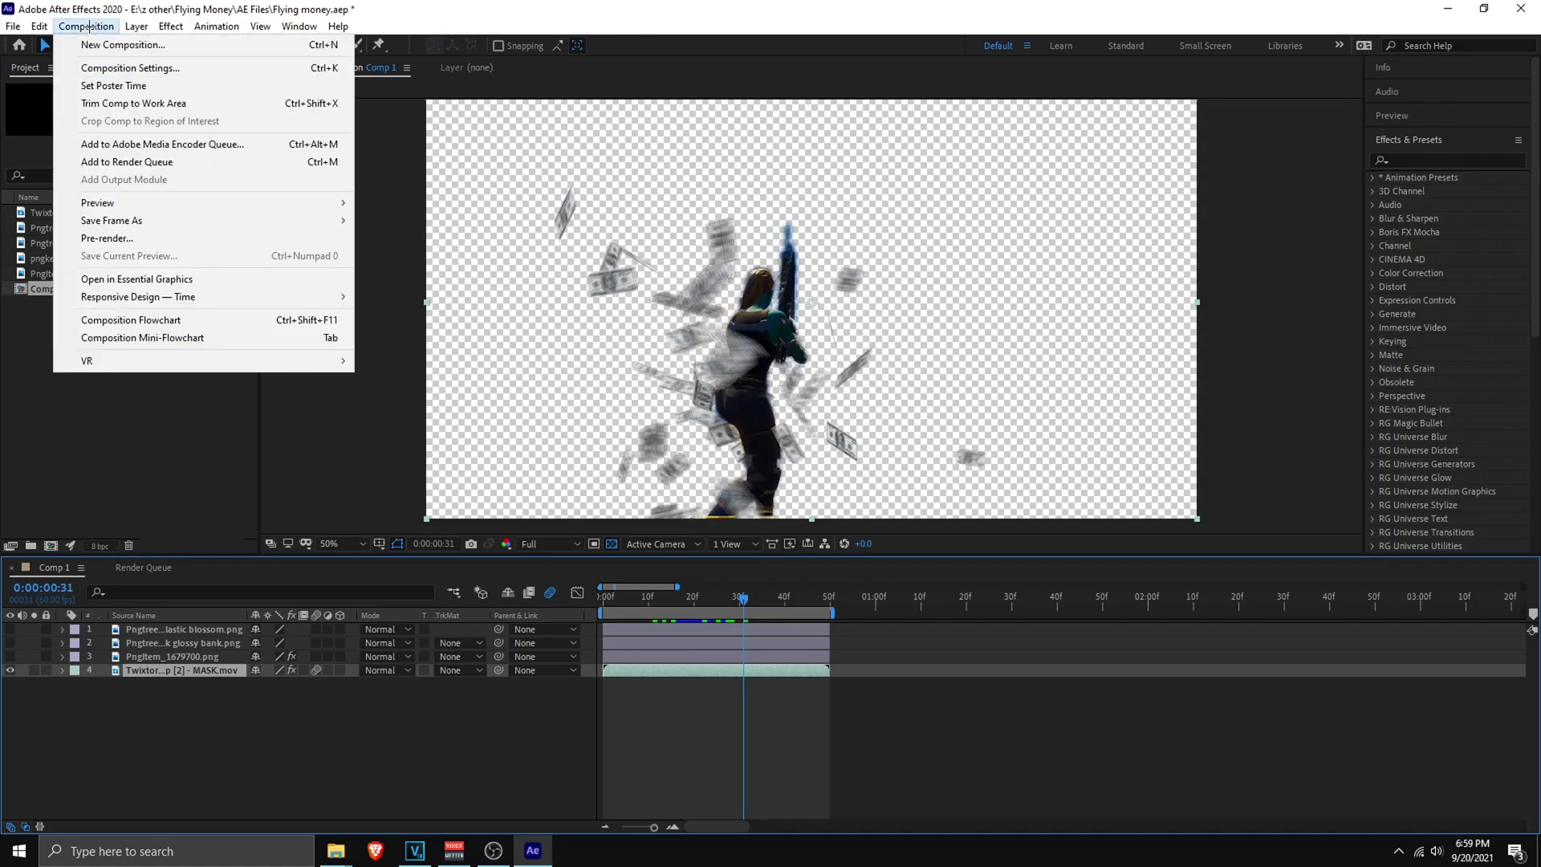
# Step: Add Comp 1 to the Render Queue and accept its Best Settings render settings
pyautogui.click(166, 163)
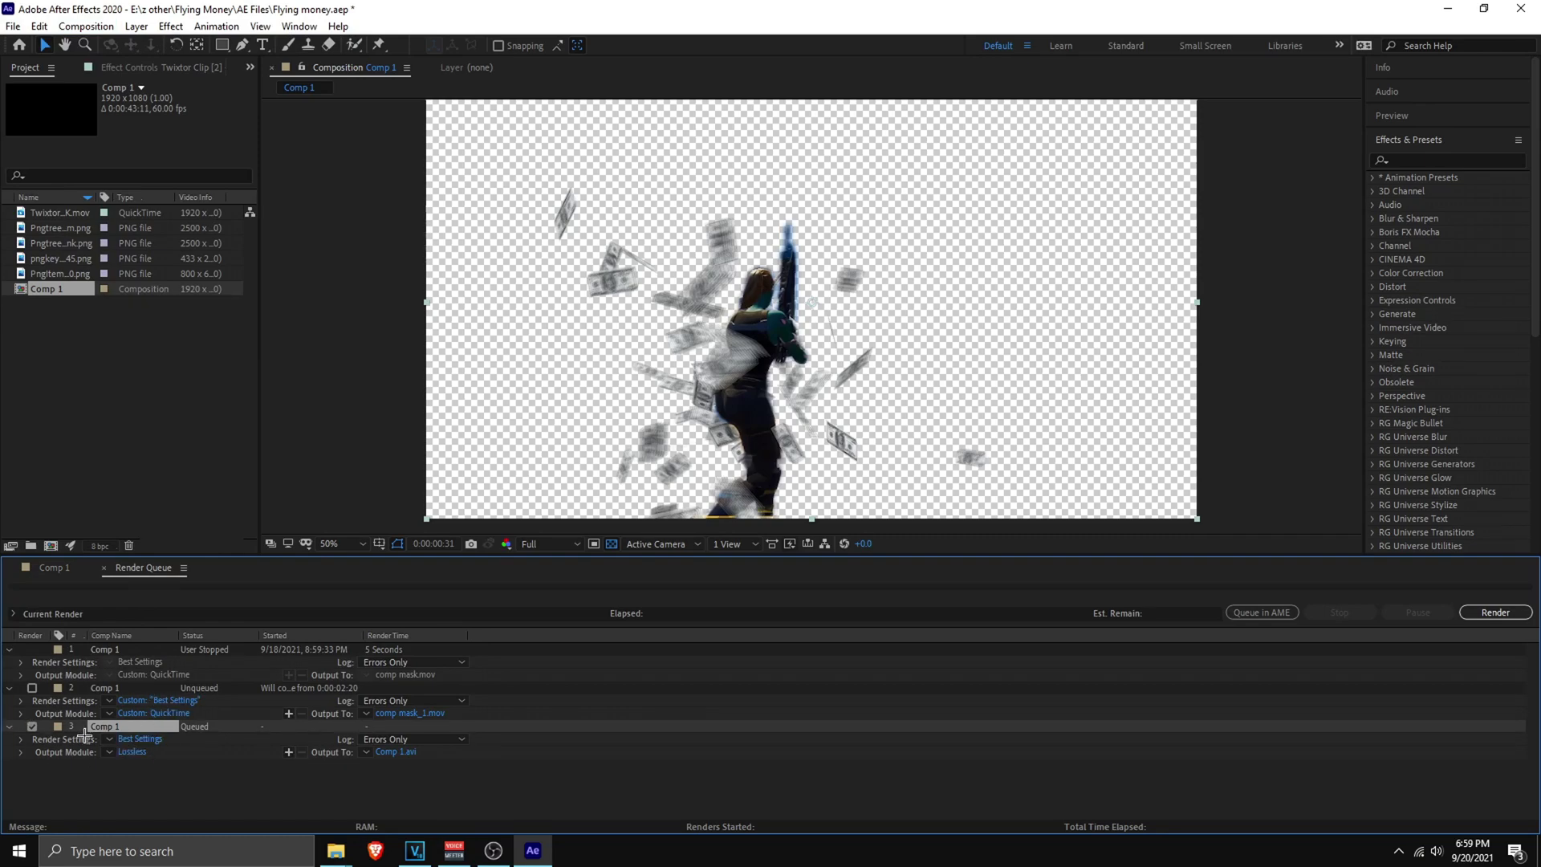
pyautogui.click(134, 740)
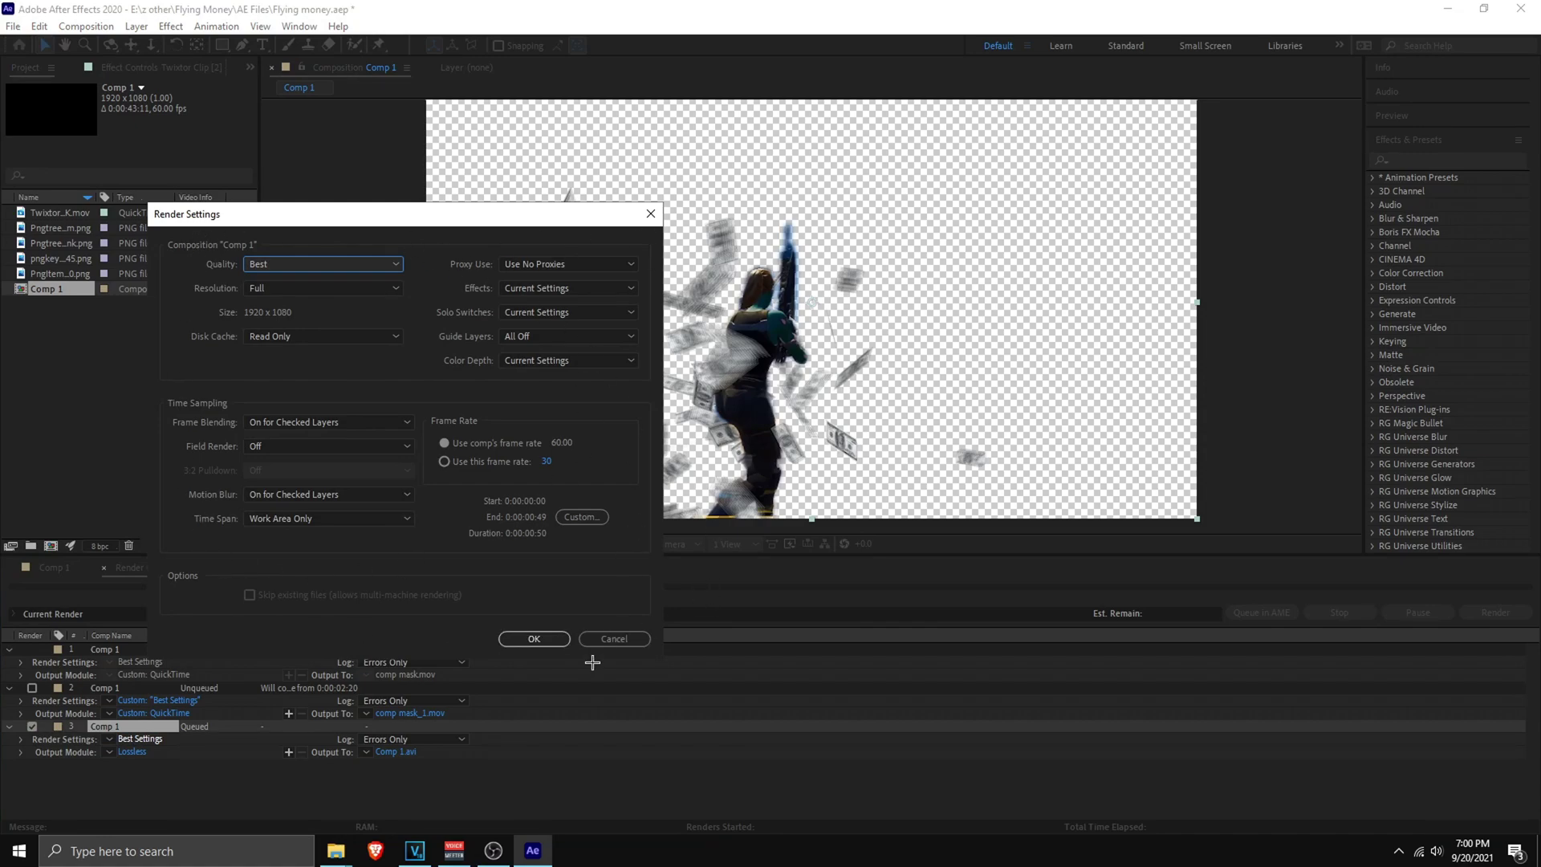
pyautogui.click(533, 638)
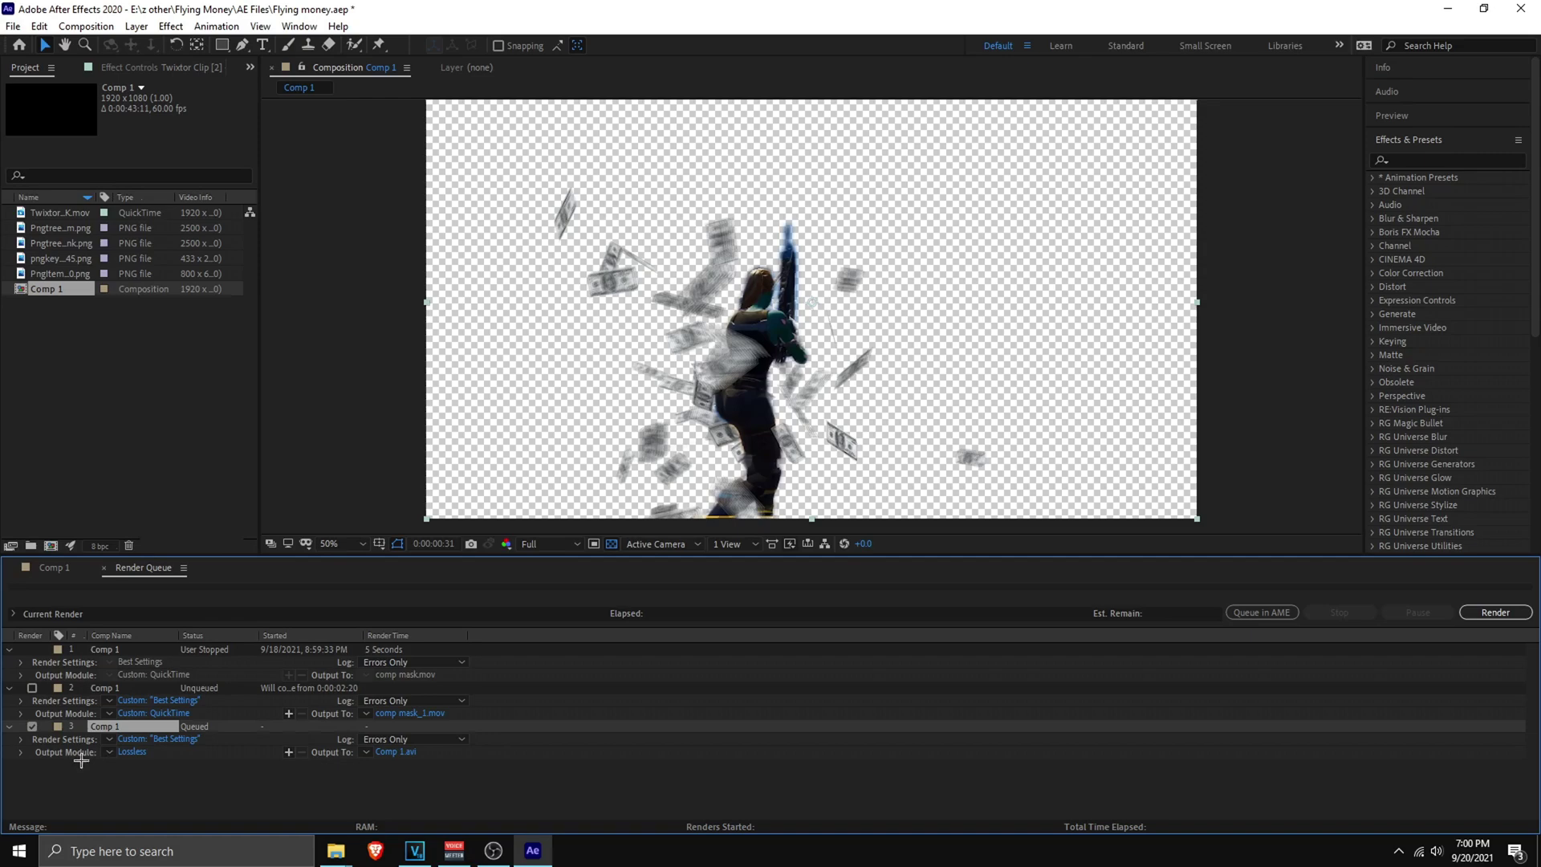
pyautogui.click(133, 752)
# Step: Set the output module to QuickTime with RGB + Alpha channels and audio output off
pyautogui.click(369, 239)
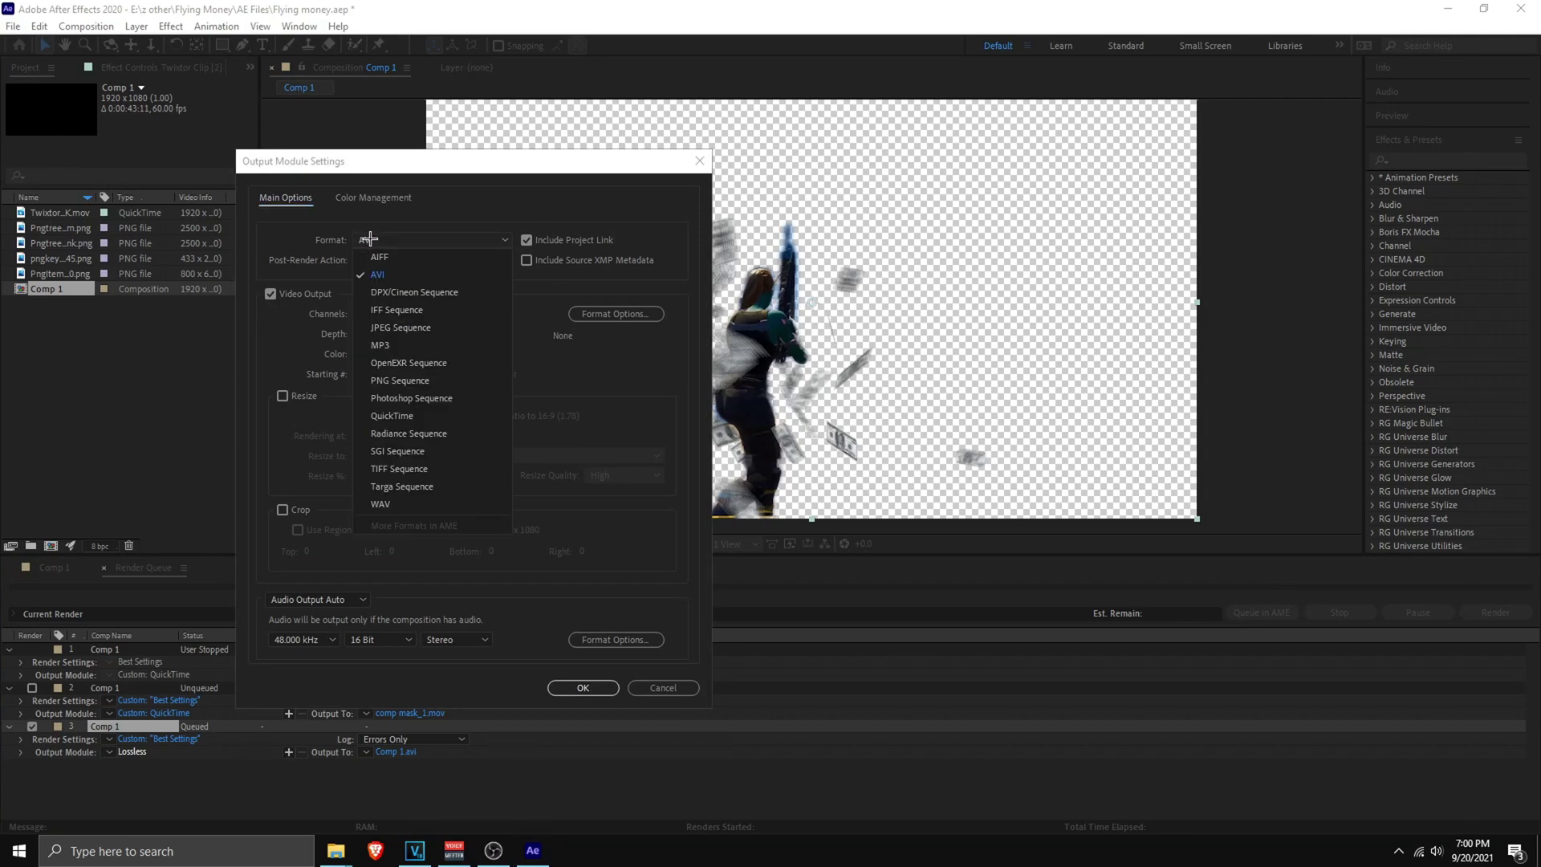
pyautogui.click(409, 416)
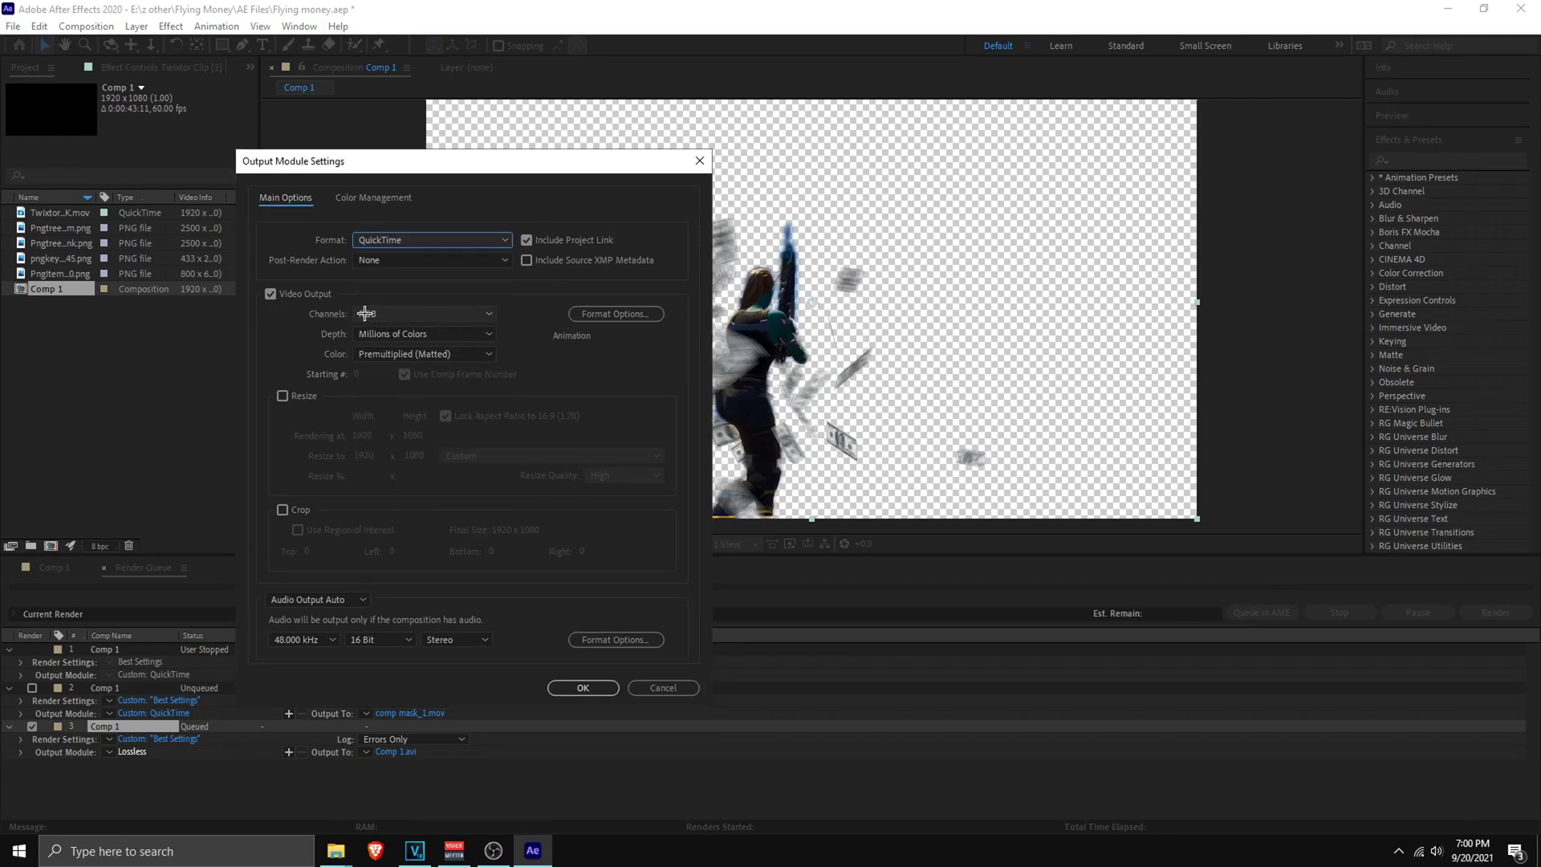
pyautogui.click(421, 320)
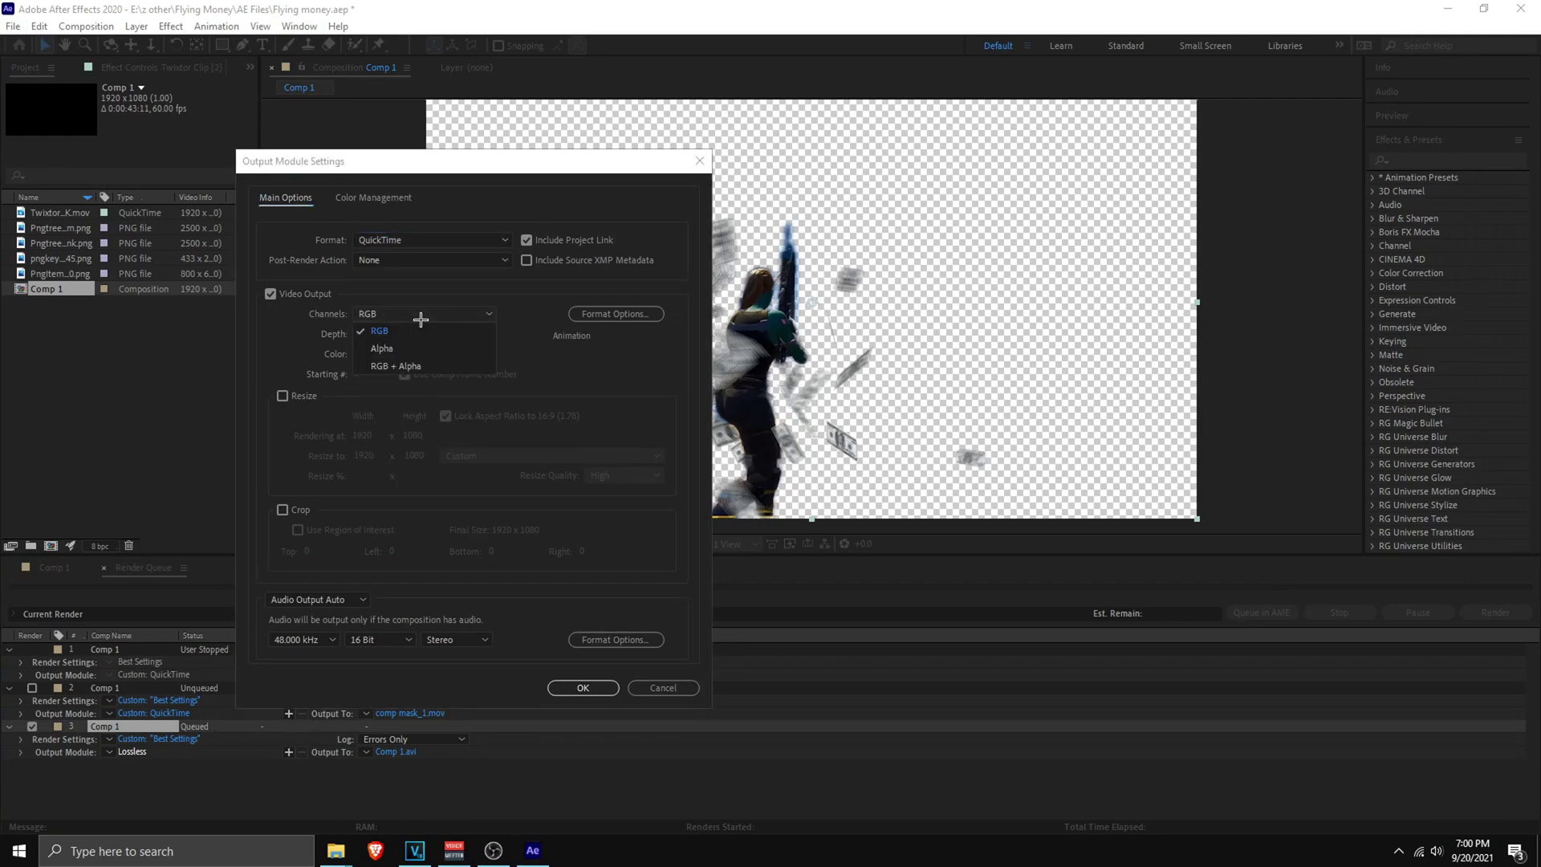
pyautogui.click(420, 366)
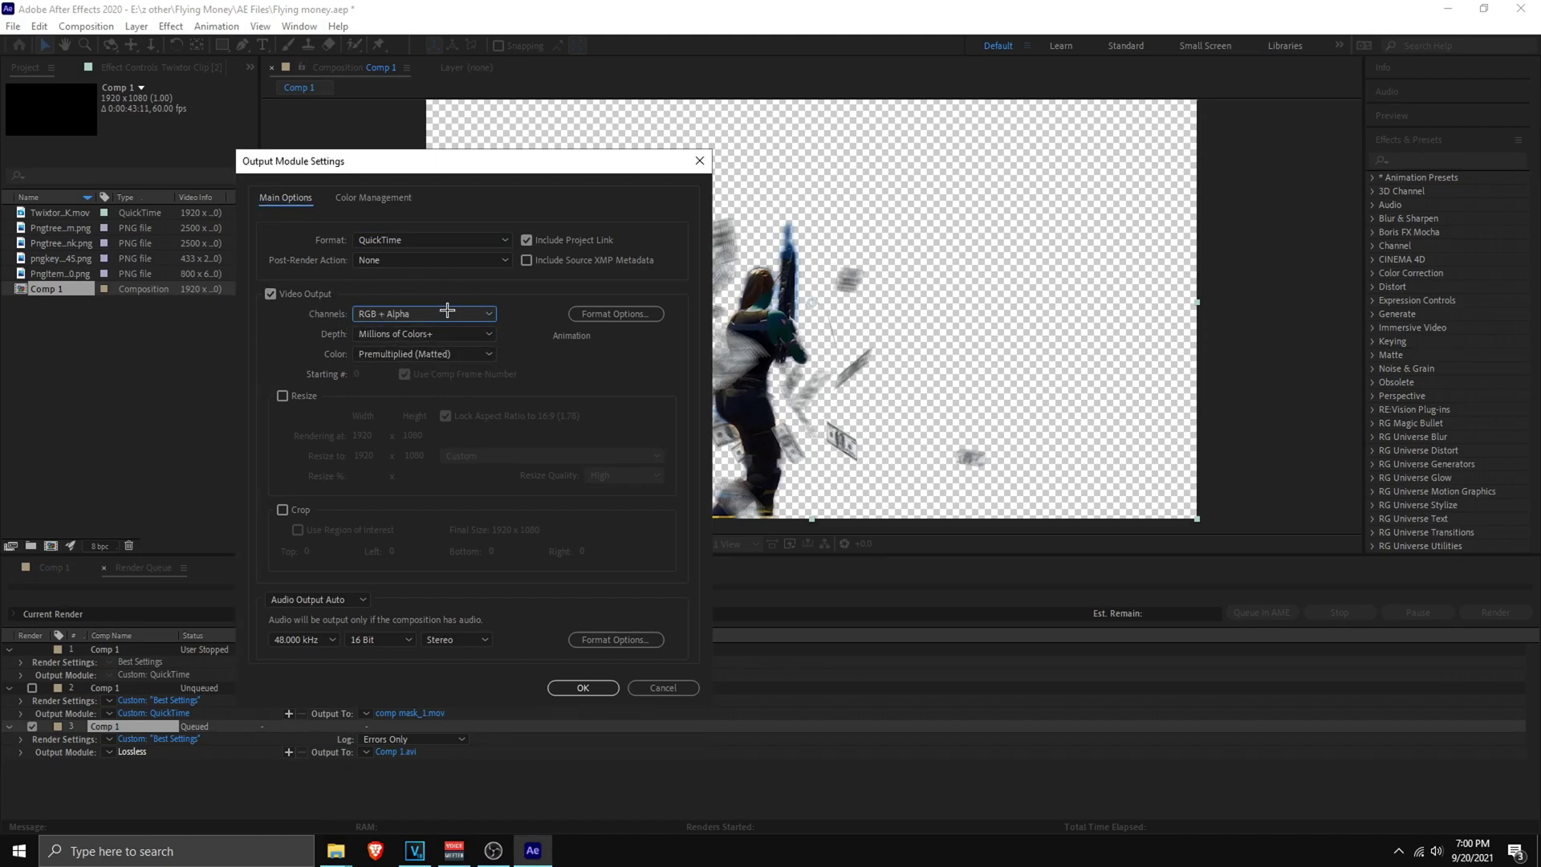
pyautogui.click(317, 599)
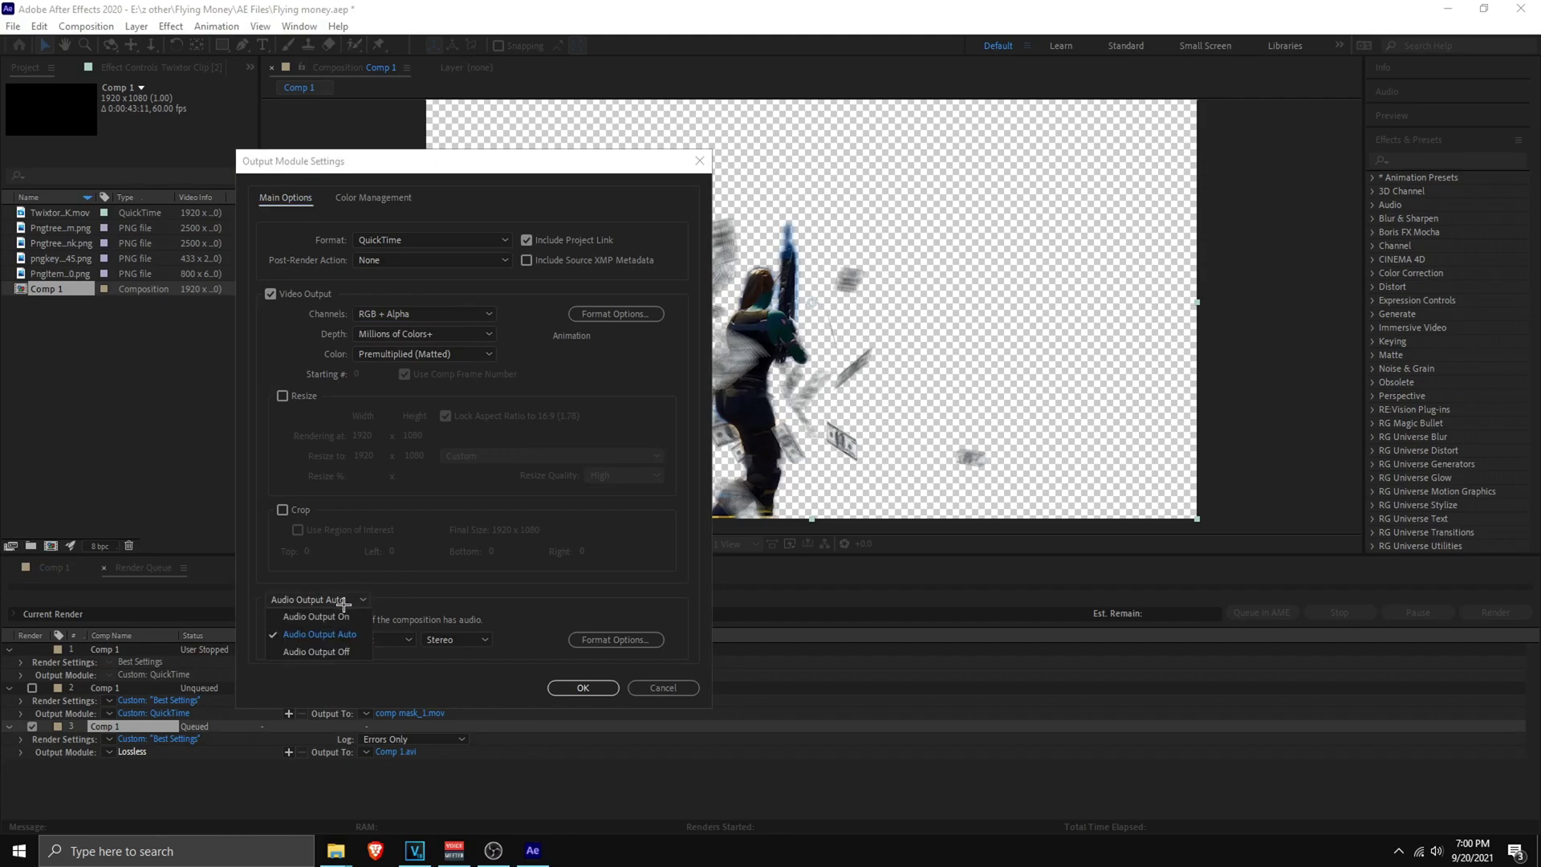
pyautogui.click(331, 650)
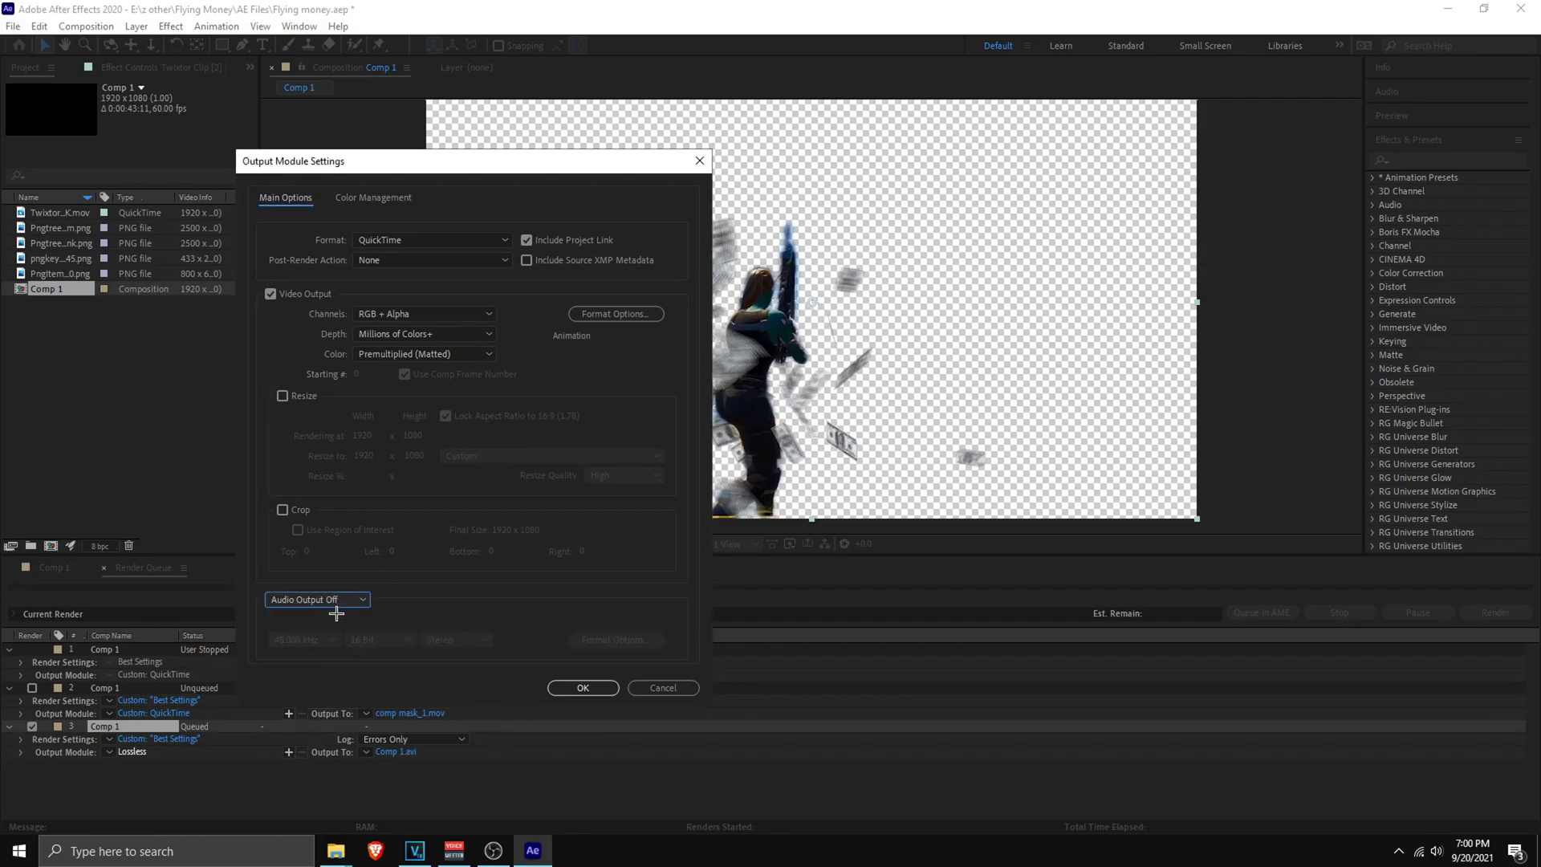
pyautogui.click(583, 688)
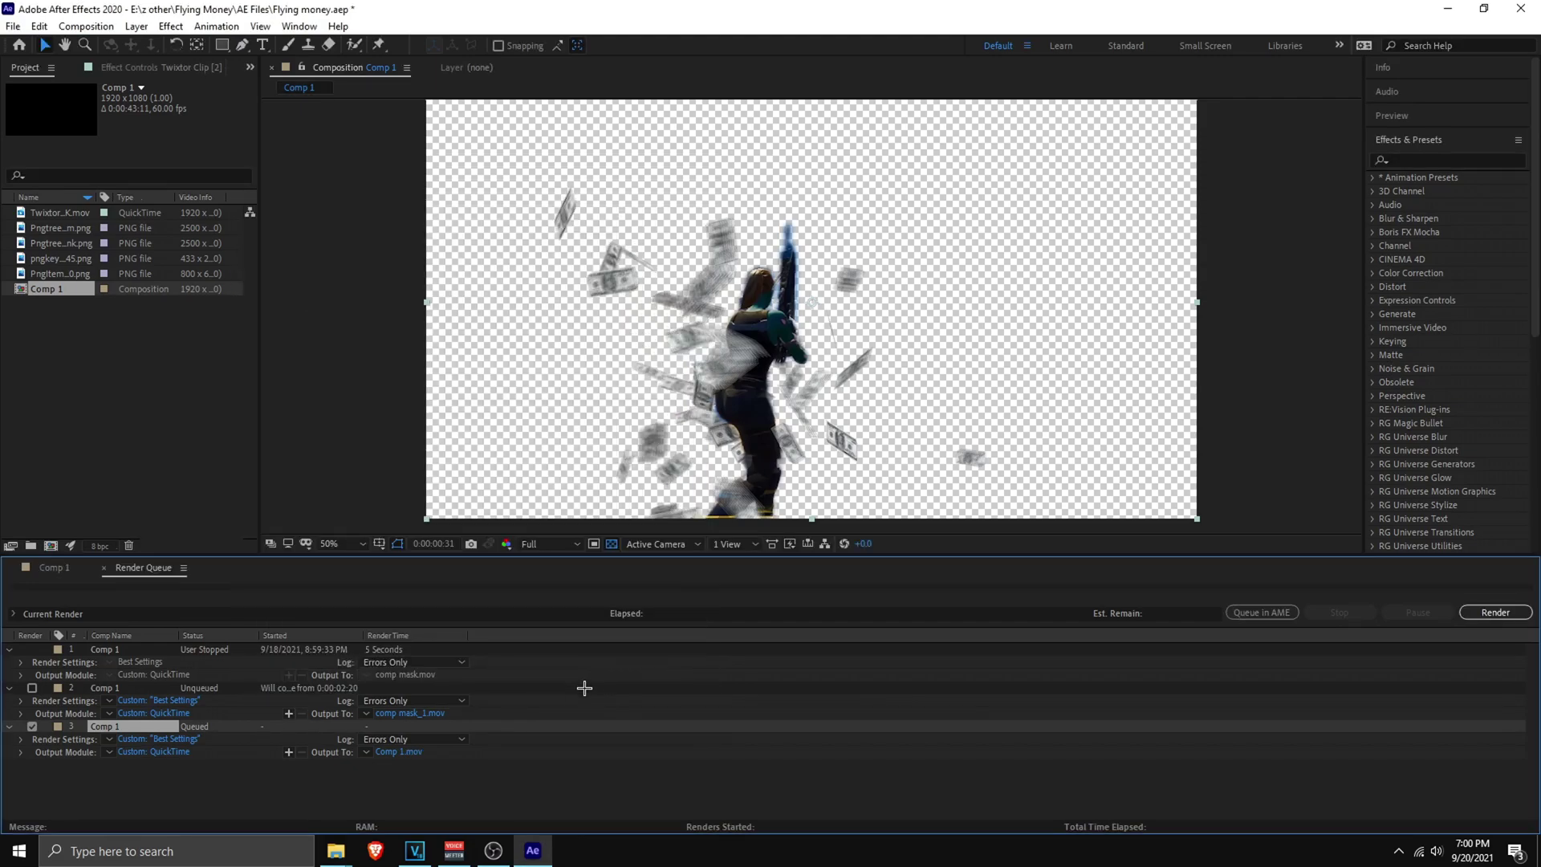
pyautogui.click(423, 752)
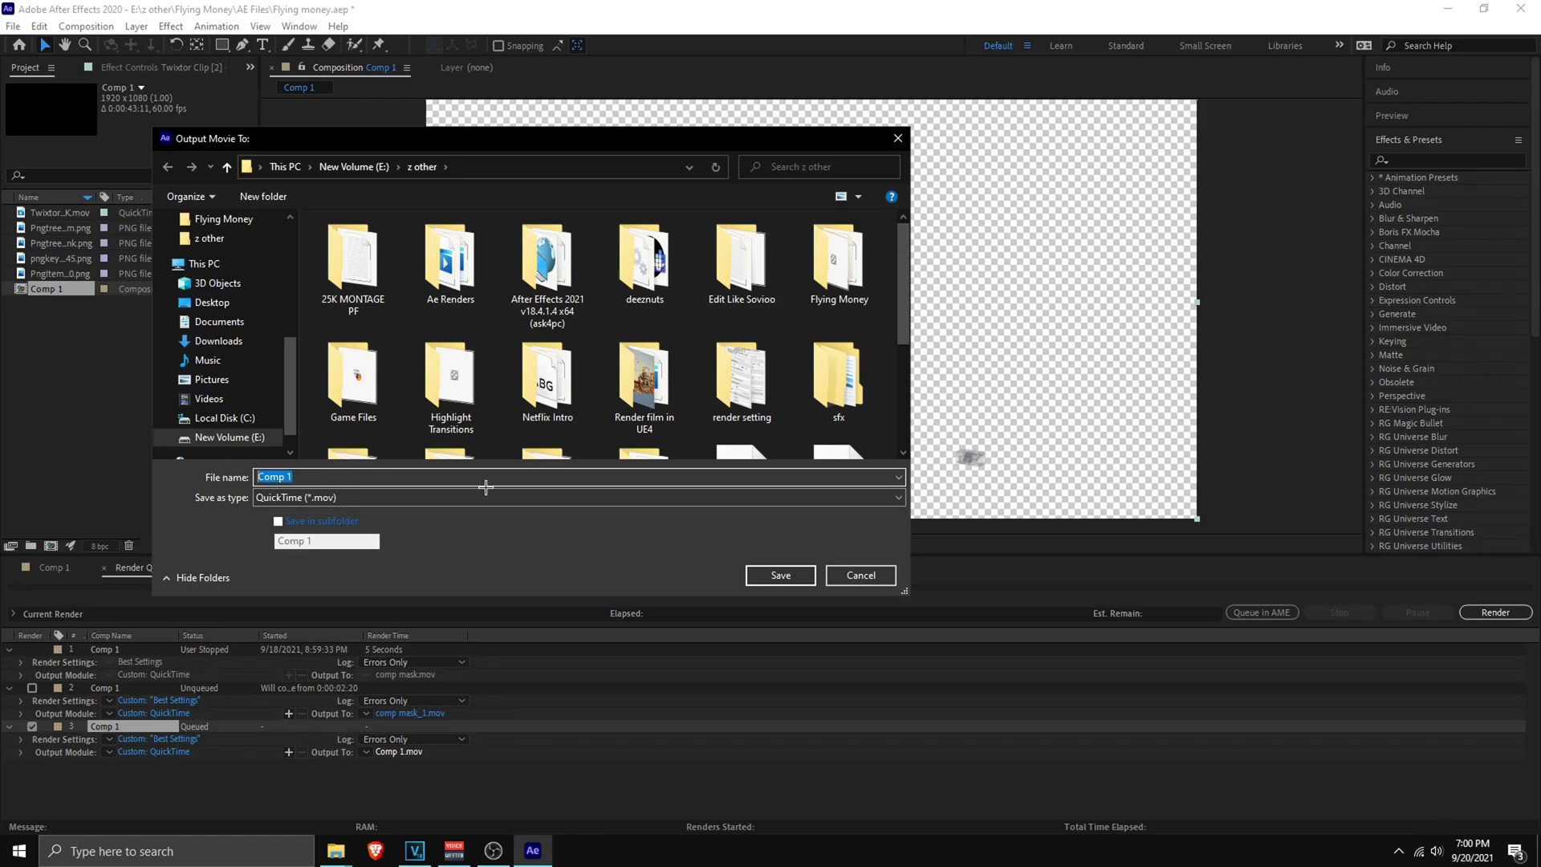
# Step: Name the output file 'video render money' and render the queued comp
pyautogui.write('video render mo')
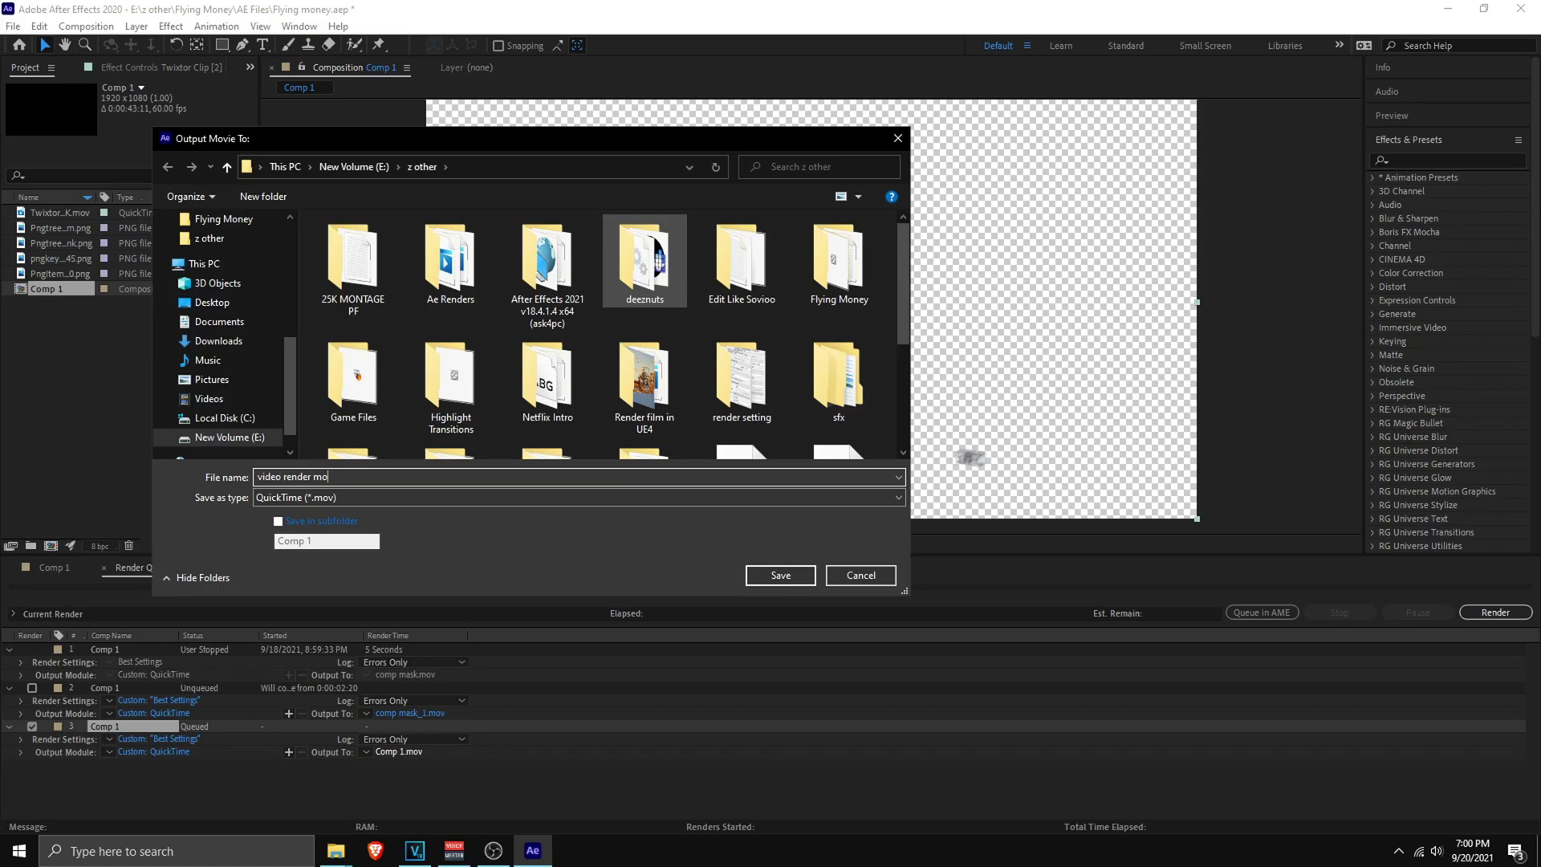
pyautogui.write('ney')
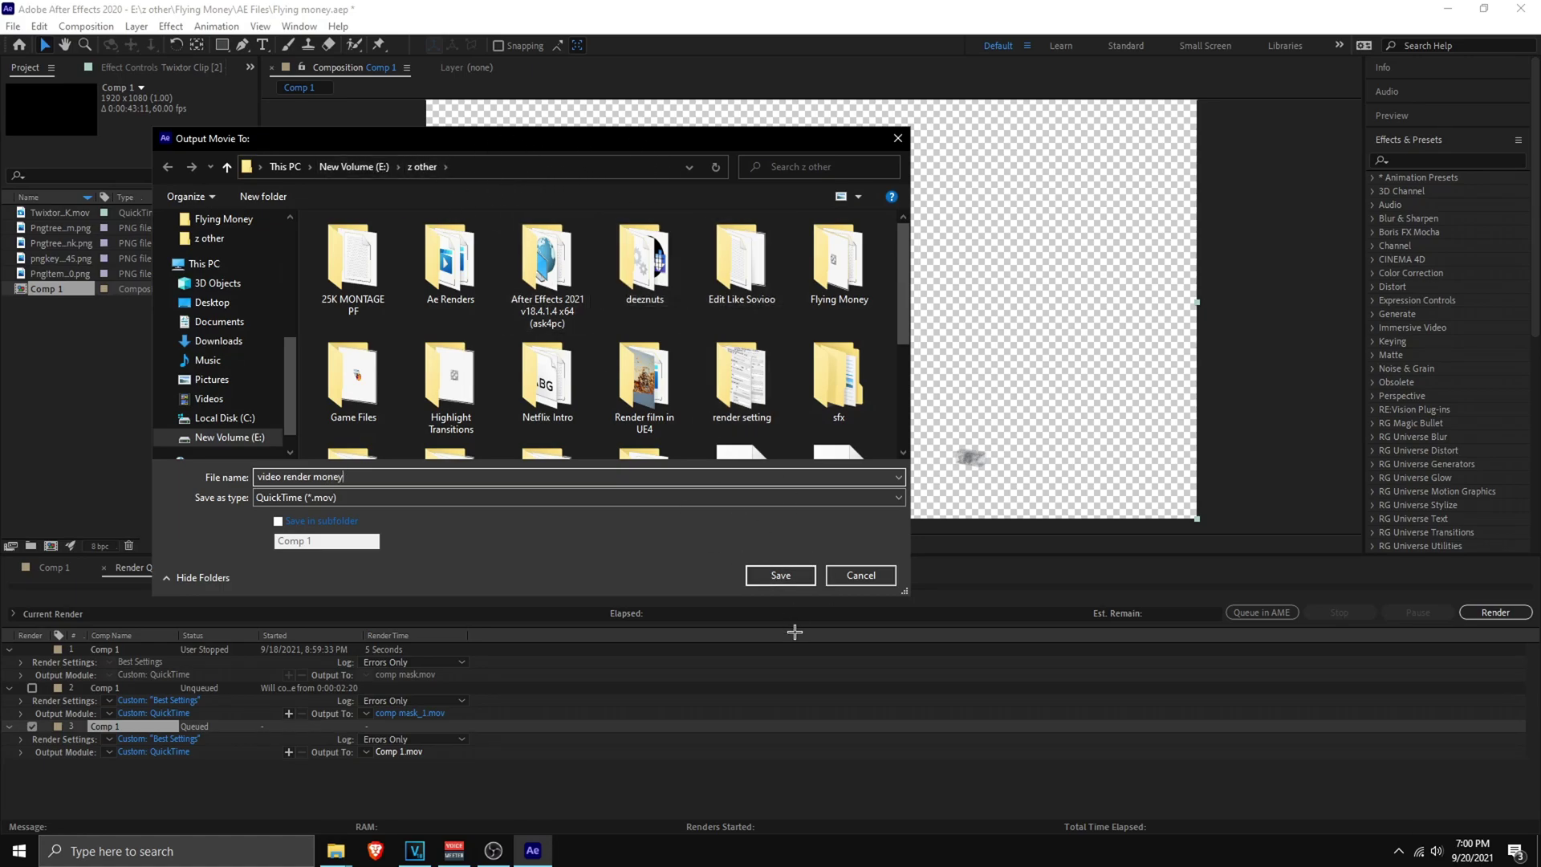
pyautogui.click(782, 576)
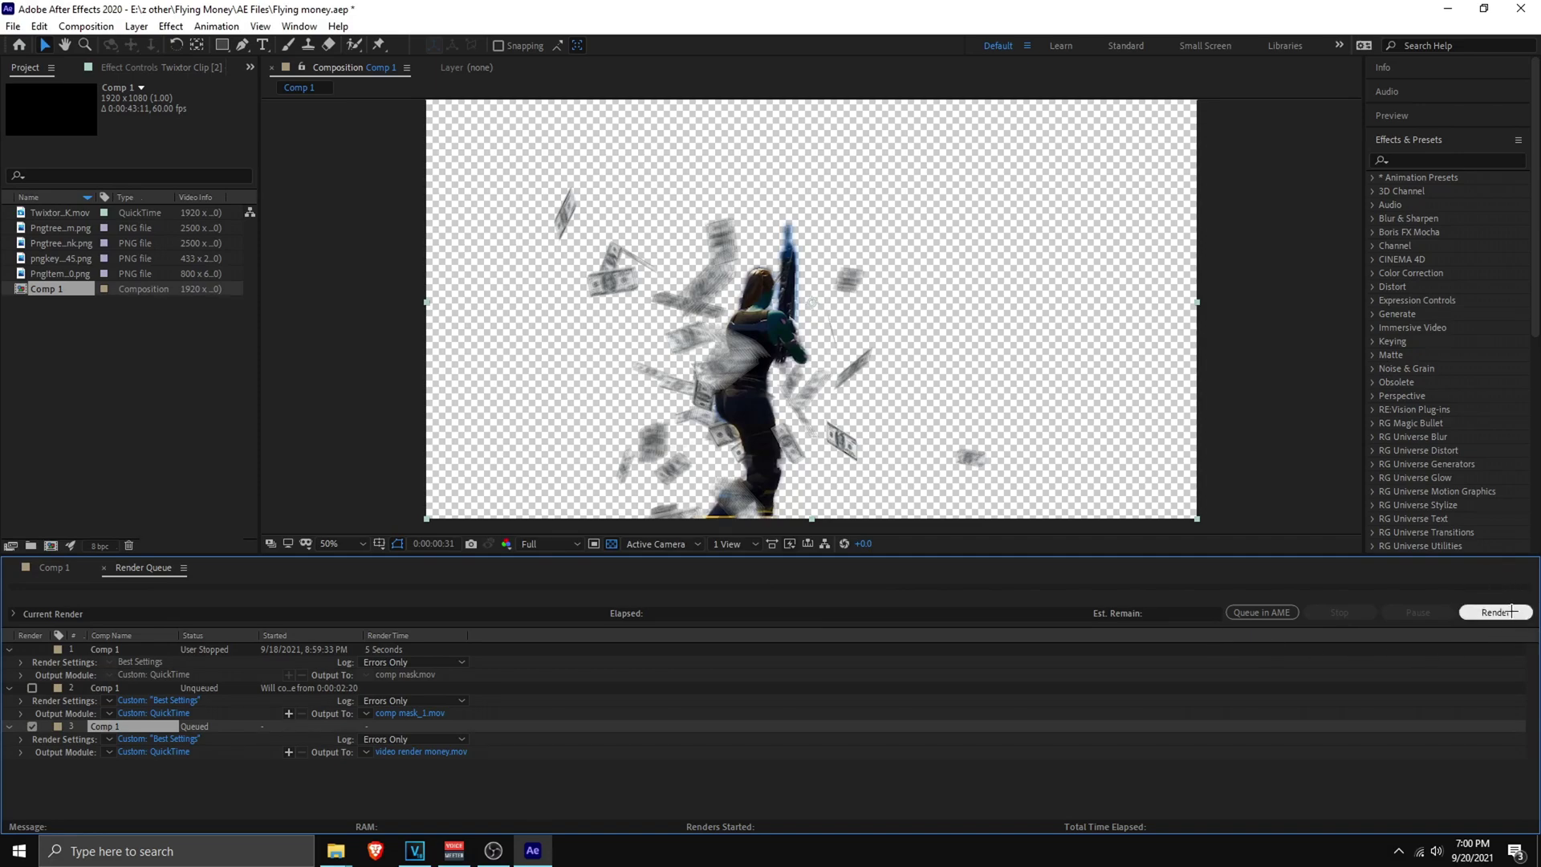
pyautogui.click(1494, 612)
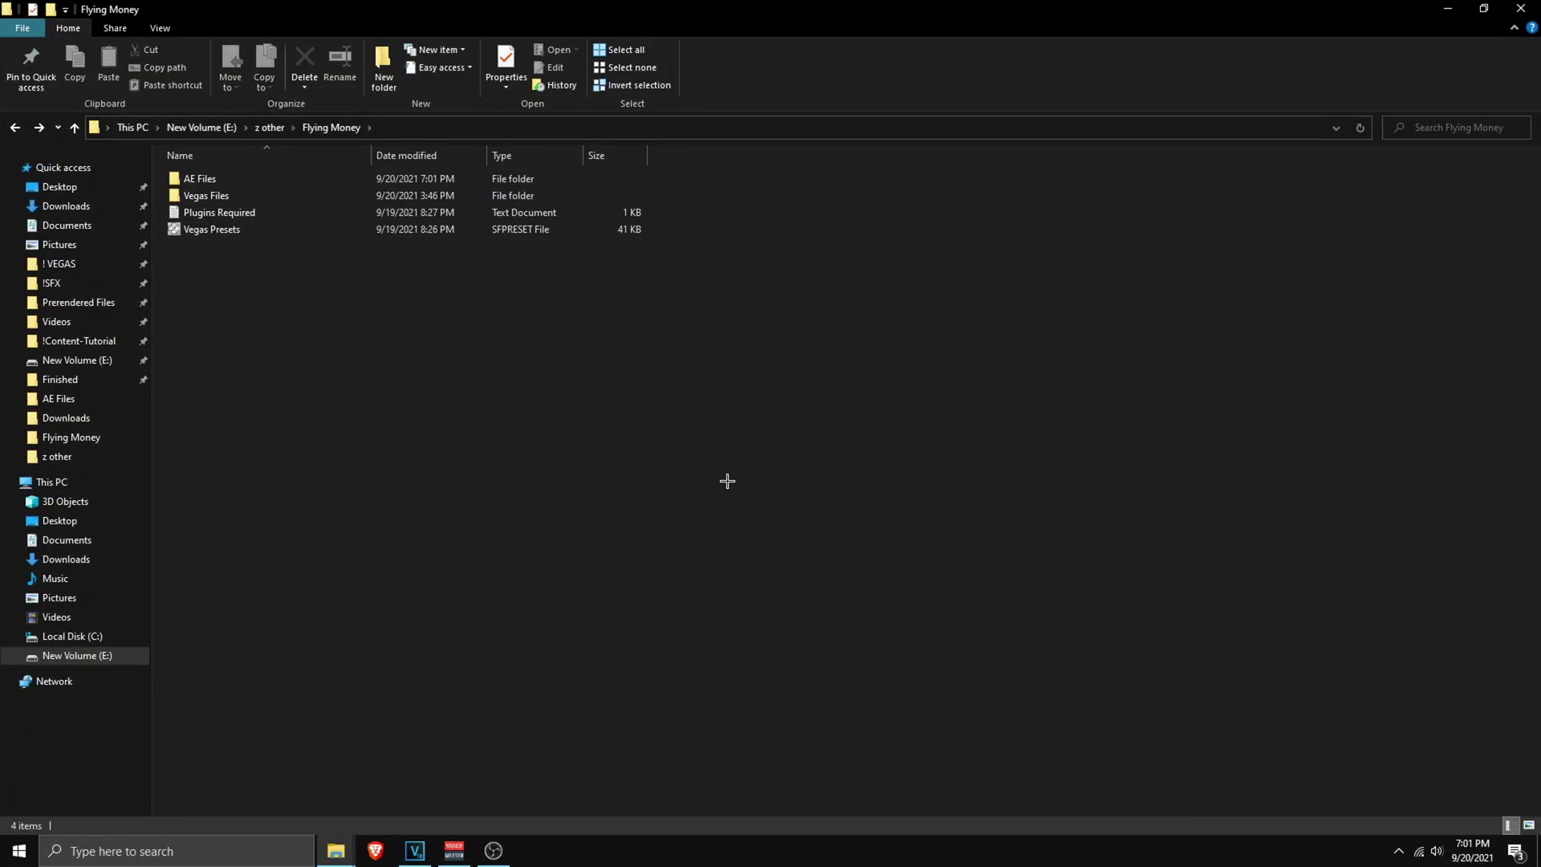
# Step: Open the Vegas Files folder in Flying Money and browse its swoosh and Twixtor Clip [2] files
pyautogui.click(346, 235)
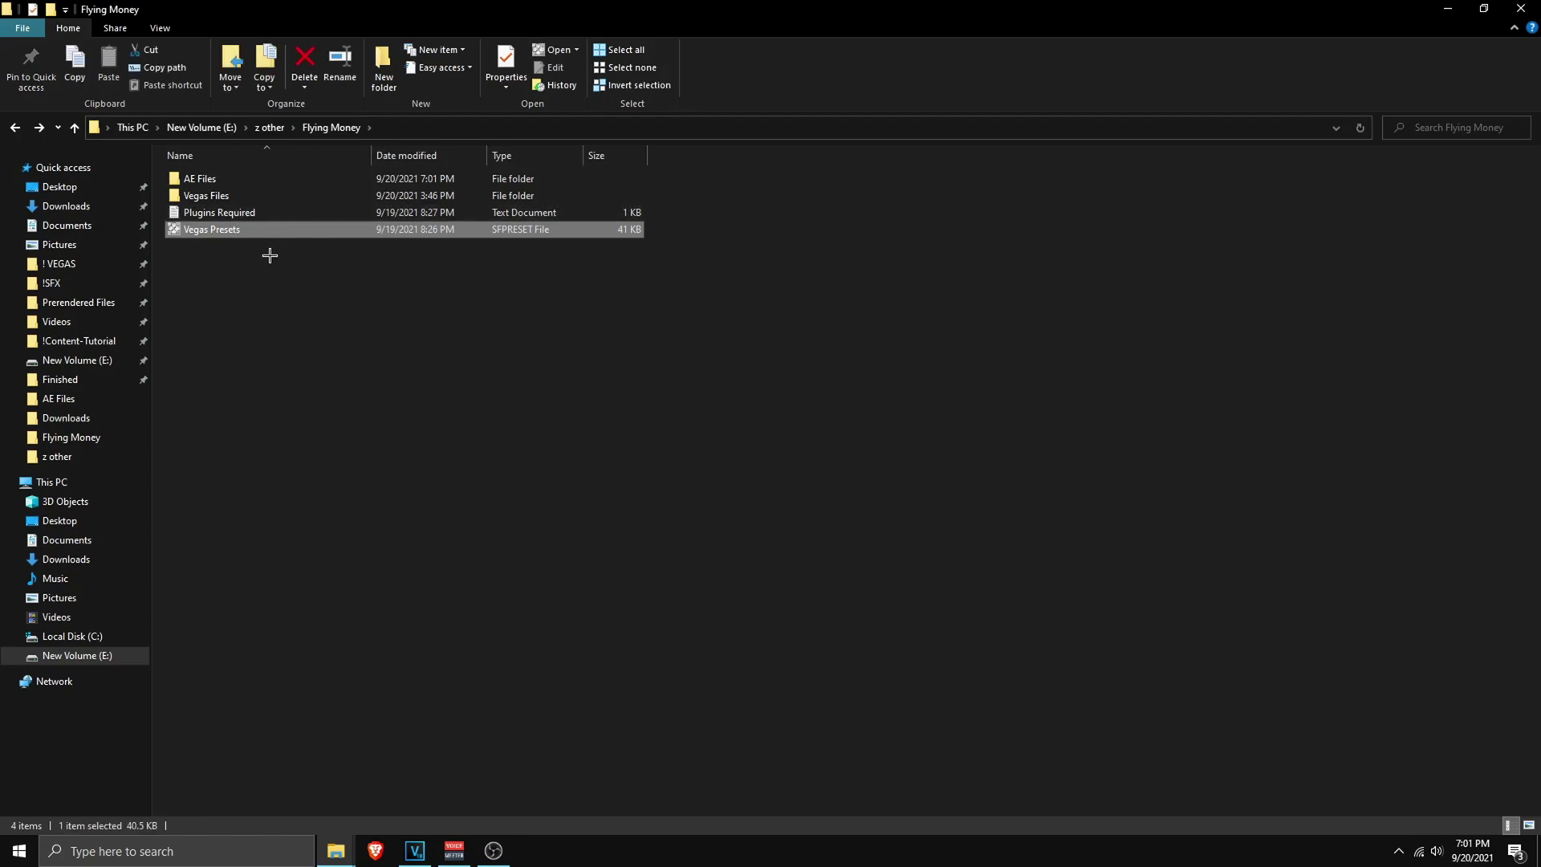
pyautogui.click(224, 267)
pyautogui.click(202, 196)
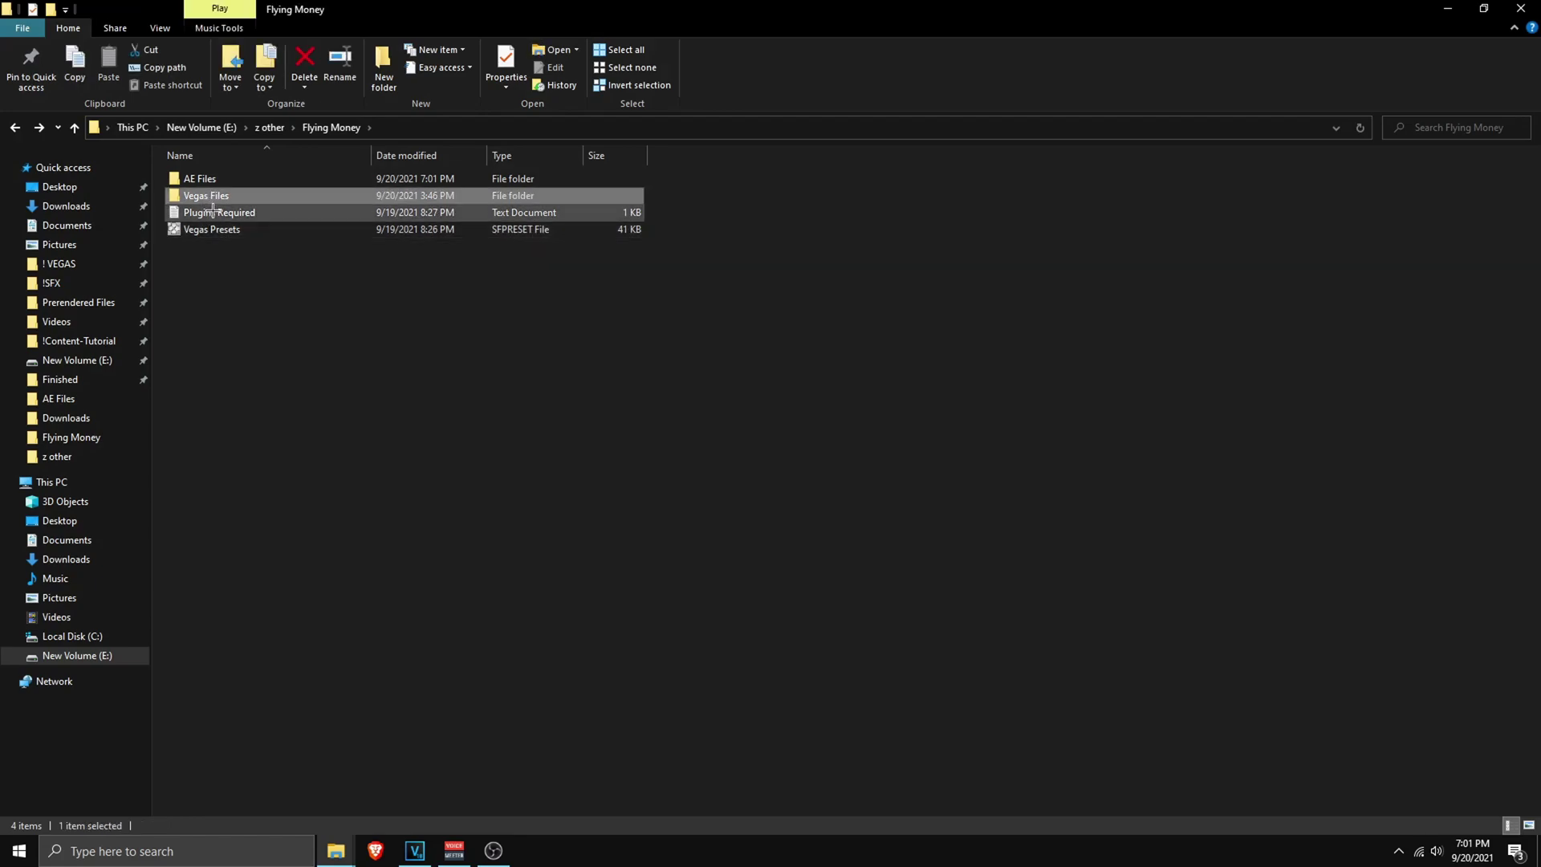
pyautogui.doubleClick(204, 195)
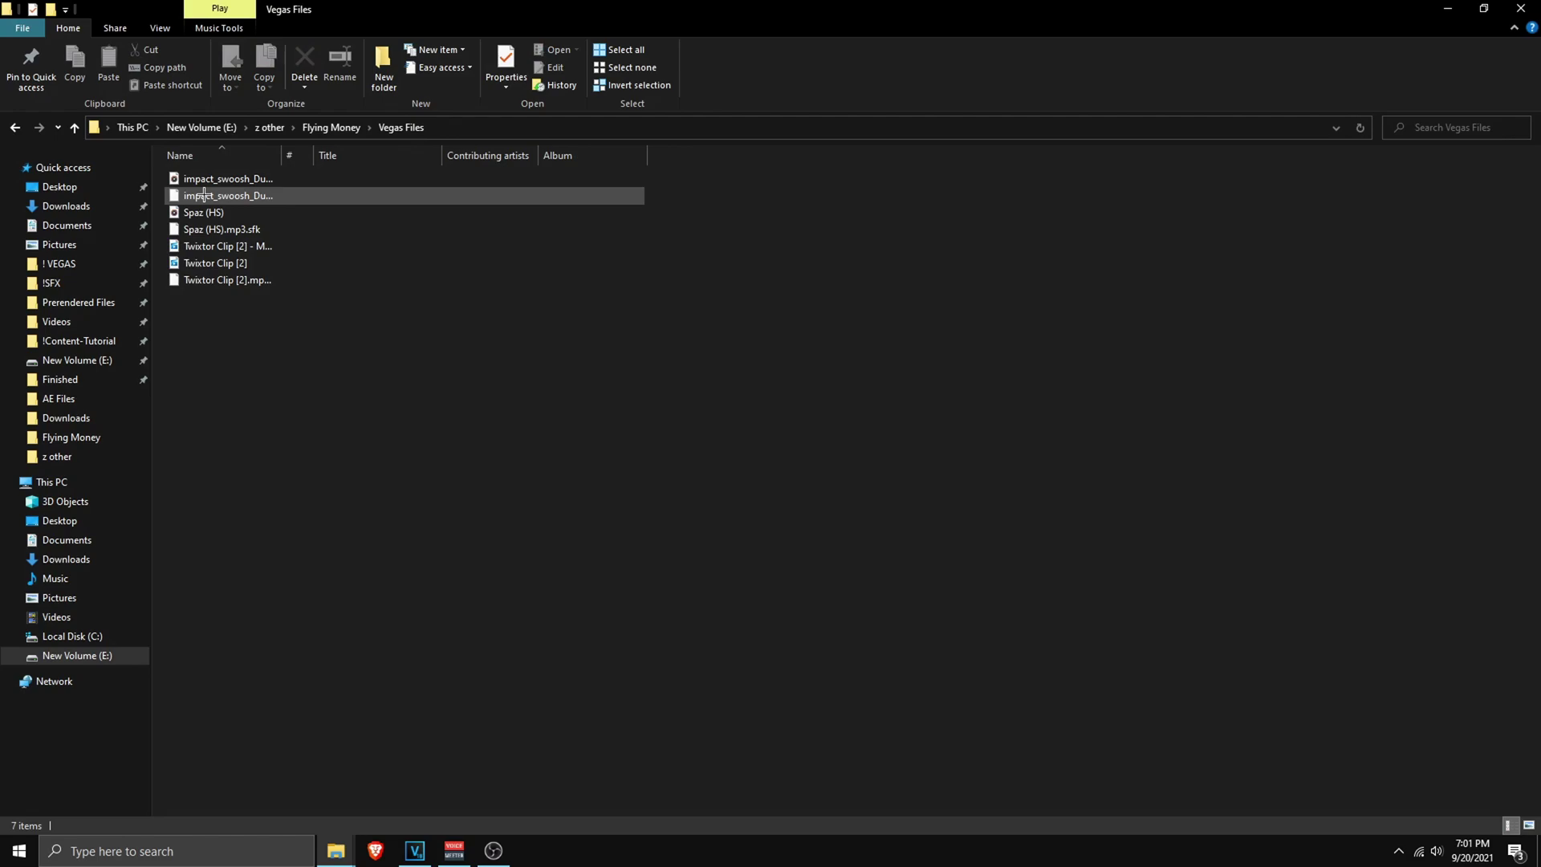
pyautogui.click(210, 183)
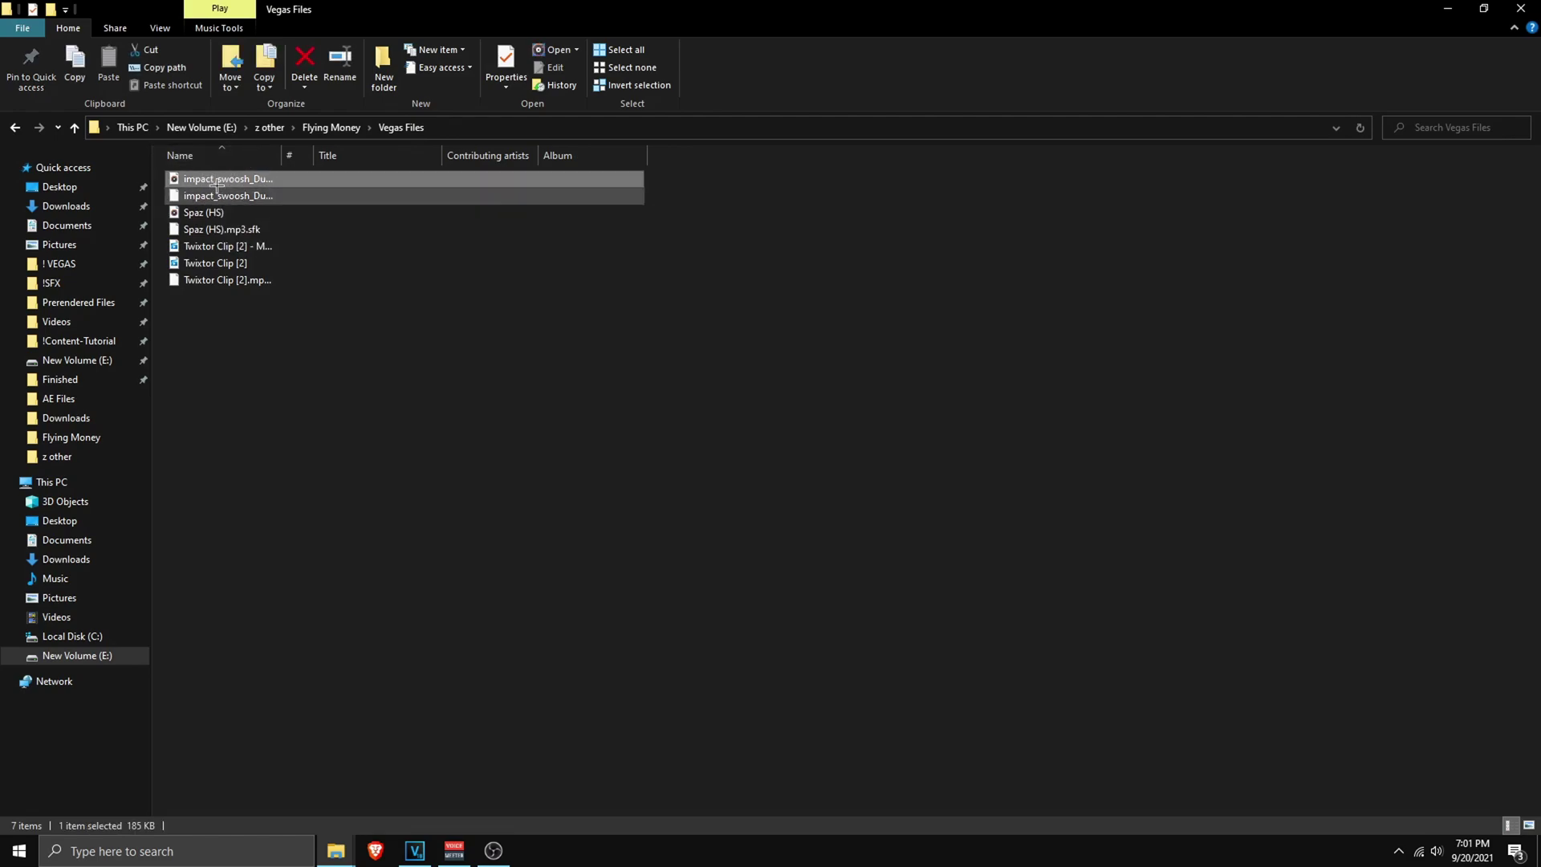
pyautogui.click(218, 248)
pyautogui.click(221, 261)
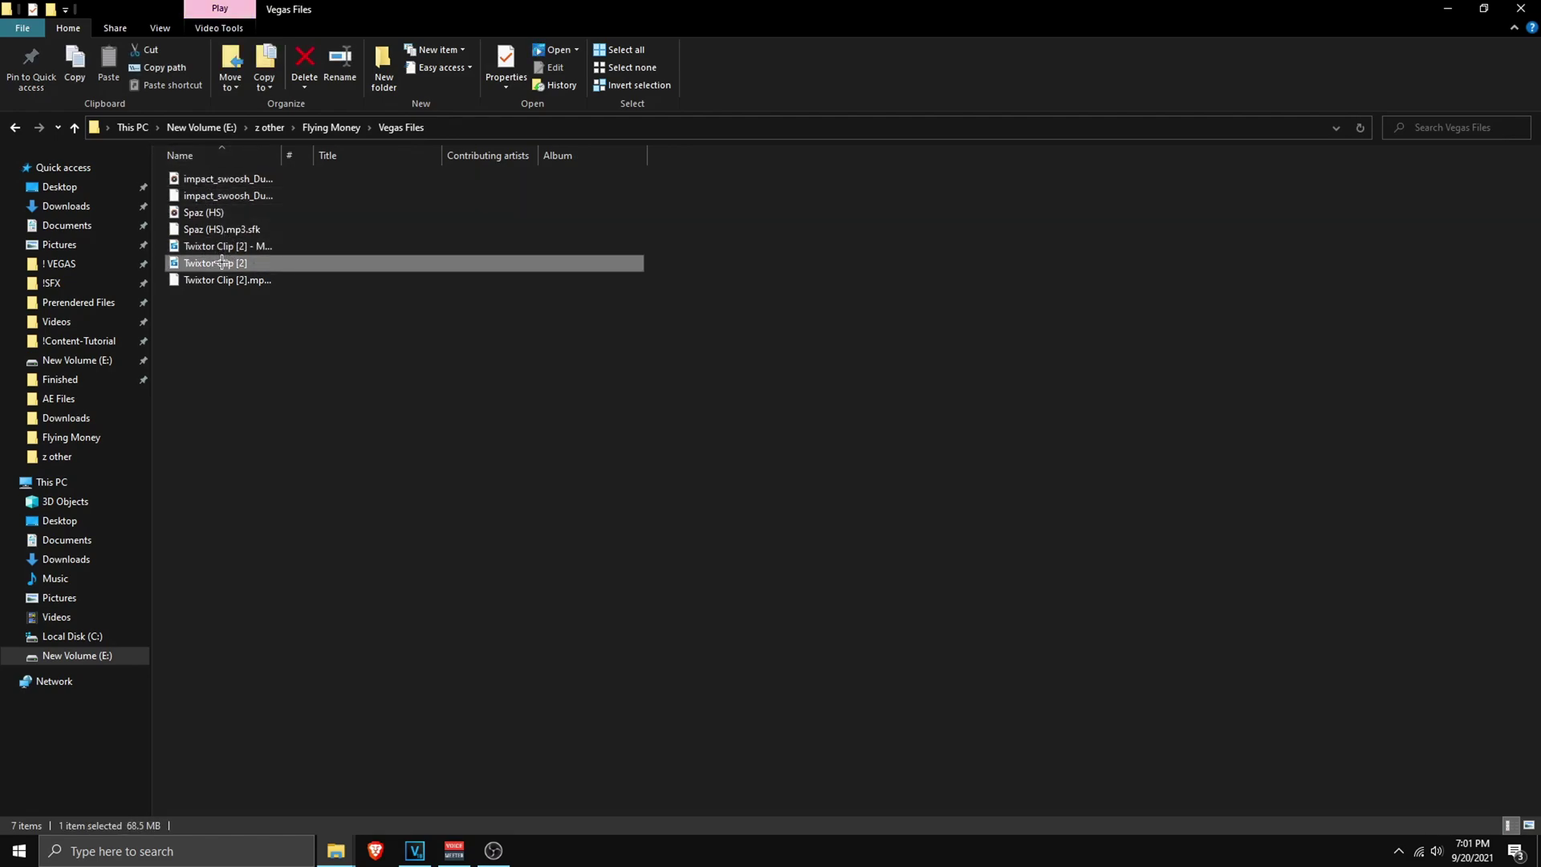
pyautogui.click(251, 349)
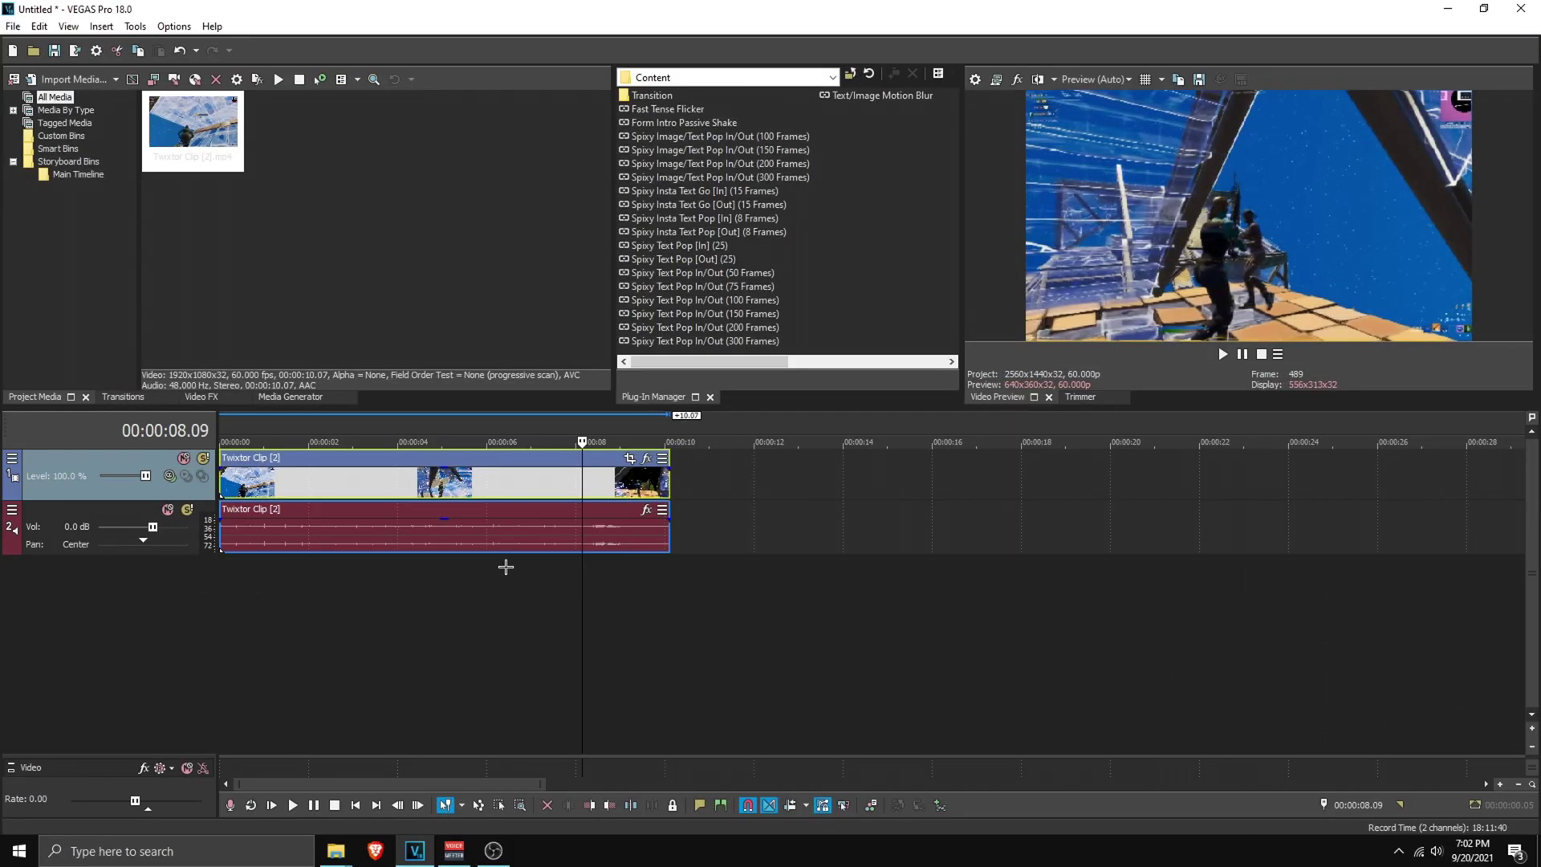
# Step: Check the 6-9.5 second section, then drop video render money.mov onto the timeline near 13.4 seconds
pyautogui.moveTo(546, 591)
pyautogui.mouseDown()
pyautogui.moveTo(625, 591)
pyautogui.moveTo(574, 600)
pyautogui.mouseUp()
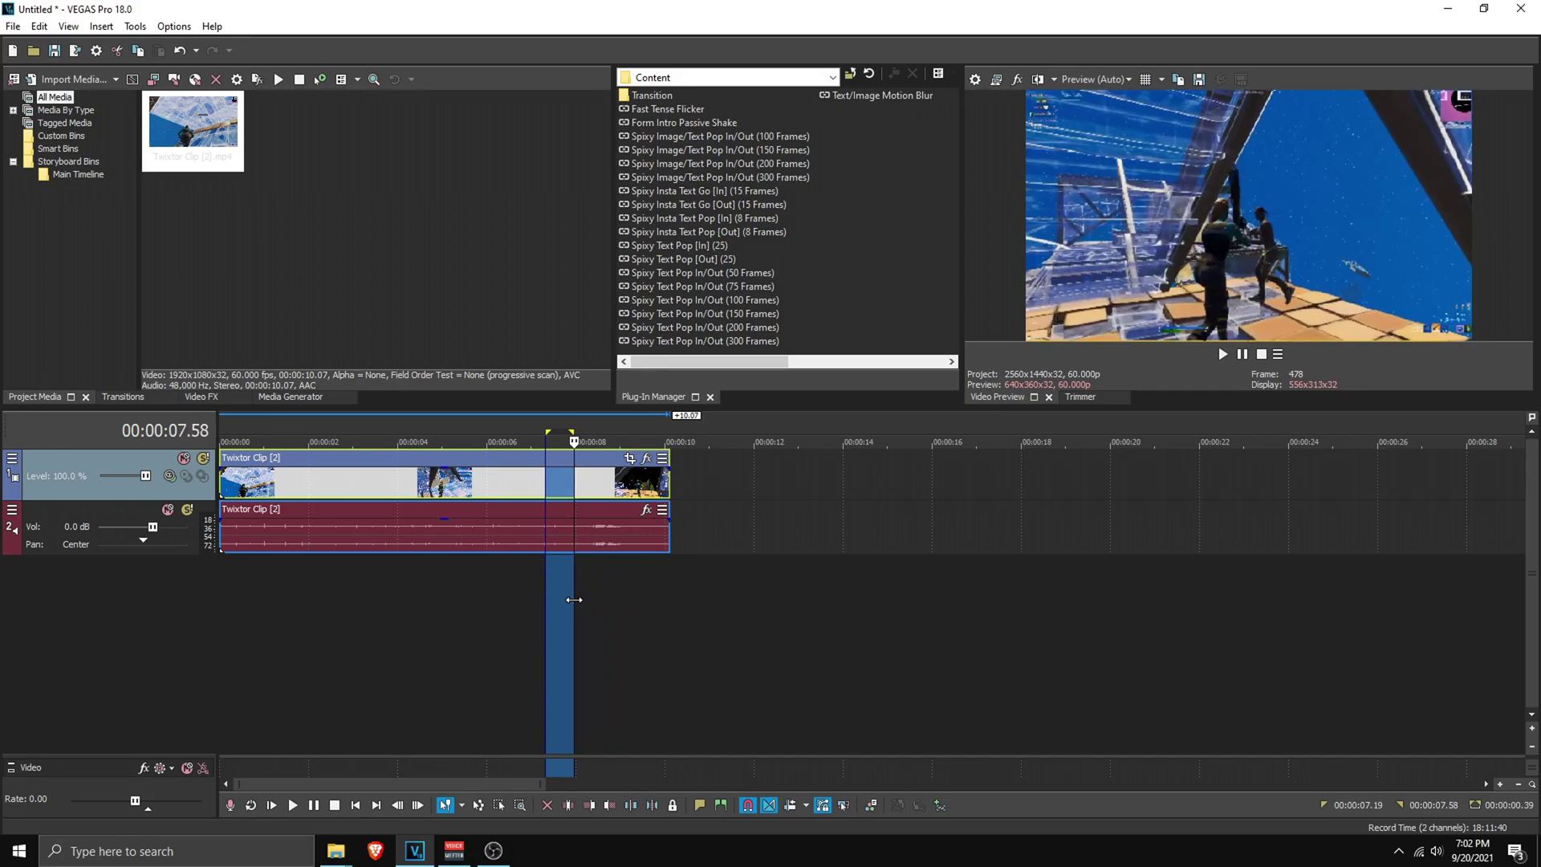
pyautogui.click(574, 600)
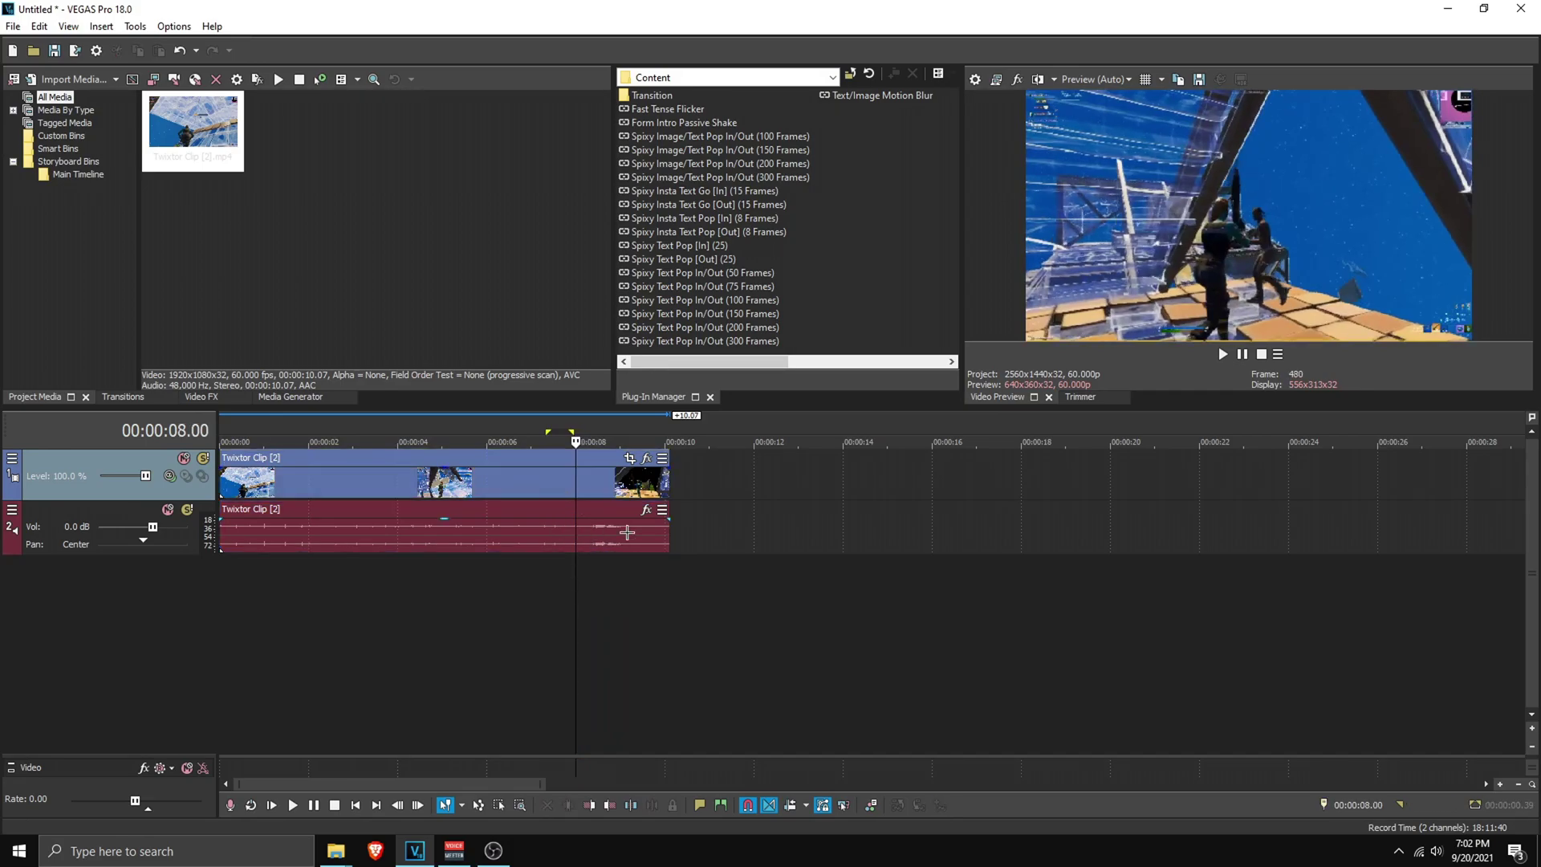
pyautogui.moveTo(504, 622); pyautogui.dragTo(598, 597)
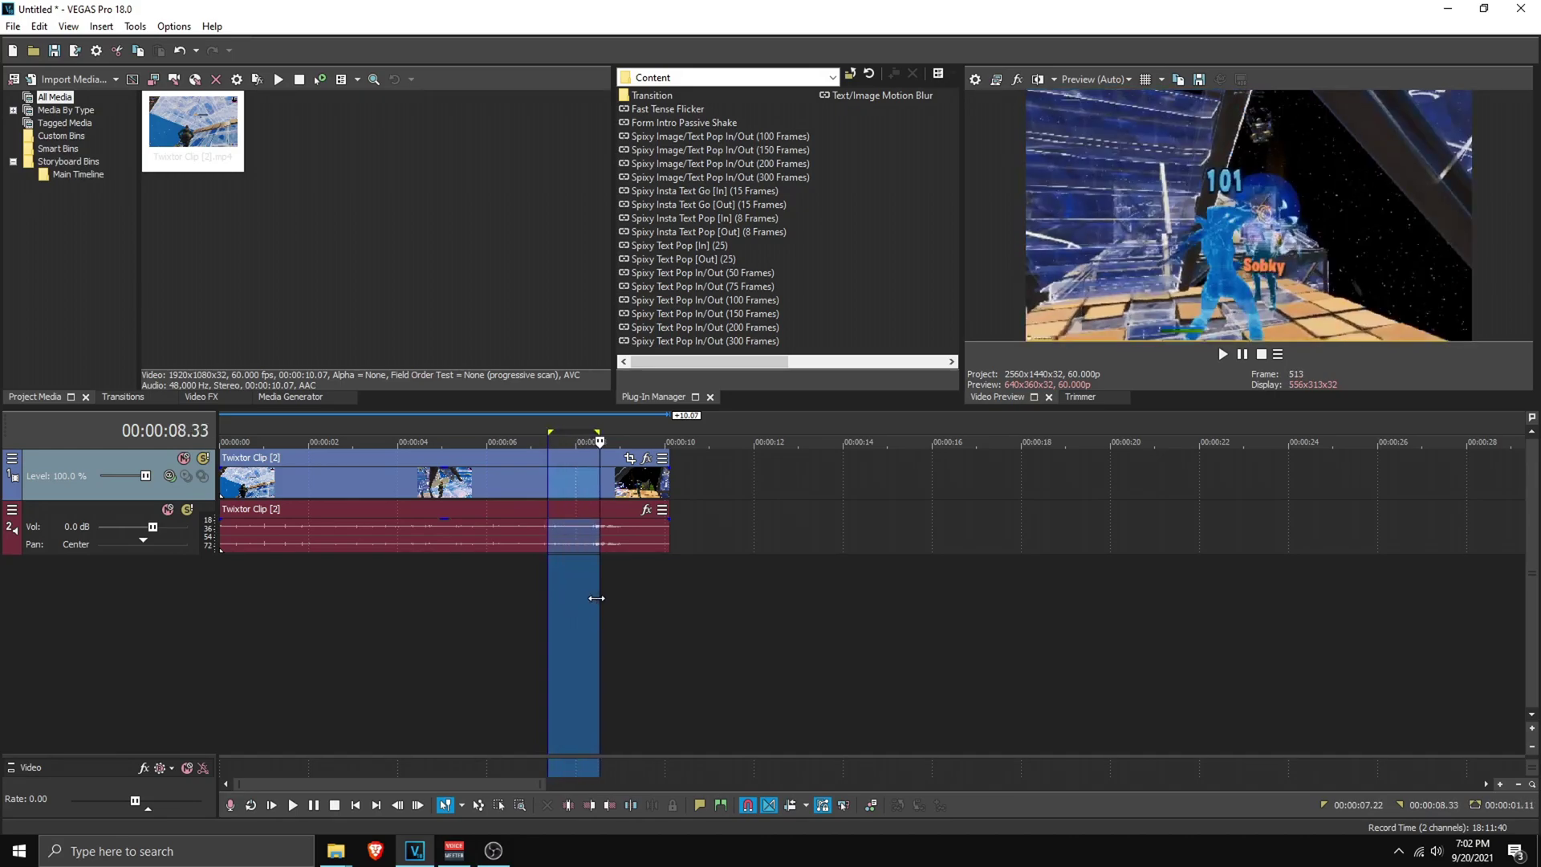
pyautogui.click(591, 600)
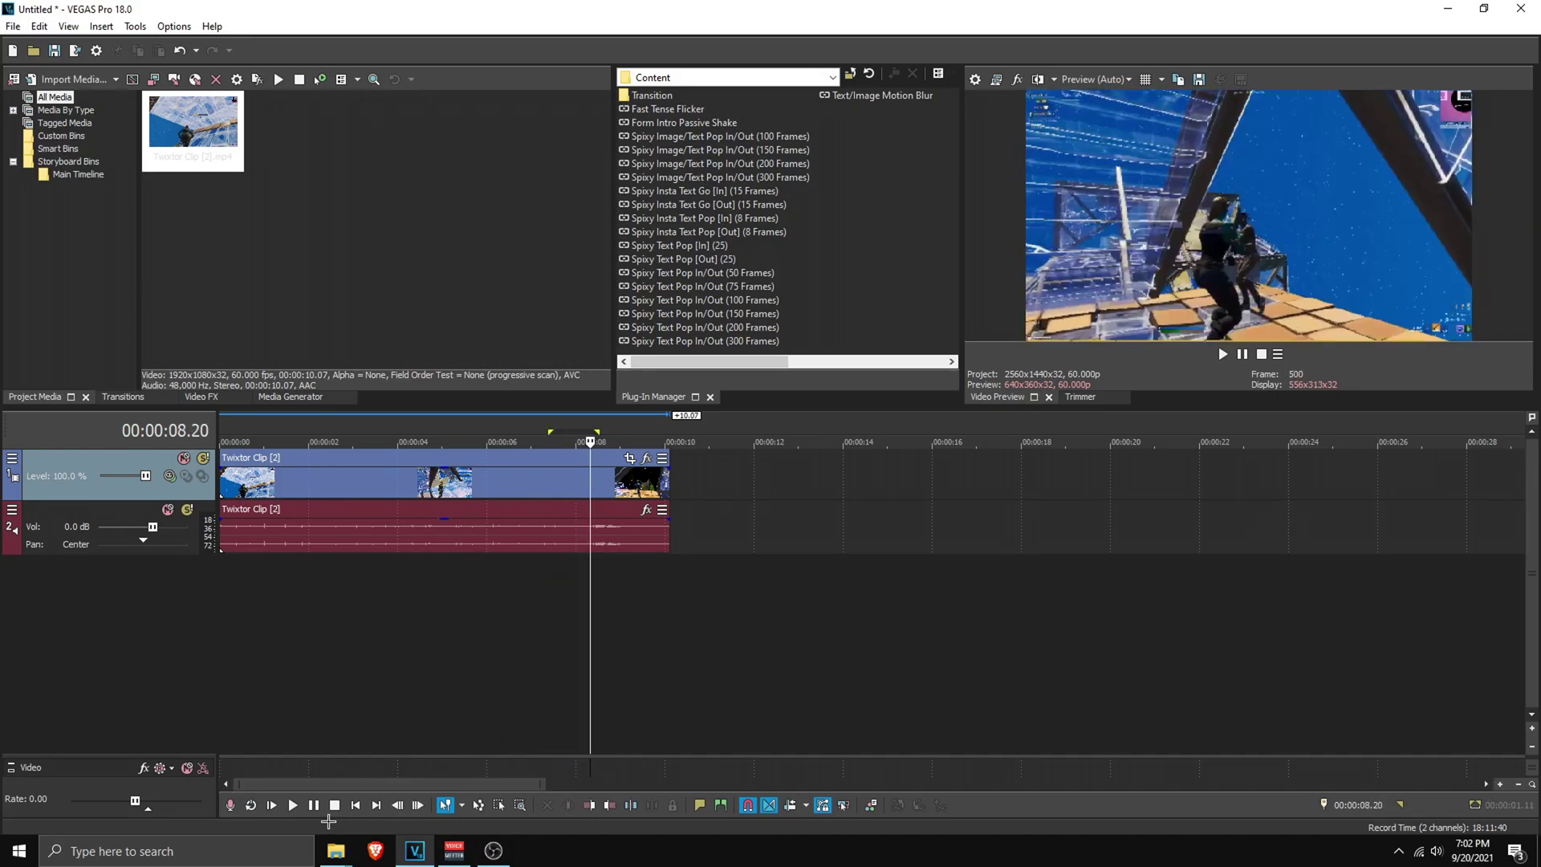
pyautogui.moveTo(336, 849)
pyautogui.moveTo(344, 829); pyautogui.dragTo(828, 487)
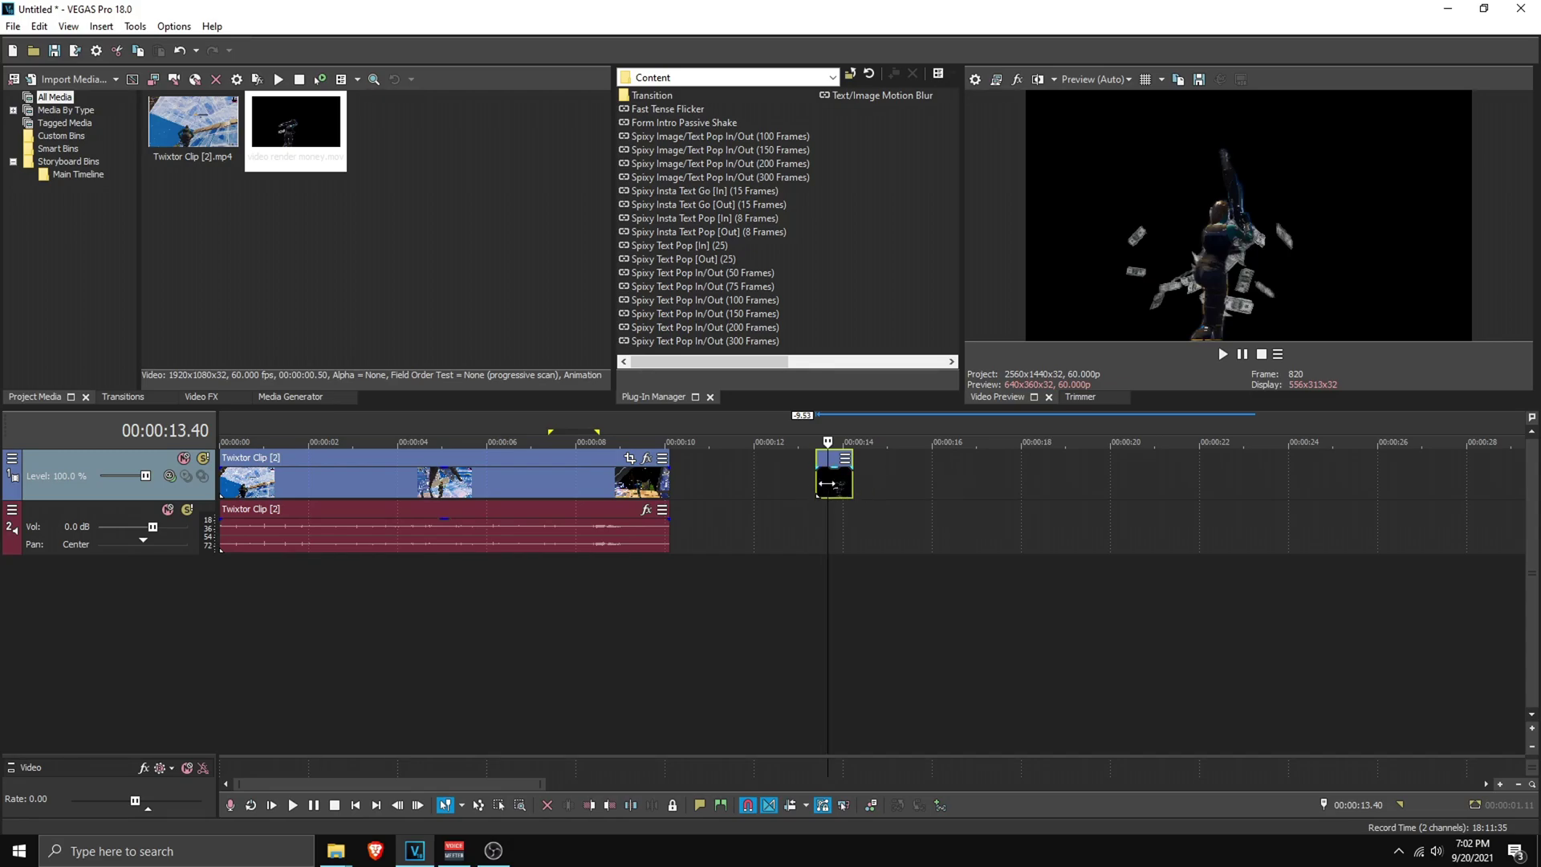
pyautogui.scroll(5, 879, 520)
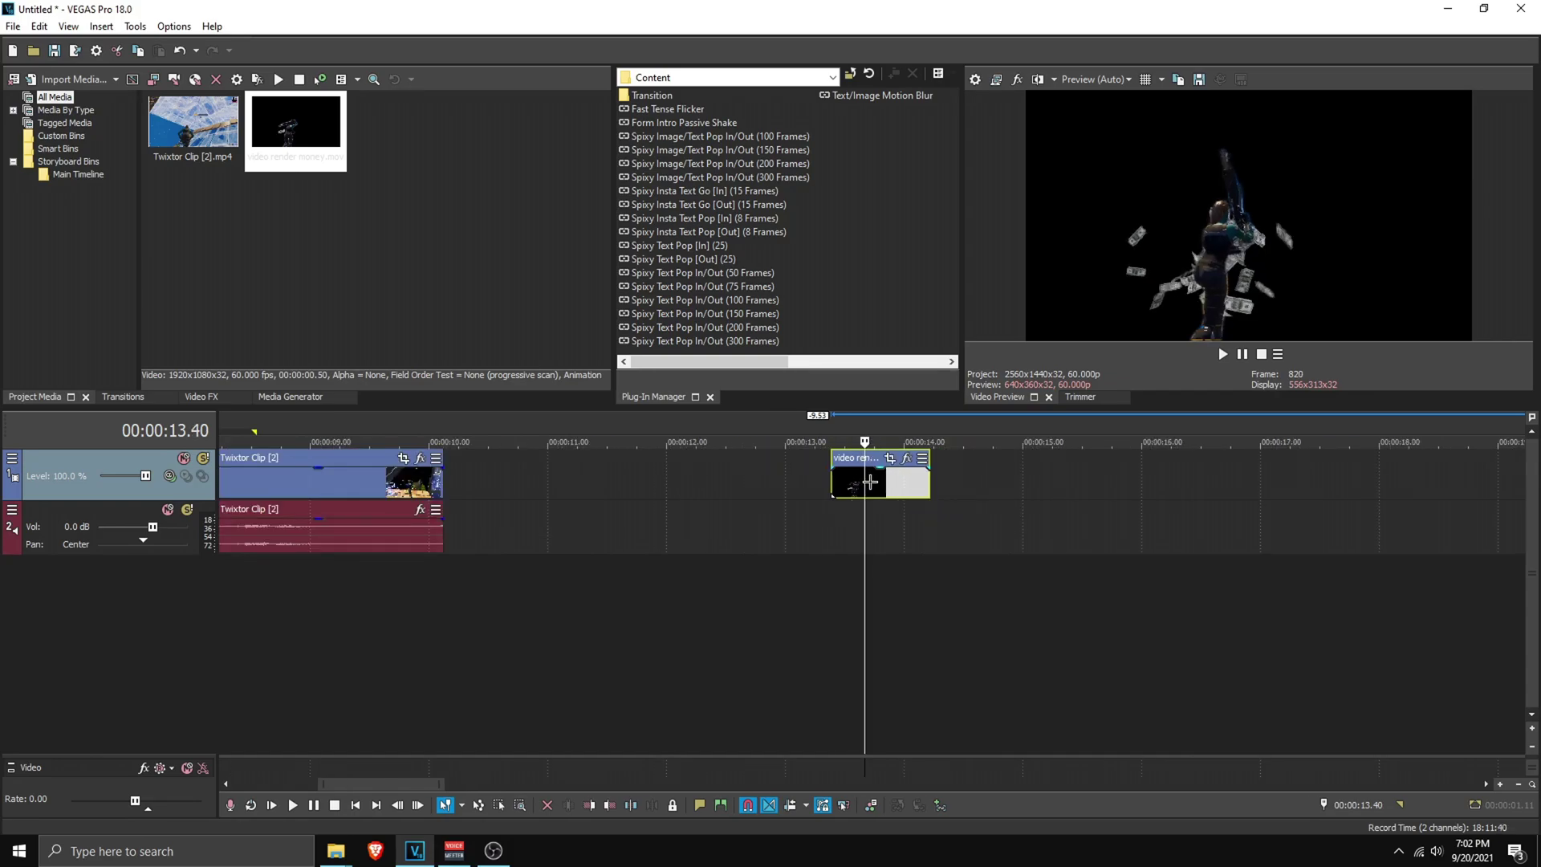
# Step: Set the money clip's alpha channel to Premultiplied (dirty) in its Media properties
pyautogui.rightClick(868, 480)
pyautogui.click(944, 813)
pyautogui.click(693, 146)
pyautogui.click(818, 432)
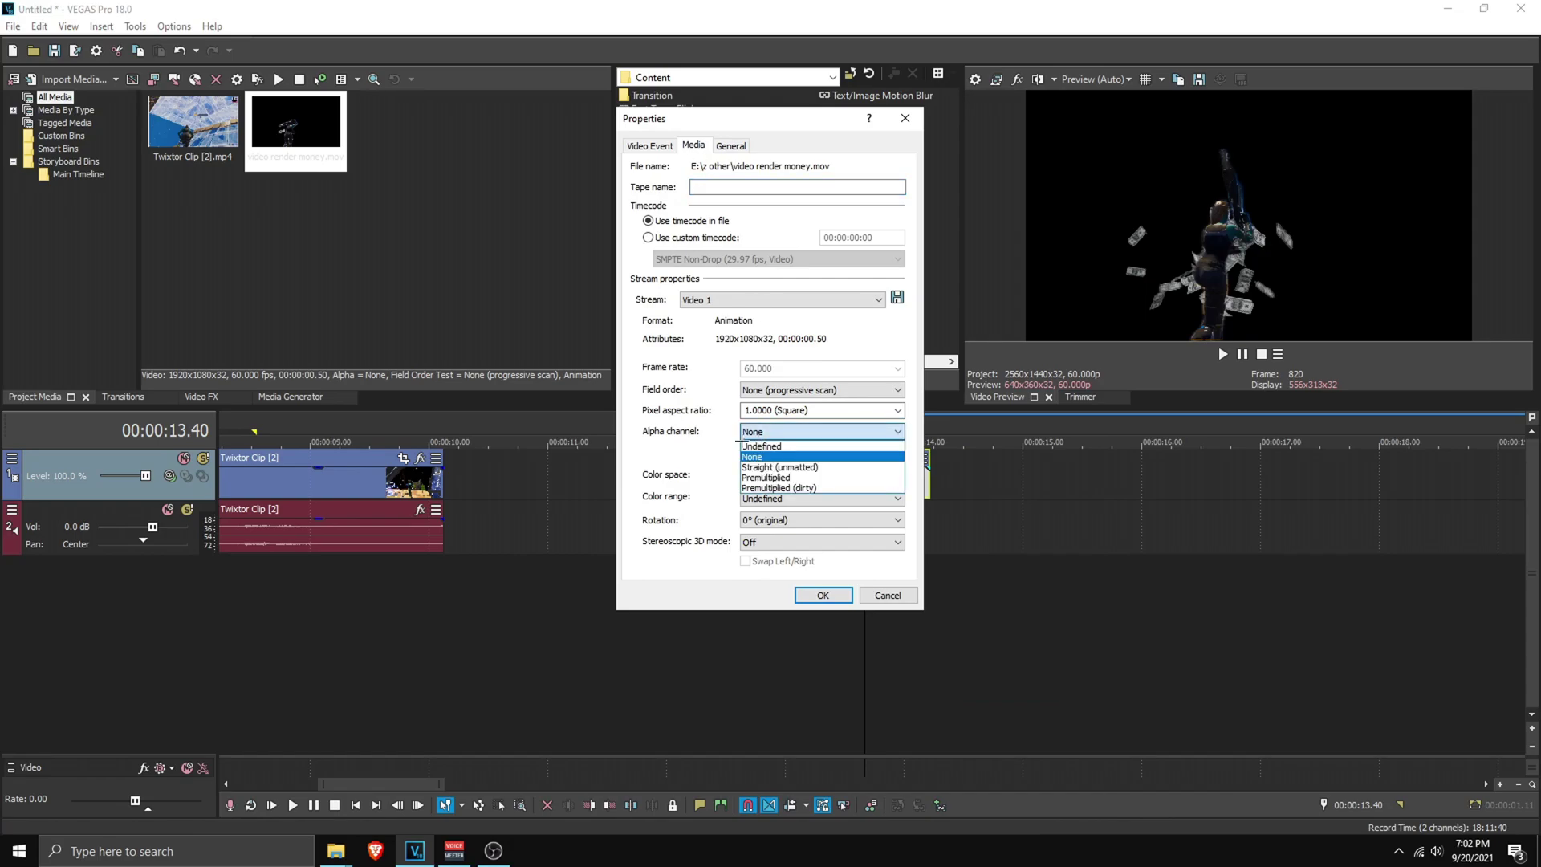
pyautogui.click(793, 491)
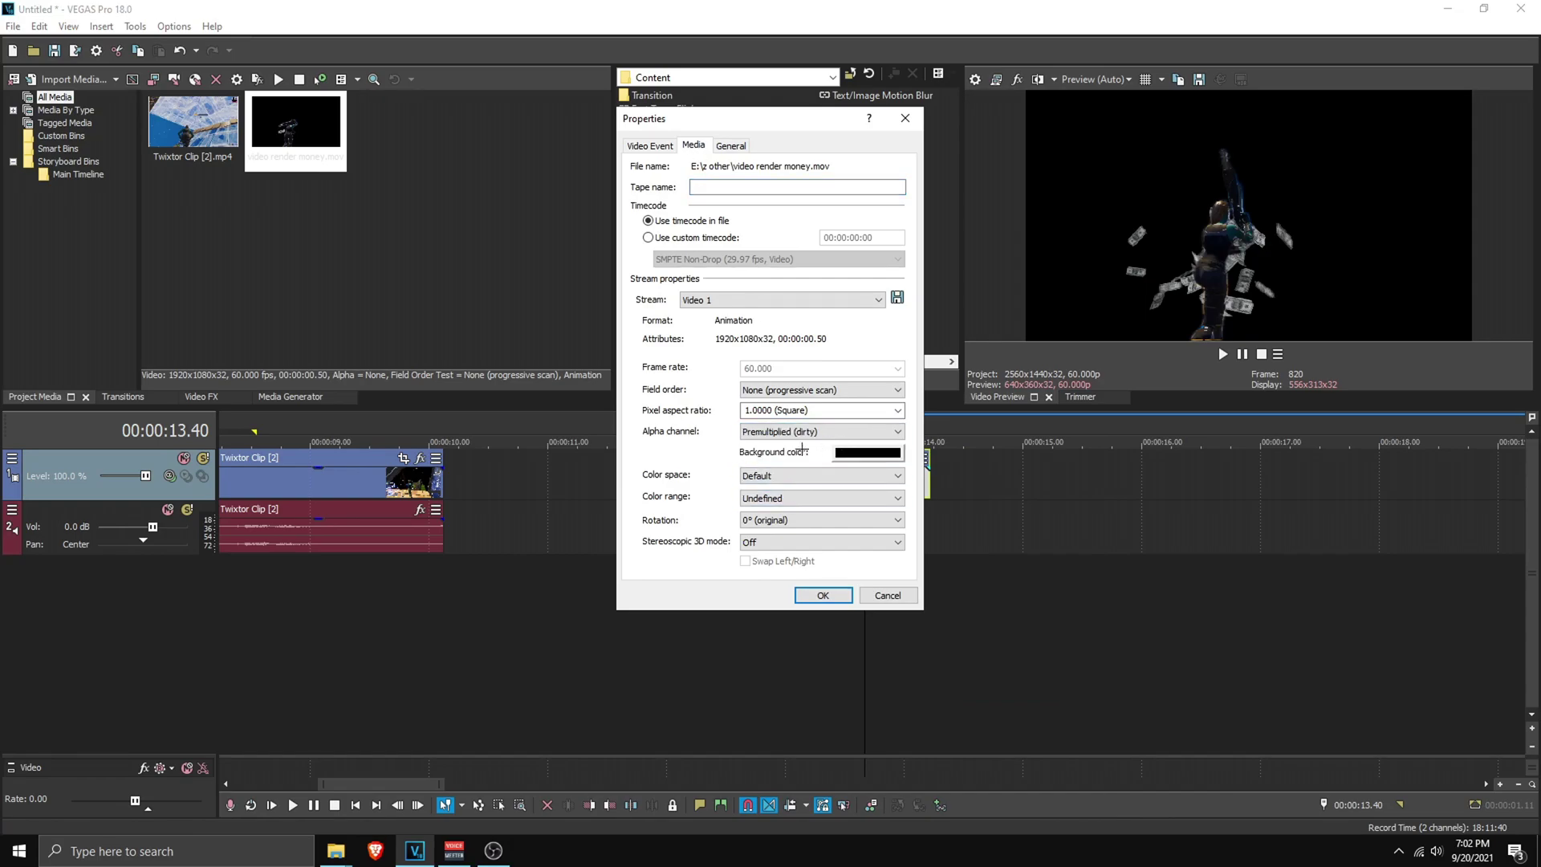
pyautogui.click(824, 595)
# Step: Move the money clip left to about 10.5 seconds and park the playhead on it
pyautogui.moveTo(882, 480); pyautogui.dragTo(495, 480)
pyautogui.click(495, 480)
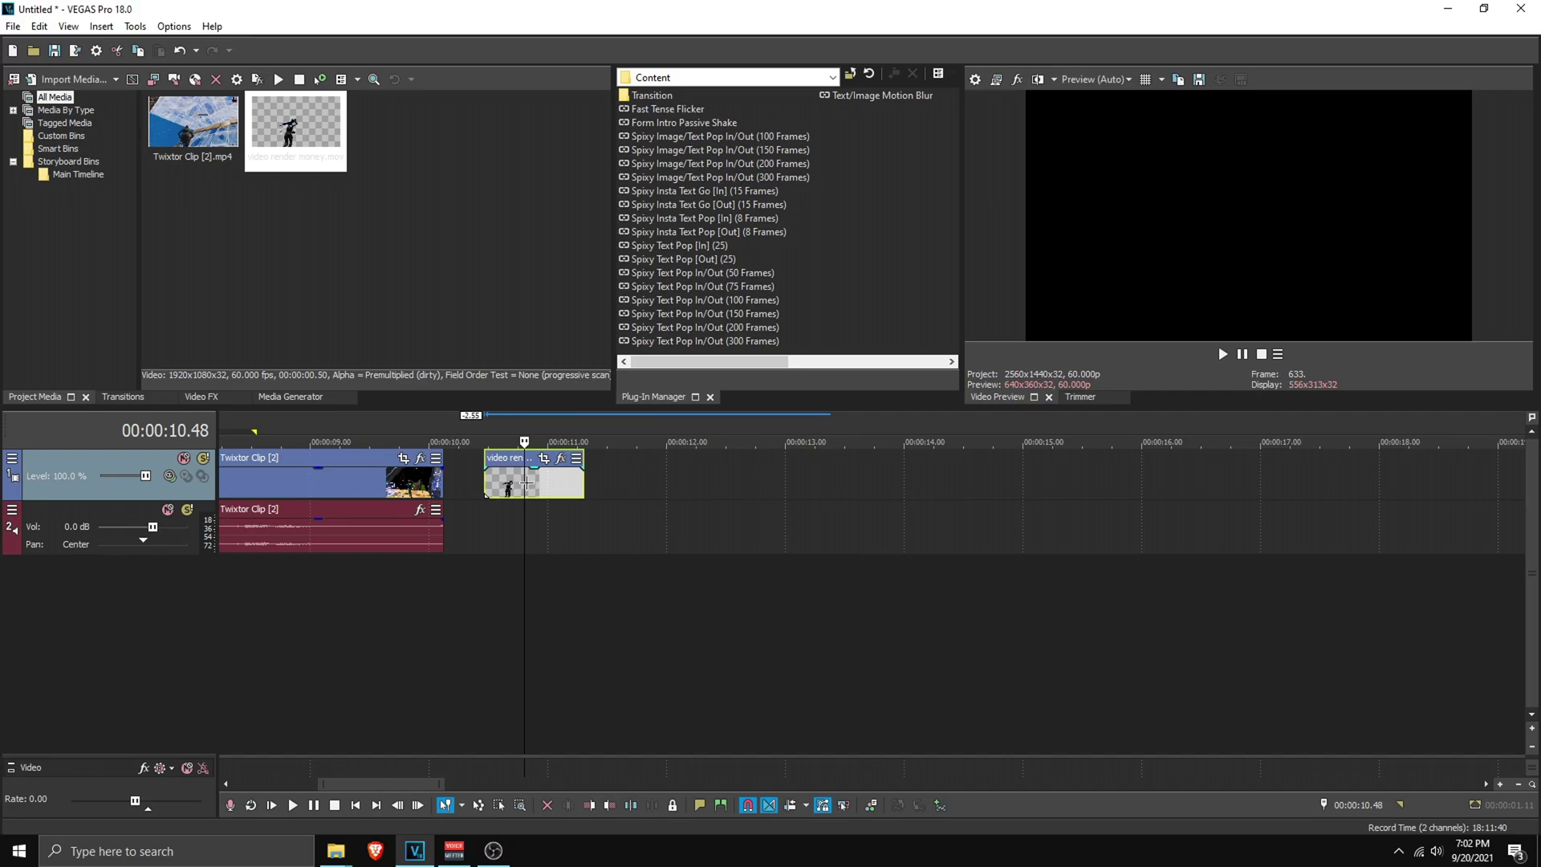
pyautogui.scroll(-1, 309, 510)
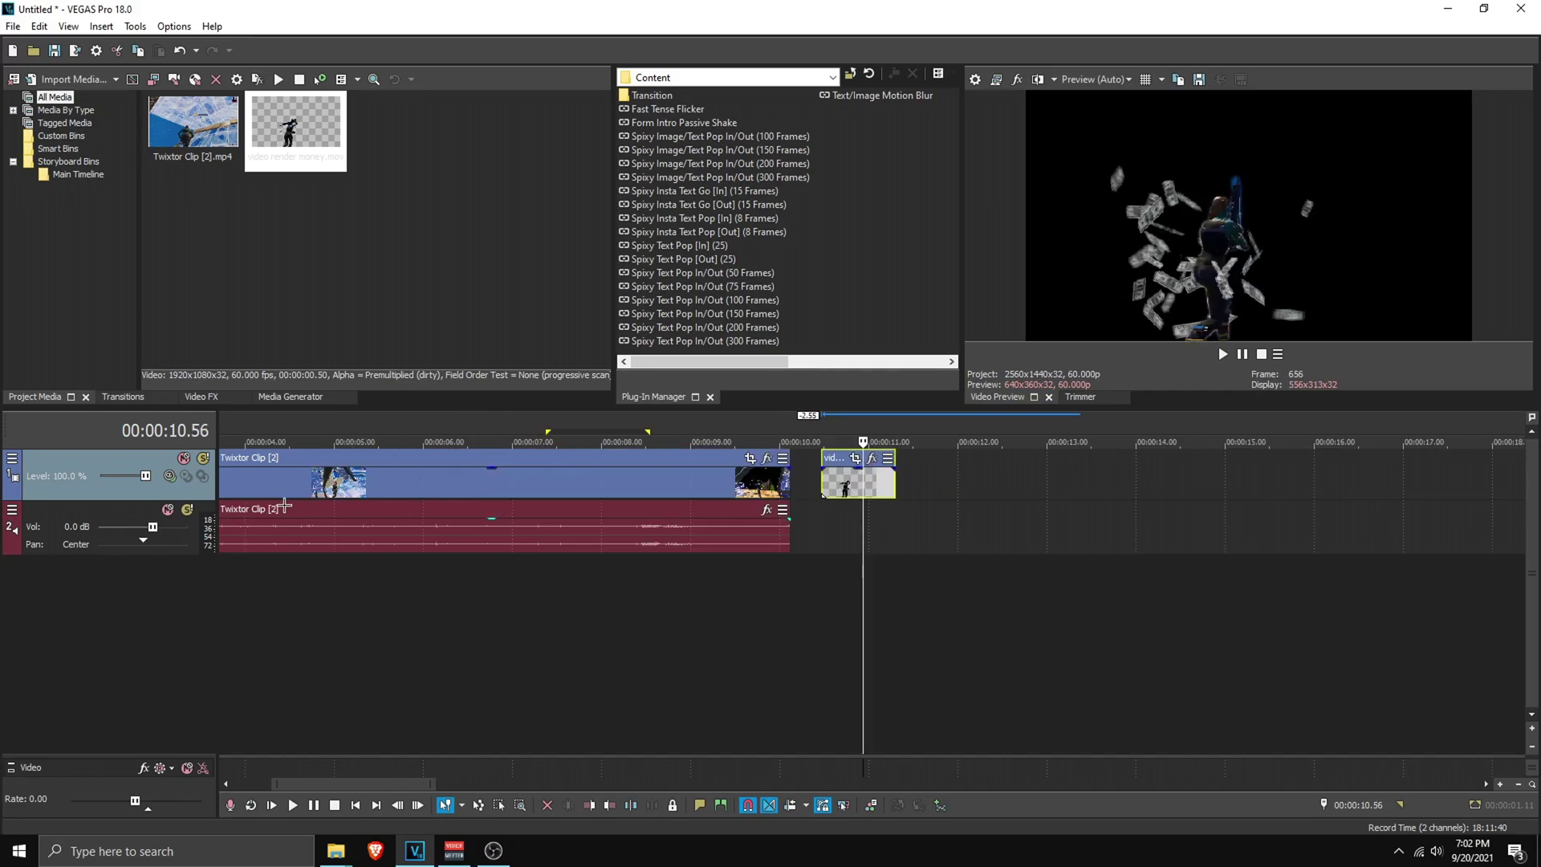
pyautogui.rightClick(106, 464)
# Step: Insert a new top video track, place the money clip on it at 07.34, and play it back
pyautogui.click(289, 498)
pyautogui.moveTo(839, 534); pyautogui.dragTo(536, 483)
pyautogui.moveTo(350, 479); pyautogui.dragTo(588, 495)
pyautogui.scroll(3, 588, 495)
pyautogui.moveTo(724, 481); pyautogui.dragTo(1054, 481)
pyautogui.moveTo(852, 481); pyautogui.dragTo(934, 481)
pyautogui.press('space')
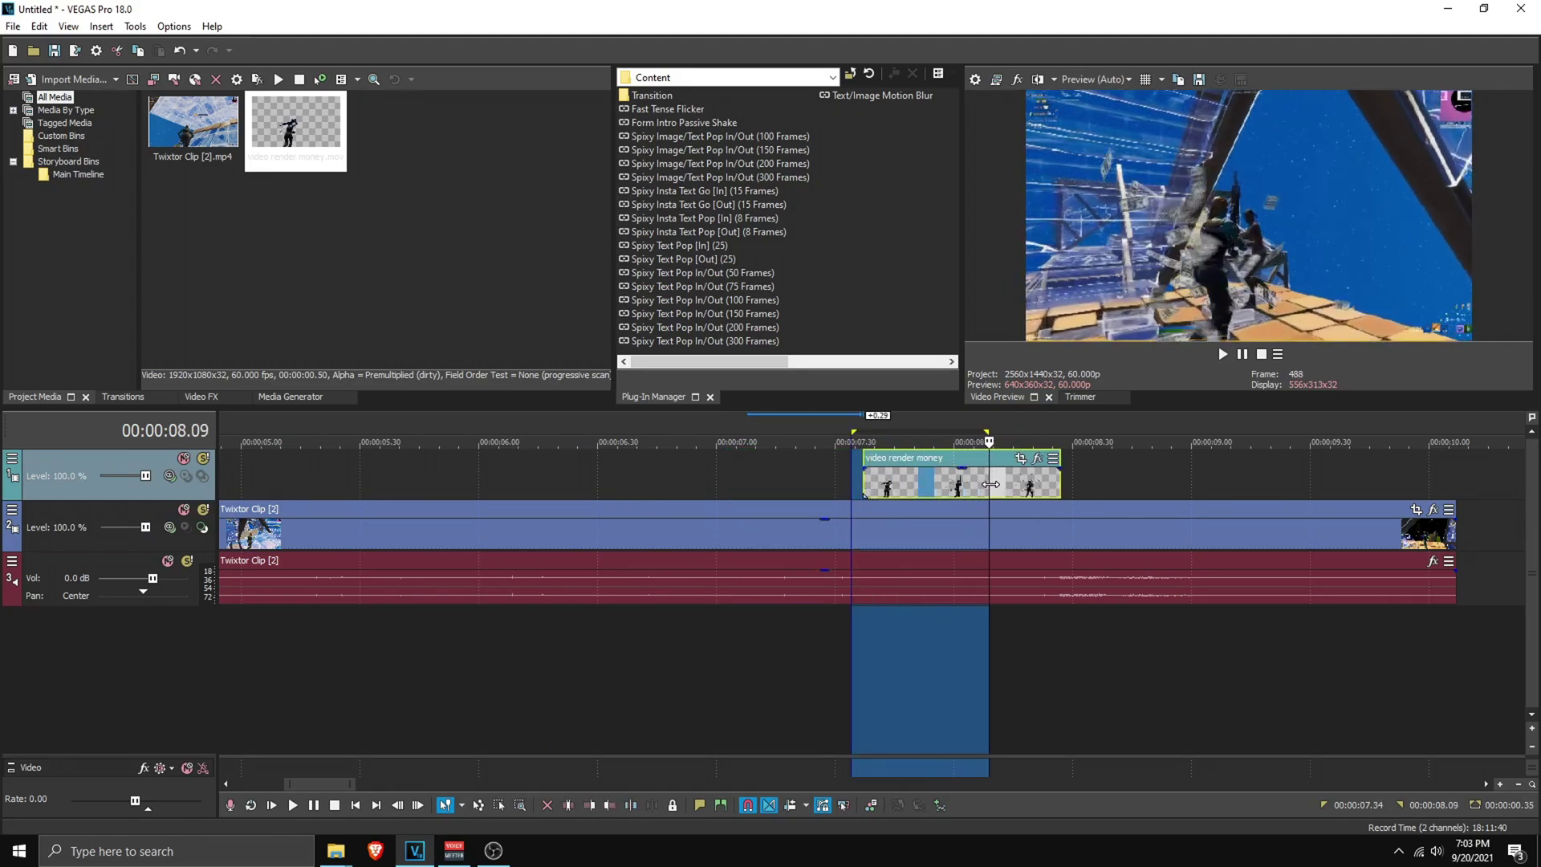
pyautogui.press('space')
pyautogui.press('space')
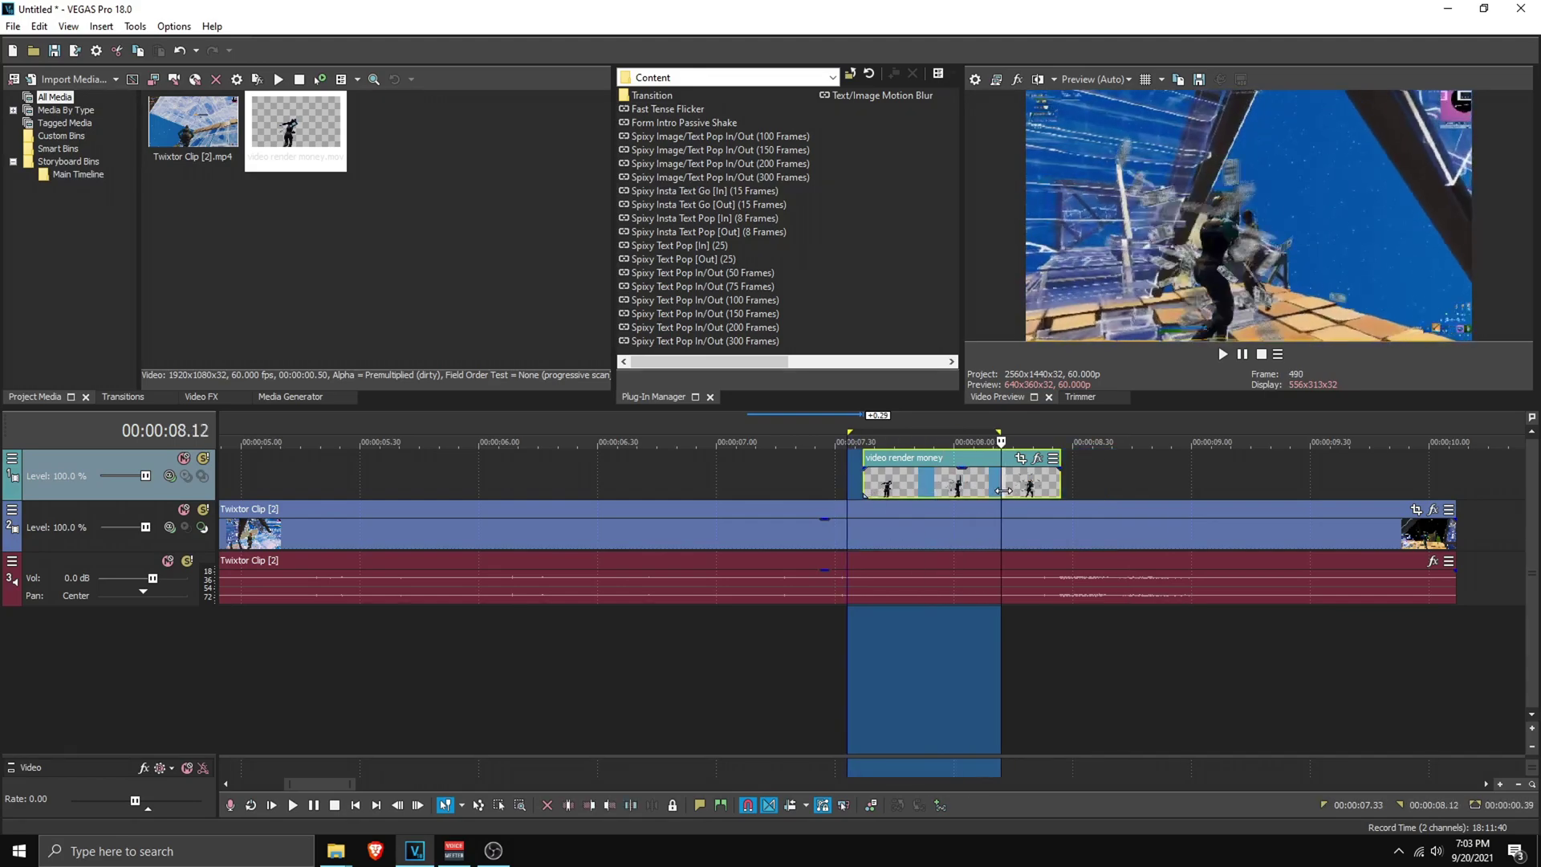
# Step: Move the cursor to 07.27, add a marker there, and split the Twixtor clip
pyautogui.click(863, 486)
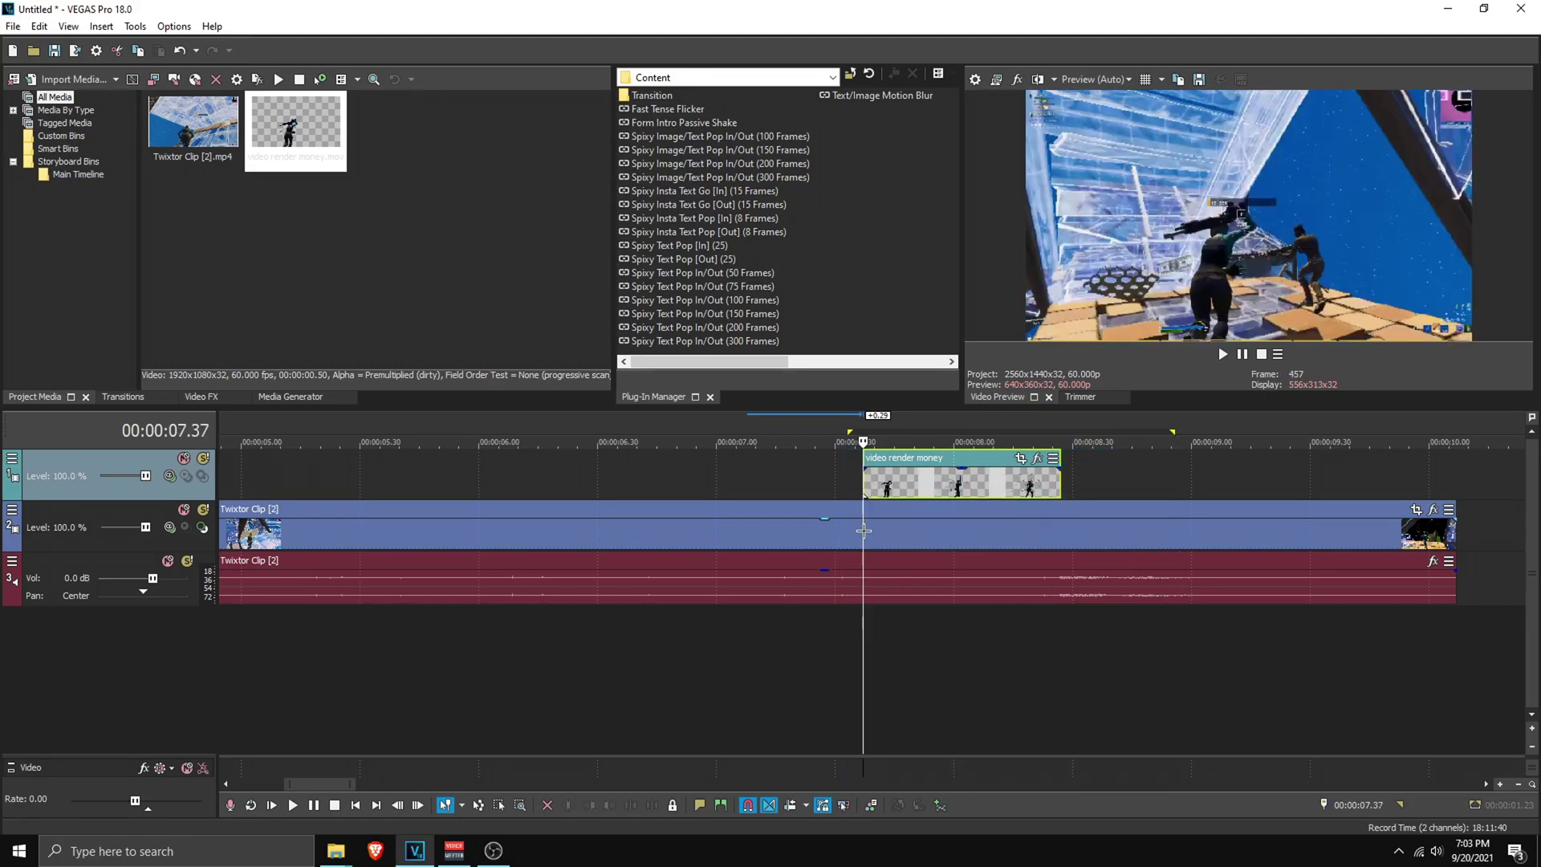
pyautogui.click(858, 507)
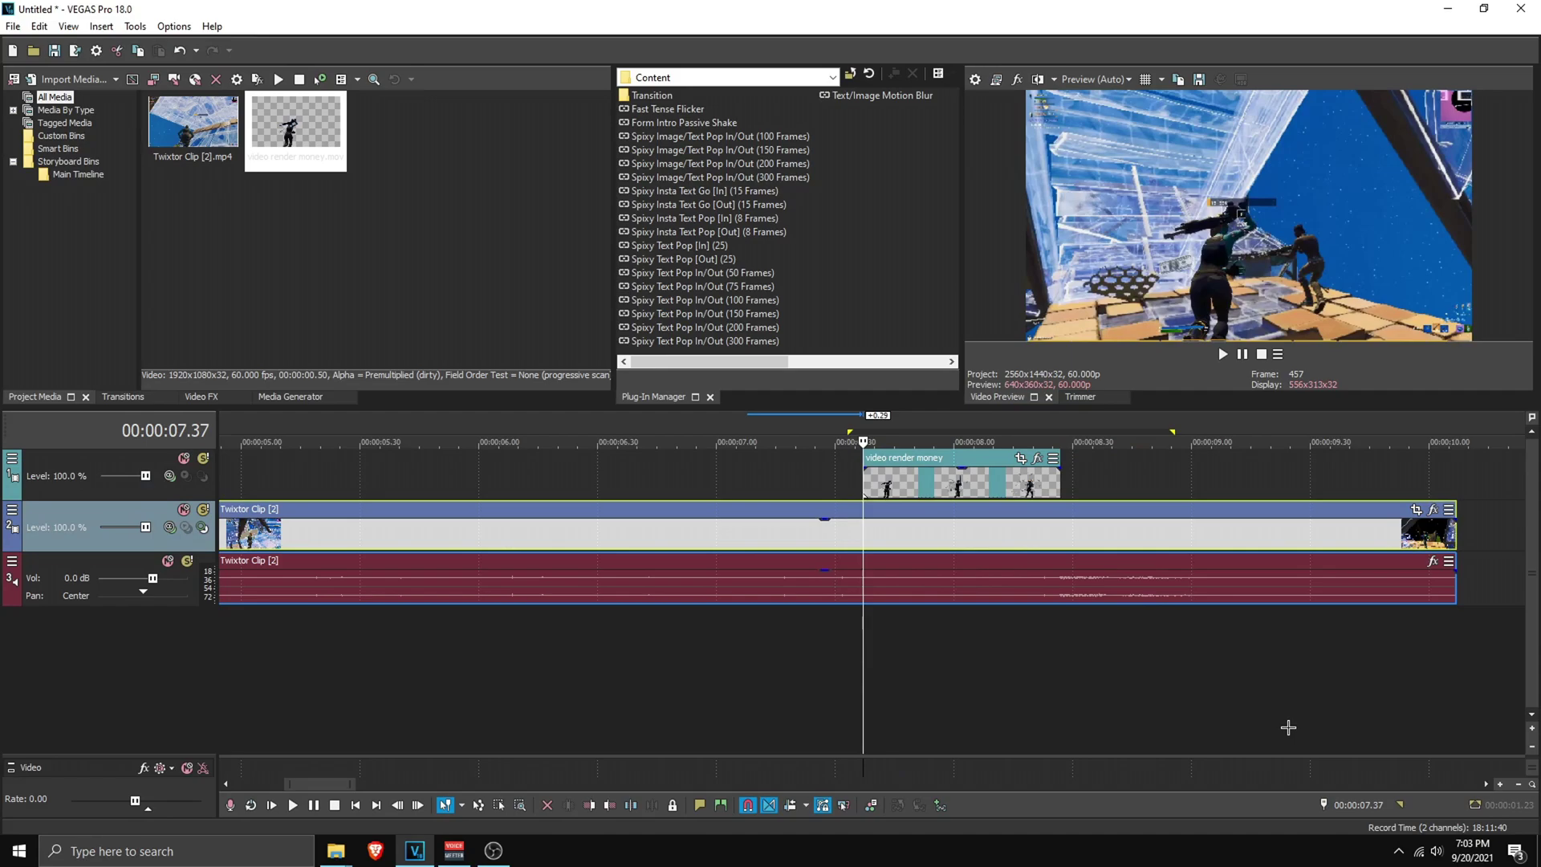
pyautogui.click(1016, 495)
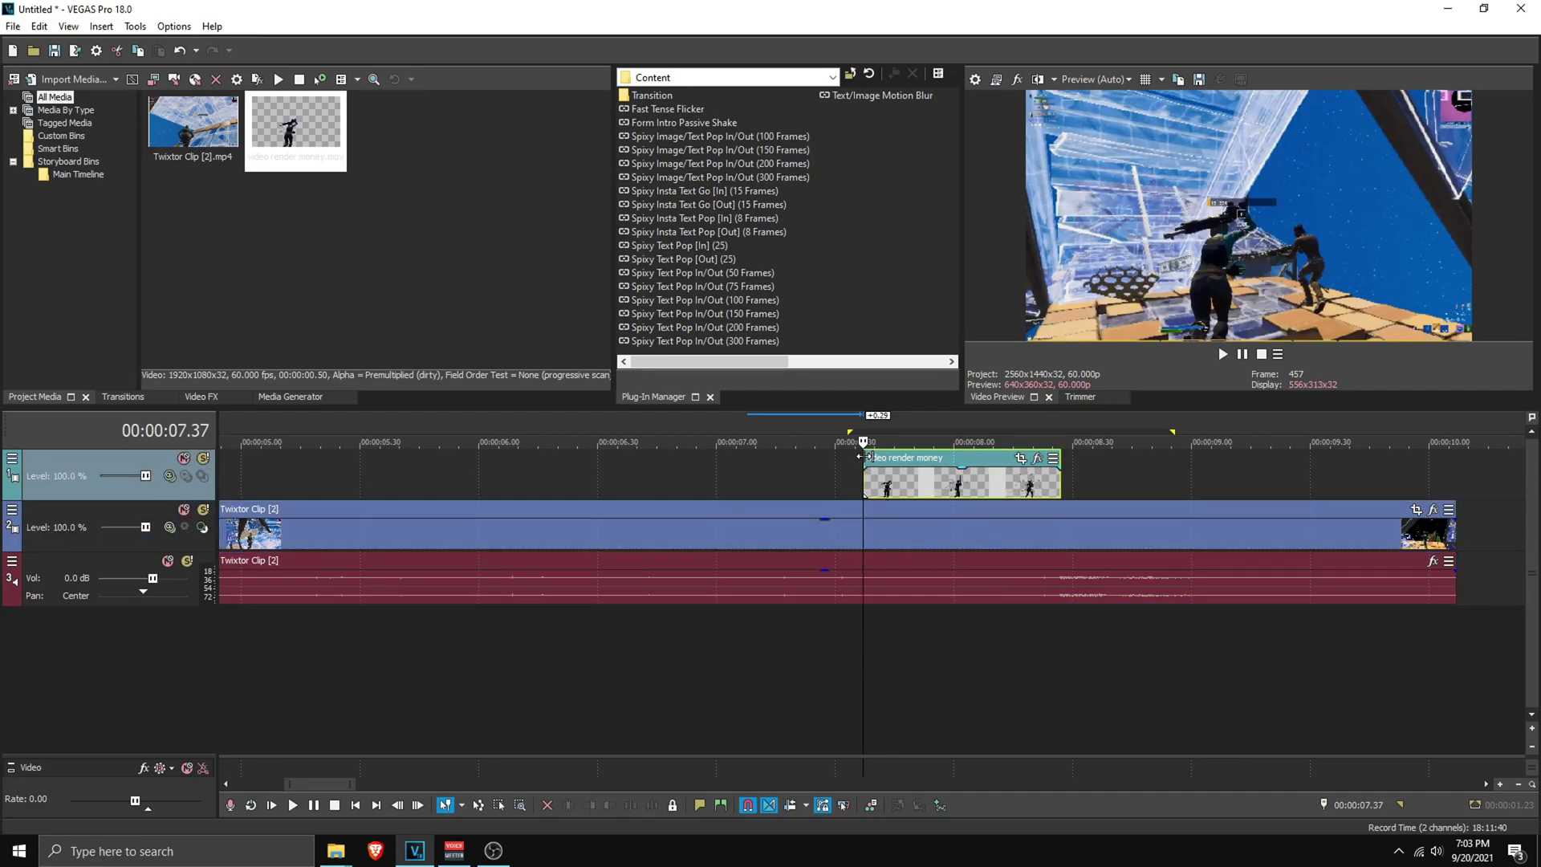
pyautogui.click(864, 529)
pyautogui.click(1369, 805)
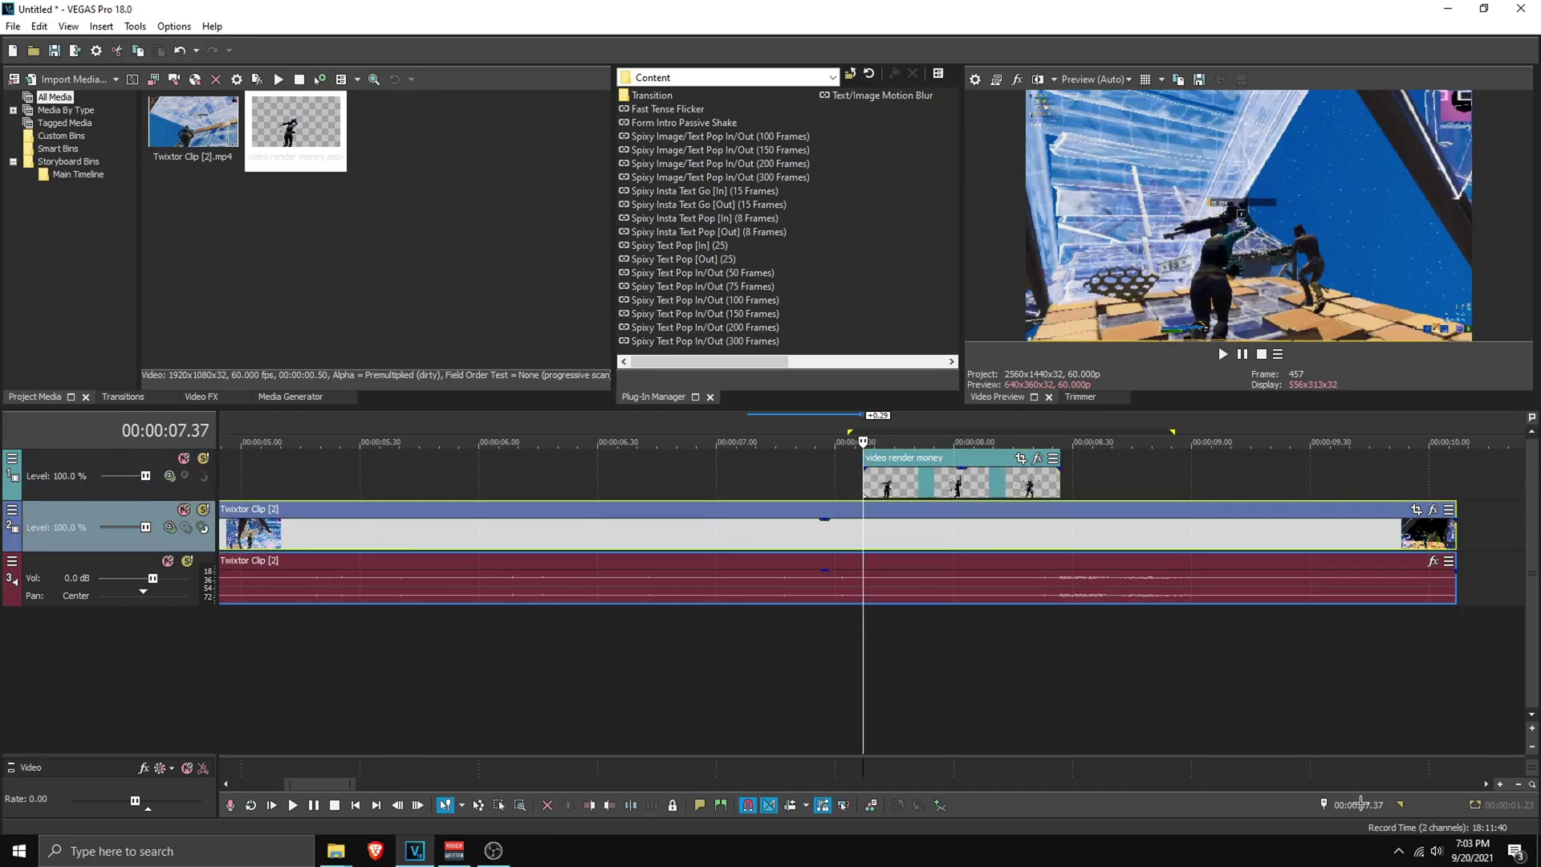
pyautogui.write('7.27')
pyautogui.press('Return')
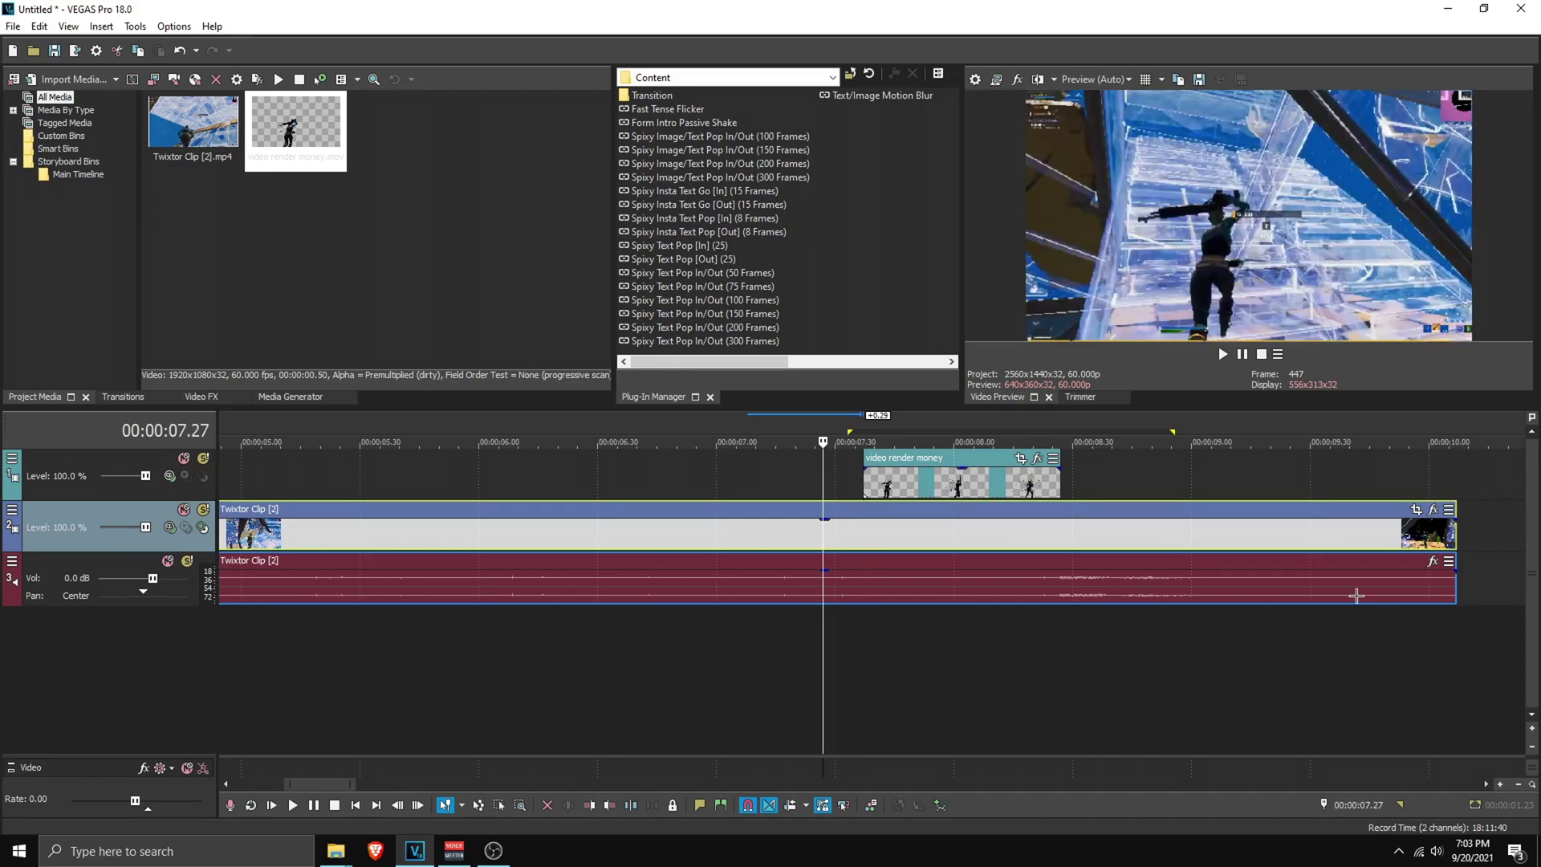
pyautogui.press('m')
pyautogui.press('s')
# Step: Mark the 07.27 to 07.54 range and select the money overlay clip
pyautogui.scroll(-2, 1015, 527)
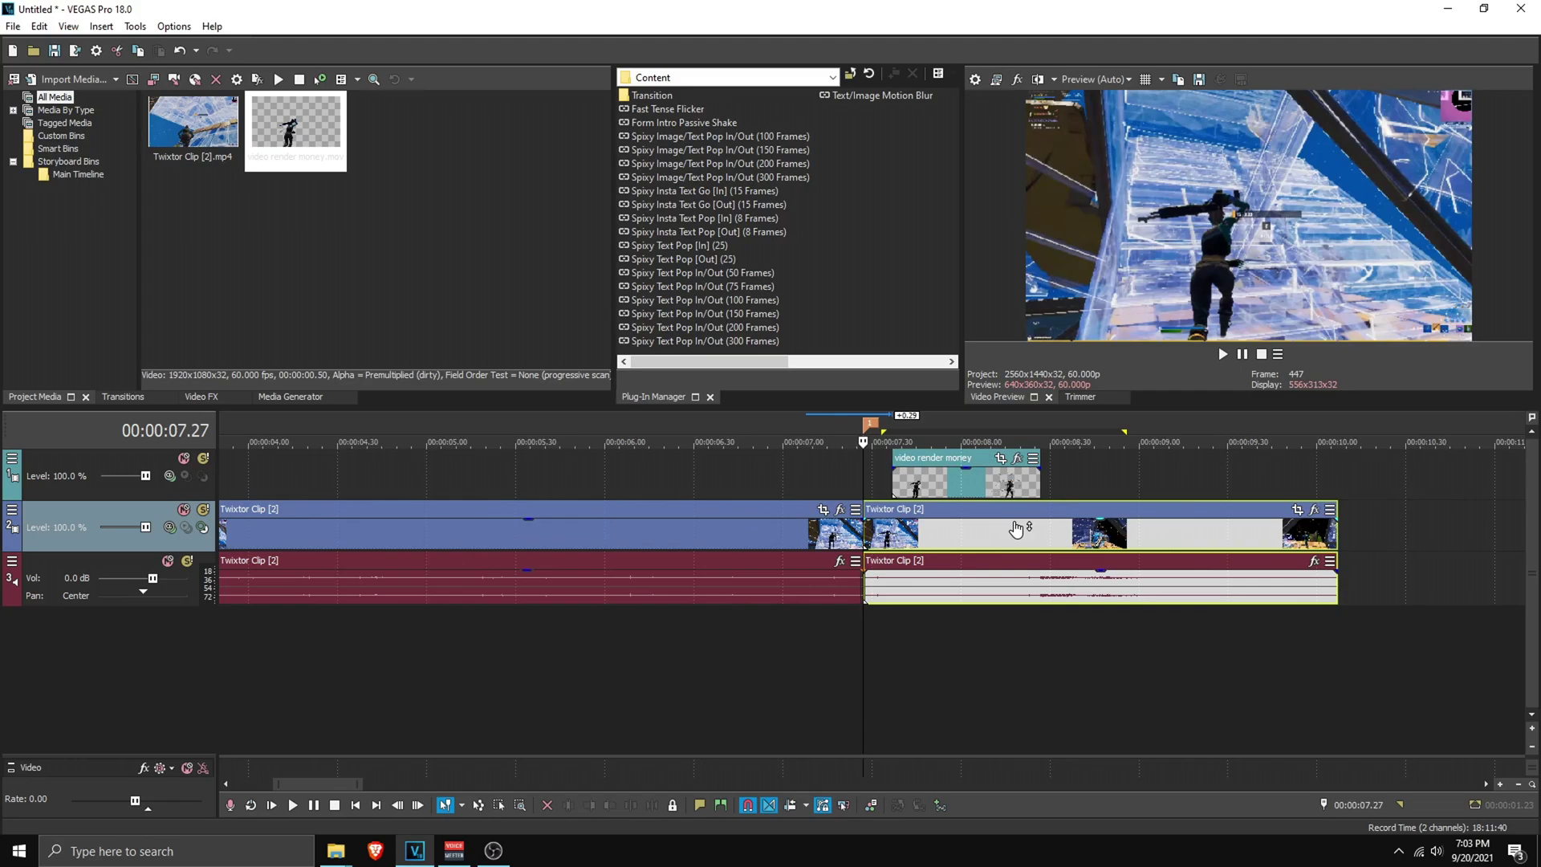
pyautogui.scroll(-2, 1016, 527)
pyautogui.moveTo(875, 482); pyautogui.dragTo(1179, 483)
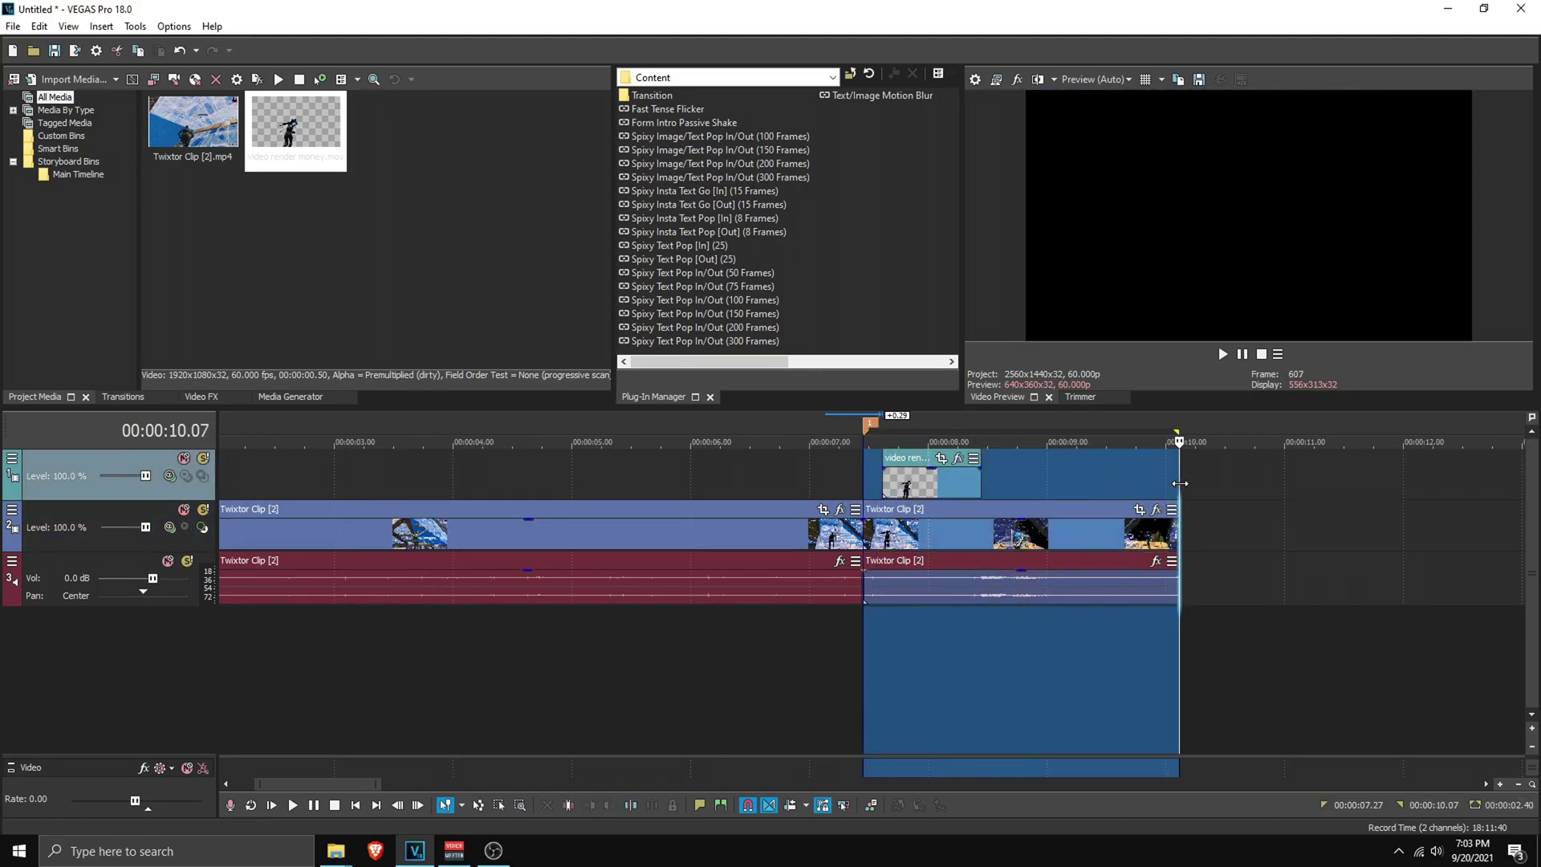
pyautogui.click(907, 482)
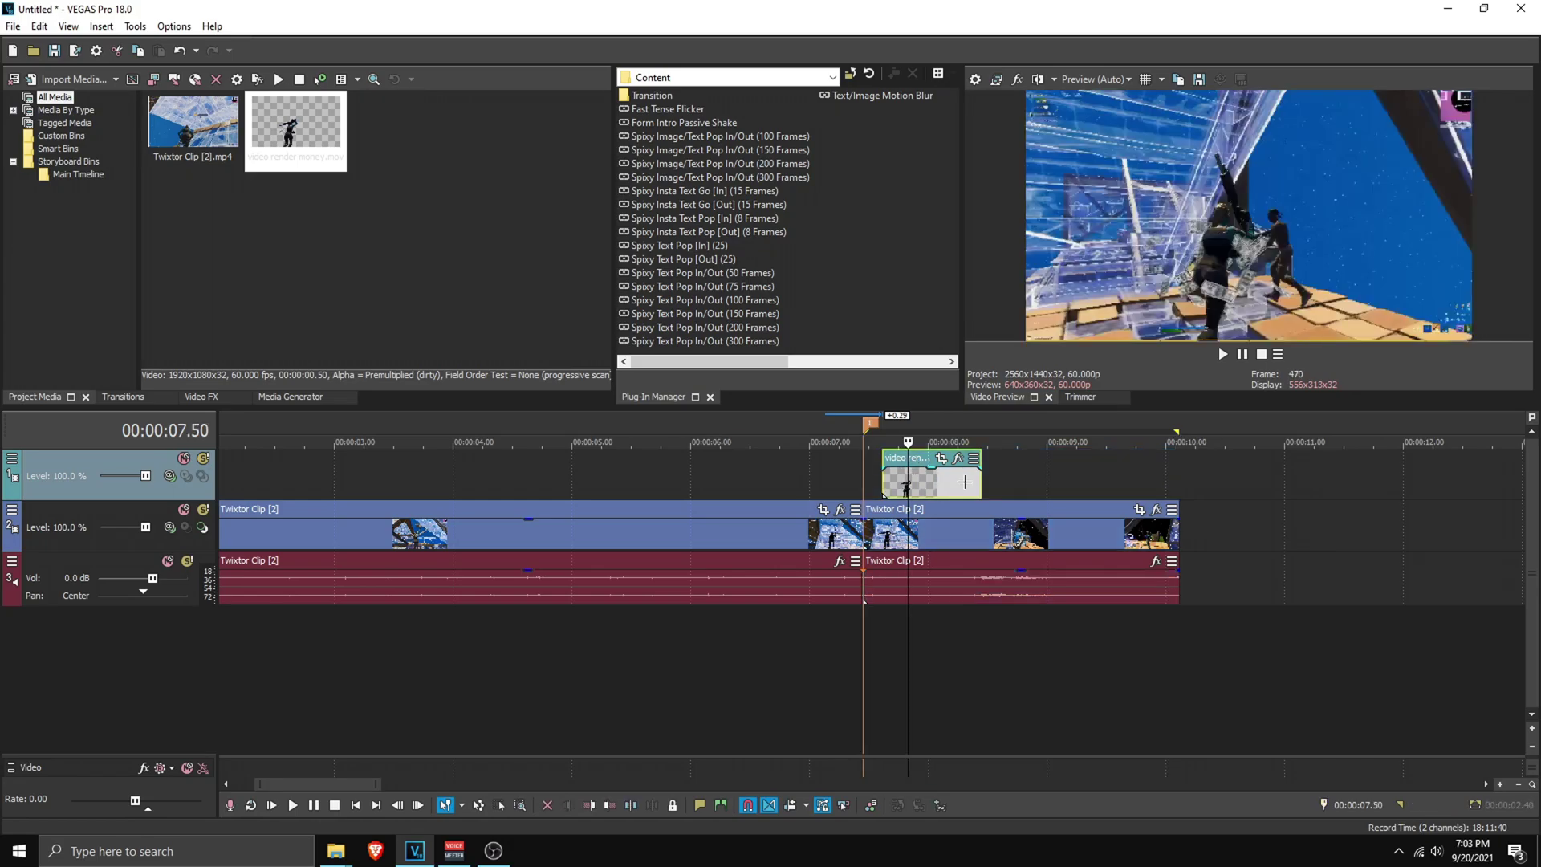
# Step: Apply the PsykoStripes effect from the Money Vortex folder to the video render money event
pyautogui.click(933, 483)
pyautogui.click(850, 73)
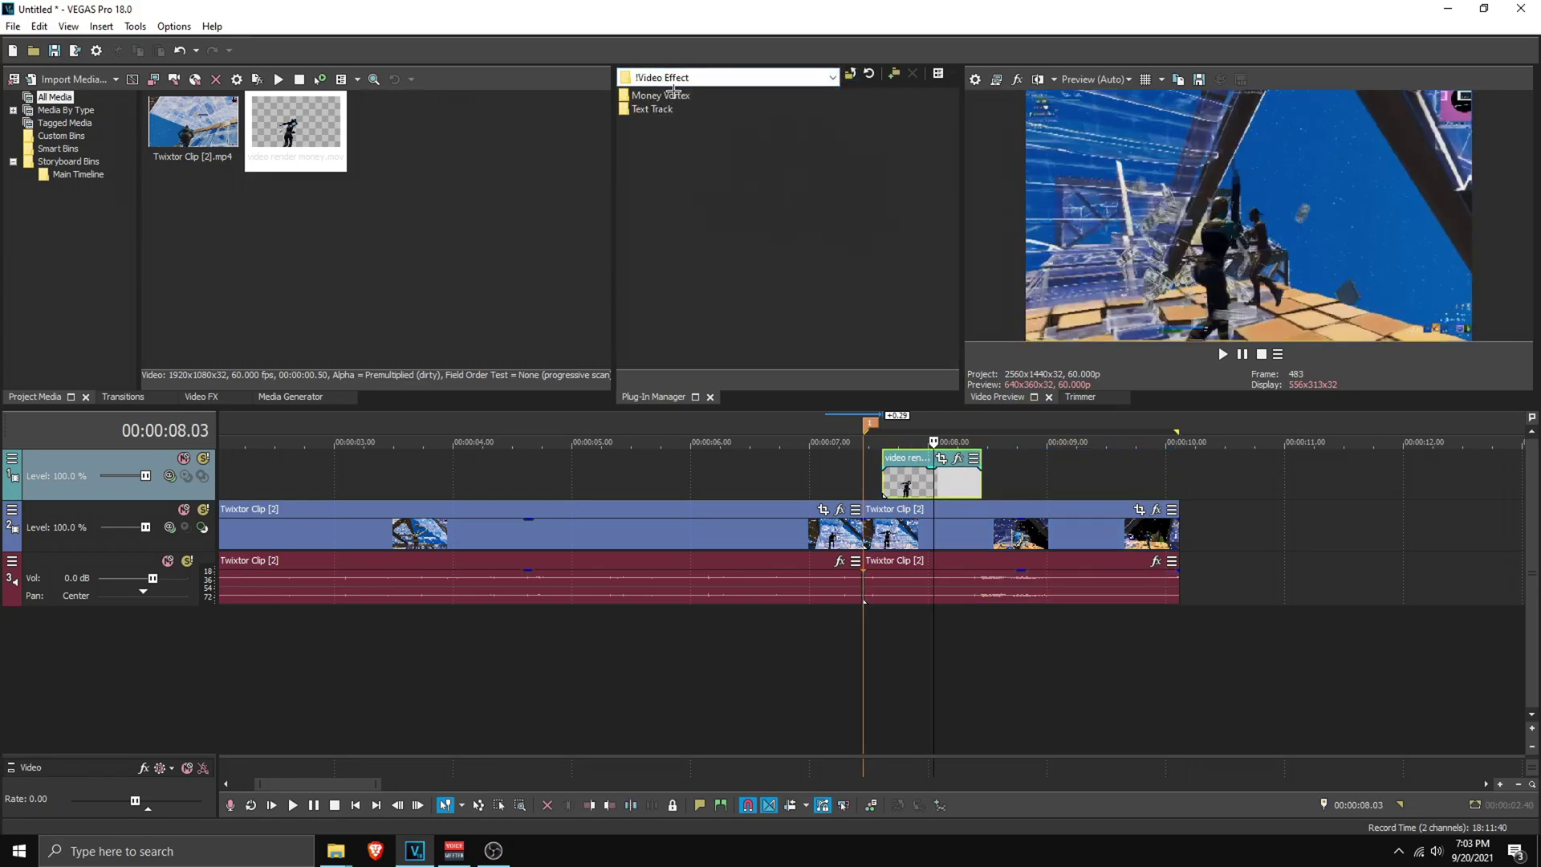
pyautogui.doubleClick(671, 95)
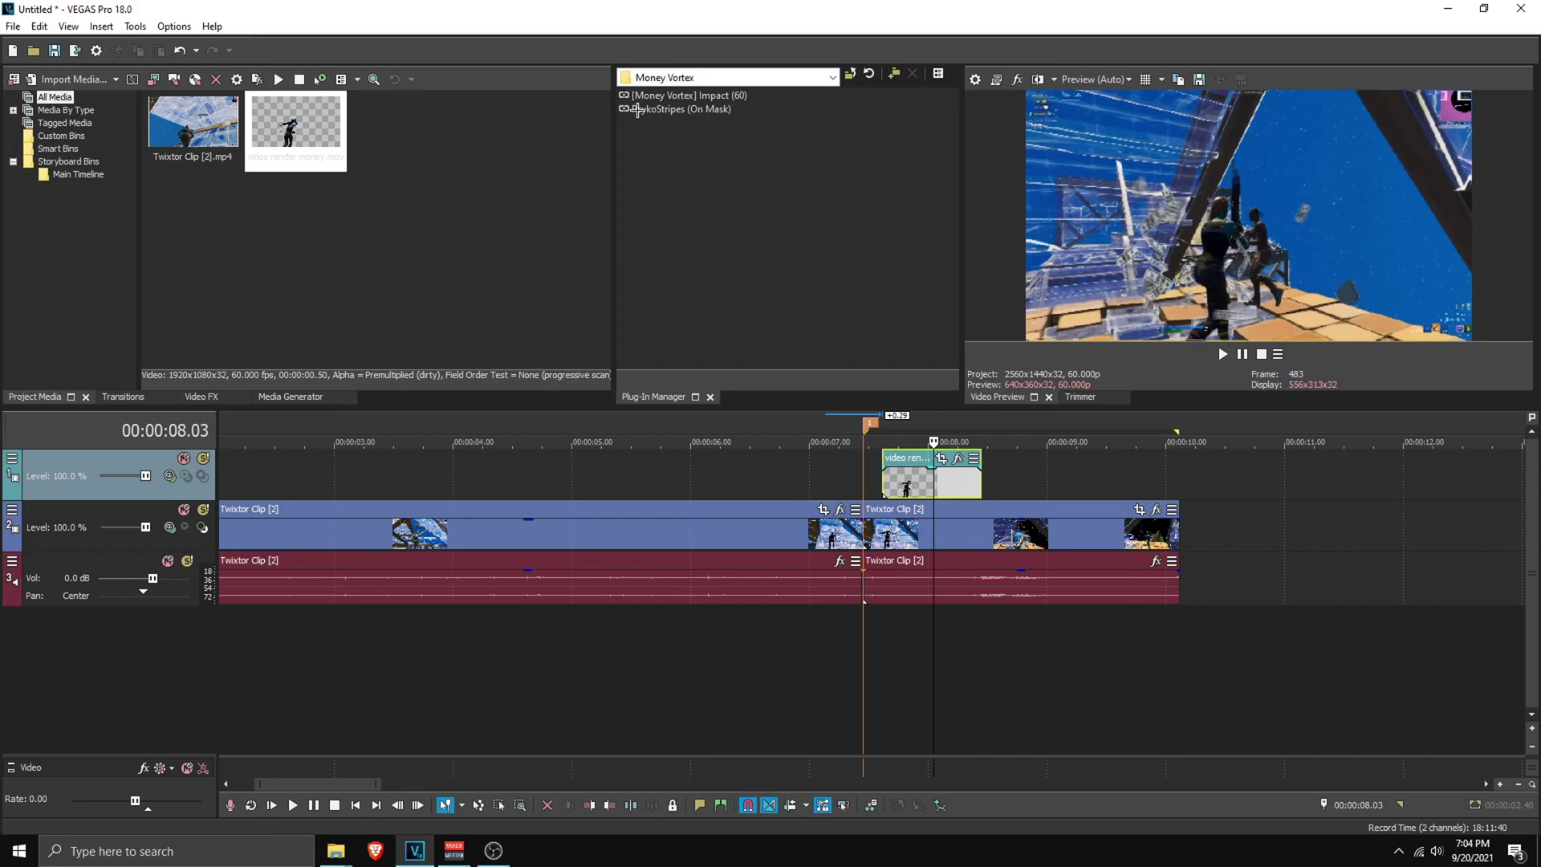
pyautogui.moveTo(690, 109); pyautogui.dragTo(1083, 490)
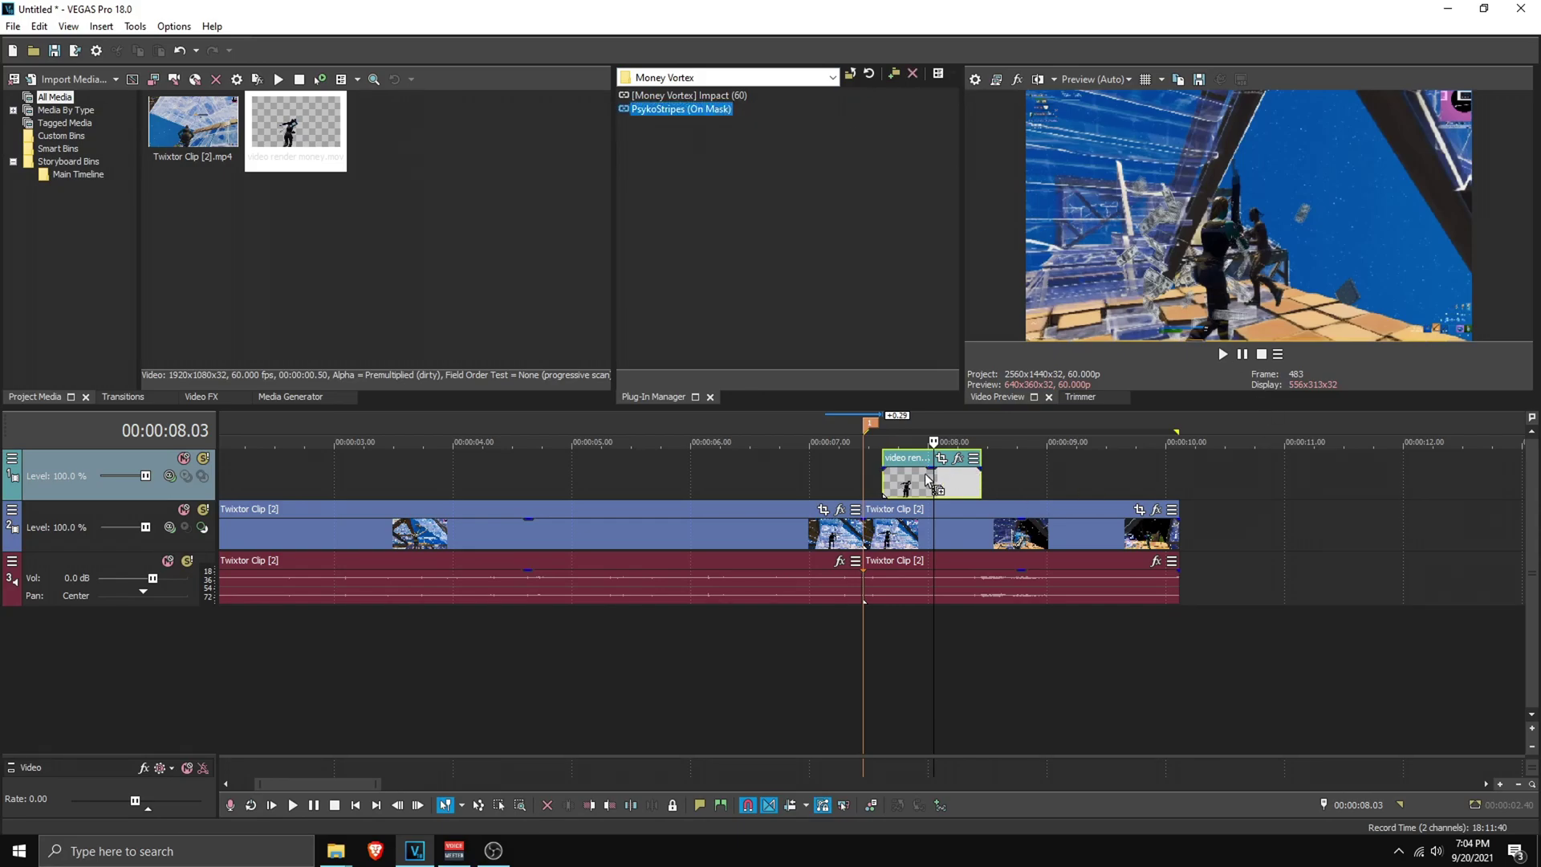
pyautogui.moveTo(925, 474); pyautogui.dragTo(924, 474)
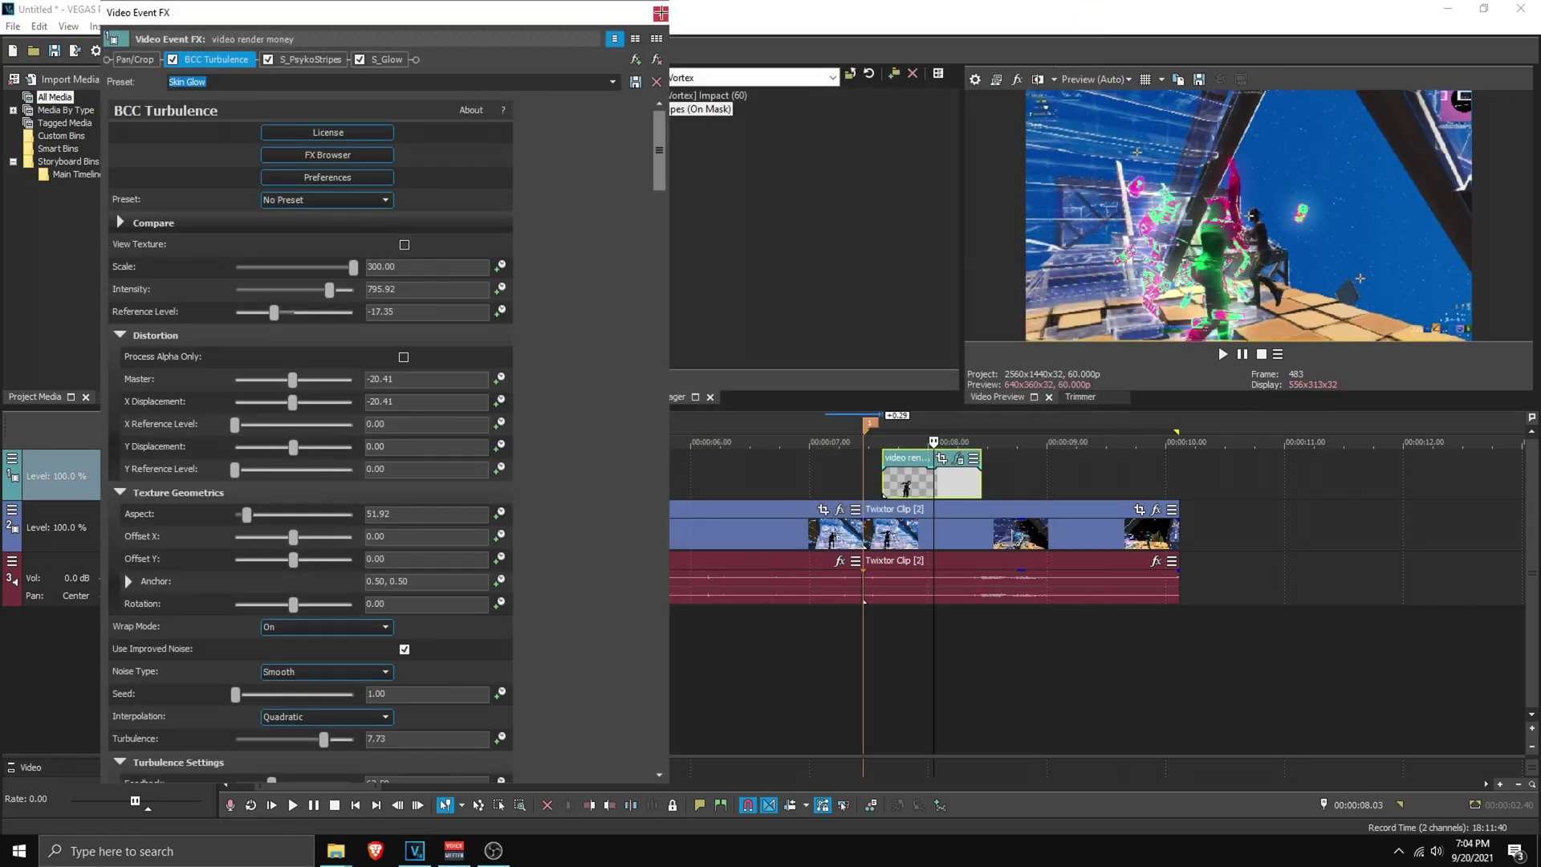
pyautogui.press('Escape')
# Step: Insert a new top video track and copy the money overlay onto it
pyautogui.rightClick(102, 460)
pyautogui.click(154, 501)
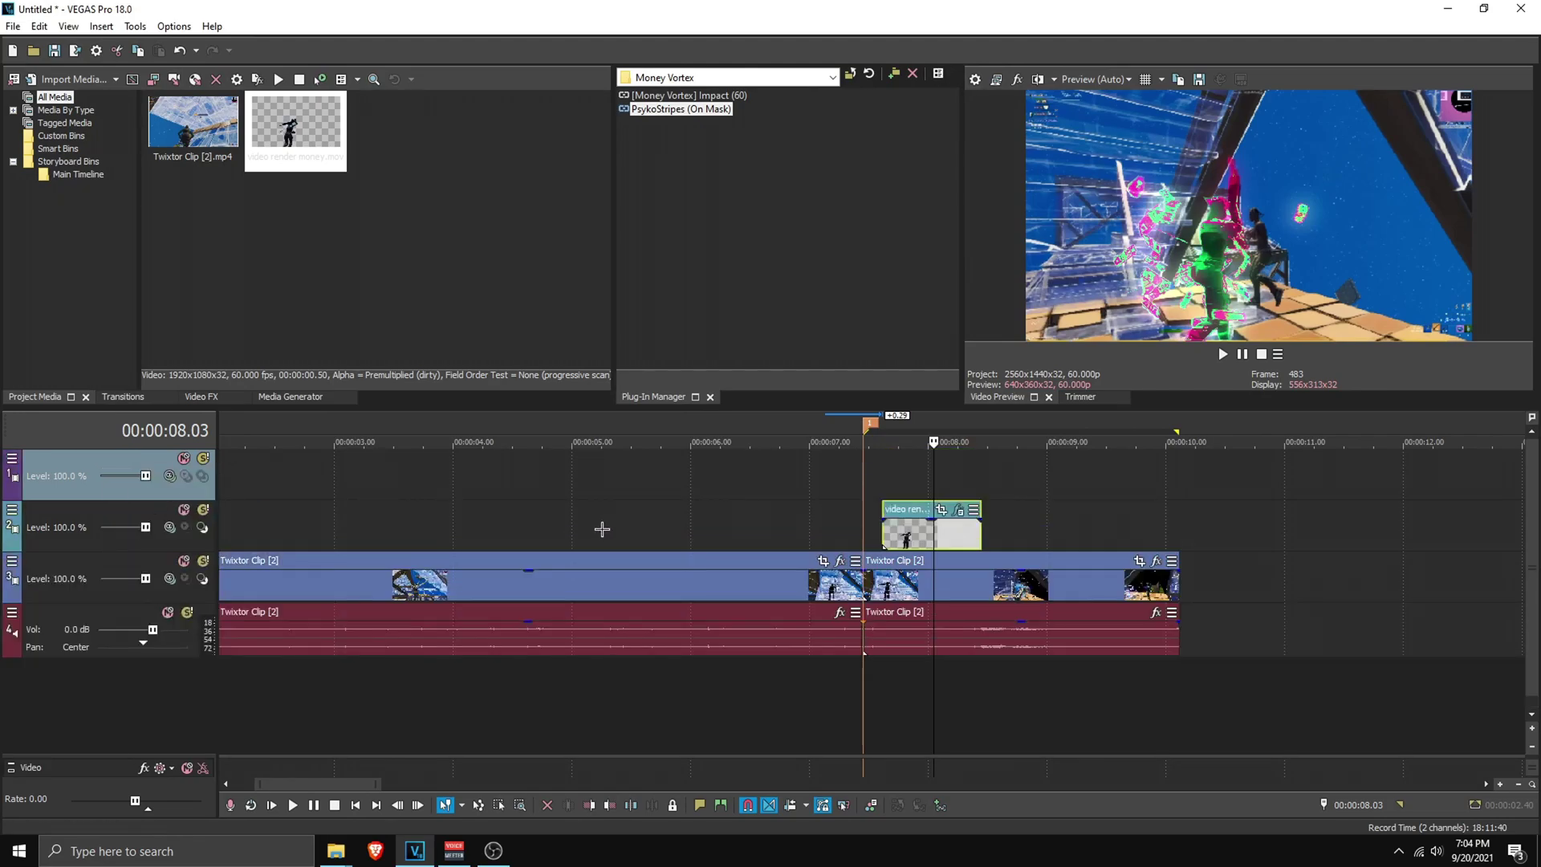
pyautogui.scroll(5, 552, 529)
pyautogui.click(784, 533)
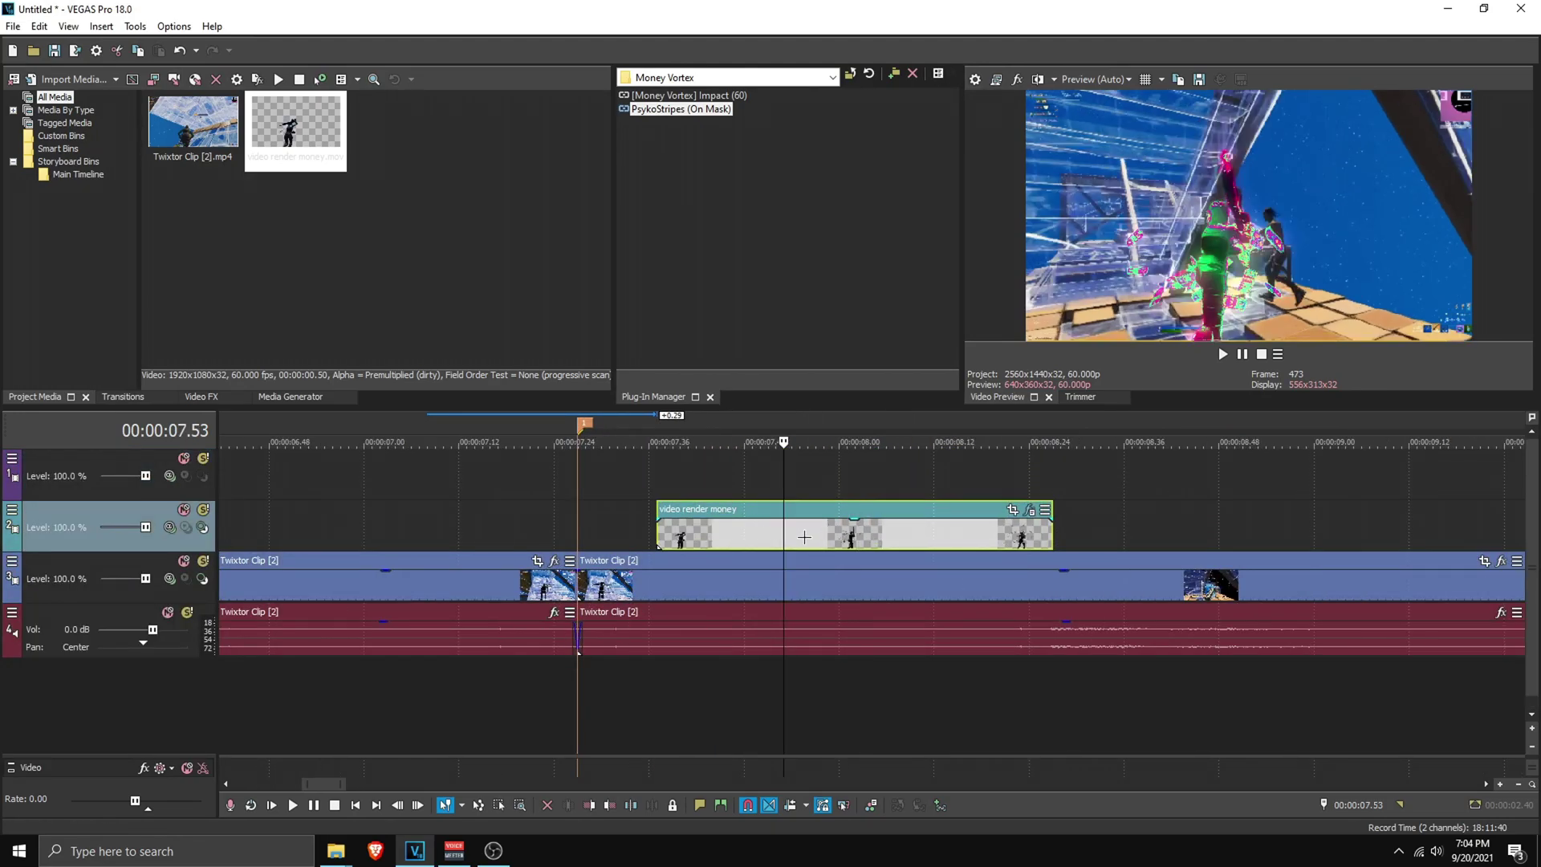
pyautogui.moveTo(804, 537); pyautogui.dragTo(825, 479)
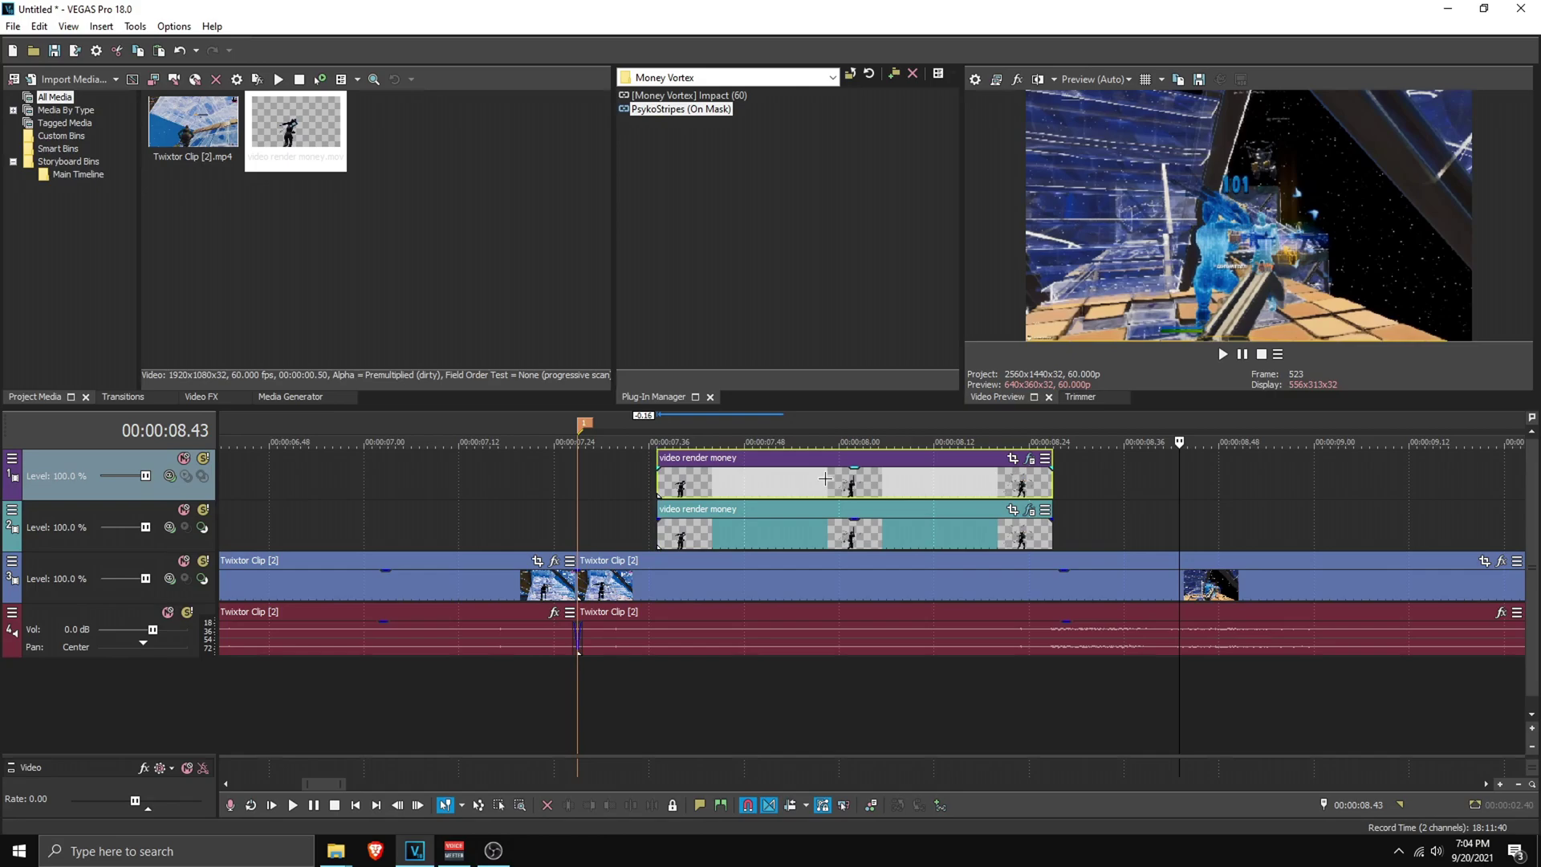
# Step: Adjust an effect setting on the top overlay copy and preview a short range around it
pyautogui.click(824, 479)
pyautogui.click(1030, 458)
pyautogui.click(1062, 507)
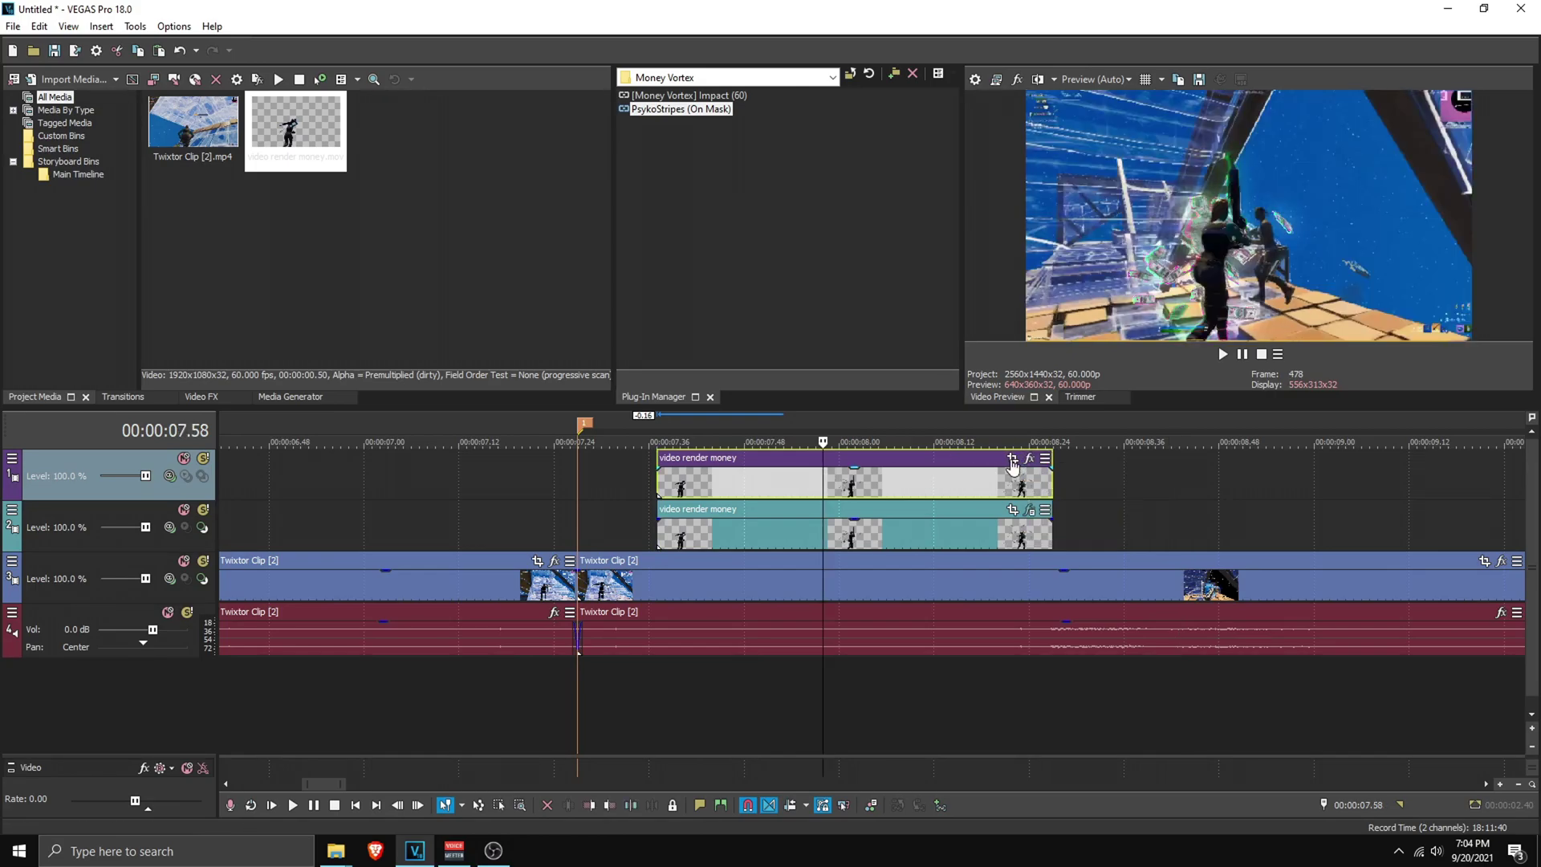
pyautogui.moveTo(633, 481); pyautogui.dragTo(861, 492)
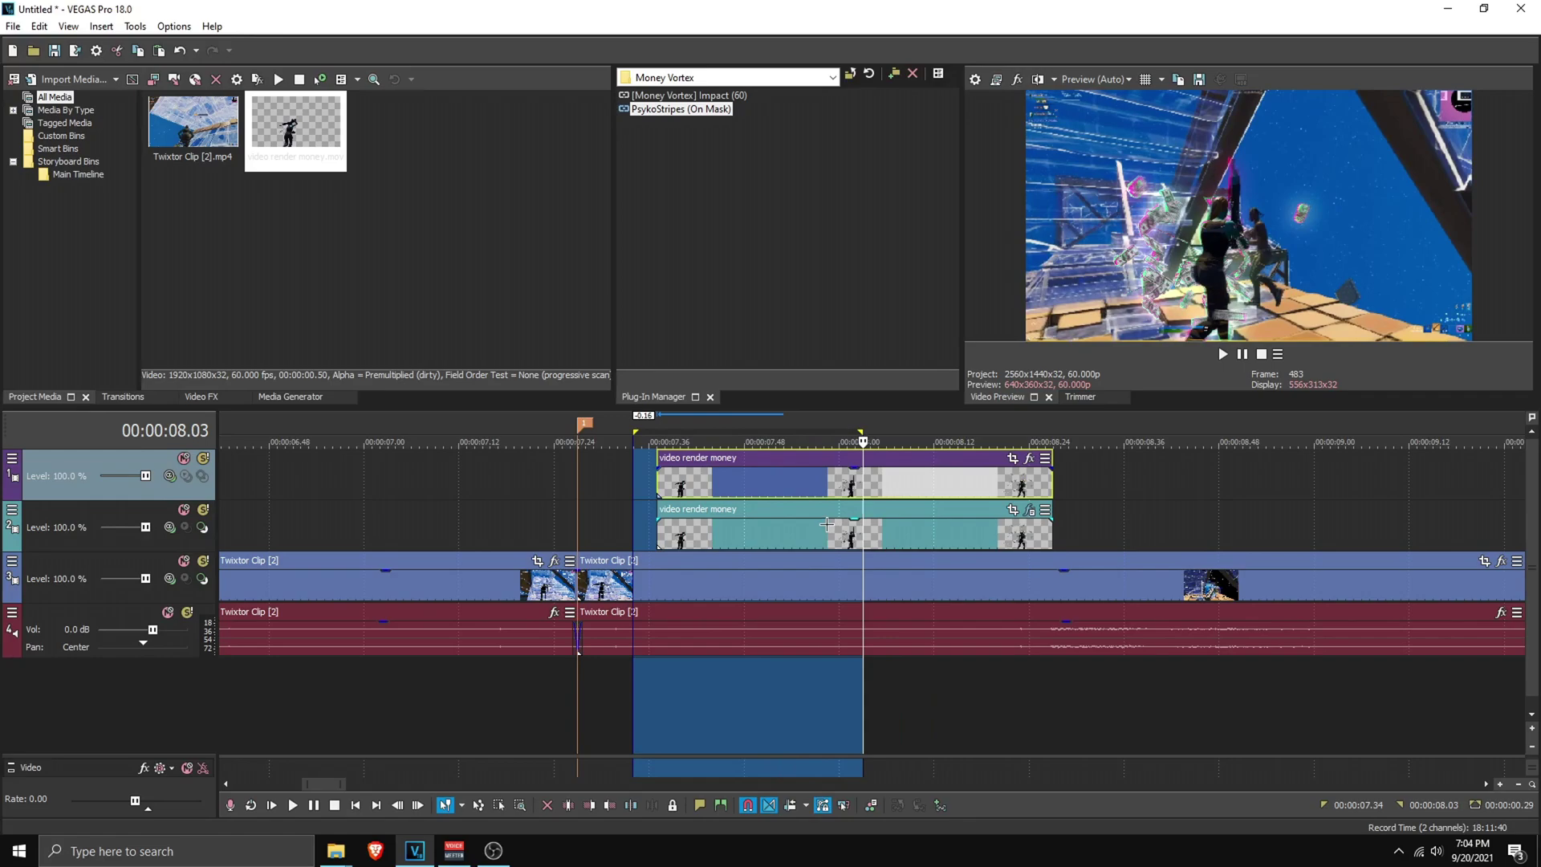
pyautogui.click(799, 488)
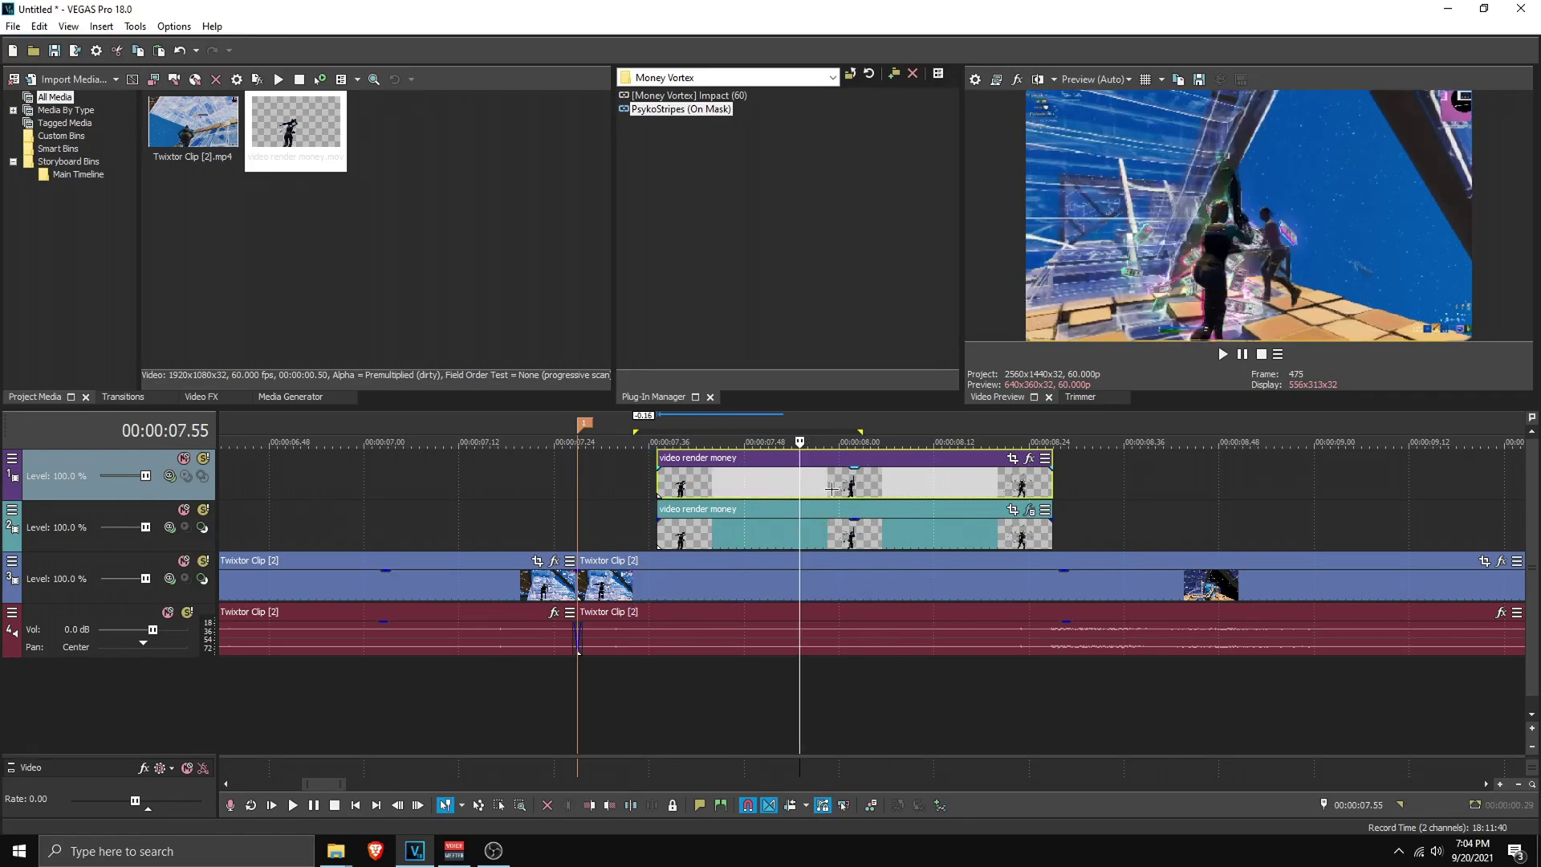
# Step: Shorten the end of the Twixtor clip, using an edit point at 7.27 seconds
pyautogui.scroll(-3, 678, 515)
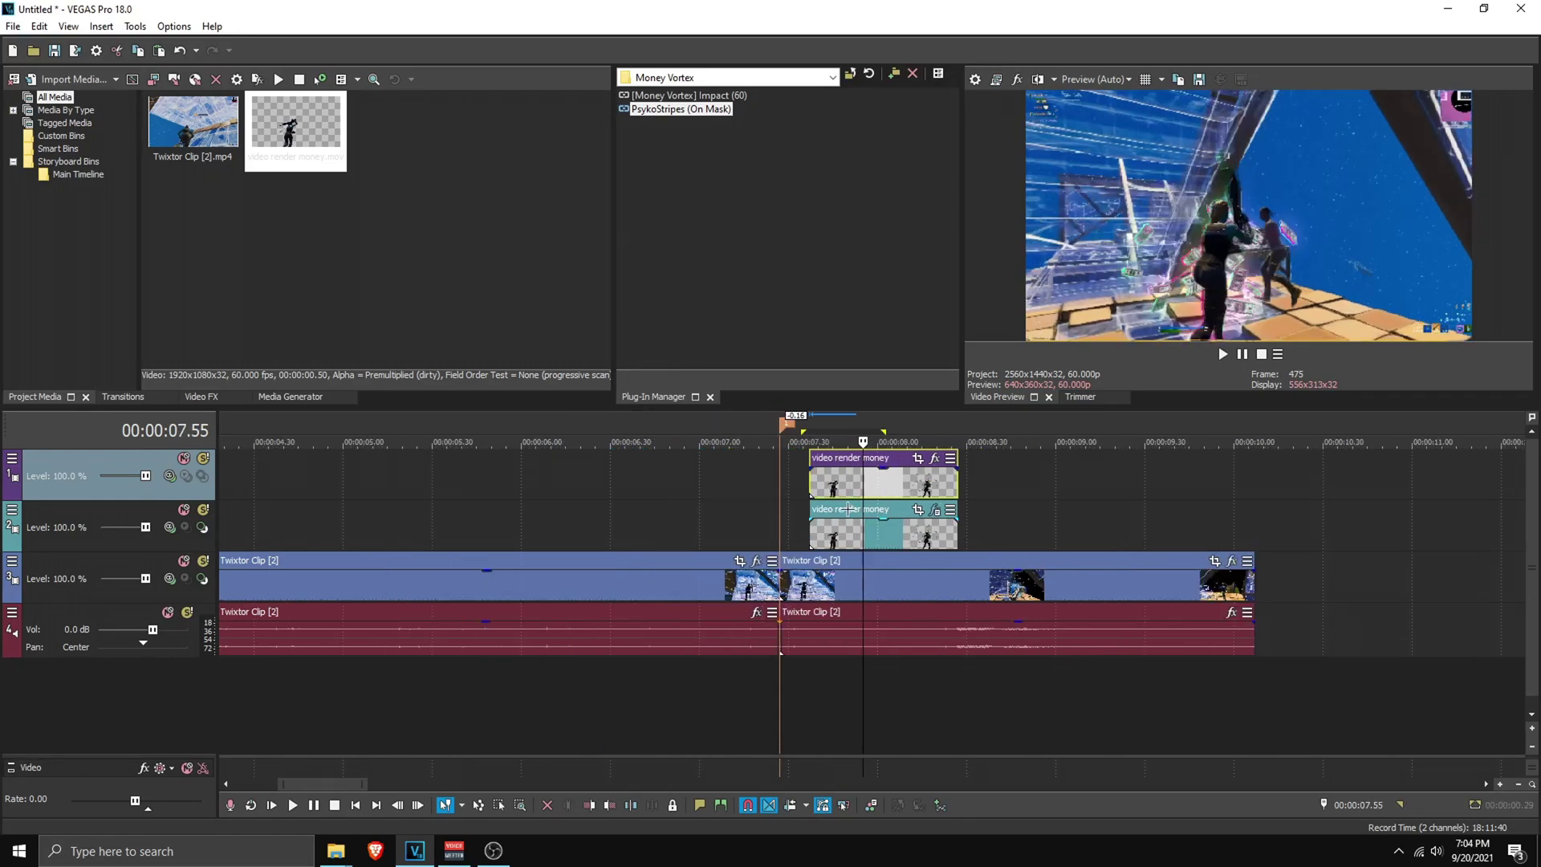
pyautogui.moveTo(780, 488); pyautogui.dragTo(1097, 485)
pyautogui.moveTo(1248, 580); pyautogui.dragTo(1177, 579)
pyautogui.click(1080, 498)
# Step: Mark the section starting at the 7.27 cut for rendering
pyautogui.click(782, 520)
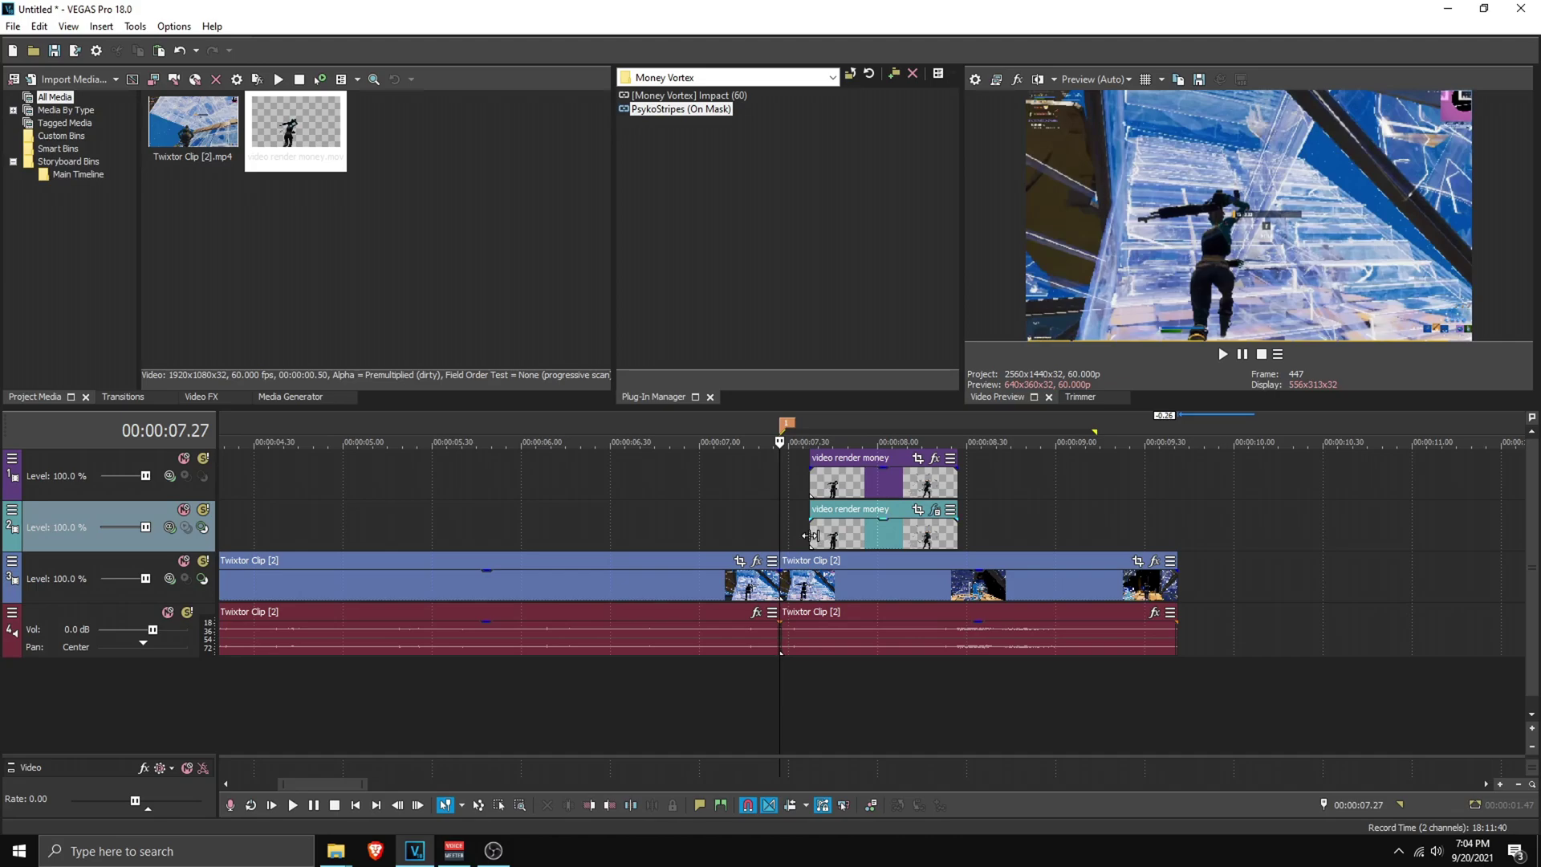
pyautogui.click(803, 529)
pyautogui.moveTo(784, 532); pyautogui.dragTo(1173, 532)
pyautogui.click(787, 523)
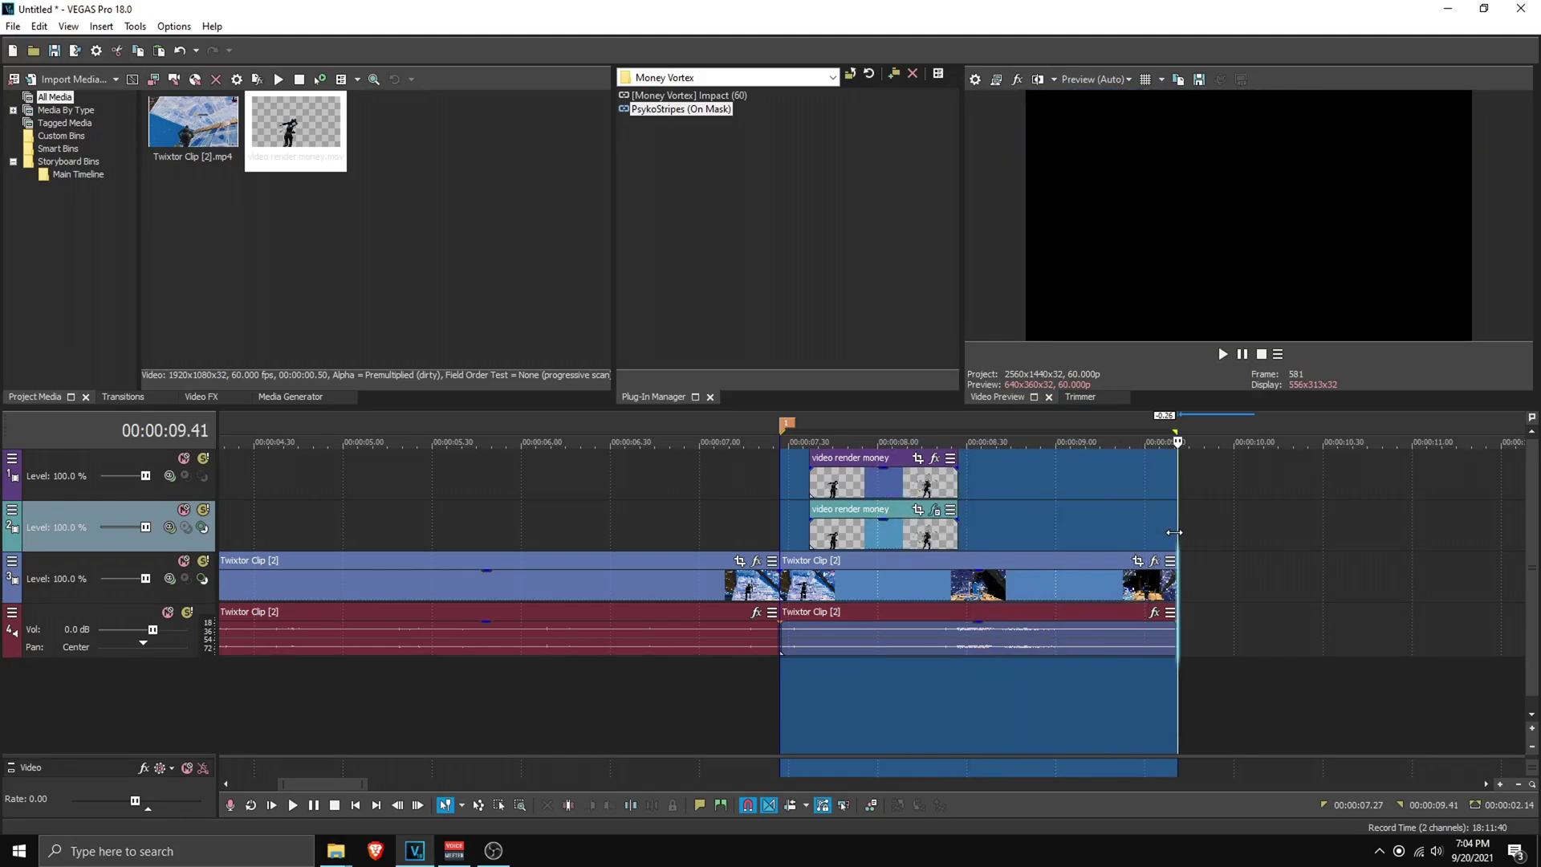
# Step: Render the marked section as MAGIX AVC/AAC MP4 1440p (No Sound) to dha8wdha.mp4
pyautogui.click(13, 25)
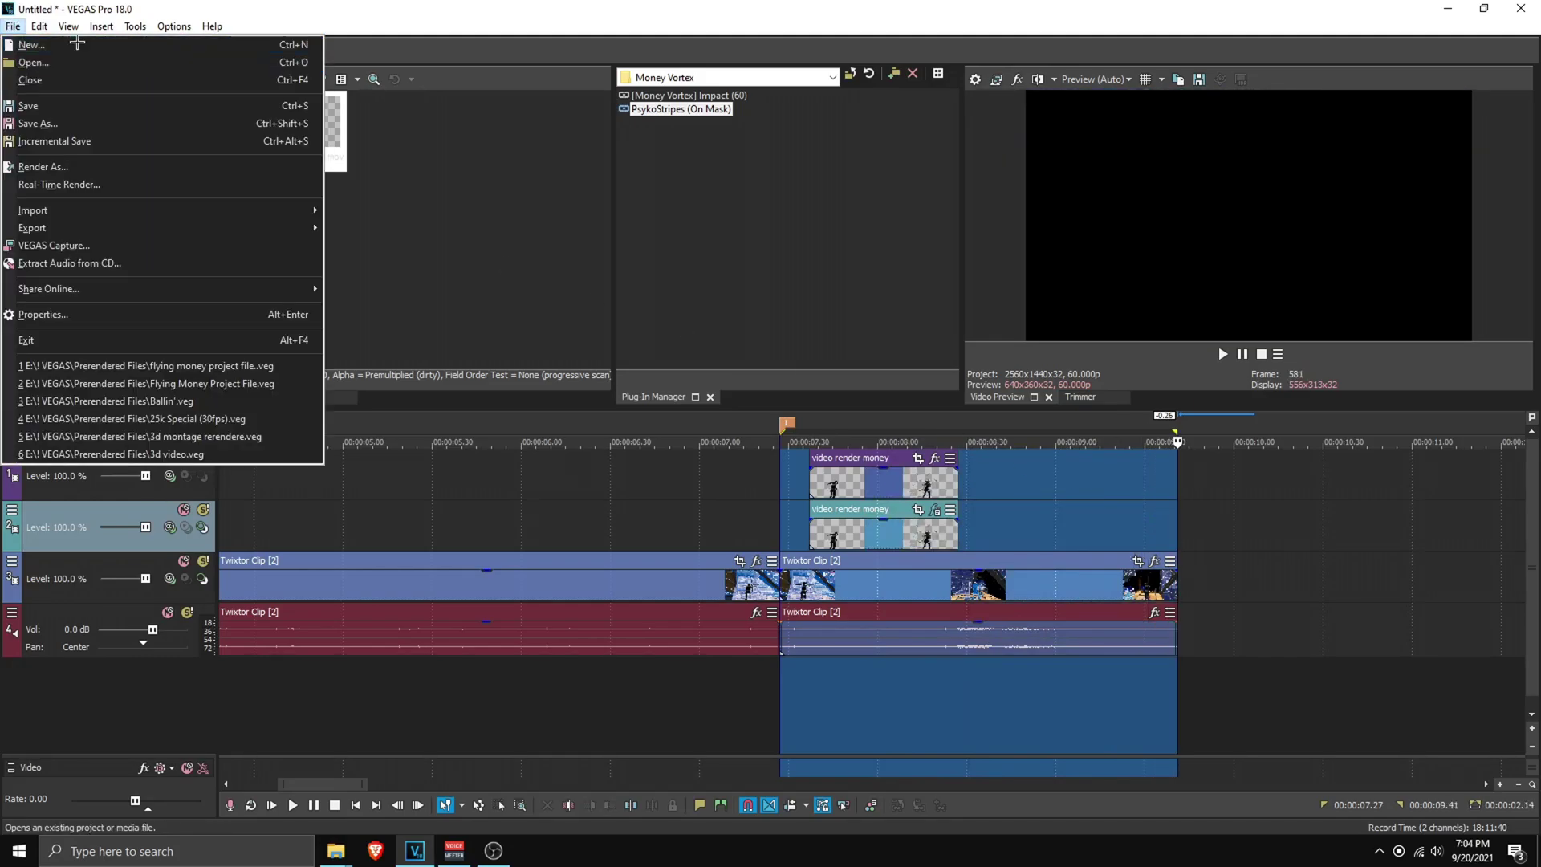
pyautogui.click(42, 166)
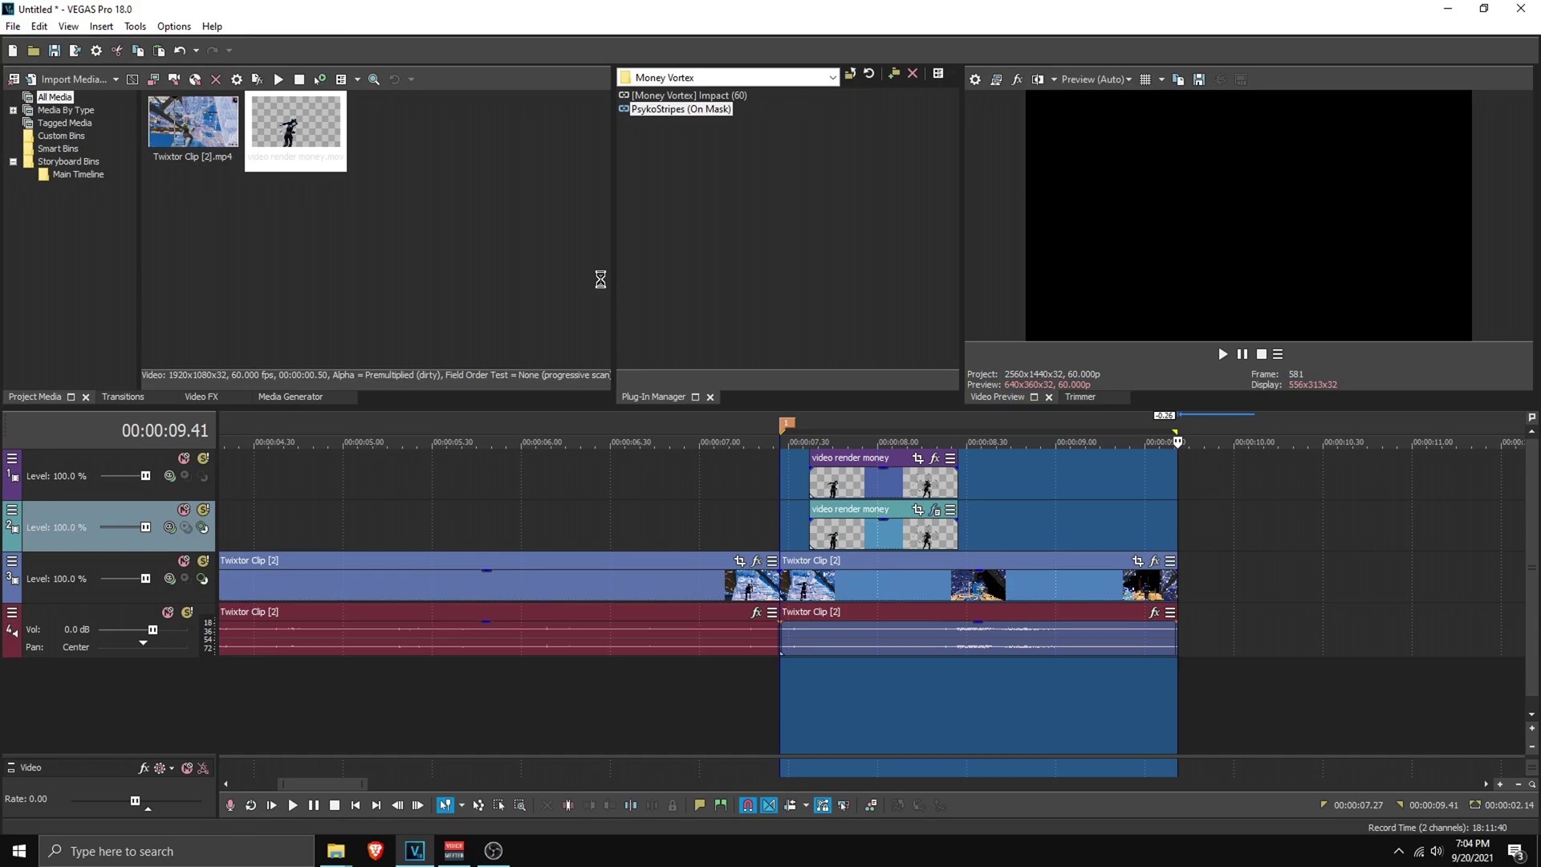
pyautogui.click(517, 542)
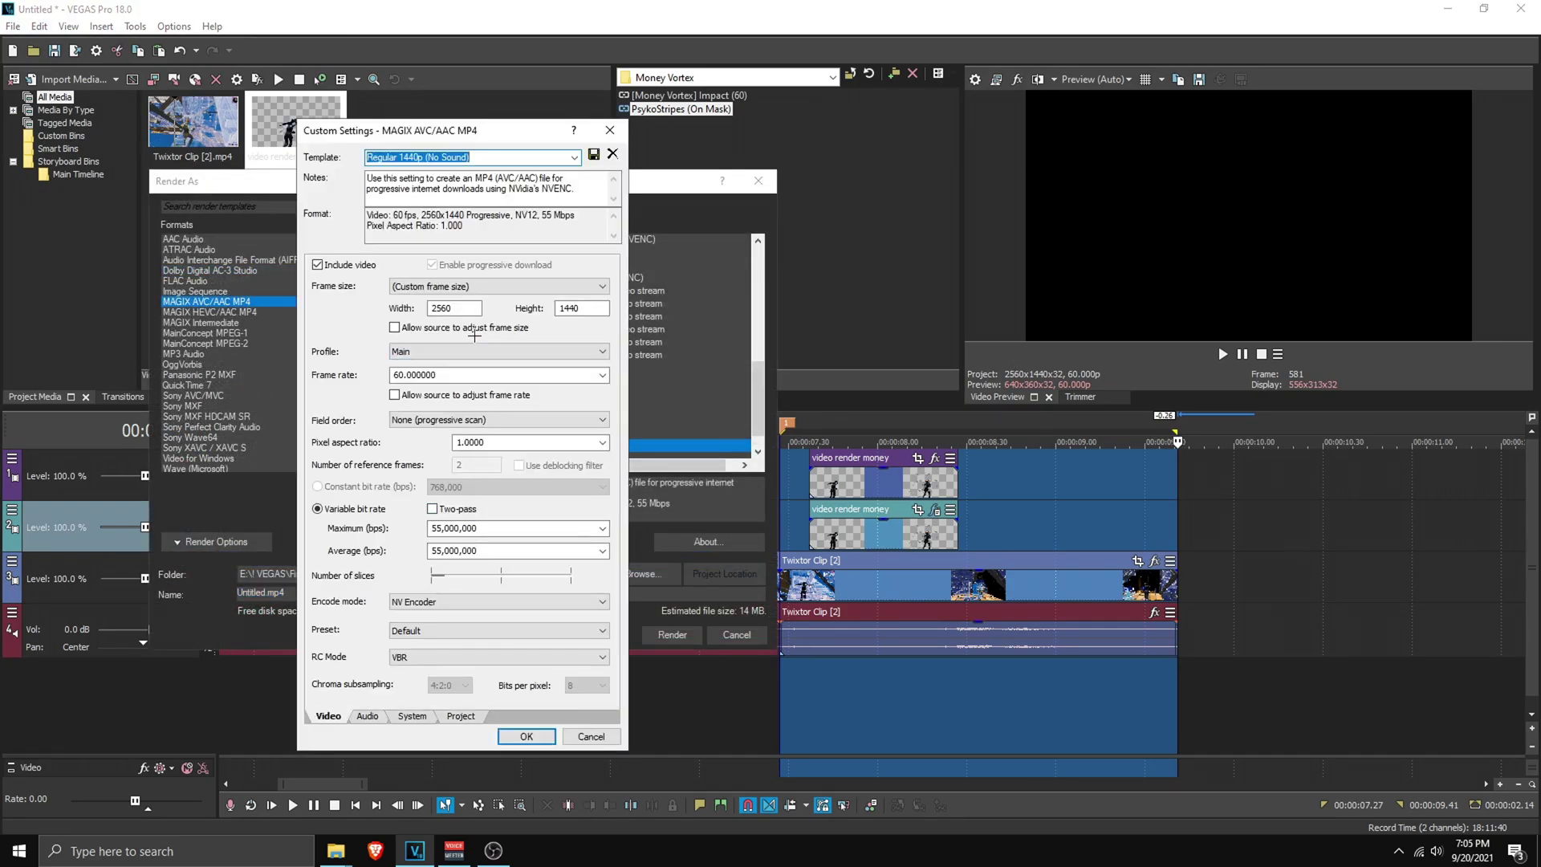
pyautogui.moveTo(474, 308); pyautogui.dragTo(380, 313)
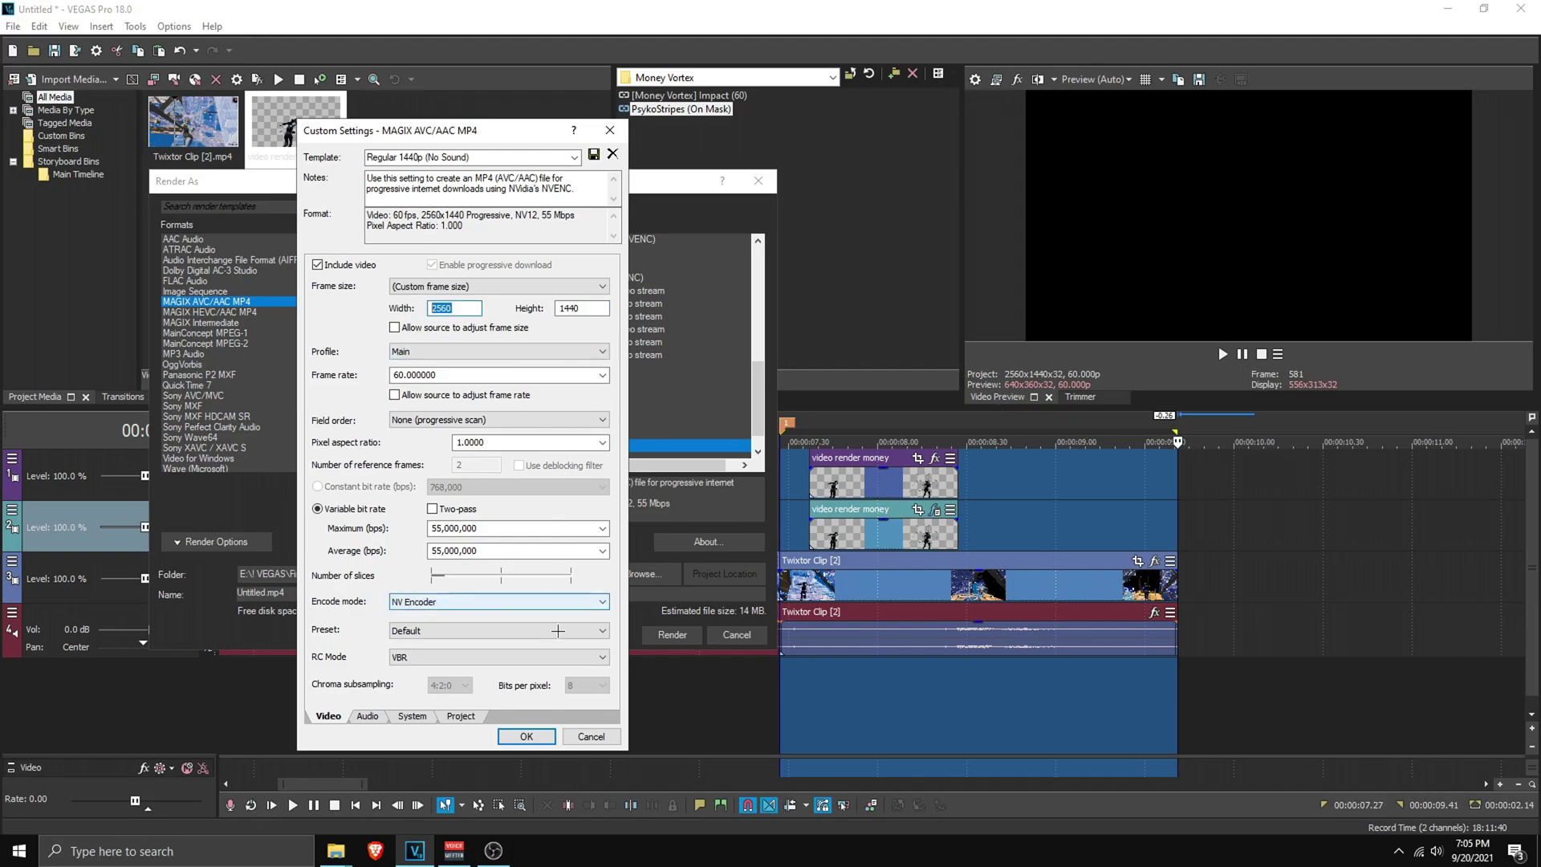
pyautogui.click(526, 736)
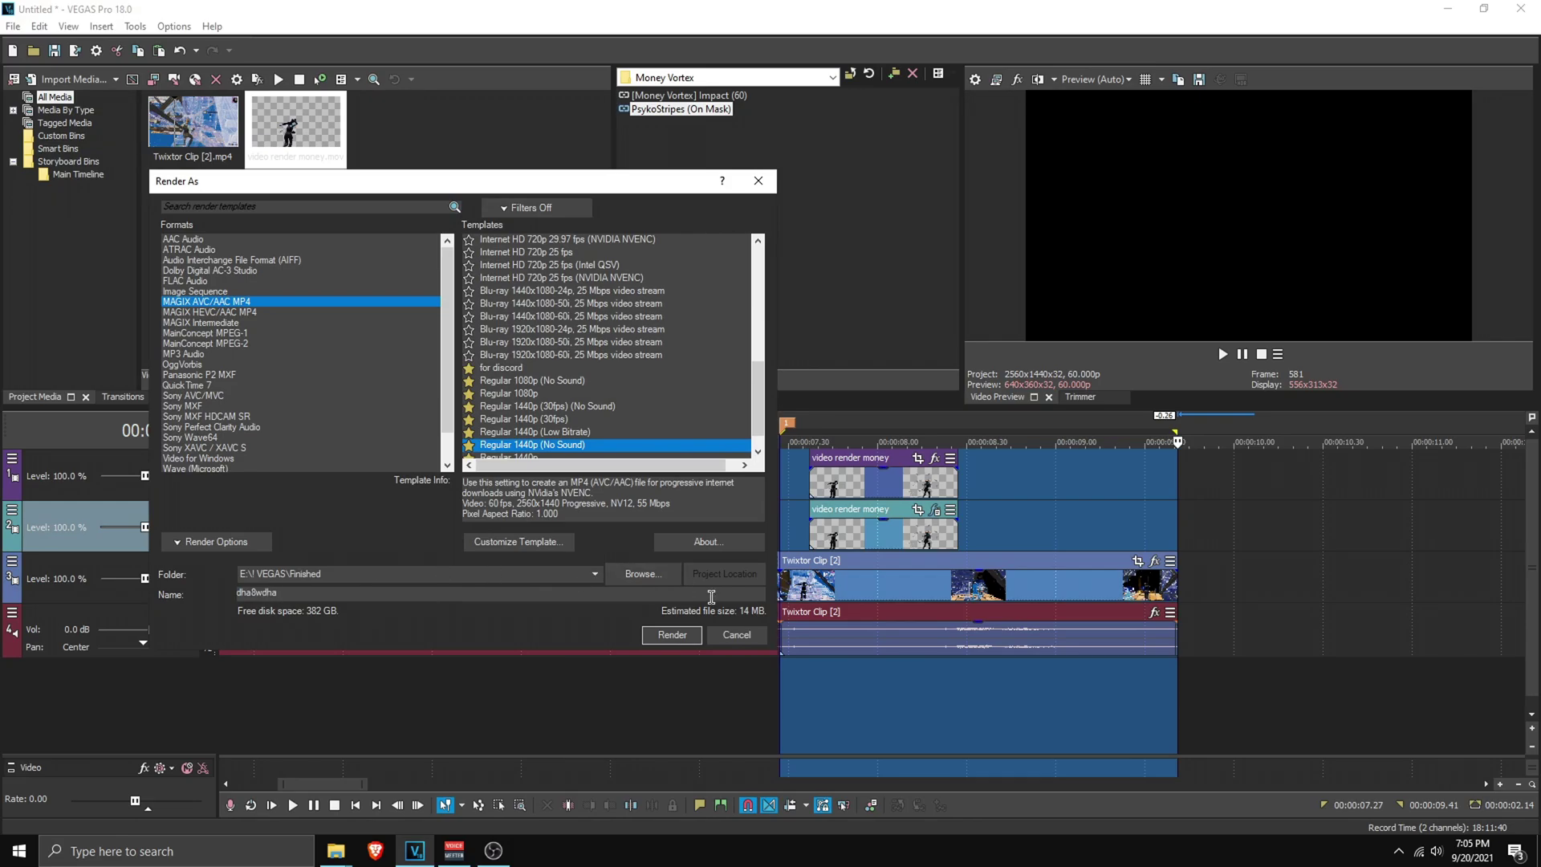
pyautogui.click(673, 634)
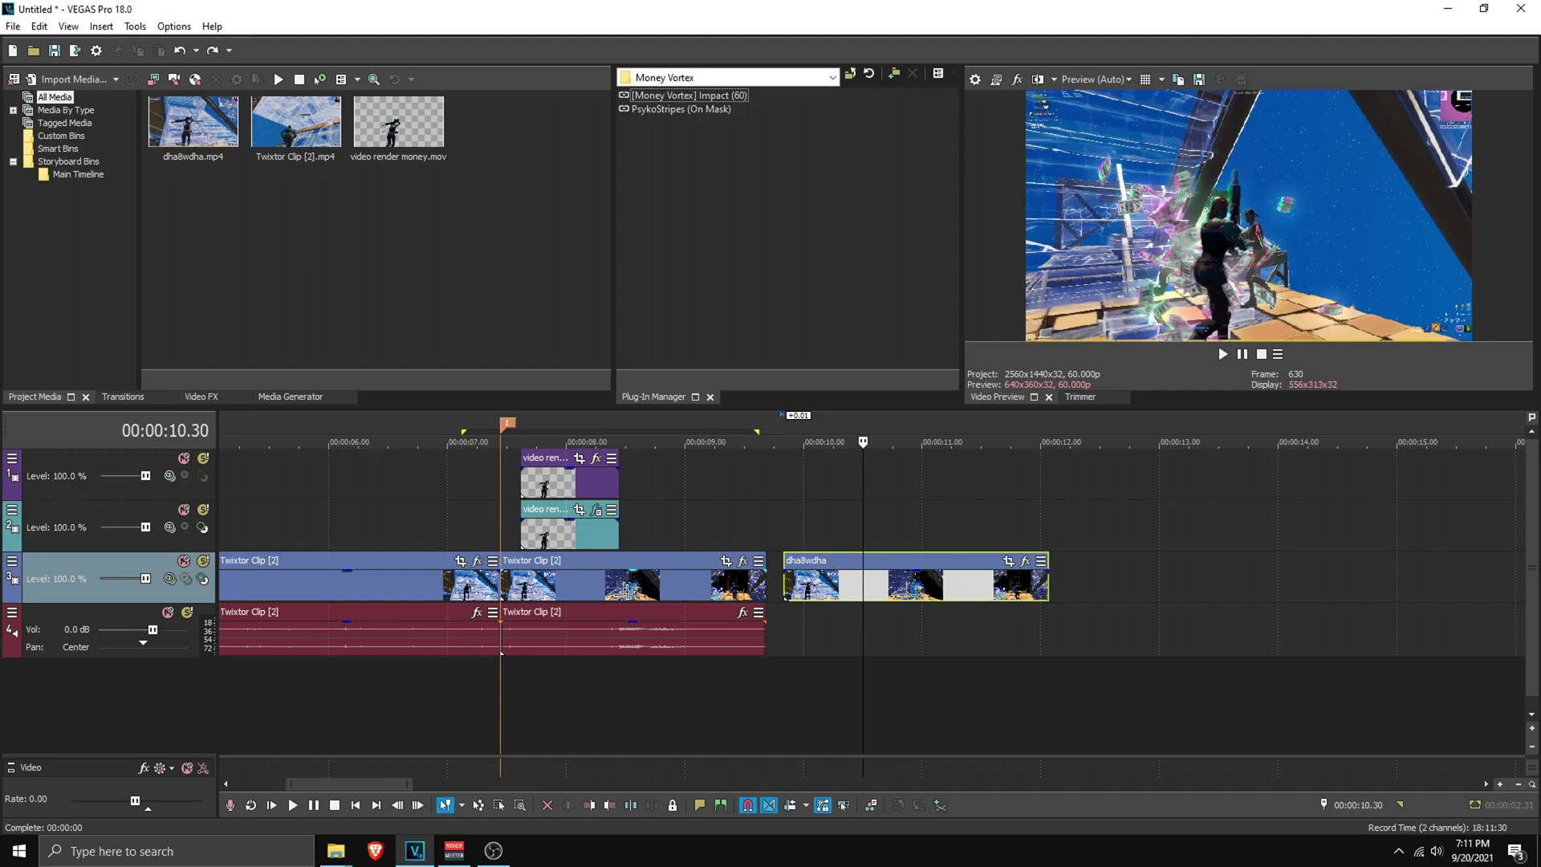
# Step: Delete the Twixtor tail and both overlay copies, then butt dha8wdha against the Twixtor clip
pyautogui.click(570, 595)
pyautogui.press('Delete')
pyautogui.click(570, 530)
pyautogui.press('Delete')
pyautogui.click(570, 482)
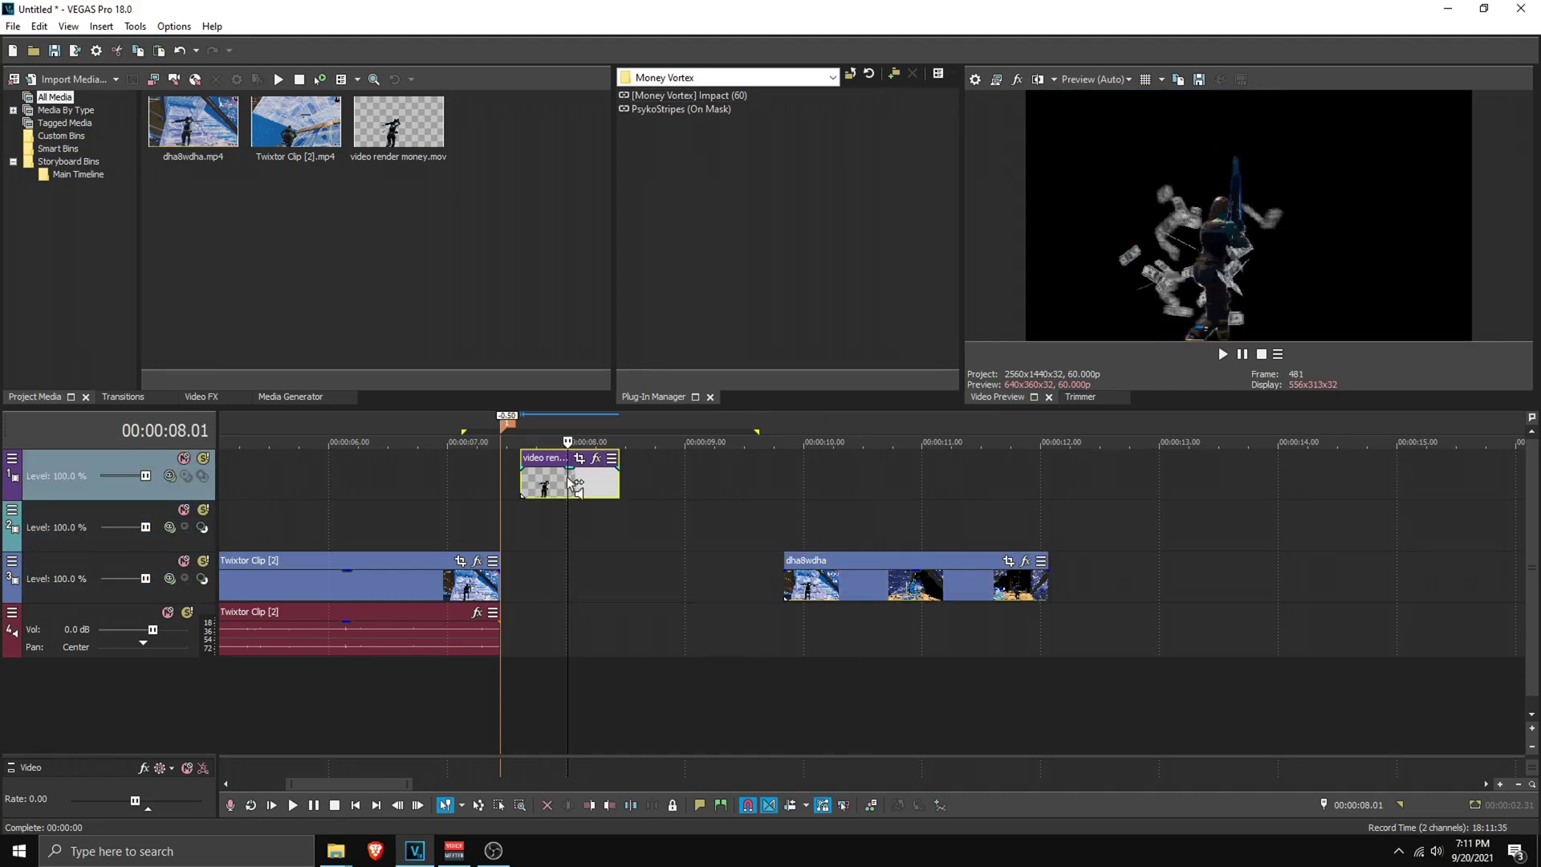
pyautogui.press('Delete')
pyautogui.moveTo(795, 586); pyautogui.dragTo(514, 578)
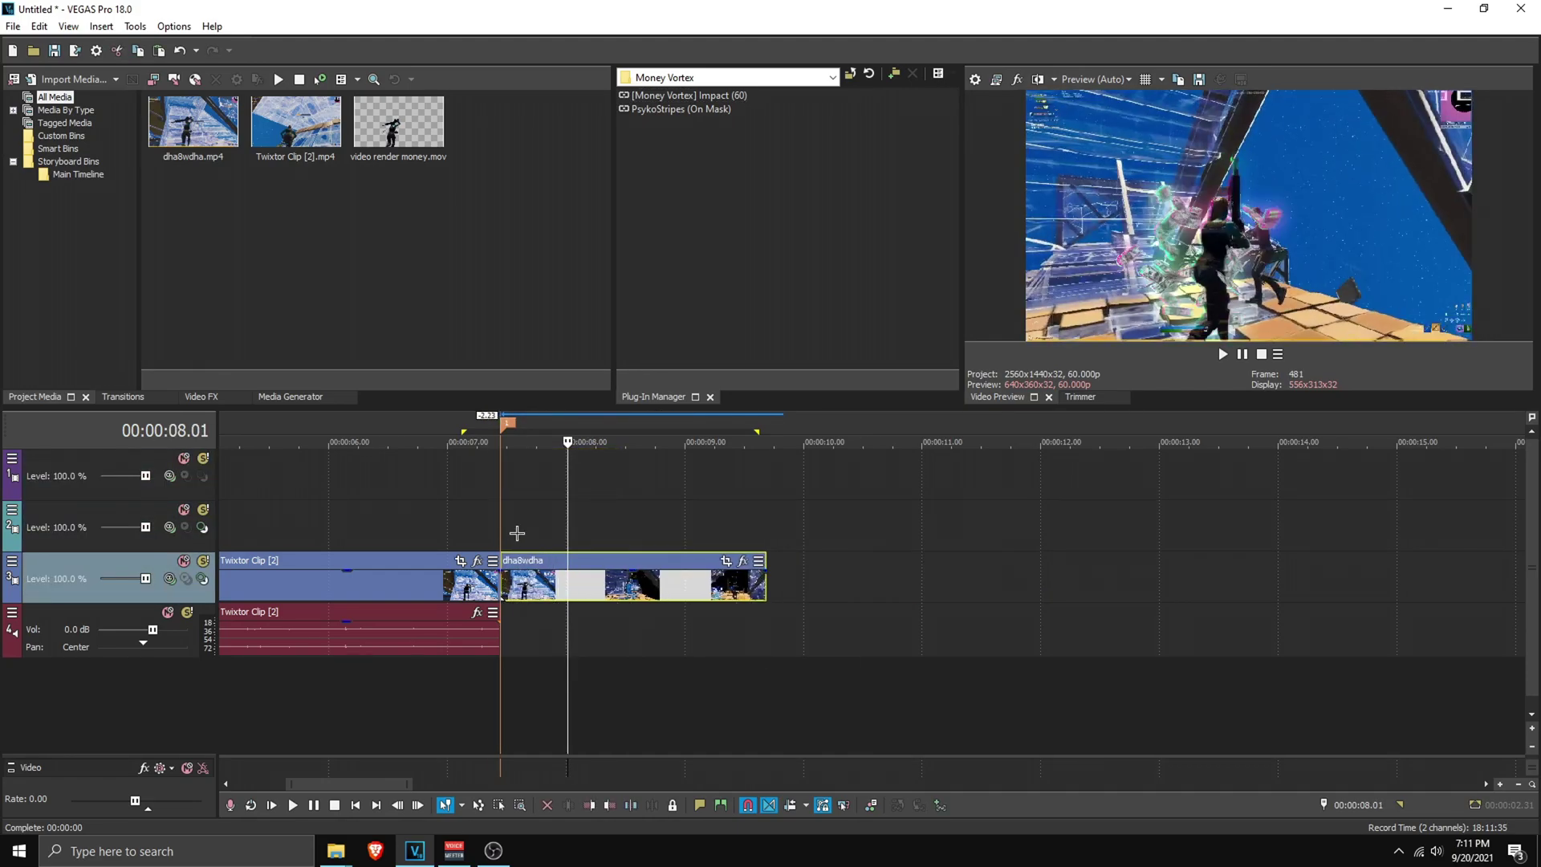
# Step: Preview the rendered clip and drop a marker 60 frames in, at 8.27
pyautogui.moveTo(507, 522); pyautogui.dragTo(629, 523)
pyautogui.click(714, 93)
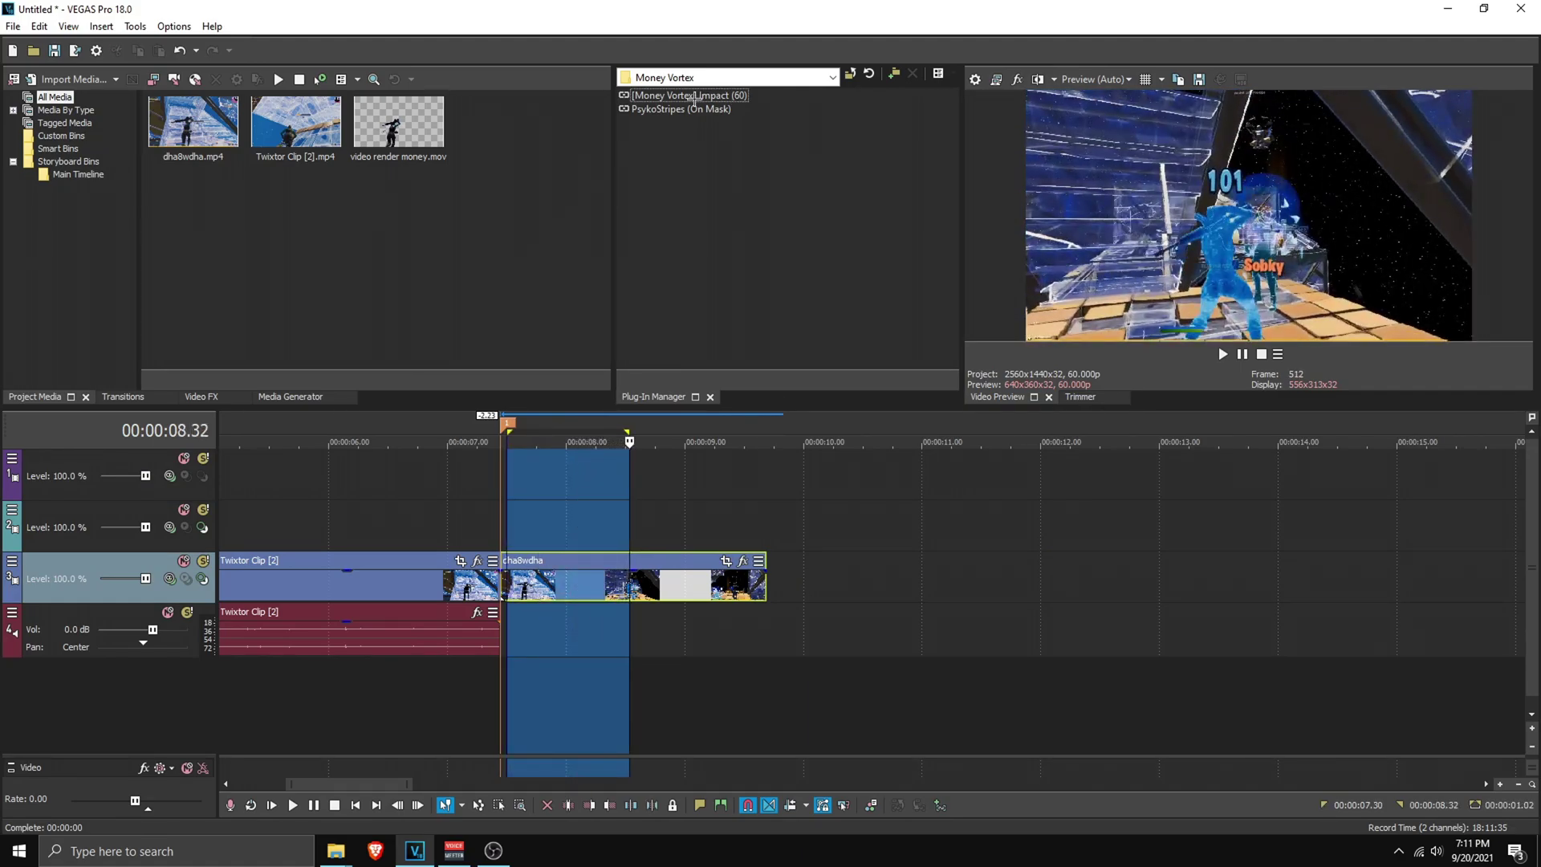
pyautogui.click(498, 531)
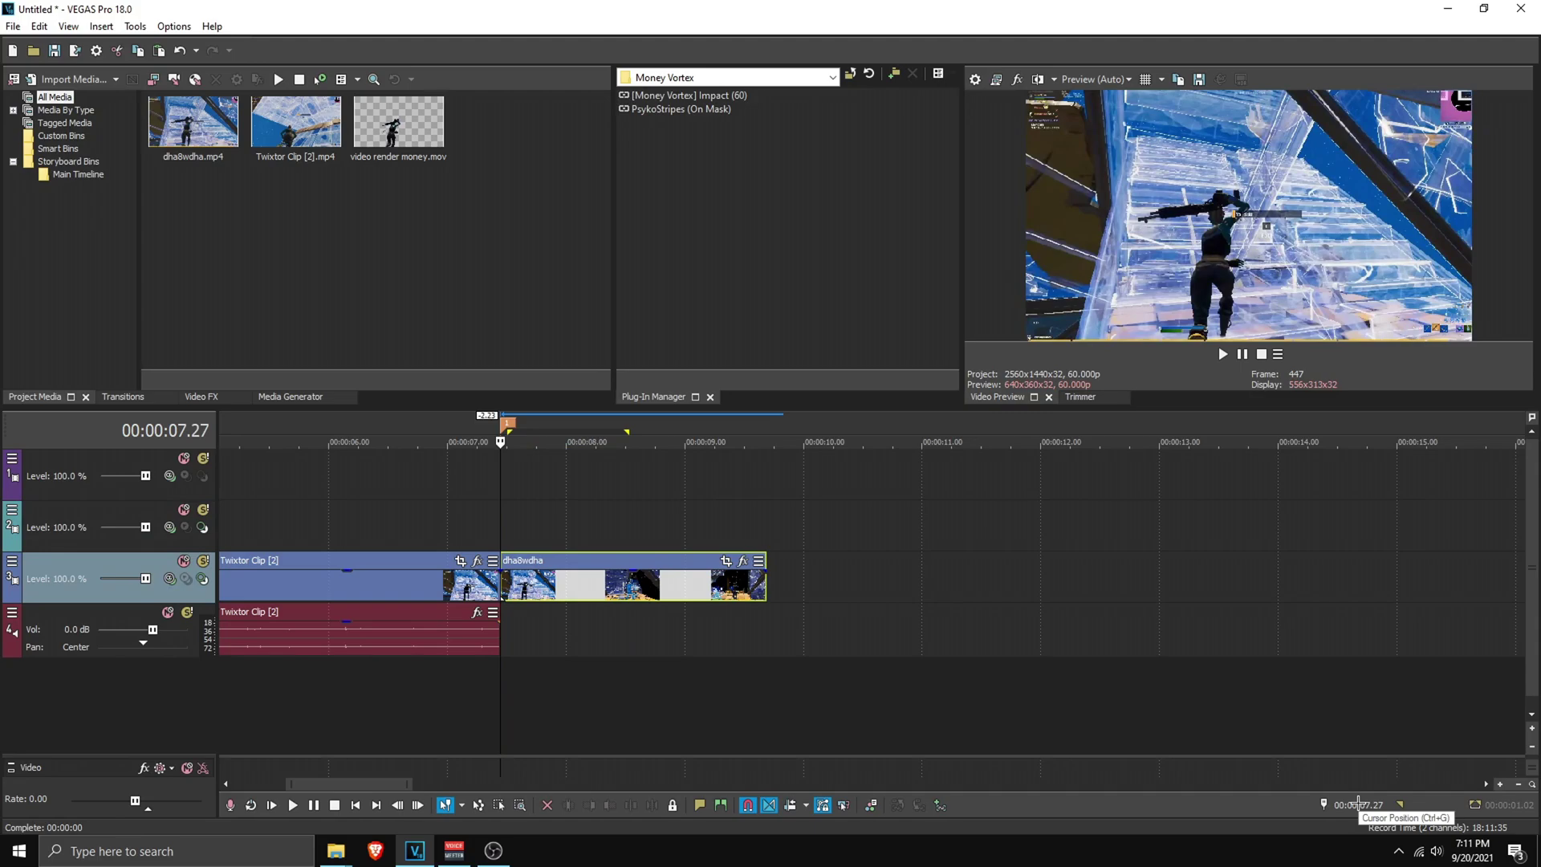
pyautogui.doubleClick(1367, 805)
pyautogui.press('BackSpace')
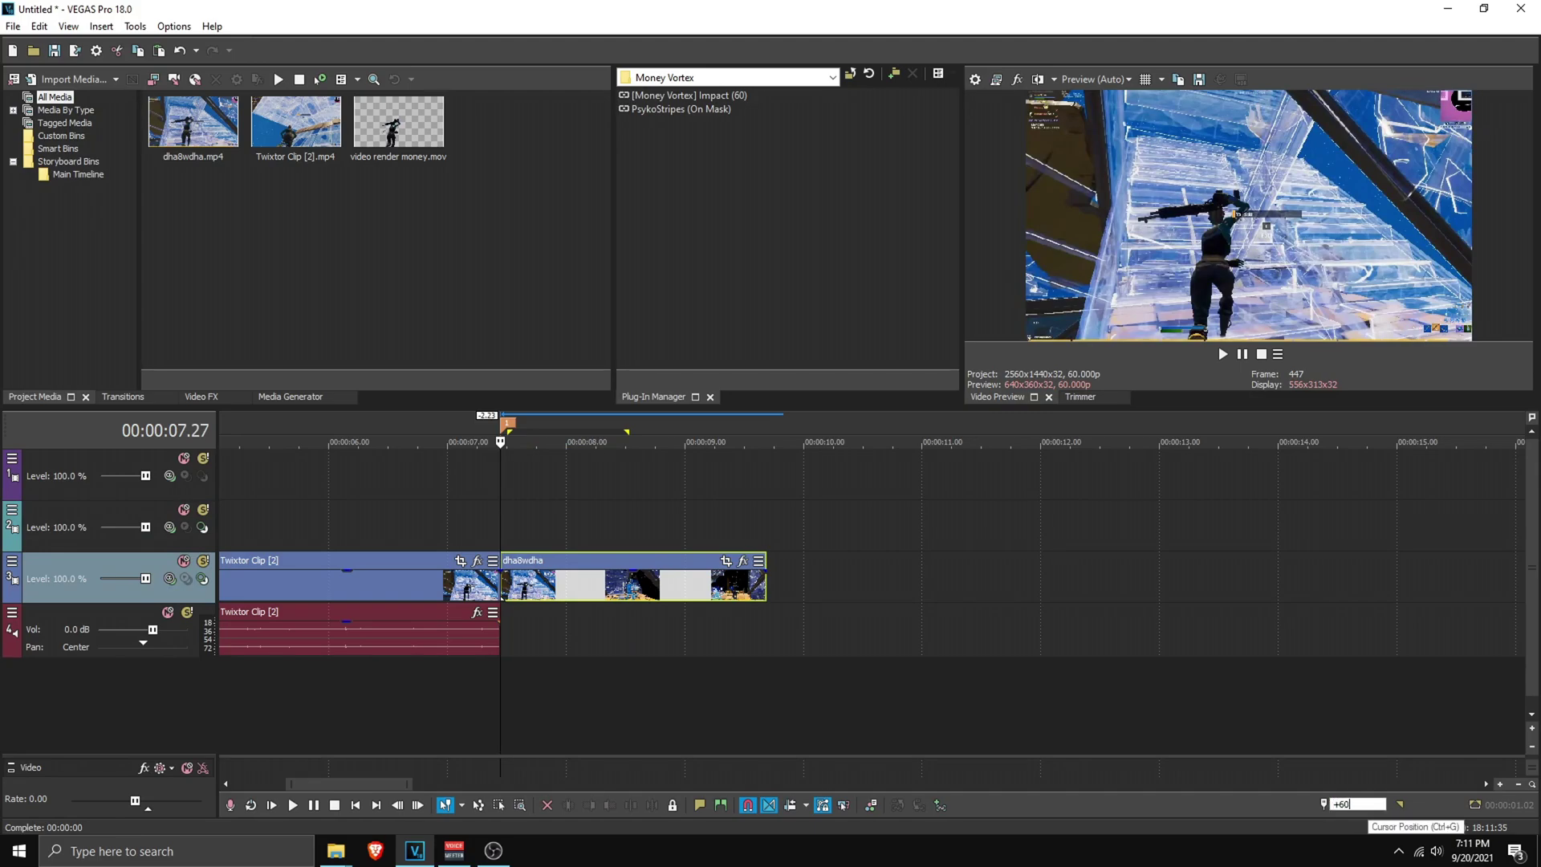
pyautogui.press('Return')
pyautogui.press('m')
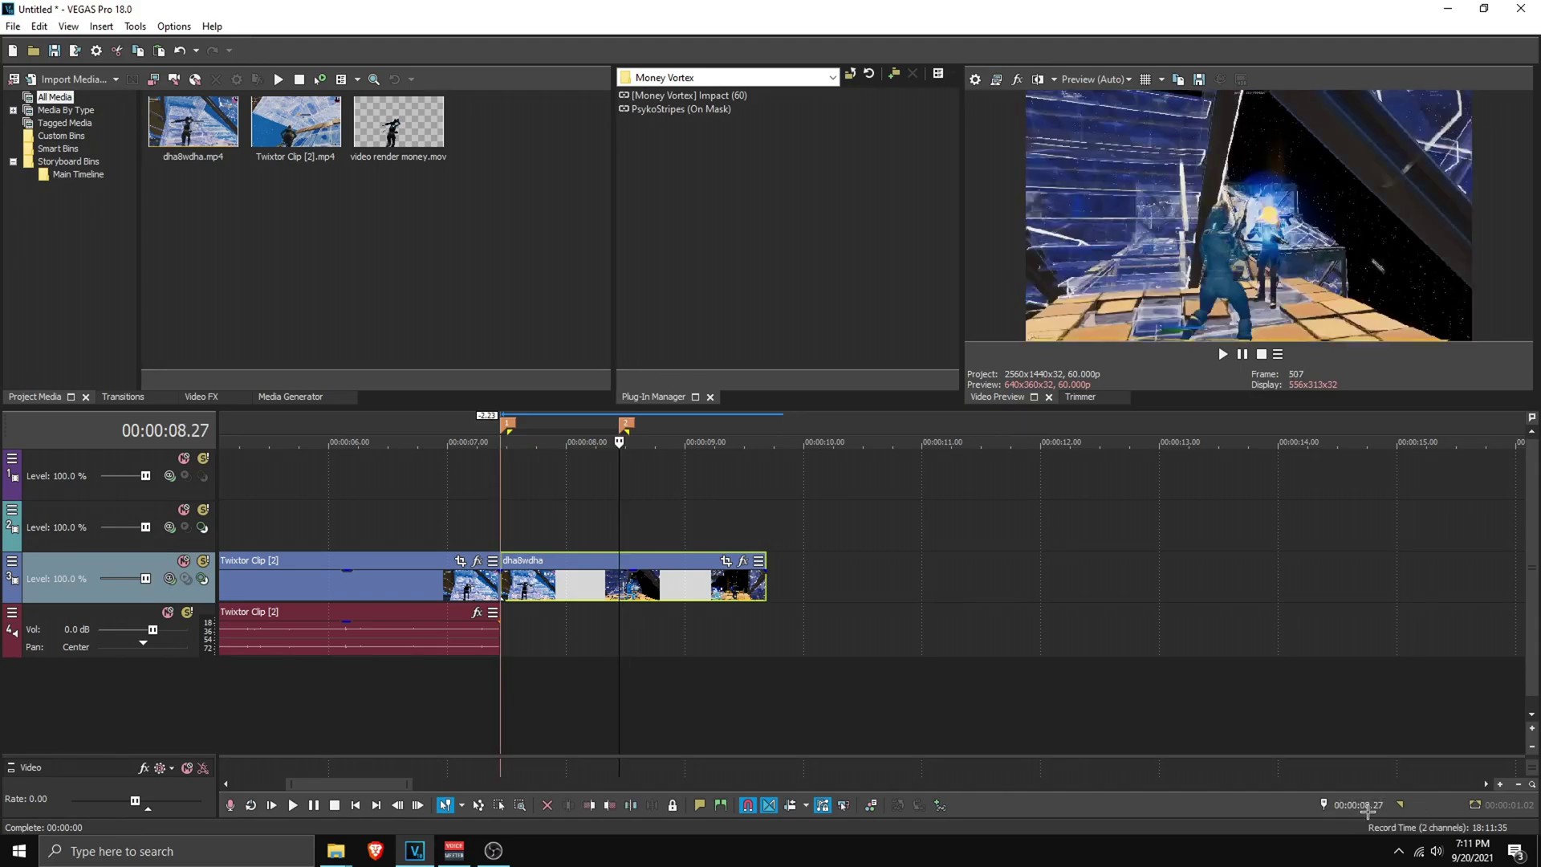
# Step: Apply the Money Vortex Impact (60) preset to the dha8wdha clip
pyautogui.click(606, 536)
pyautogui.click(626, 422)
pyautogui.moveTo(695, 95)
pyautogui.mouseDown()
pyautogui.moveTo(847, 115)
pyautogui.moveTo(636, 626)
pyautogui.moveTo(640, 598)
pyautogui.mouseUp()
pyautogui.scroll(3, 1043, 530)
pyautogui.moveTo(1221, 529)
pyautogui.mouseDown()
pyautogui.moveTo(859, 530)
pyautogui.moveTo(1028, 530)
pyautogui.mouseUp()
pyautogui.click(660, 13)
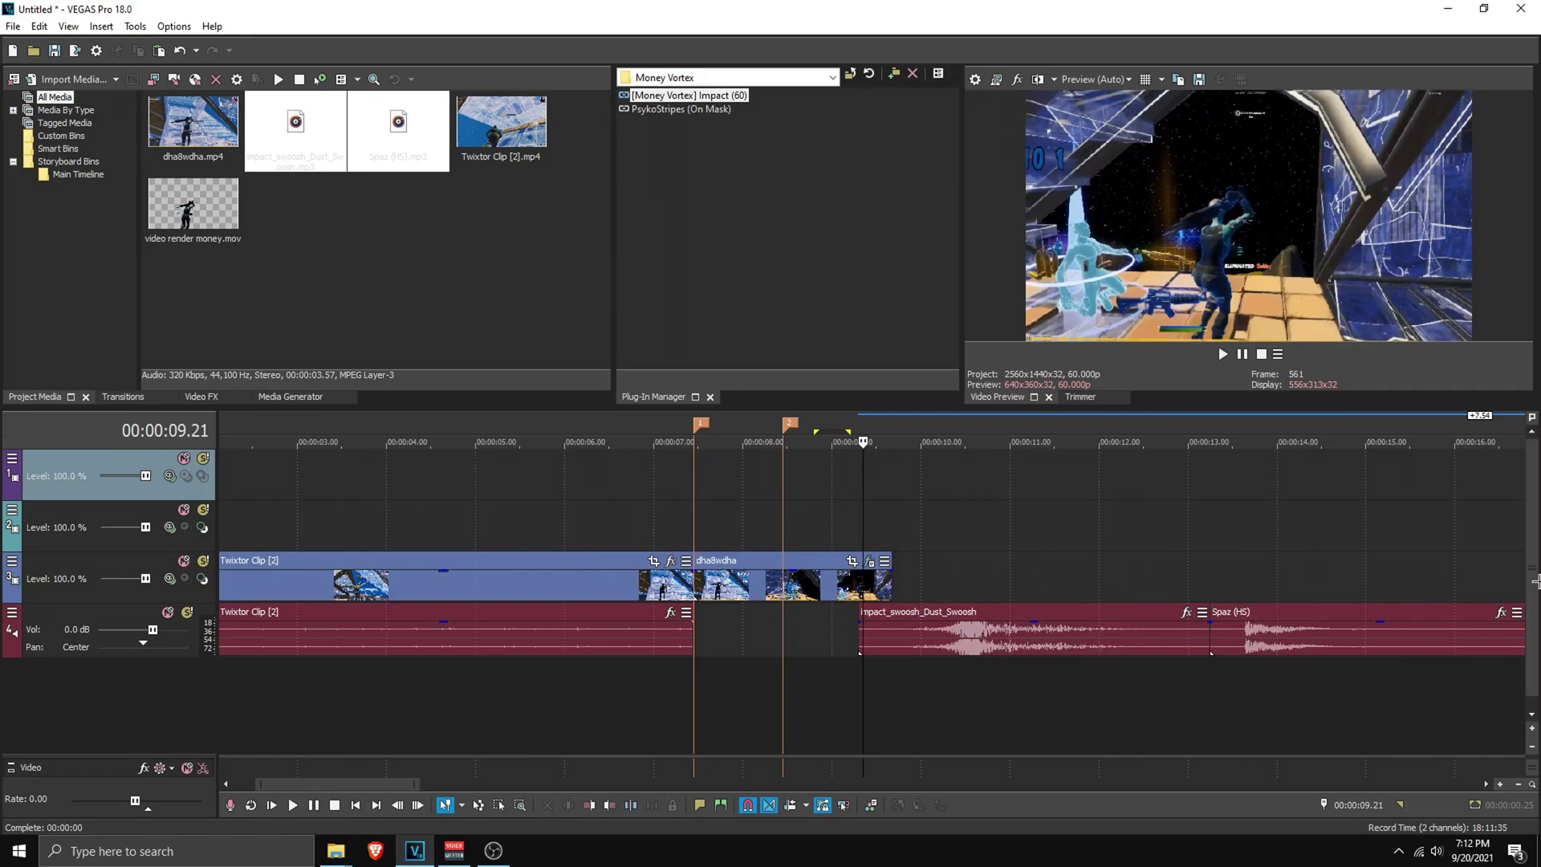
# Step: Move the impact swoosh to its own track, aligned and trimmed to the rendered clip's cut
pyautogui.moveTo(955, 640); pyautogui.dragTo(794, 694)
pyautogui.scroll(3, 979, 666)
pyautogui.moveTo(979, 666); pyautogui.dragTo(858, 664)
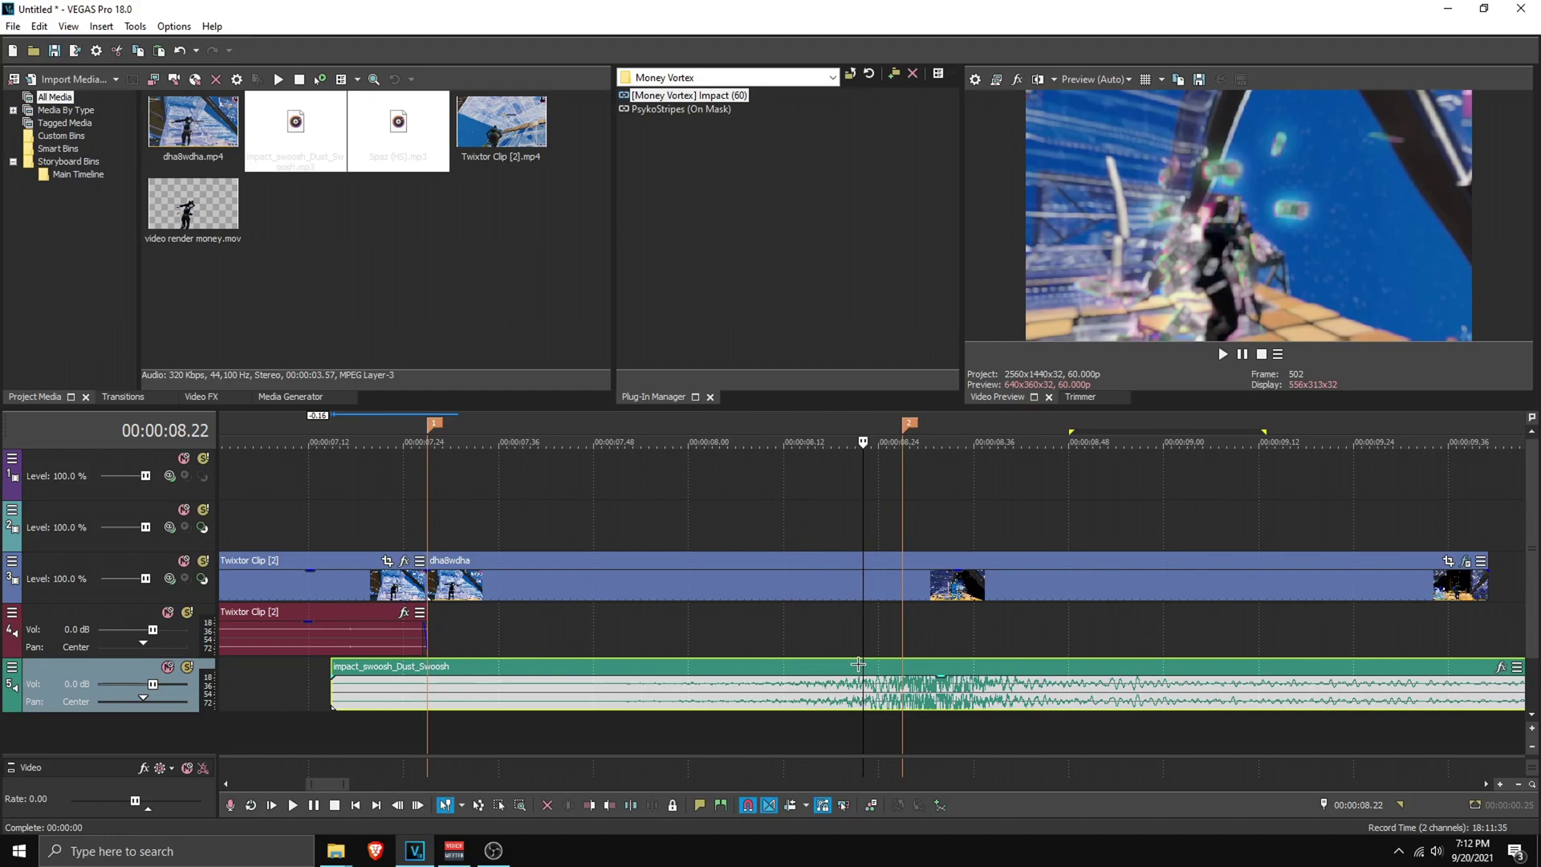
pyautogui.scroll(-6, 858, 664)
pyautogui.moveTo(1115, 694); pyautogui.dragTo(907, 700)
pyautogui.scroll(5, 915, 693)
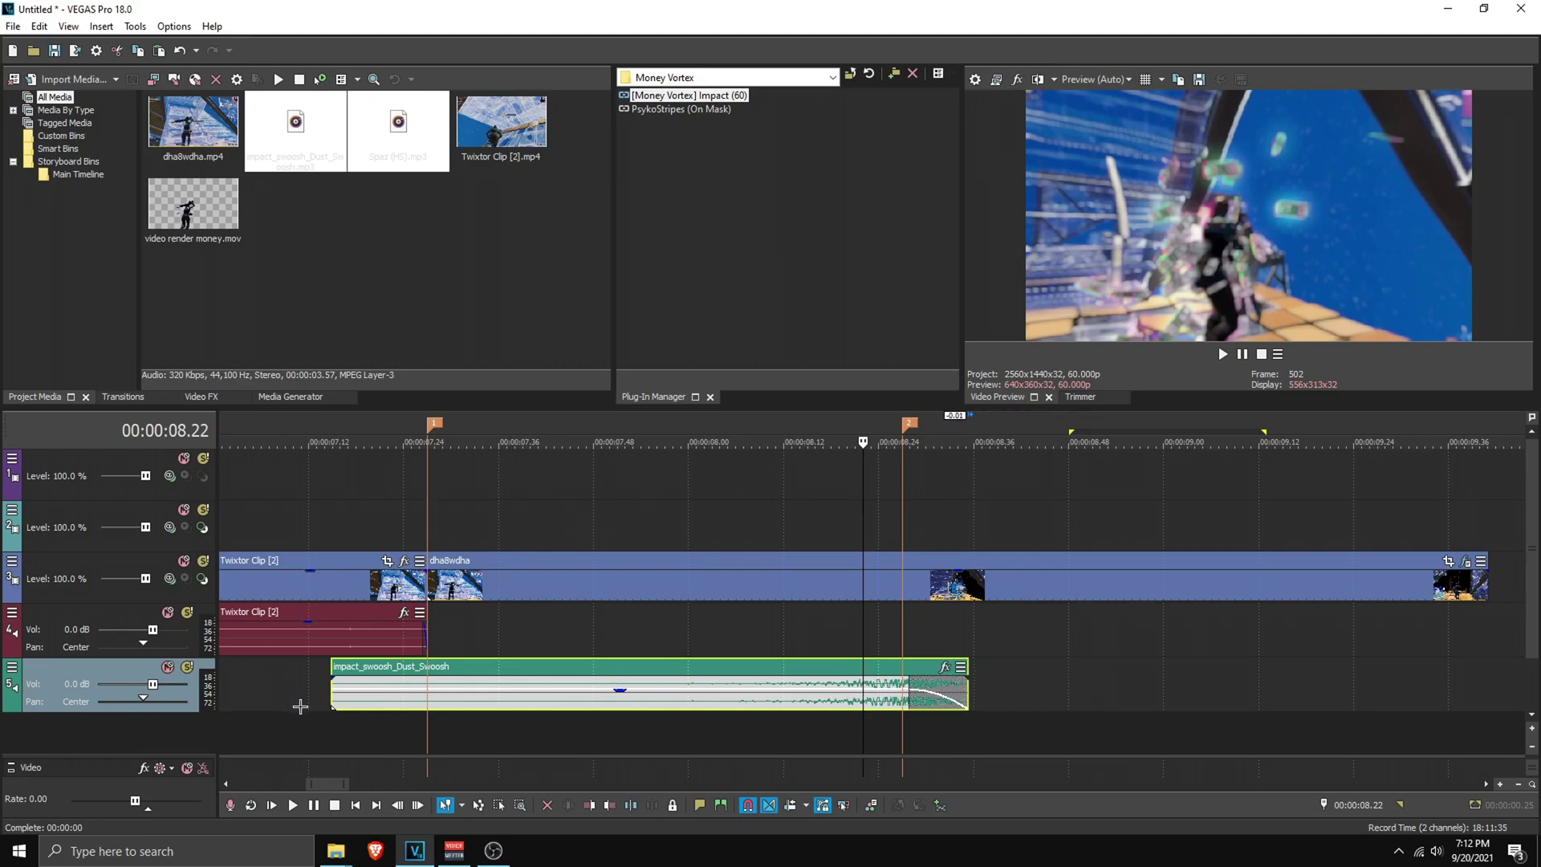
pyautogui.moveTo(332, 698); pyautogui.dragTo(726, 698)
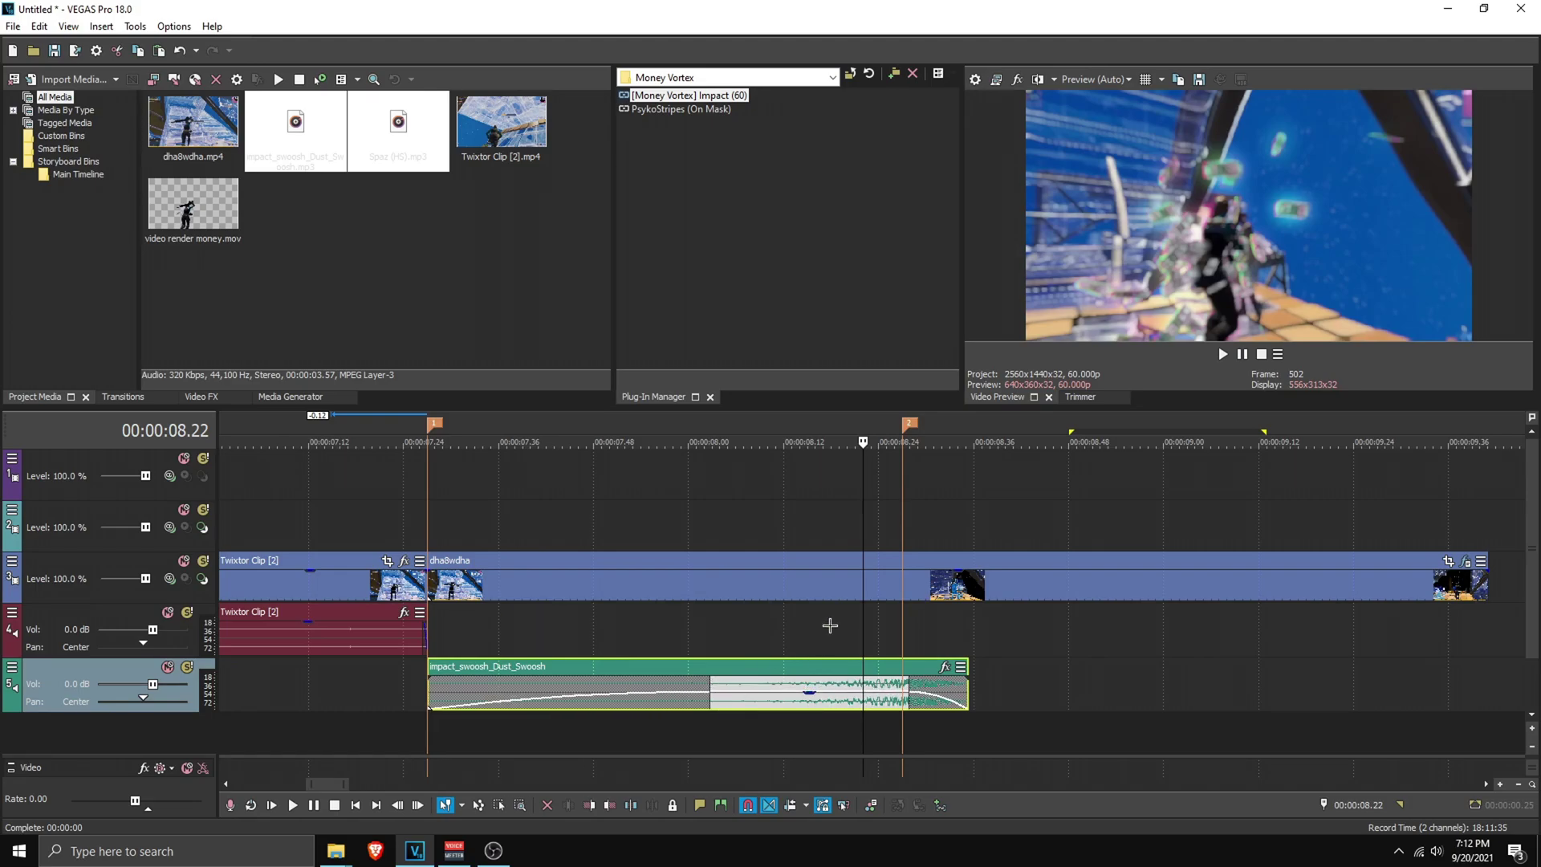
# Step: Play back the swoosh section and fade out the swoosh's end
pyautogui.click(498, 624)
pyautogui.click(1223, 354)
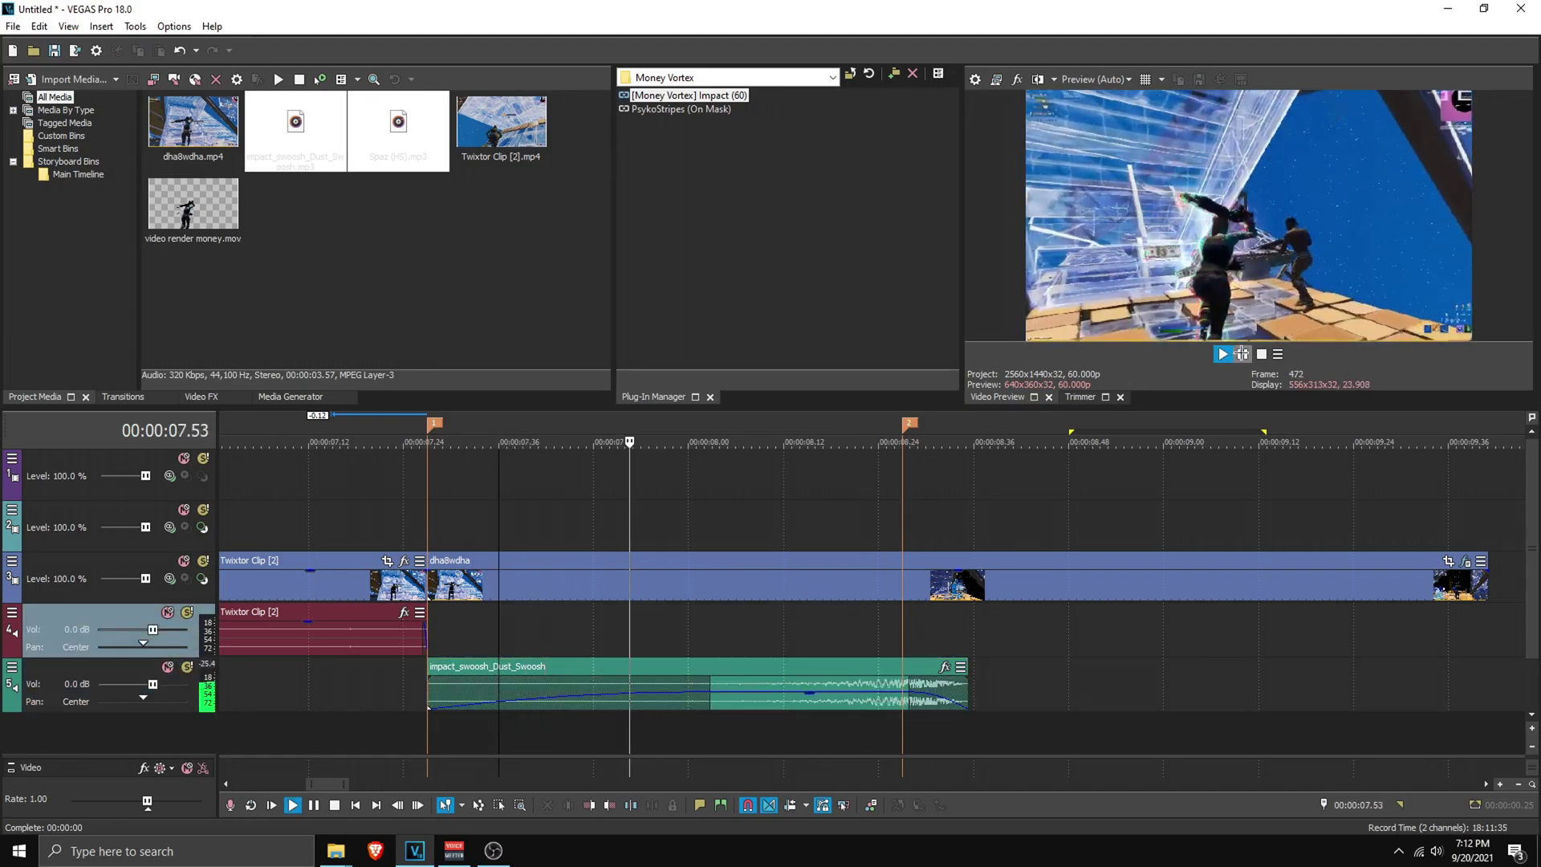
pyautogui.click(1242, 354)
pyautogui.moveTo(968, 686); pyautogui.dragTo(897, 688)
pyautogui.scroll(-6, 922, 639)
# Step: Put the Spaz (HS) music on its own track starting at 8.13 and play the cut
pyautogui.click(1157, 632)
pyautogui.moveTo(752, 732); pyautogui.dragTo(752, 726)
pyautogui.click(709, 598)
pyautogui.scroll(5, 764, 598)
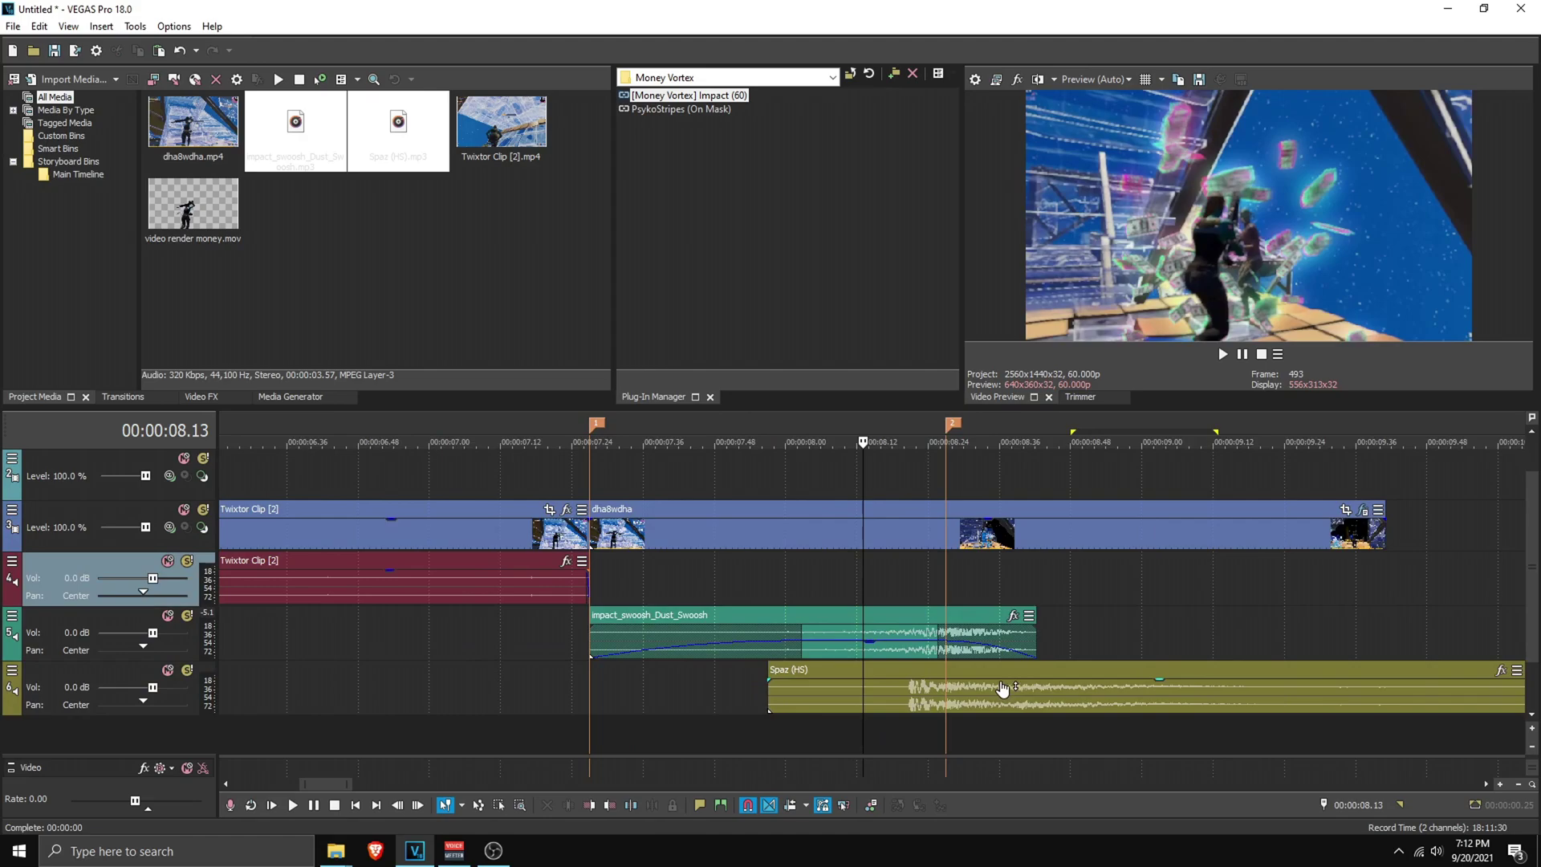
pyautogui.moveTo(1017, 670); pyautogui.dragTo(1041, 670)
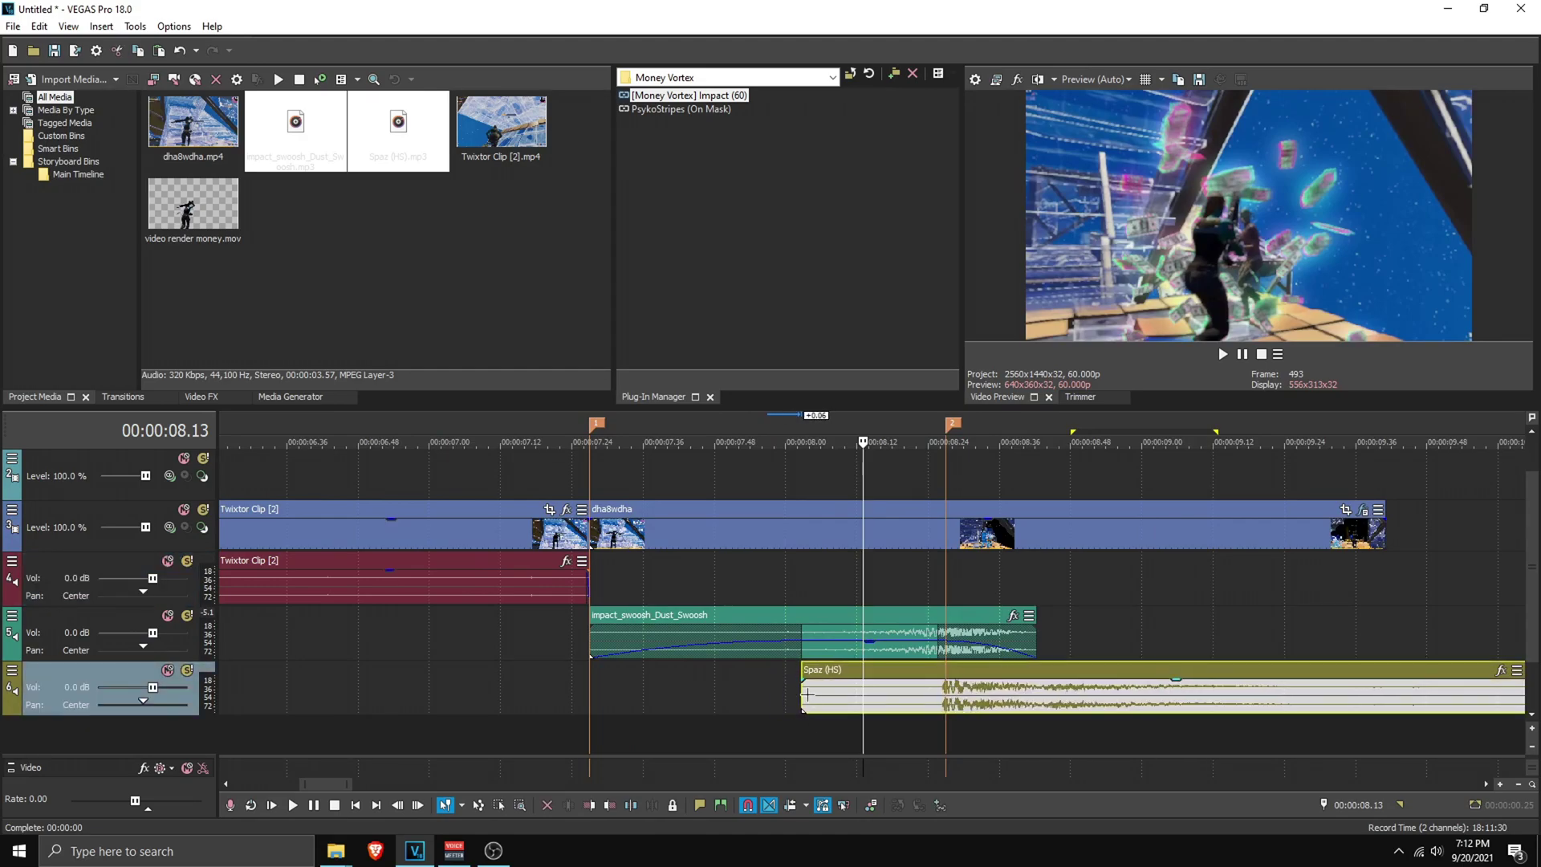
pyautogui.moveTo(805, 694); pyautogui.dragTo(863, 695)
pyautogui.moveTo(1407, 477); pyautogui.dragTo(544, 477)
pyautogui.press('space')
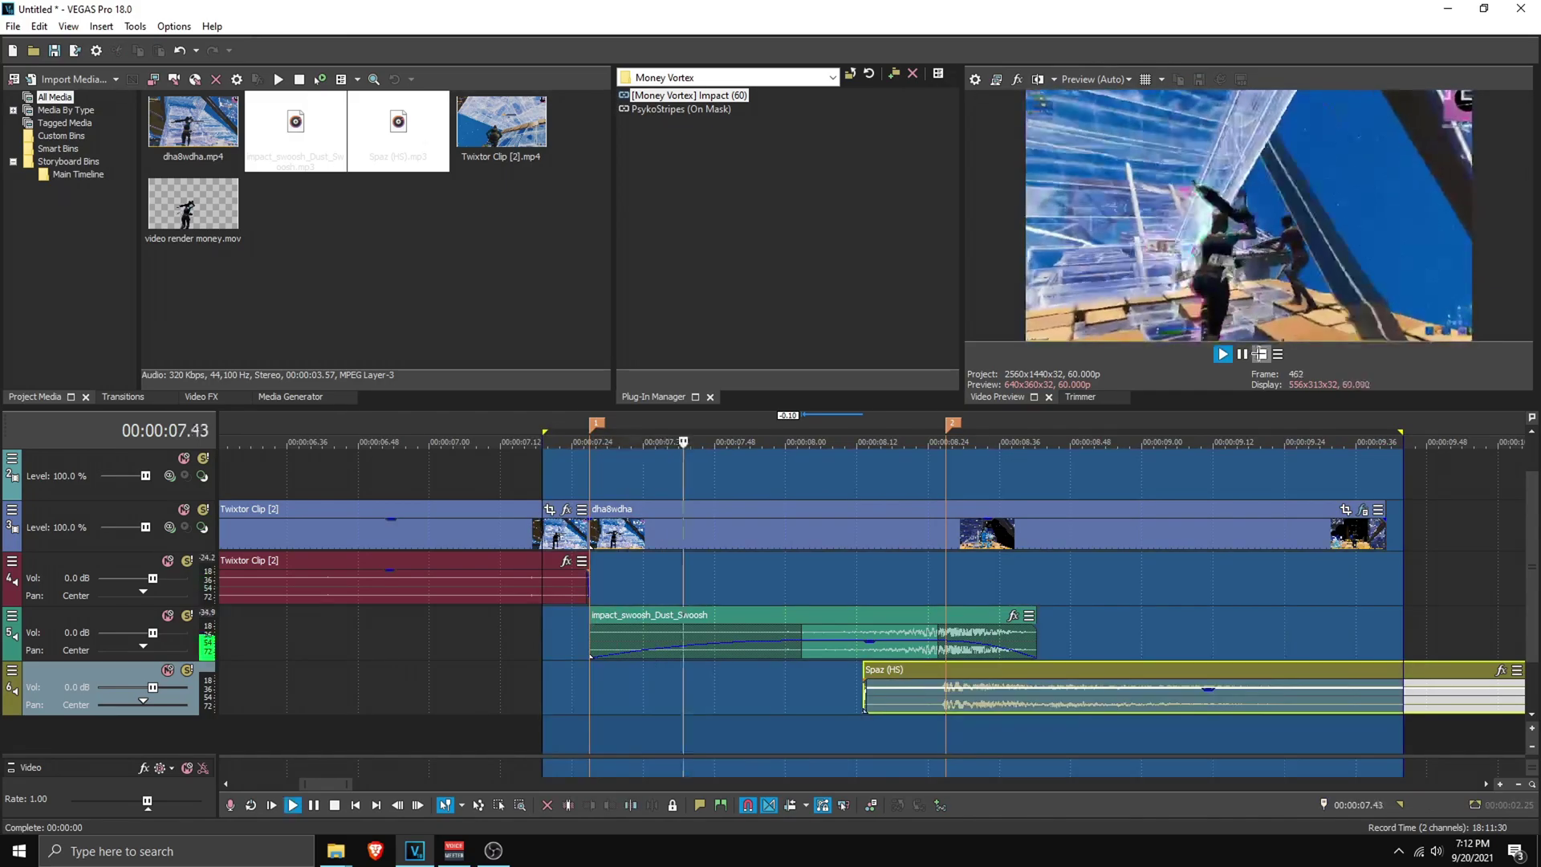